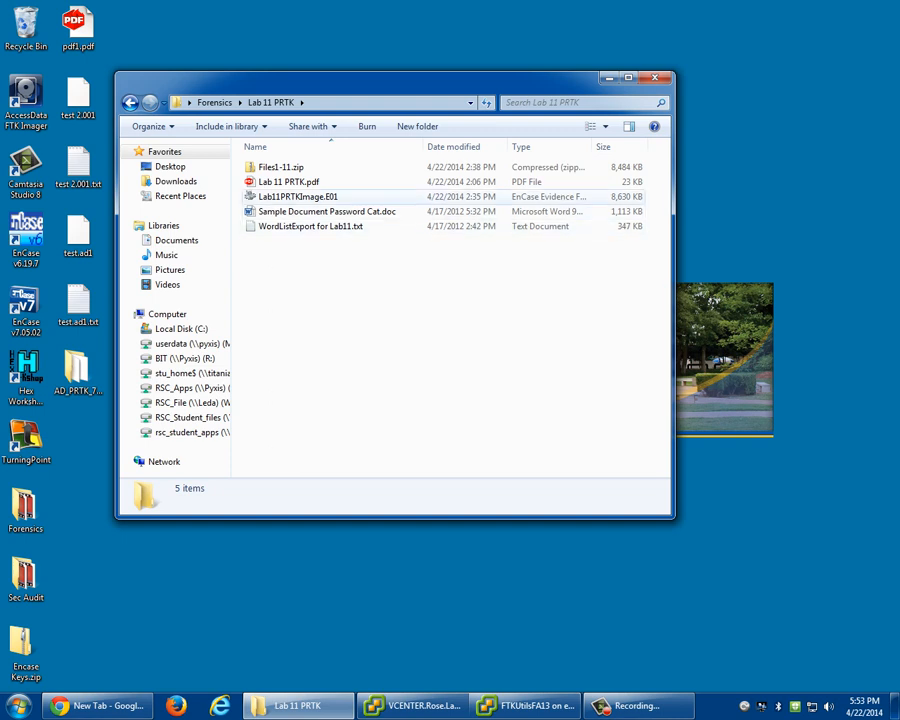
Open Lab 11 PRTK.pdf, enlarge it to 130%, and read the handout's scenario, required tools, deliverables and note.
click(289, 182)
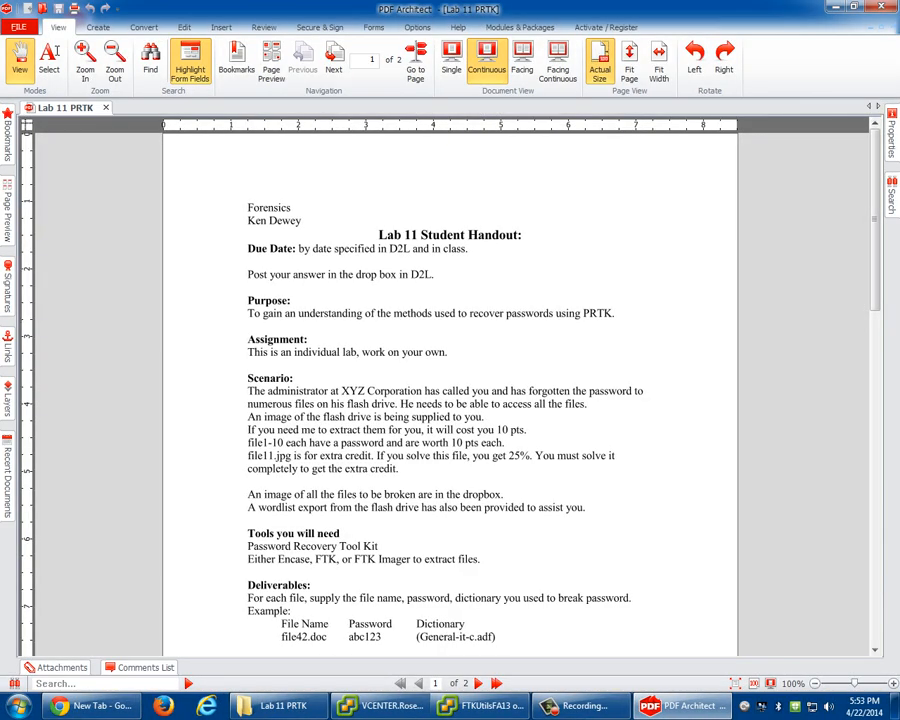
click(85, 58)
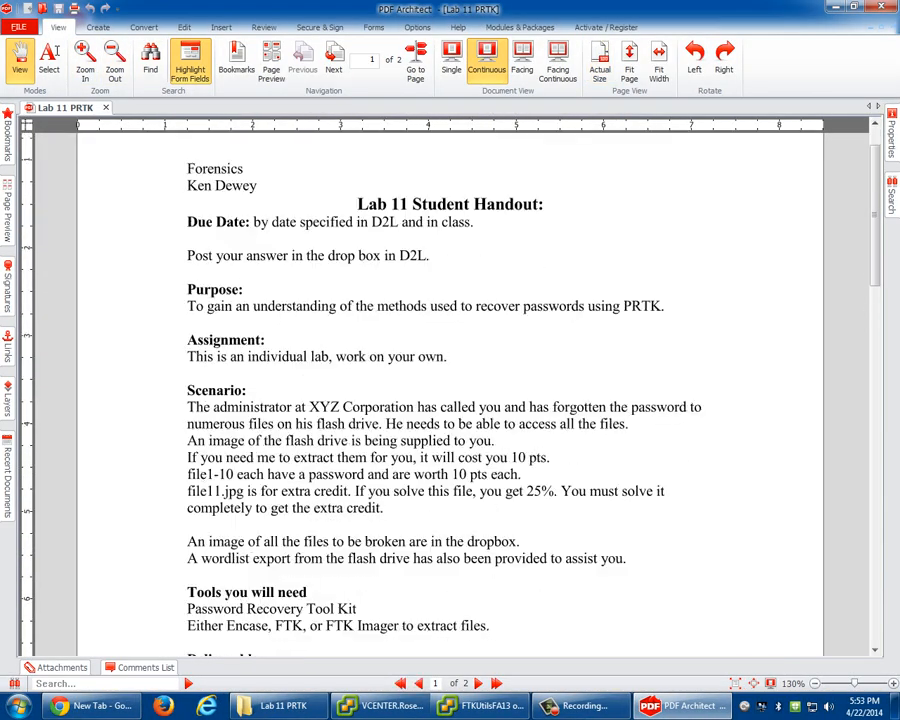
scroll(56, 50, down, 1)
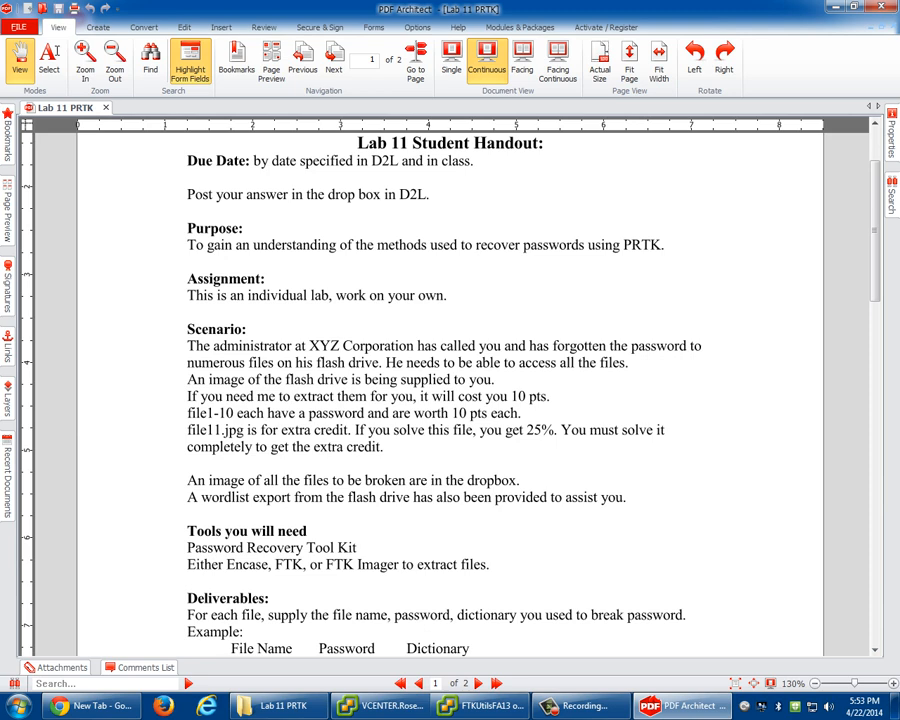
scroll(450, 390, down, 3)
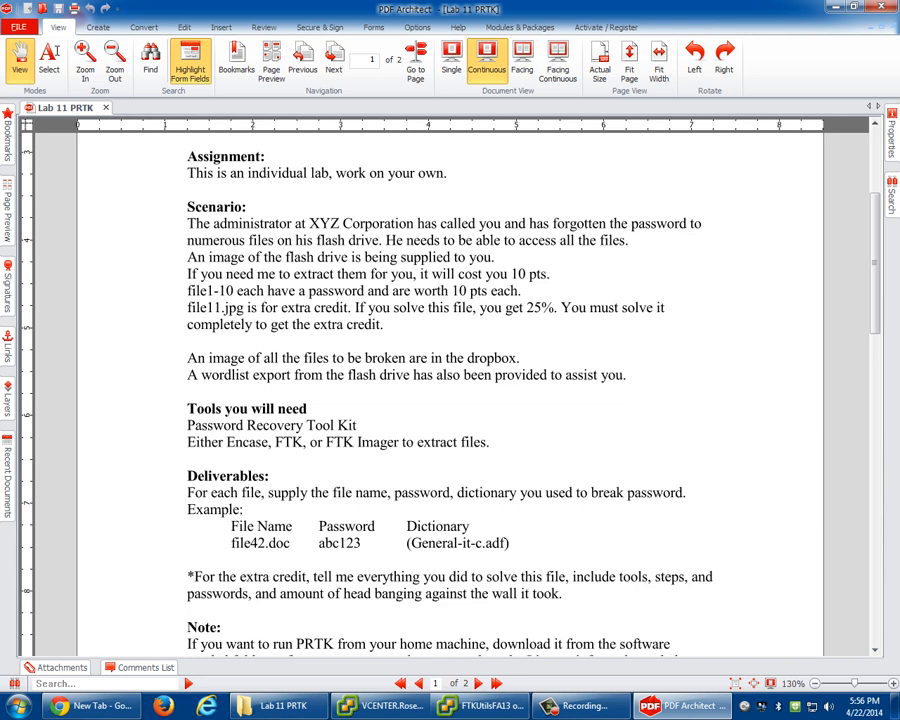
scroll(450, 390, down, 5)
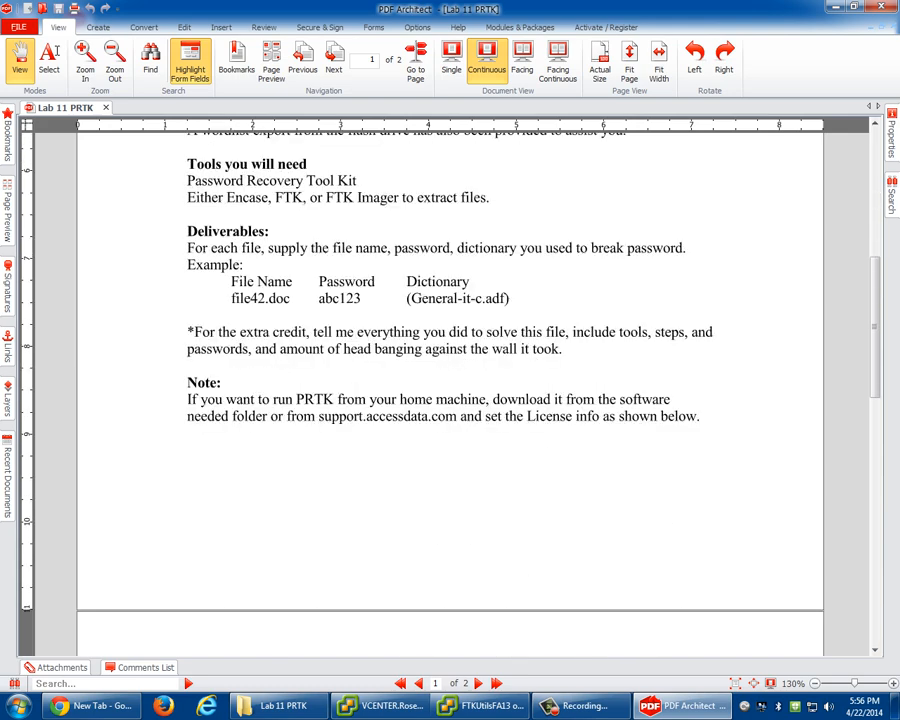
scroll(450, 390, down, 7)
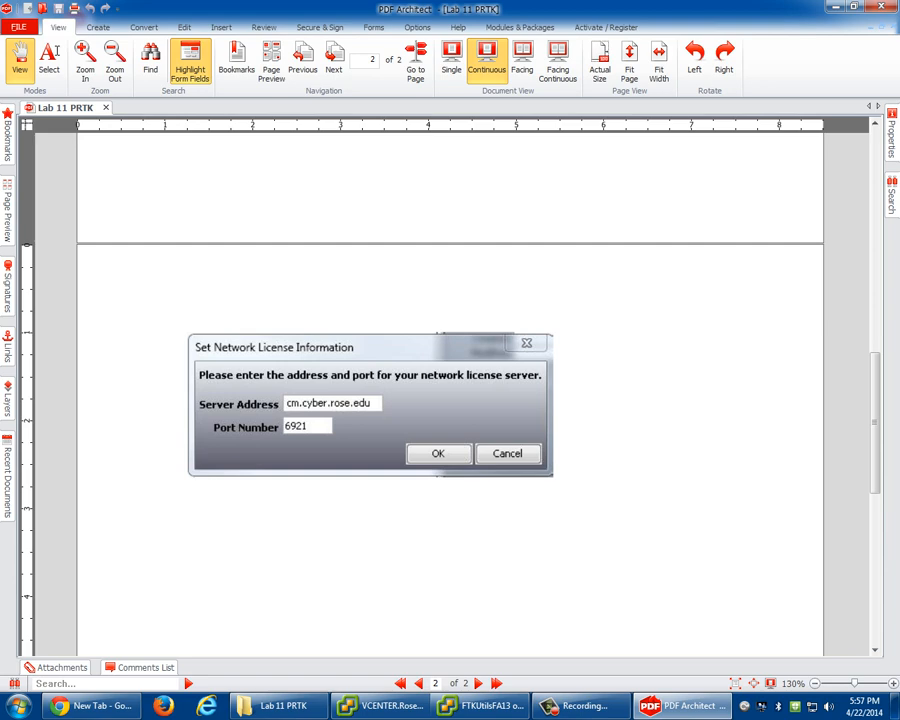
scroll(450, 390, down, 7)
scroll(450, 390, up, 10)
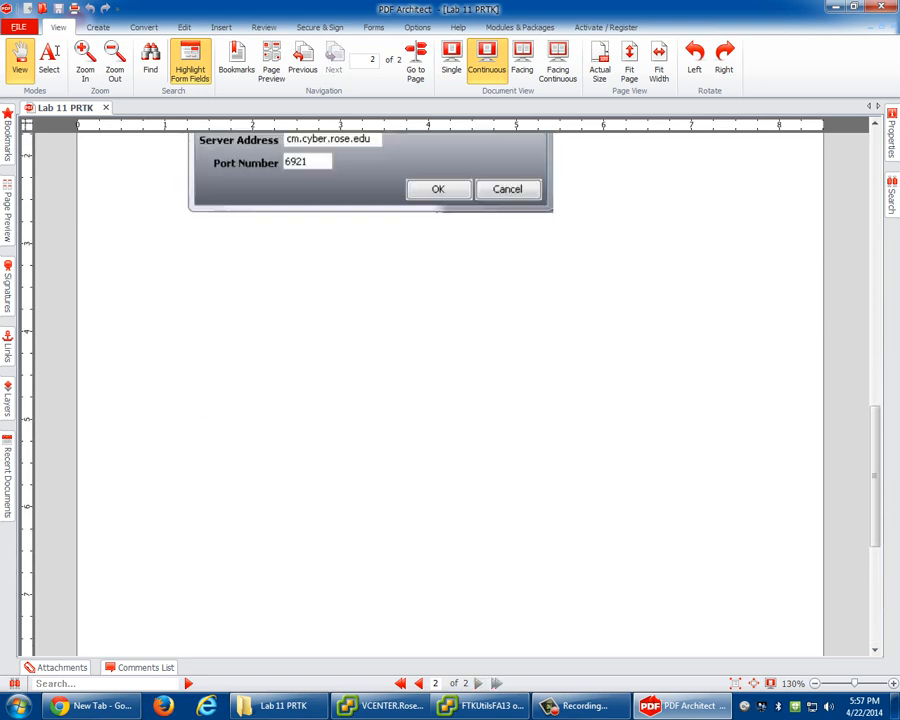
scroll(450, 390, up, 6)
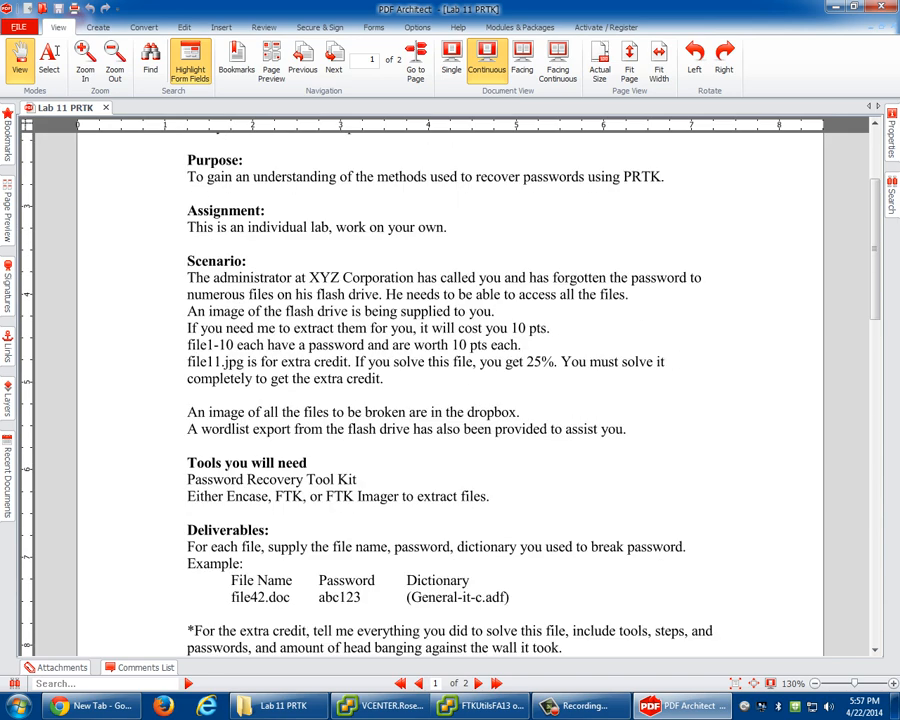
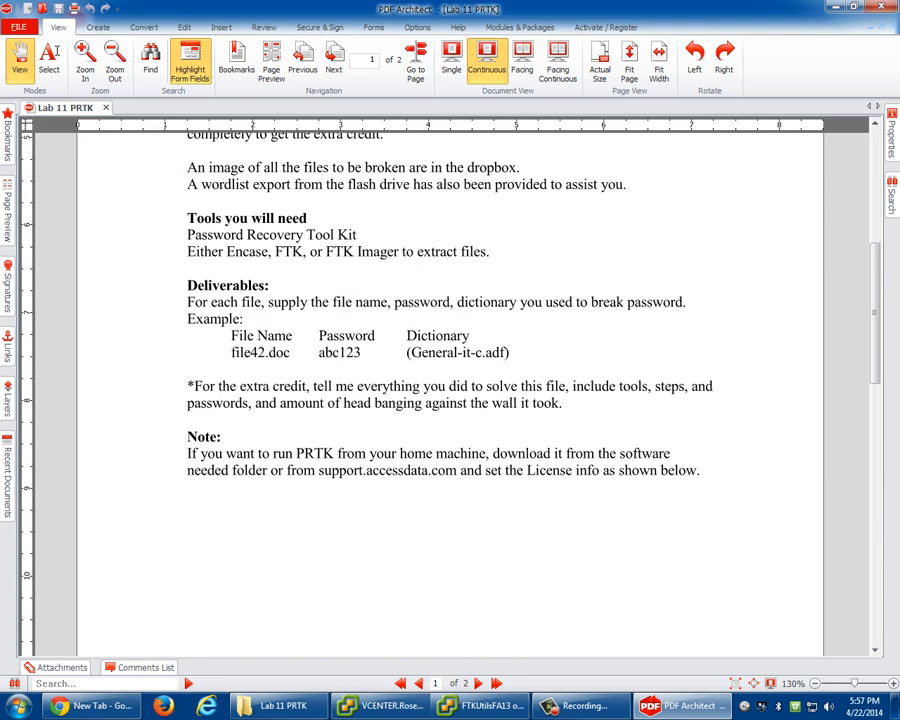
Review the handout's note on running PRTK from home and its network license server settings, and close the PDF.
scroll(450, 390, down, 3)
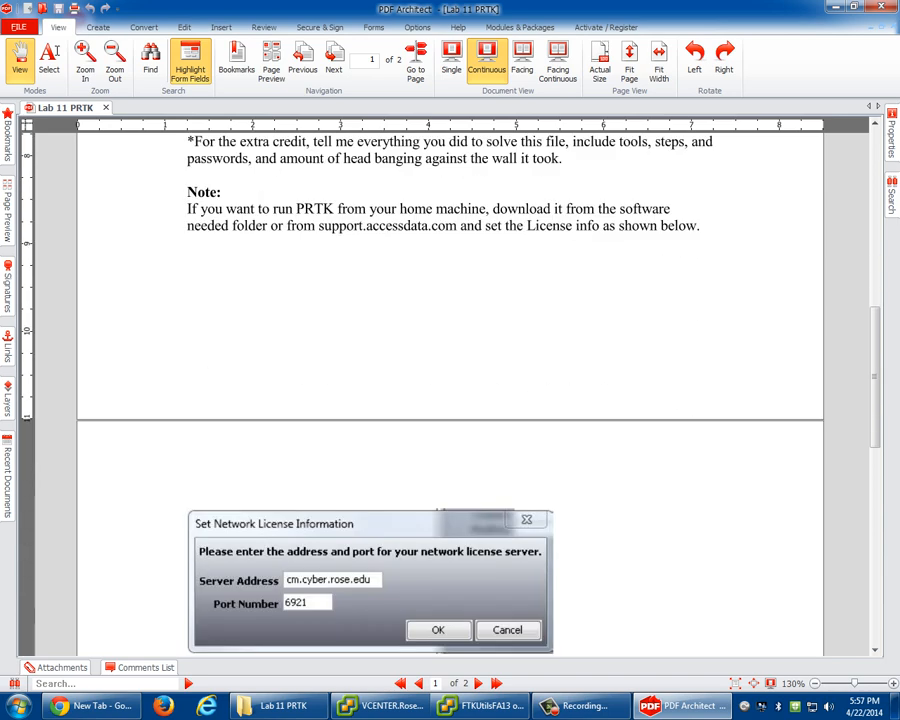
scroll(450, 390, down, 2)
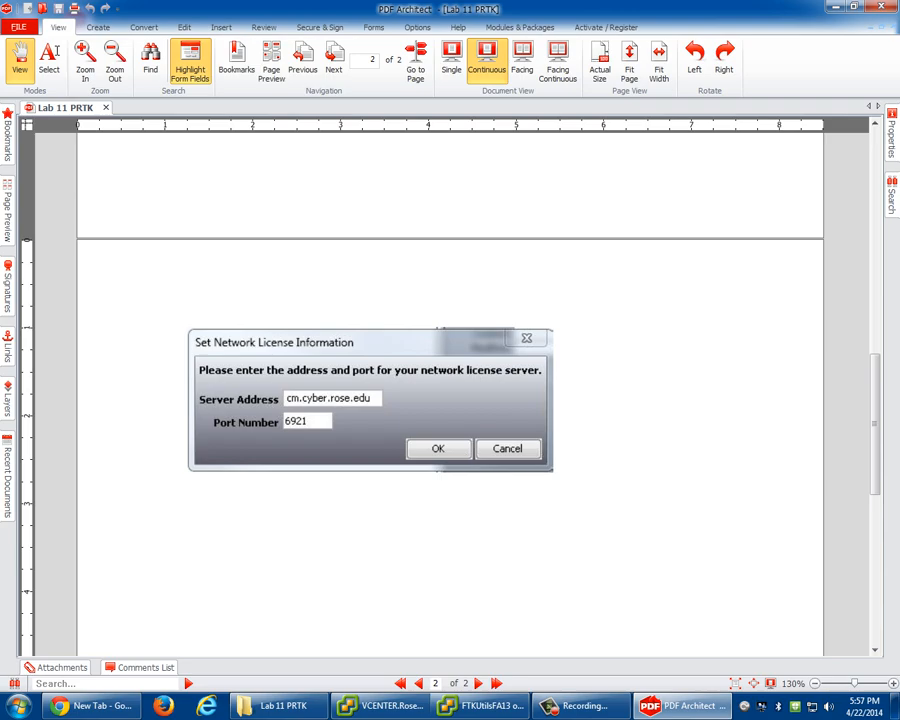
scroll(450, 390, up, 5)
scroll(450, 390, up, 4)
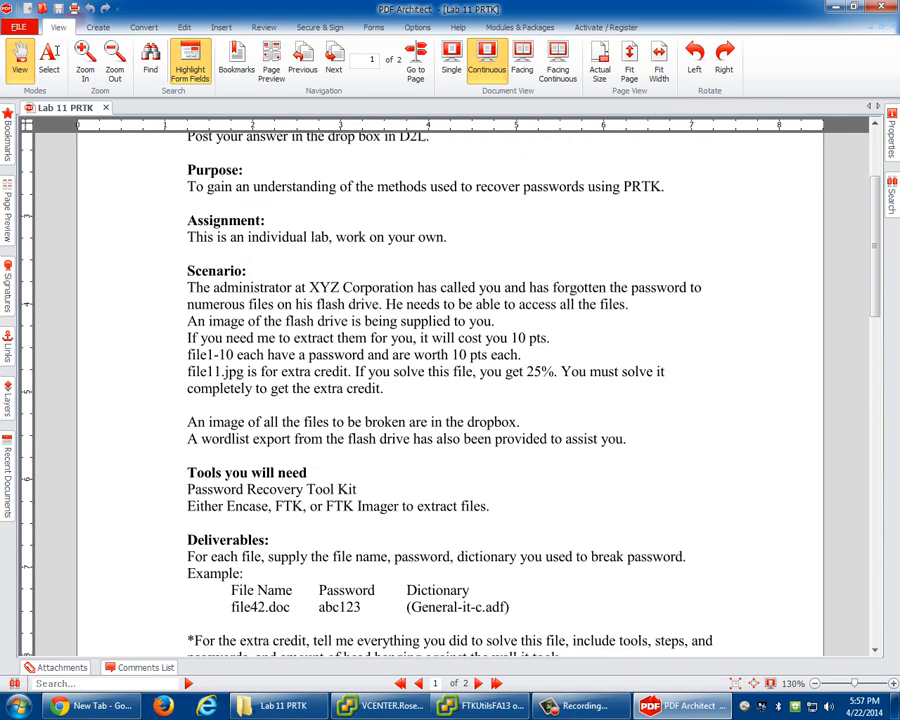
scroll(450, 390, down, 10)
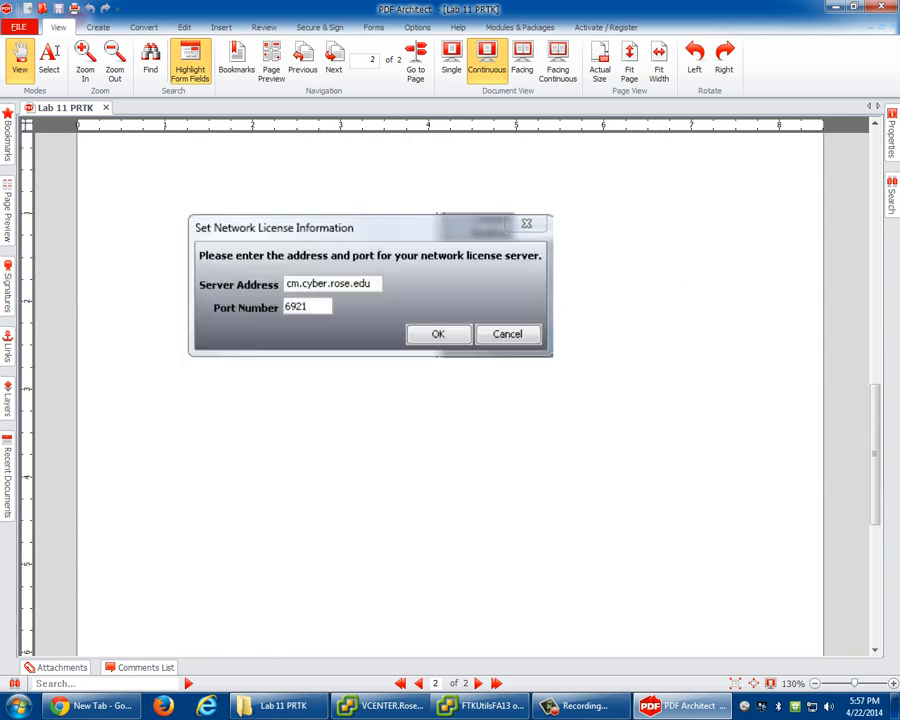
scroll(450, 390, down, 3)
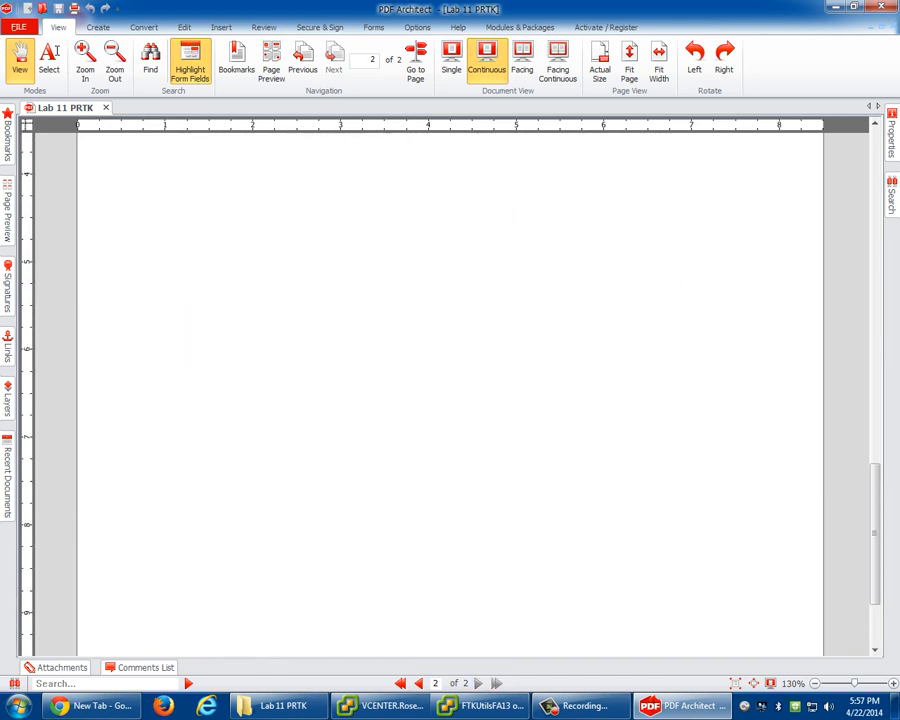
scroll(450, 390, up, 4)
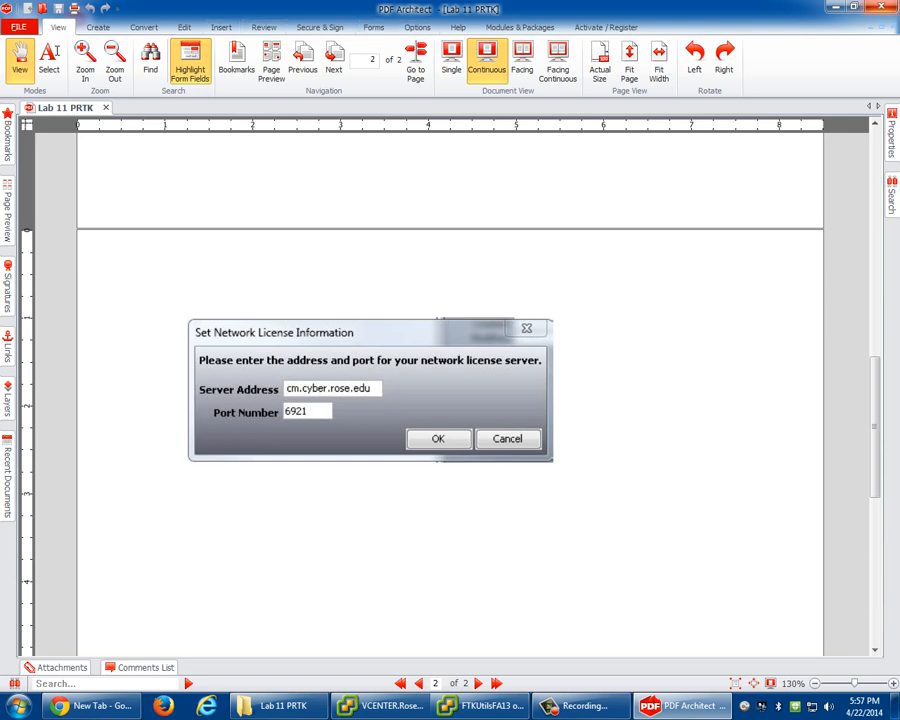
click(881, 7)
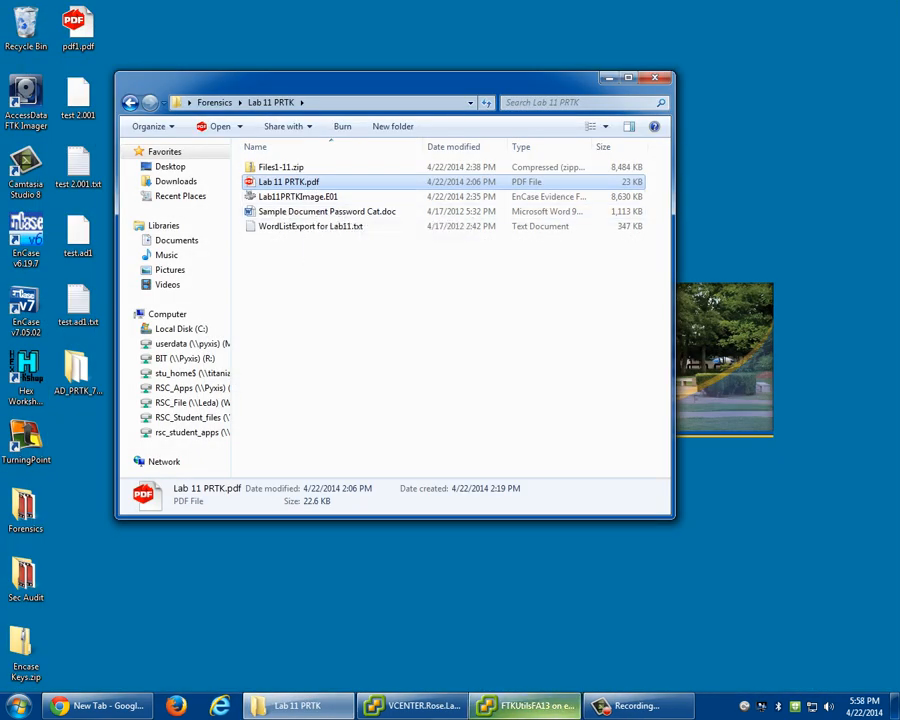
Switch to the FTKUtilsFA13 virtual machine and open the Lab11PRTKImage topic from the course's Lab 11 PRTK module.
click(527, 706)
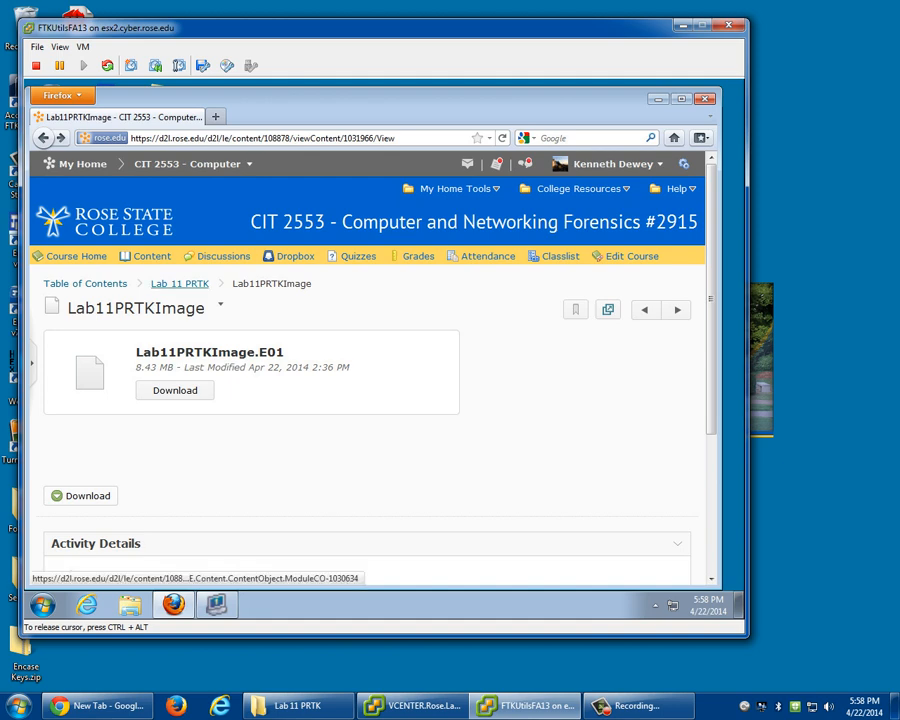
click(181, 284)
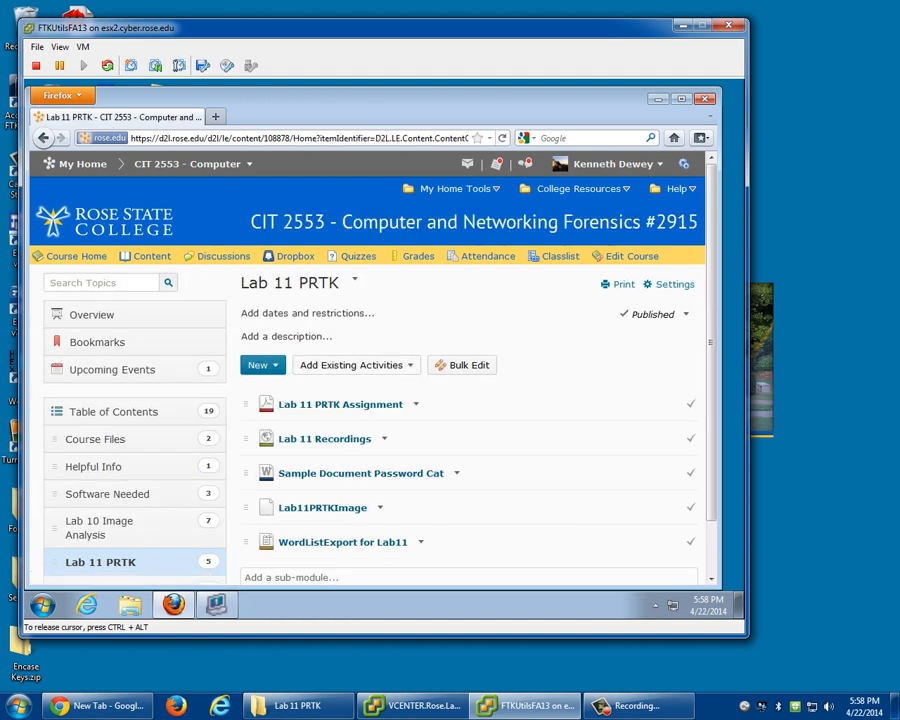
scroll(322, 447, down, 1)
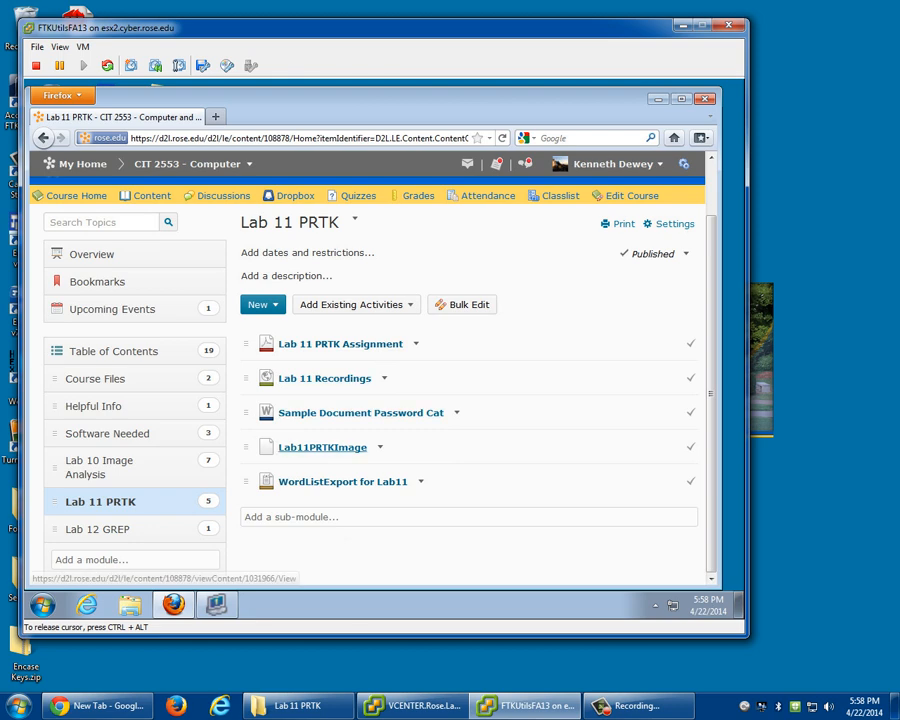
click(322, 447)
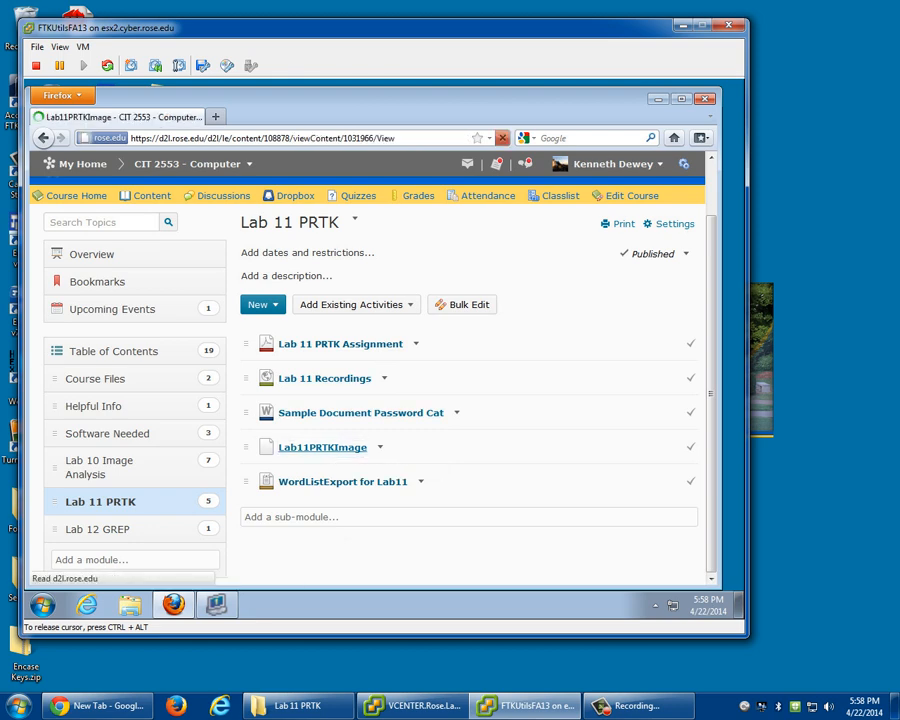
Try to download Lab11PRTKImage.E01 from its topic page, and cancel saving the file.
scroll(370, 380, down, 3)
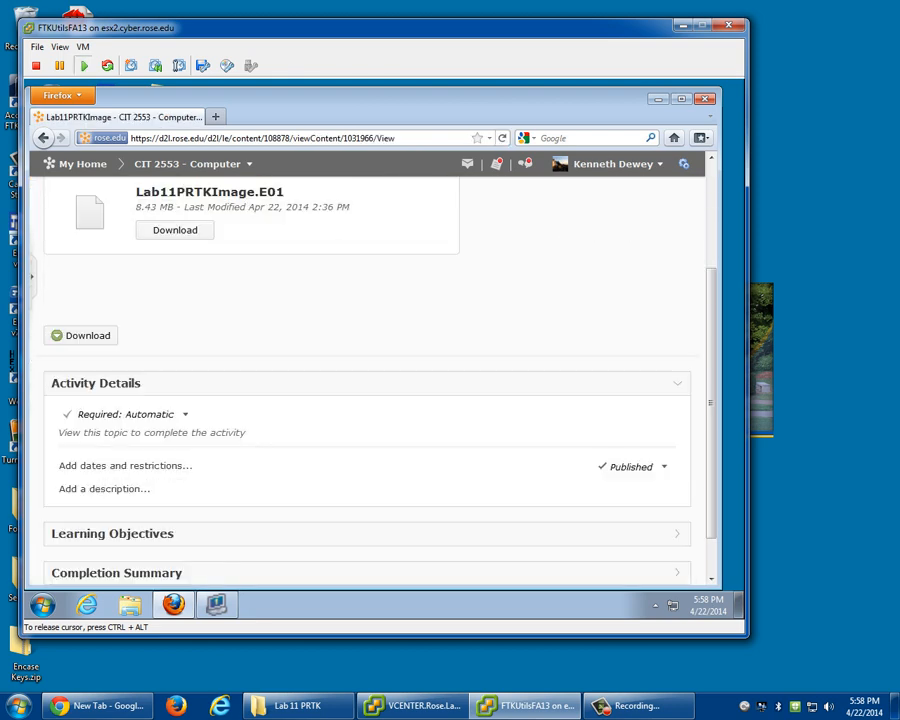
scroll(370, 380, up, 2)
click(175, 310)
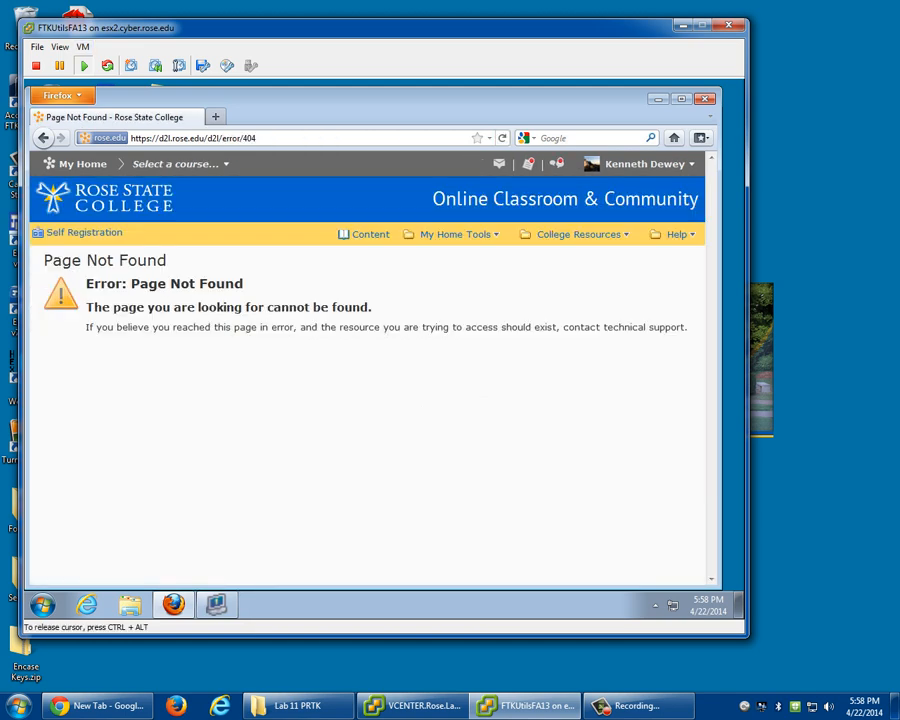
click(43, 138)
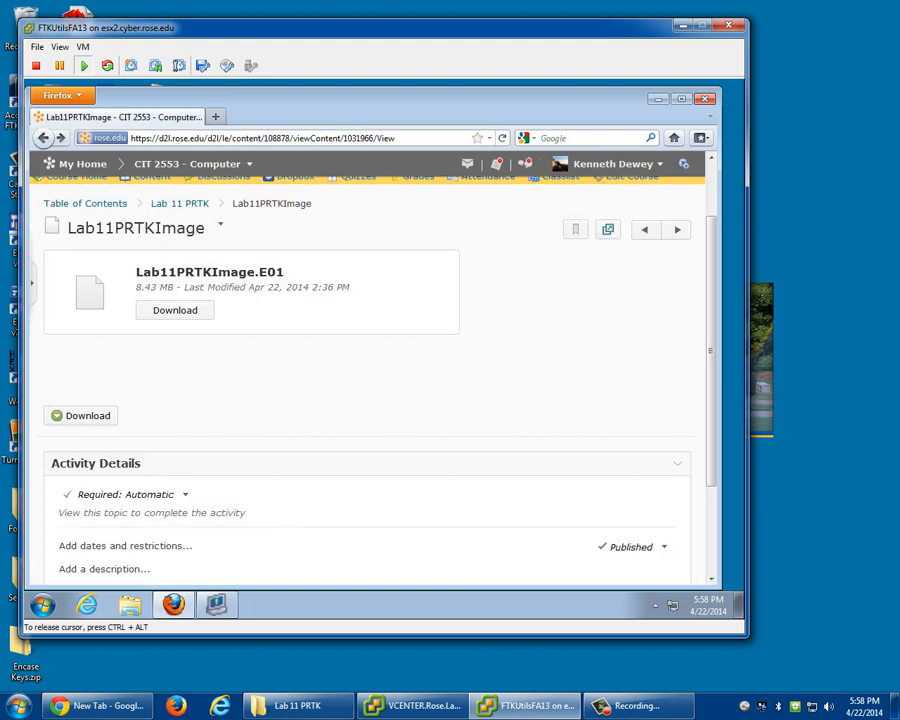
click(81, 416)
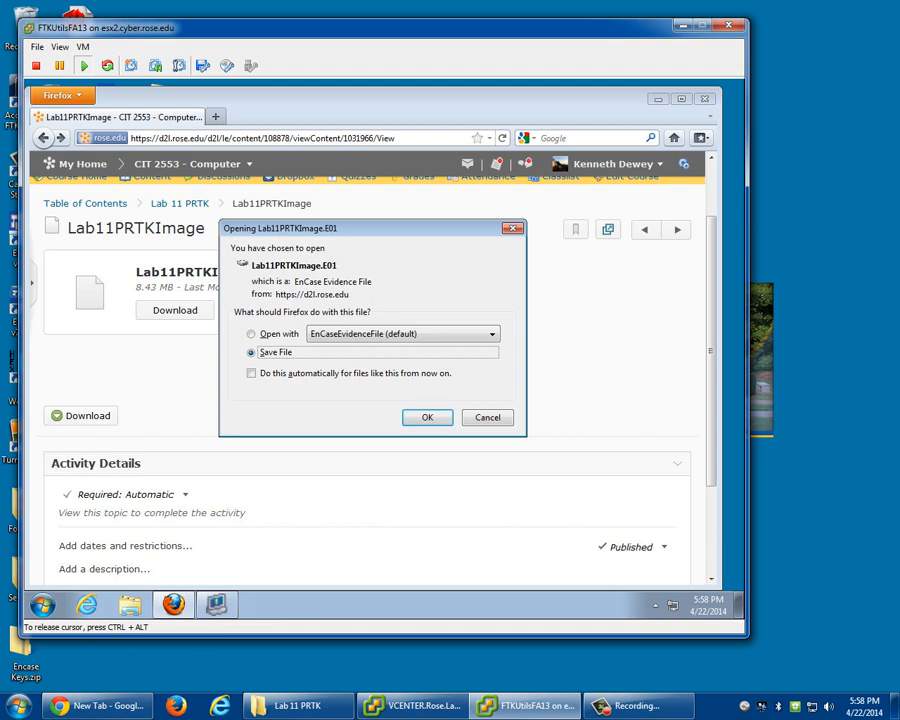
click(487, 417)
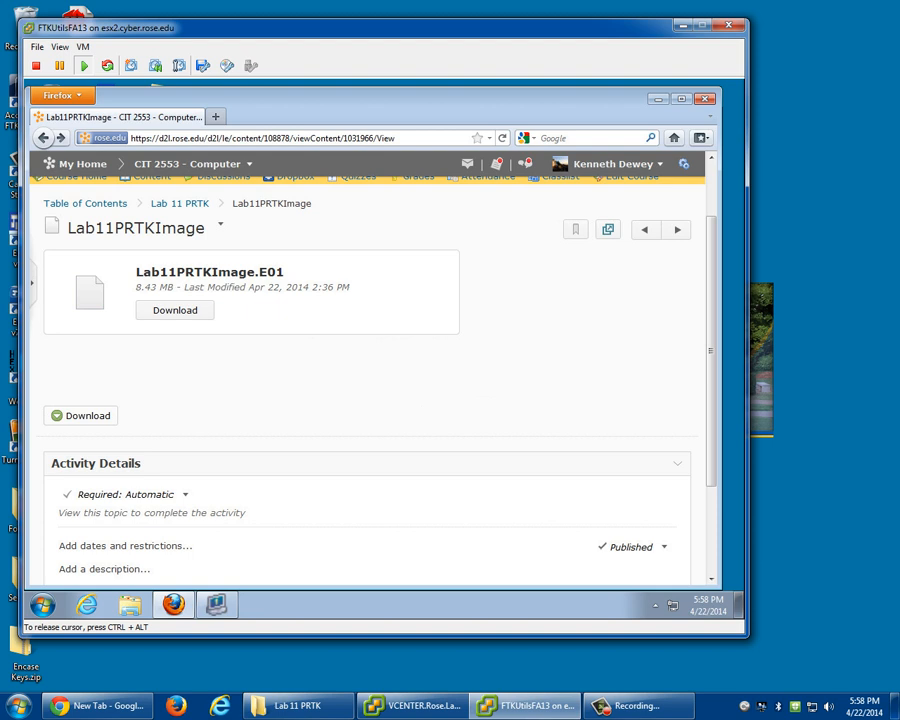
Return to the Lab 11 PRTK module and open the WordListExport for Lab11 topic.
click(180, 204)
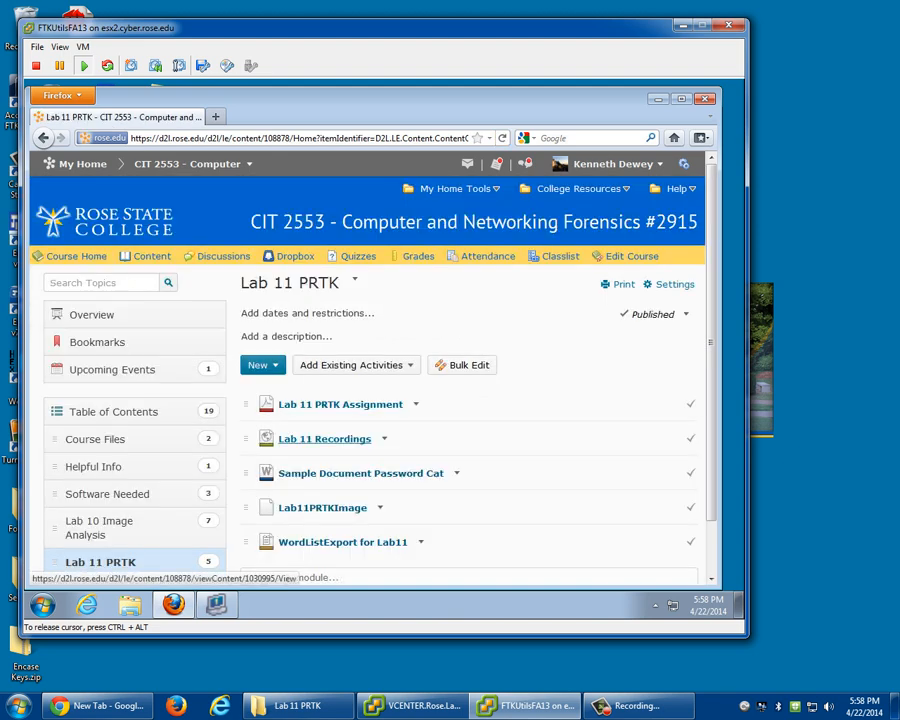
scroll(330, 440, down, 1)
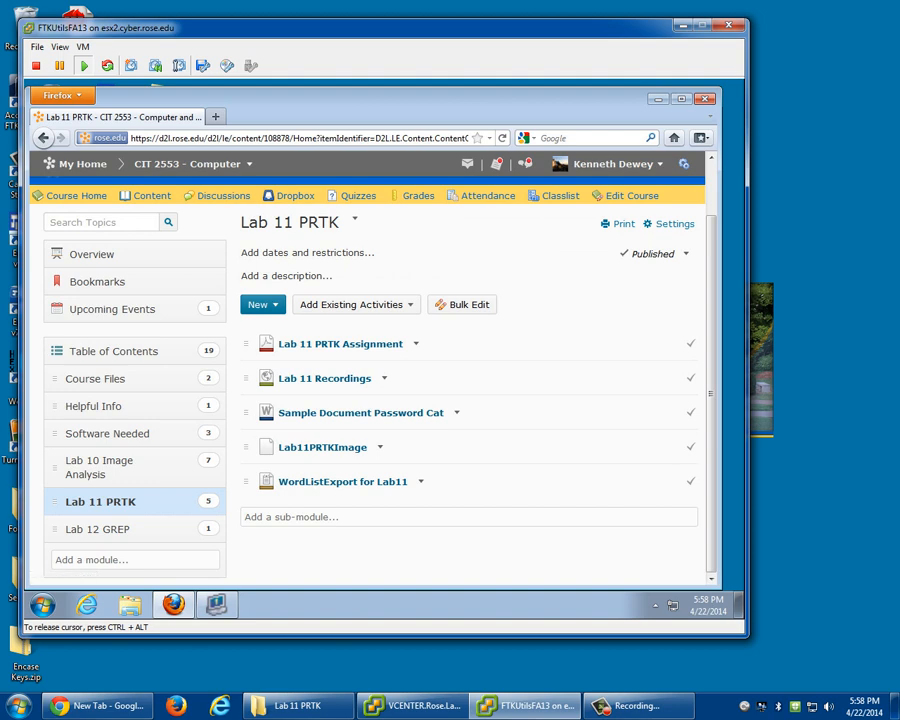
click(342, 481)
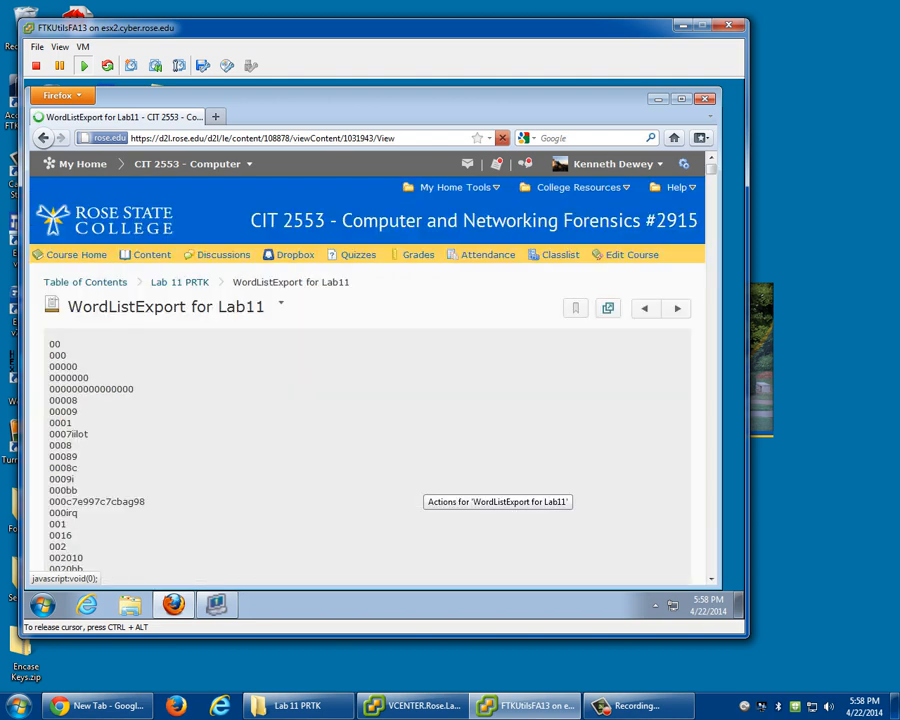
Examine the entries of the WordListExport for Lab11 word list, from its beginning to its end and back up.
scroll(365, 400, down, 5)
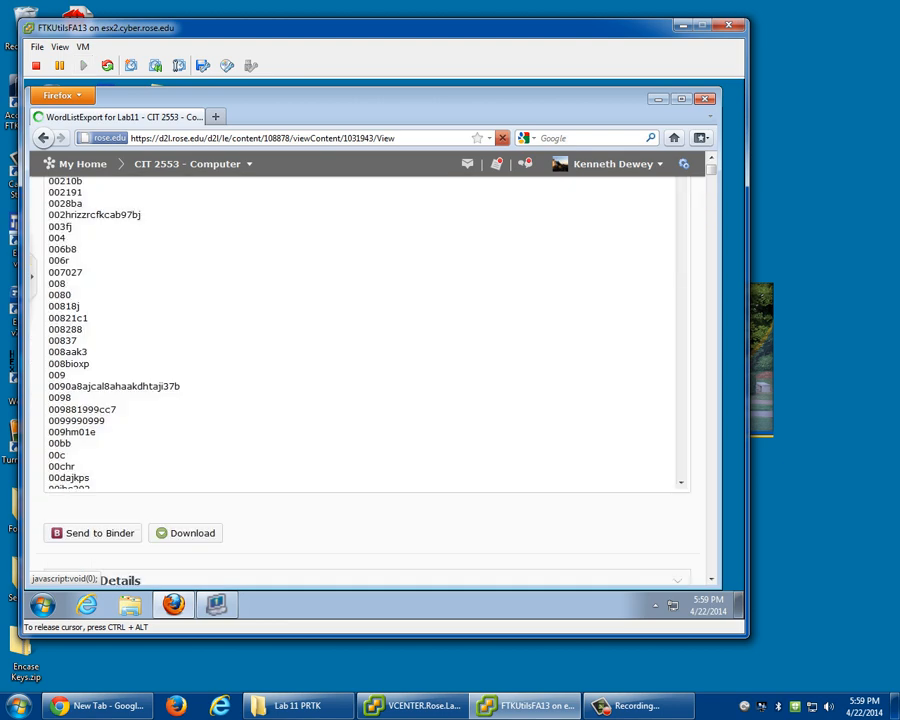
key(Page_Down)
key(ctrl+End)
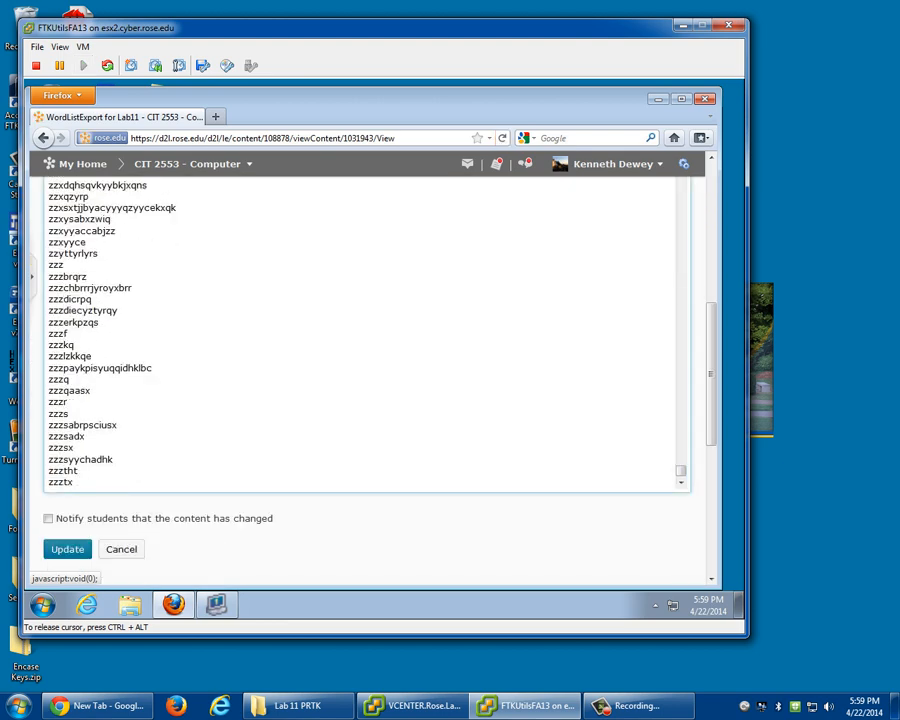
scroll(365, 335, up, 4)
scroll(365, 335, down, 10)
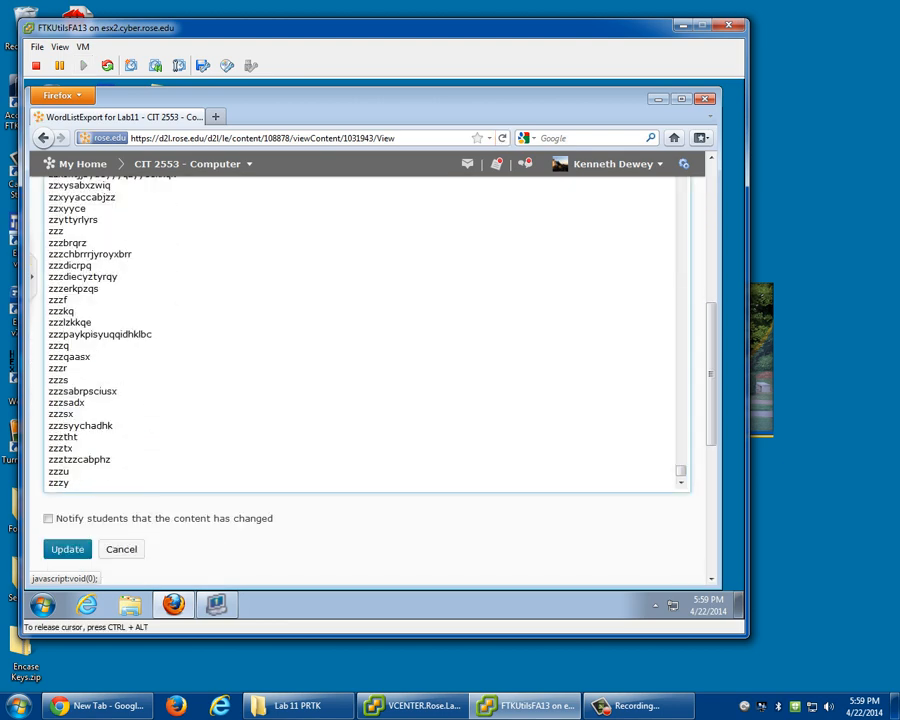
scroll(365, 380, up, 5)
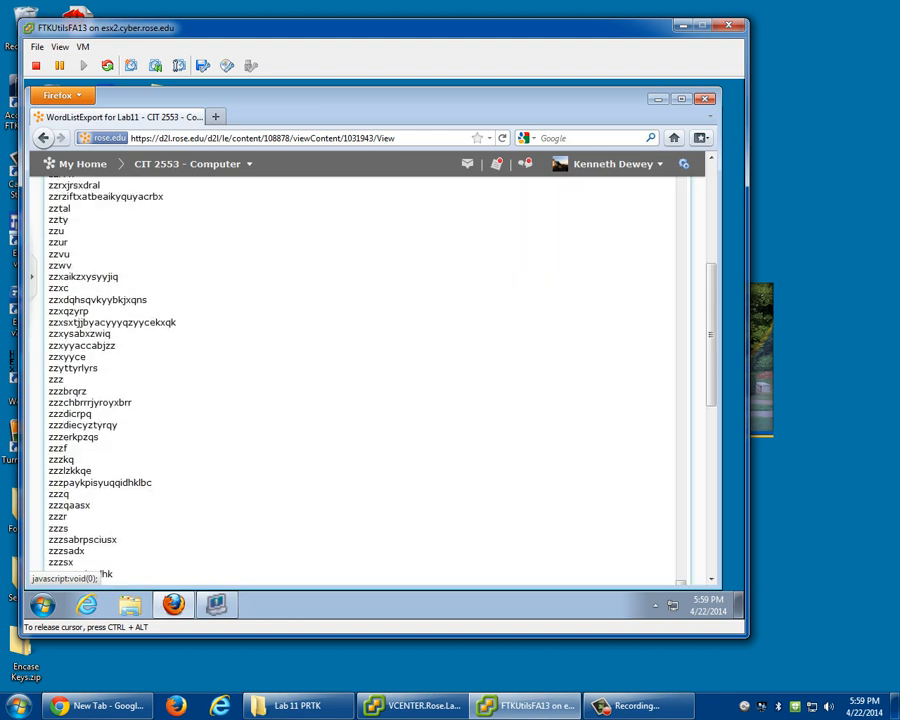
scroll(365, 380, up, 6)
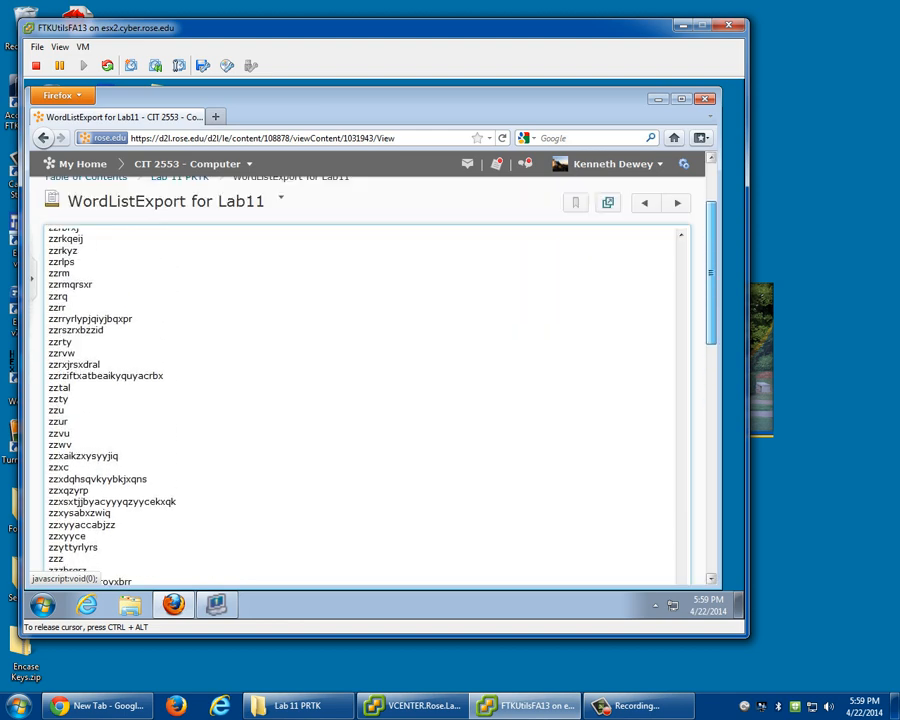
scroll(365, 380, down, 3)
scroll(365, 380, up, 8)
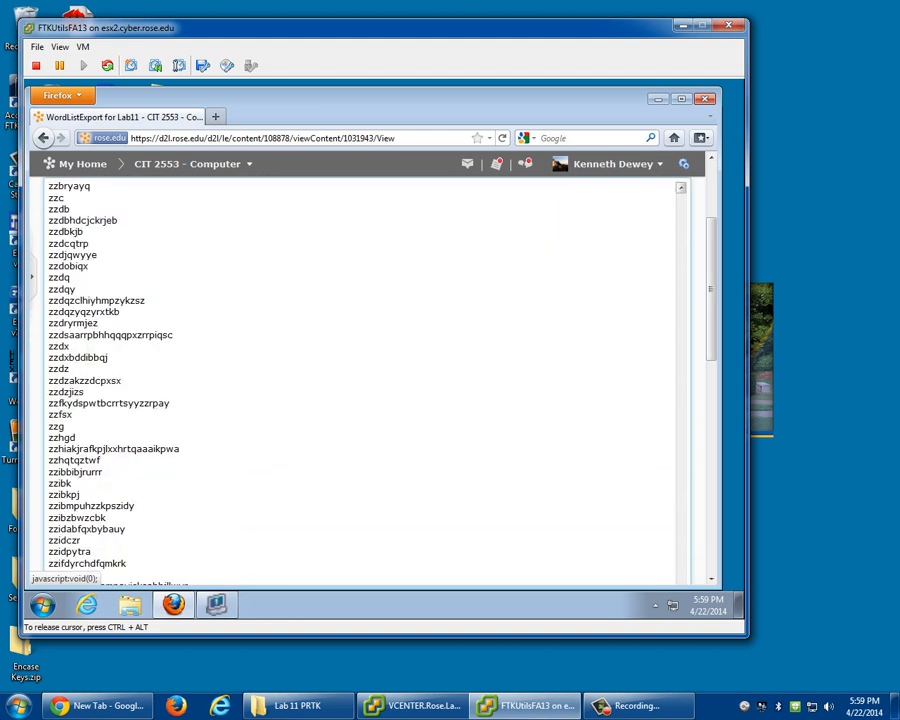
scroll(365, 380, up, 15)
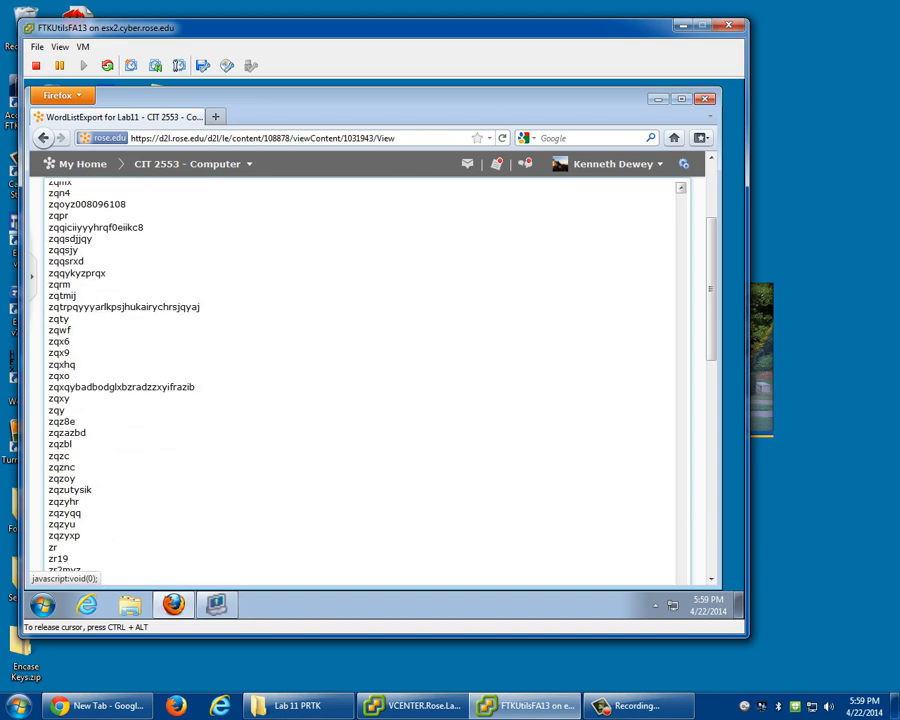
Leave the WordListExport for Lab11 word list and return to the Lab 11 PRTK module.
scroll(365, 380, up, 10)
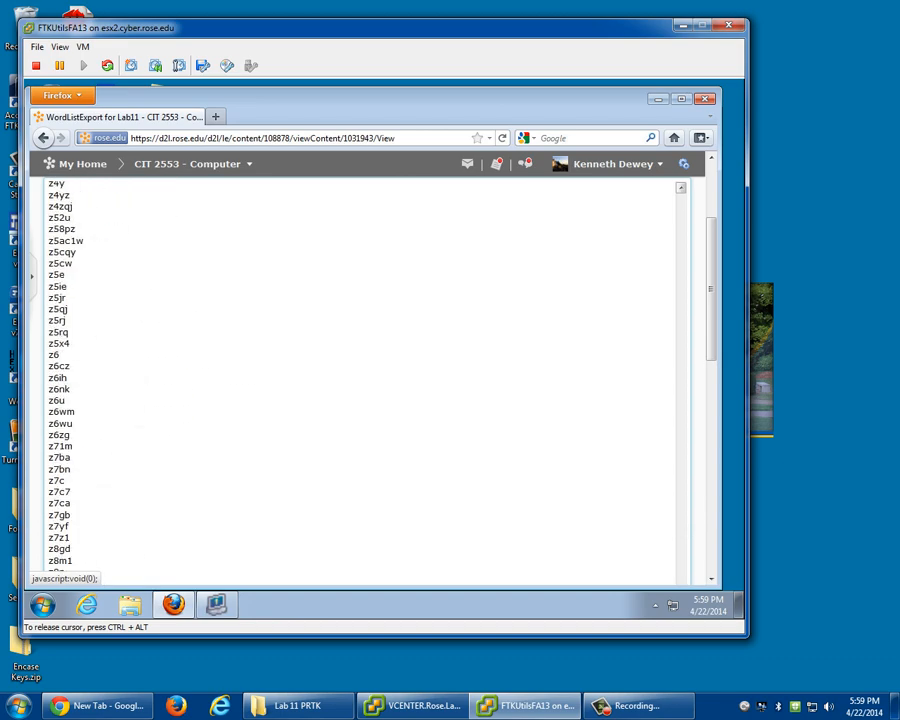
scroll(365, 380, up, 20)
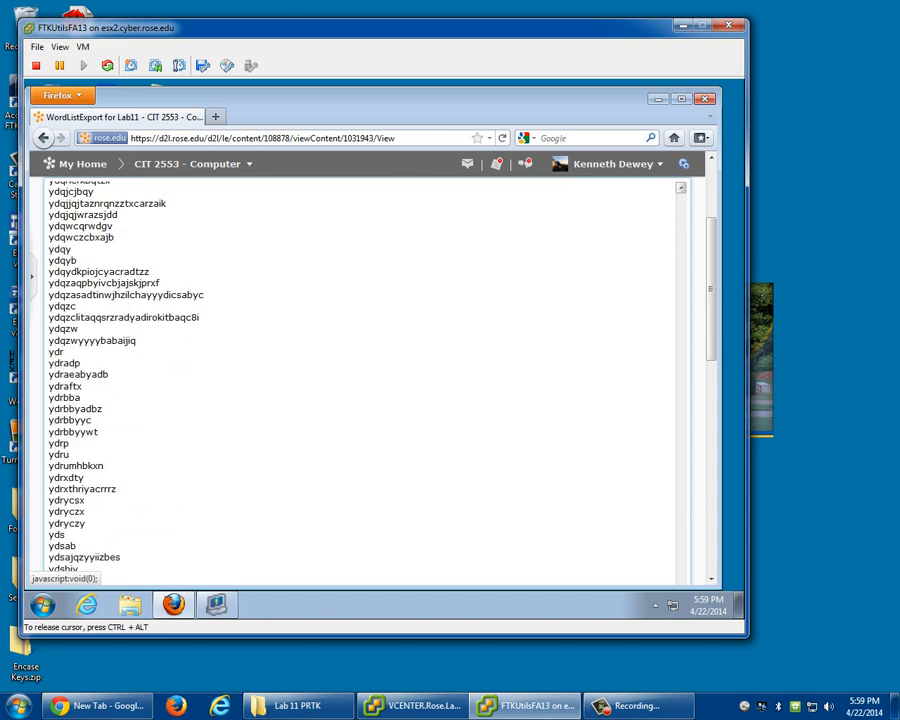
scroll(365, 380, up, 20)
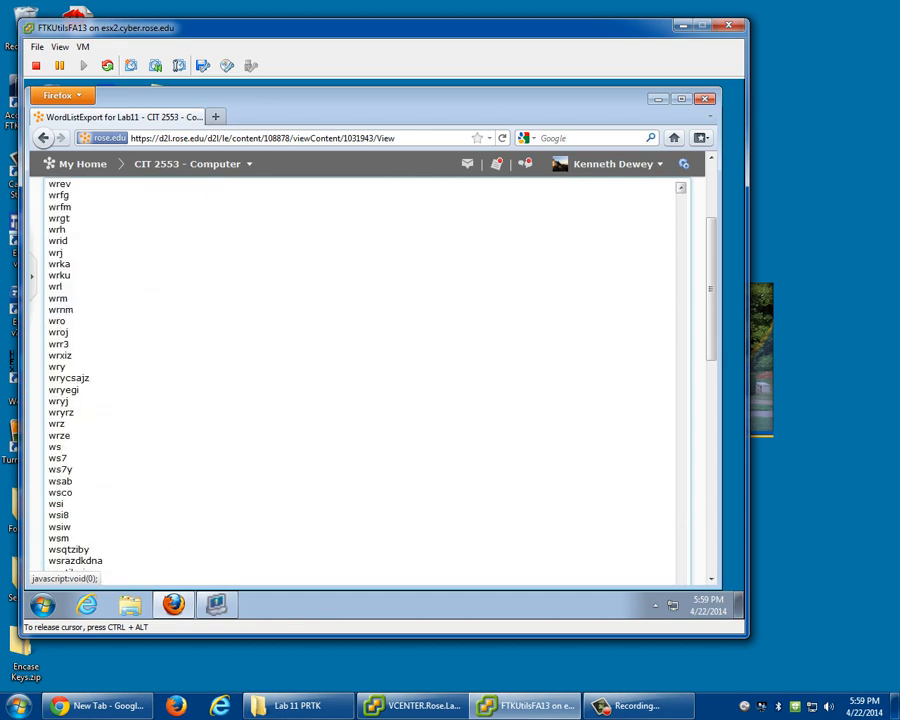
scroll(365, 380, up, 20)
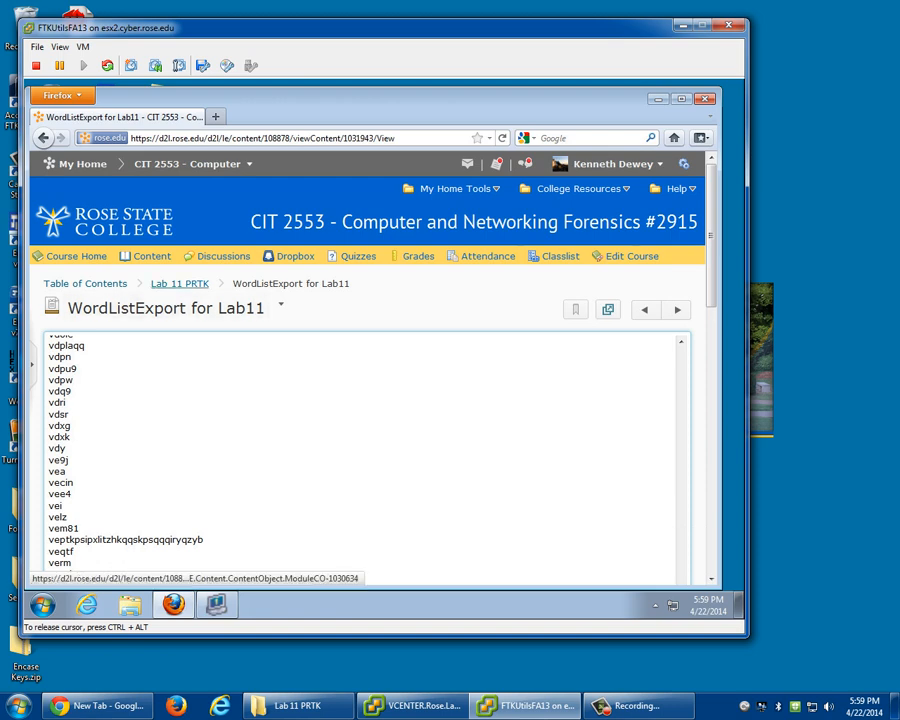
click(180, 283)
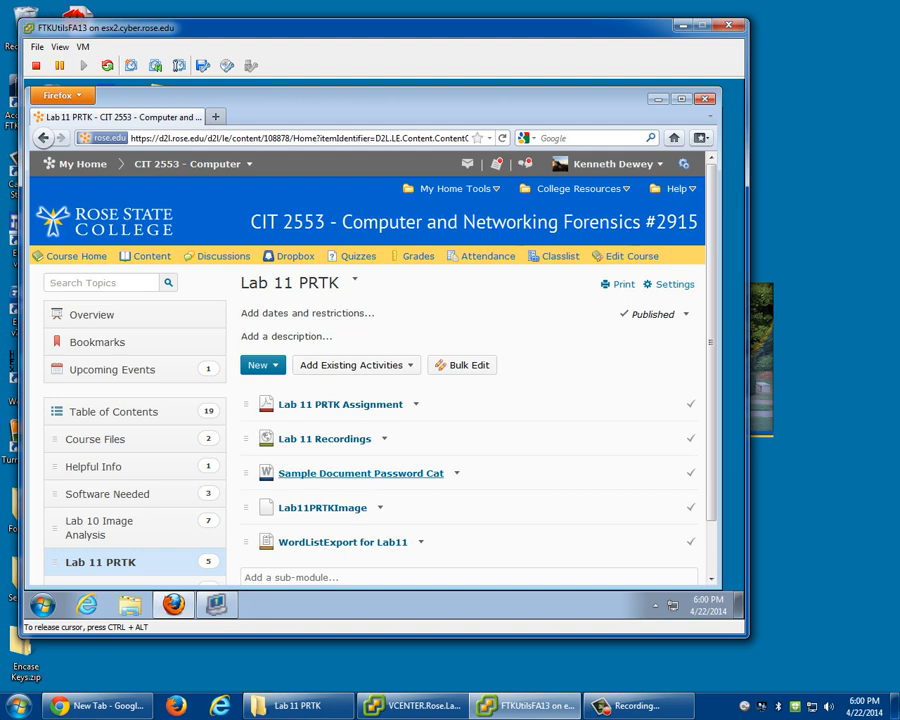
Open the Helpful Info topic in the Helpful Info module and examine its password-breaking, John the Ripper and license server notes.
scroll(340, 480, down, 1)
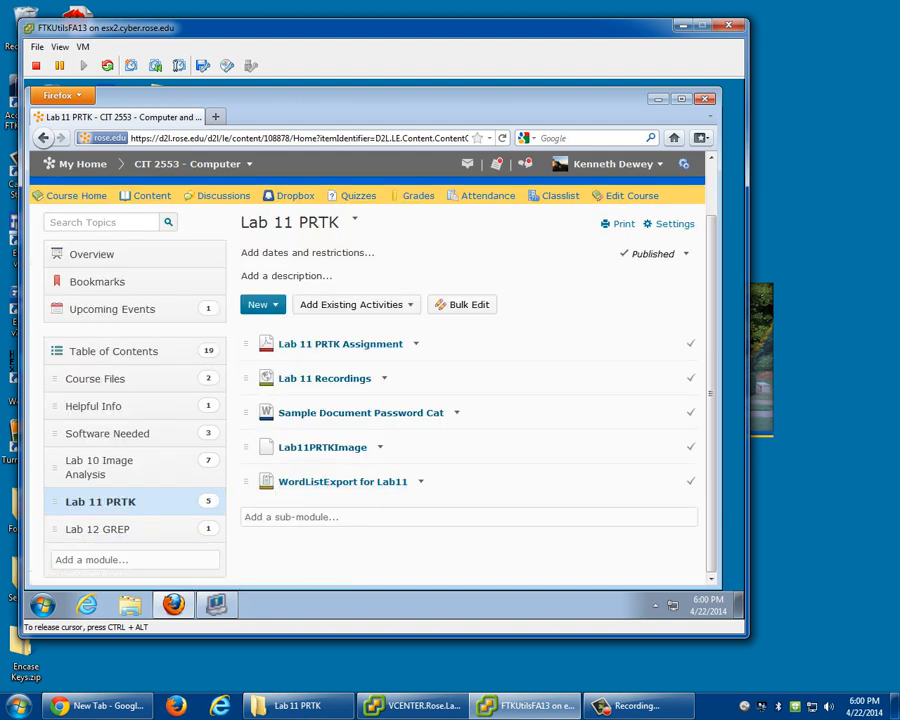
click(94, 406)
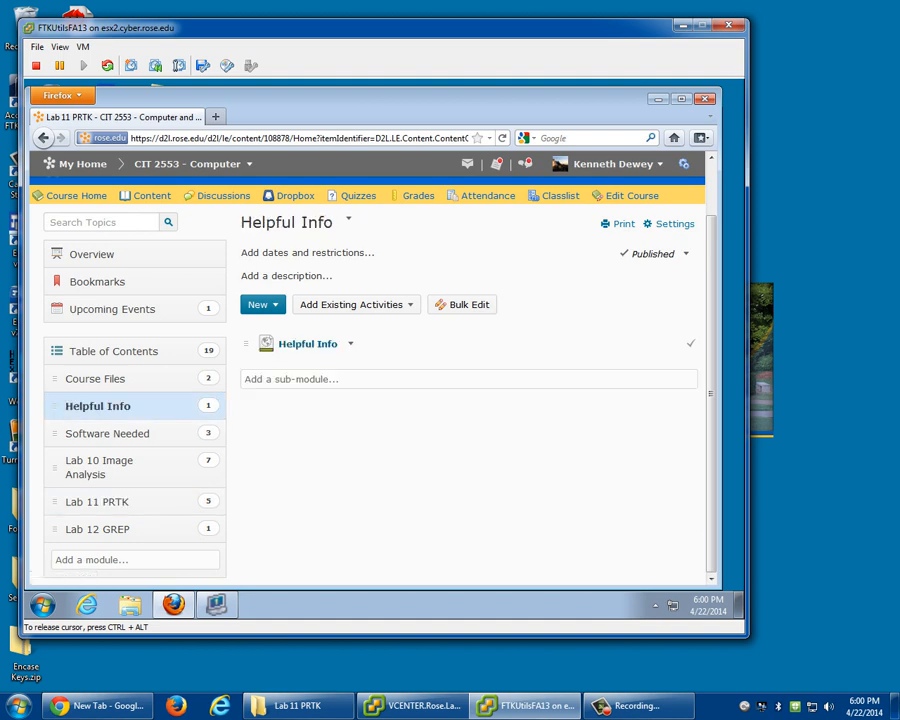
click(308, 344)
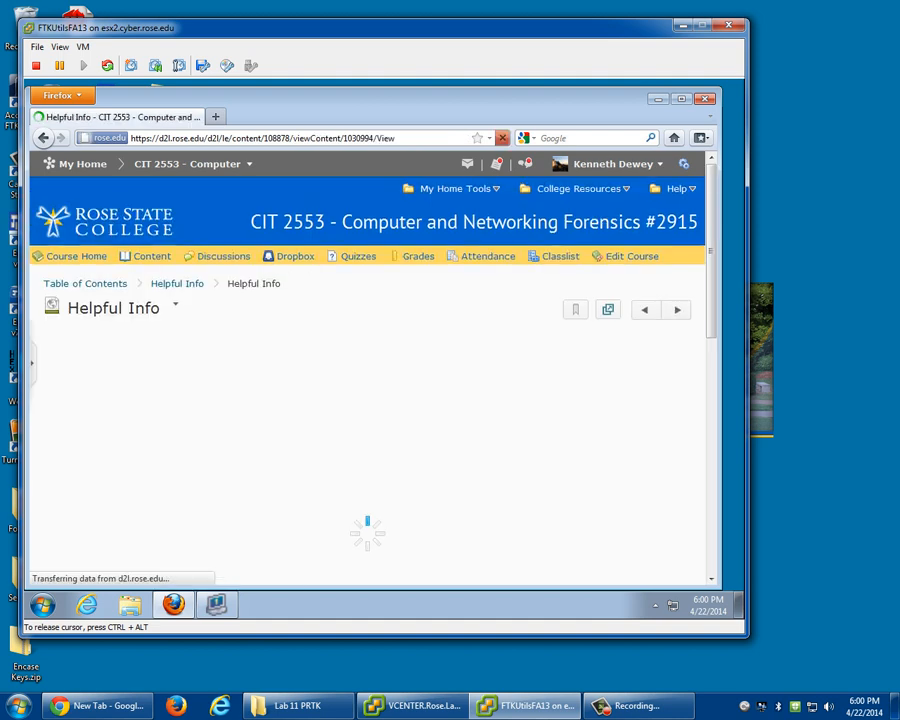
scroll(367, 400, down, 2)
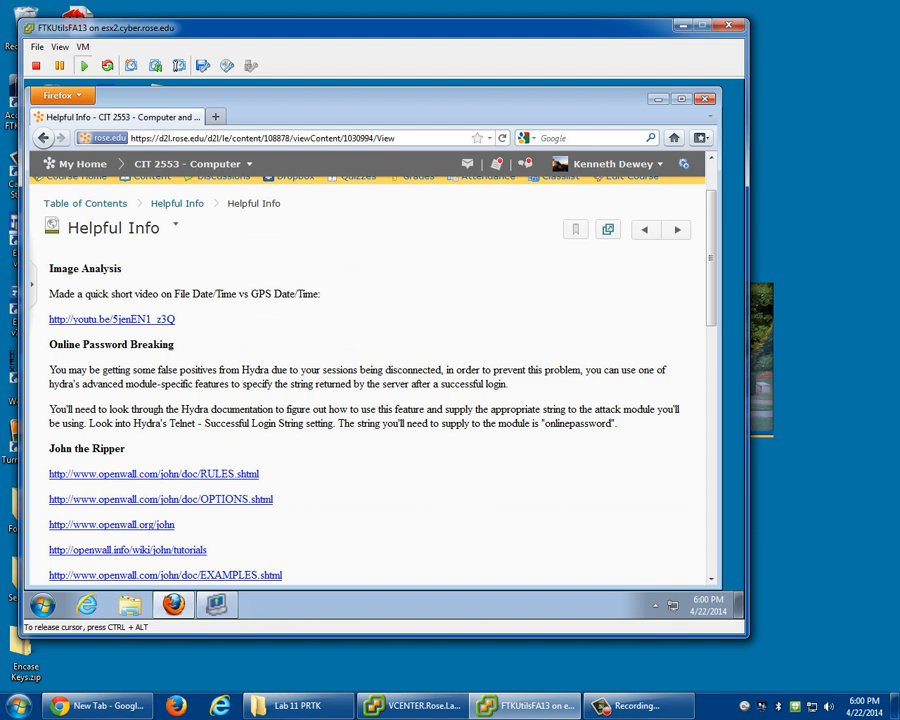
scroll(367, 380, up, 2)
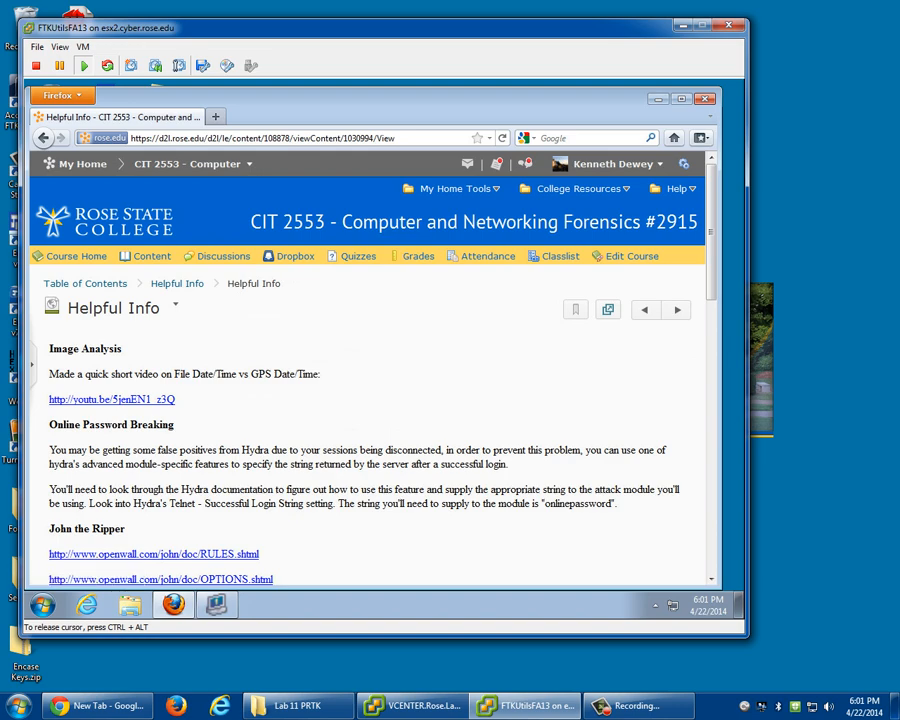
scroll(370, 380, down, 10)
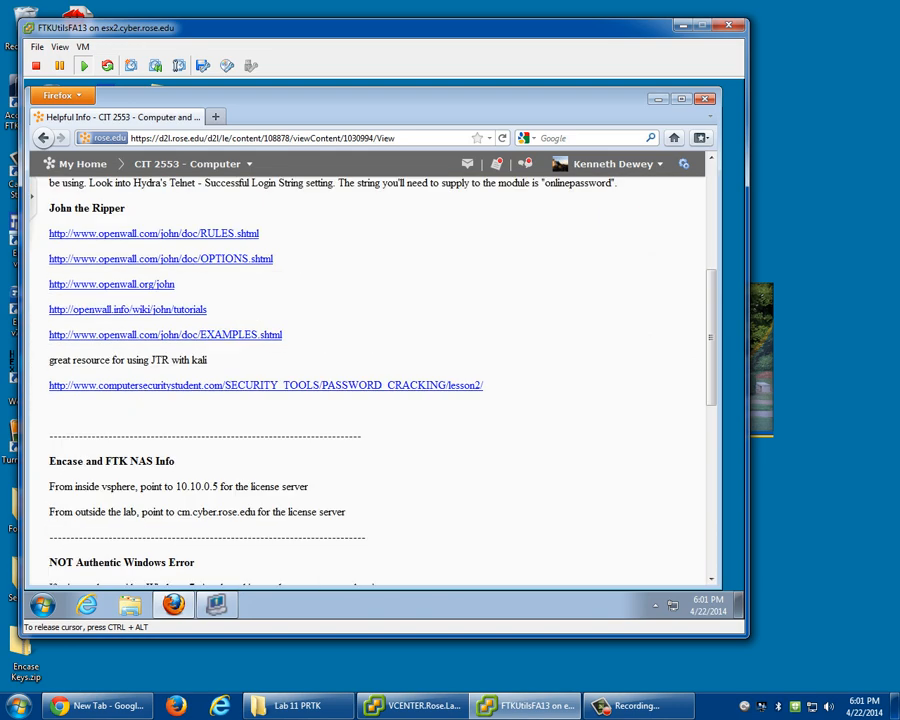
scroll(370, 380, up, 4)
scroll(370, 380, up, 6)
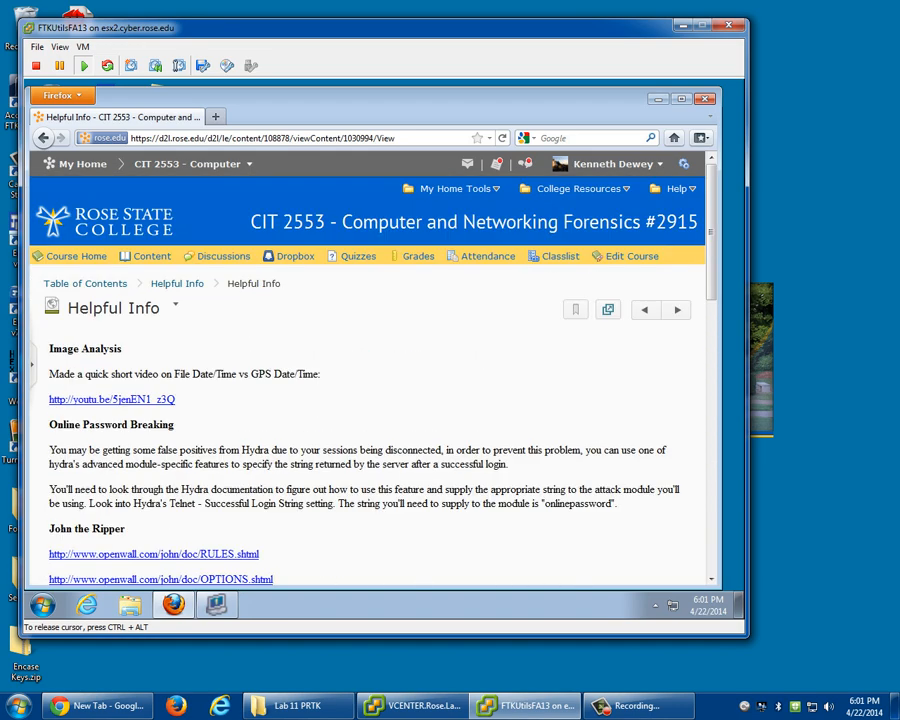
Return to the Lab 11 PRTK module and download Sample Document Password Cat.doc, choosing to save the file.
click(177, 283)
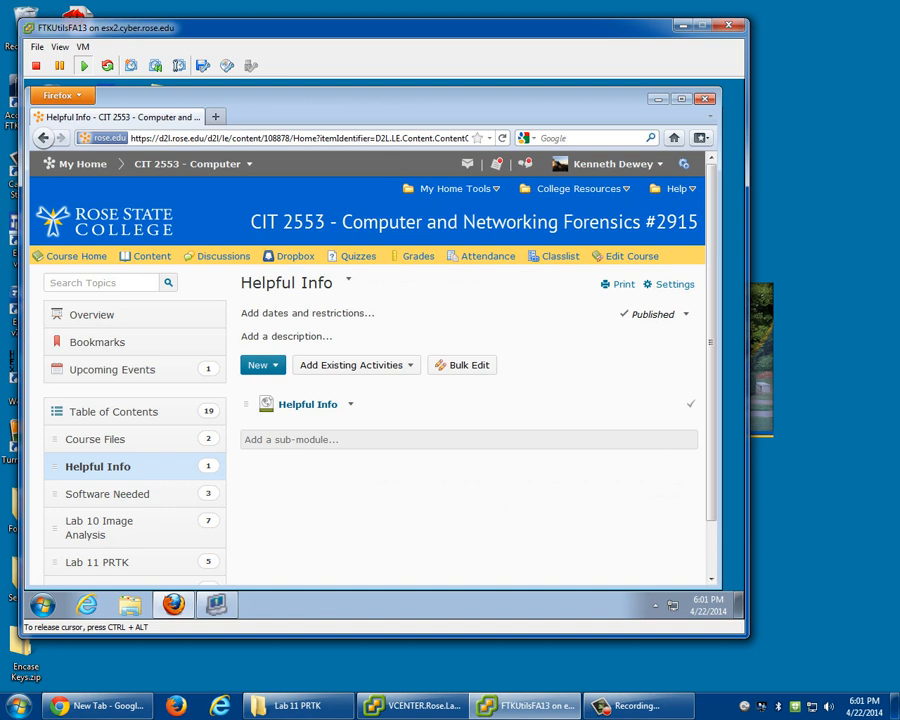
scroll(370, 440, down, 1)
click(98, 502)
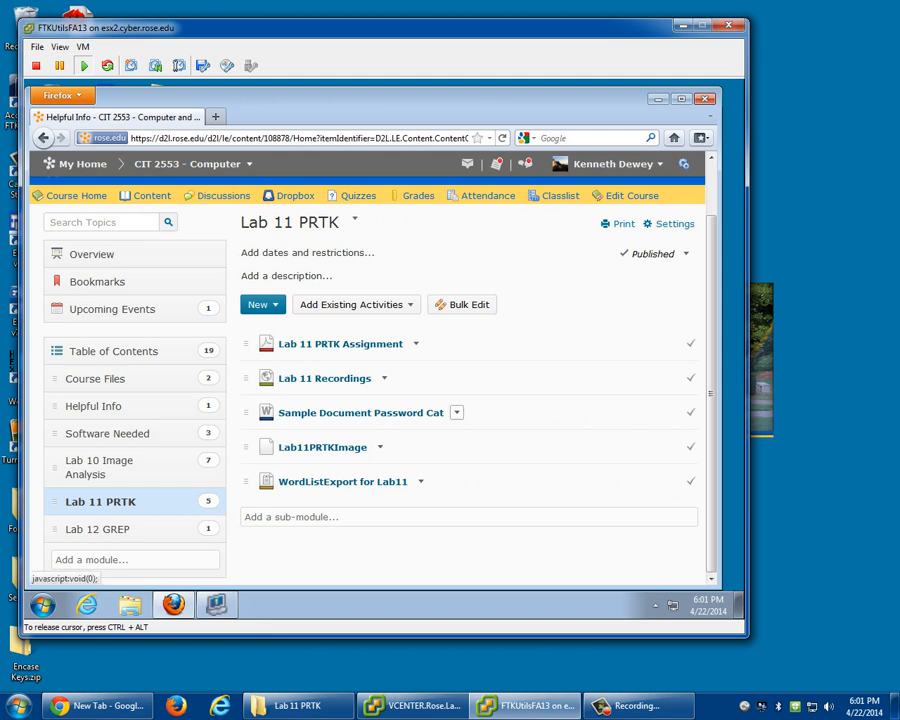
click(456, 412)
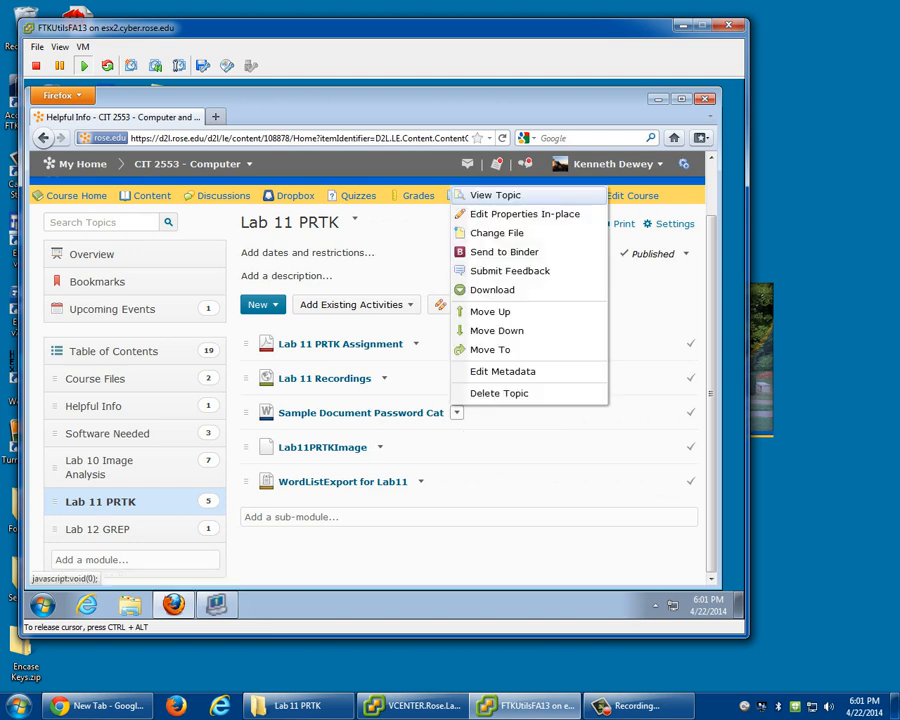
click(490, 289)
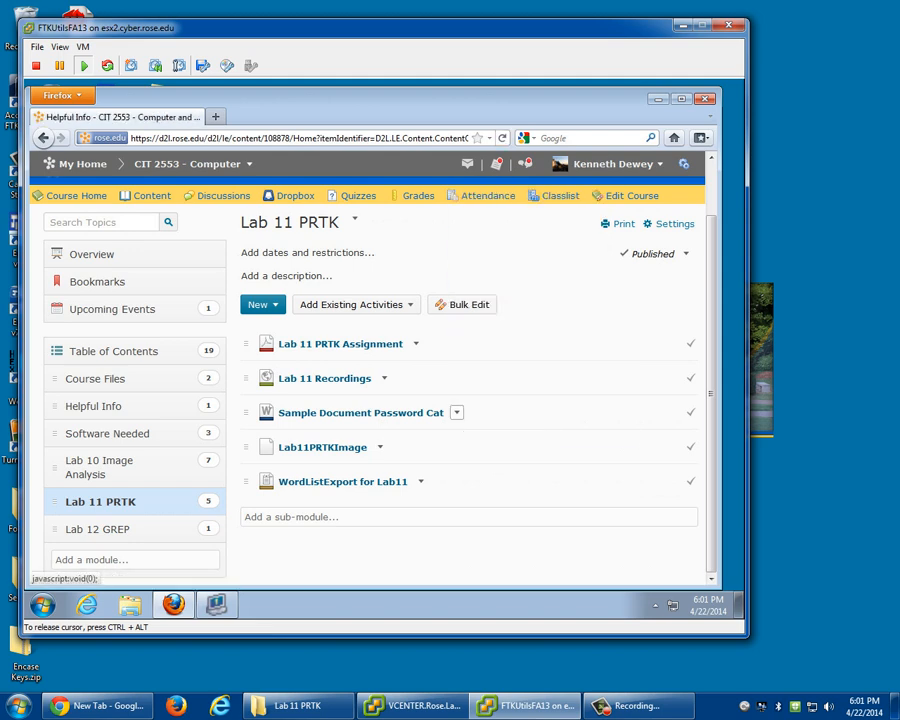
click(273, 352)
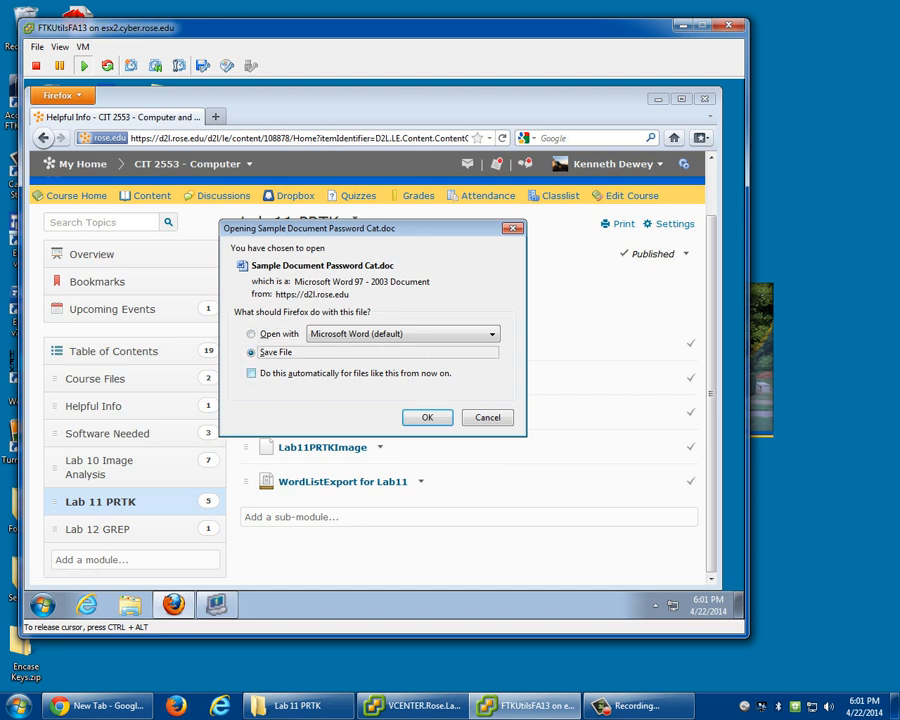
click(427, 417)
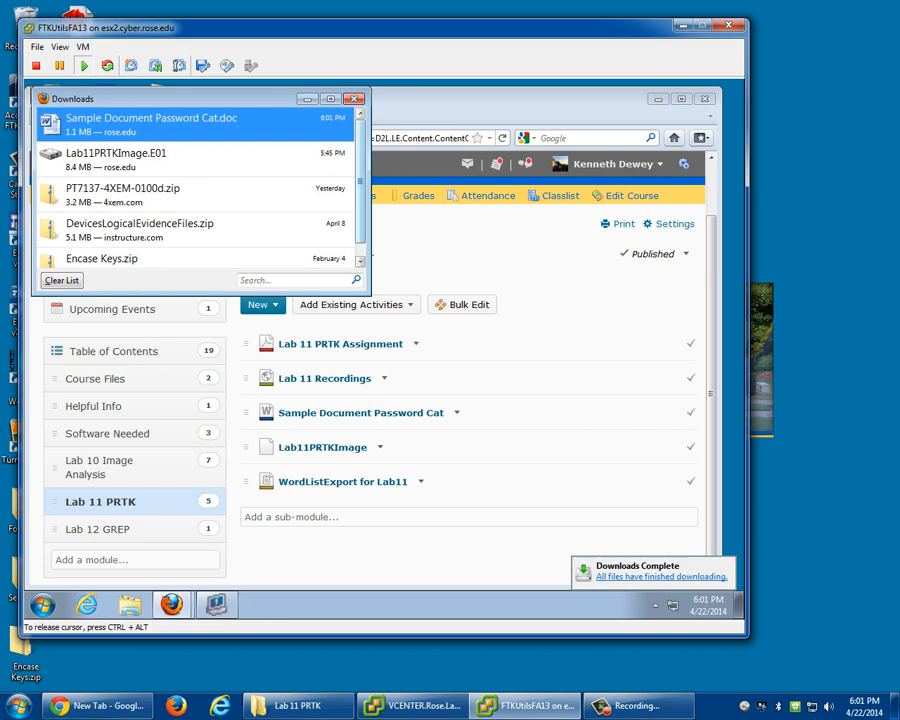
Copy Sample Document Password Cat.doc from its download folder to the Desktop, and close the browser's downloads window.
right_click(263, 127)
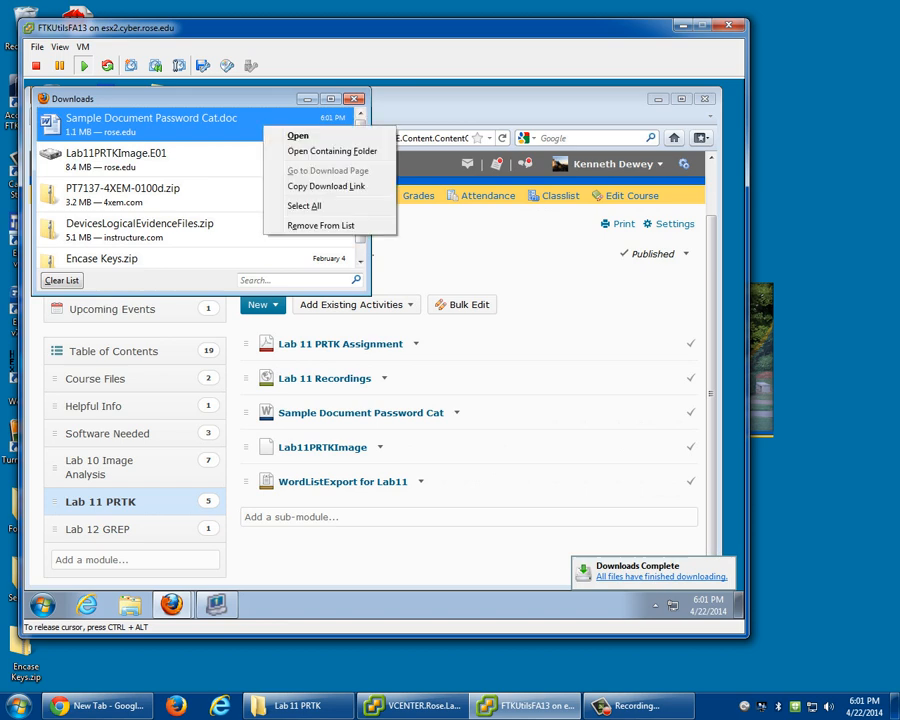
click(332, 151)
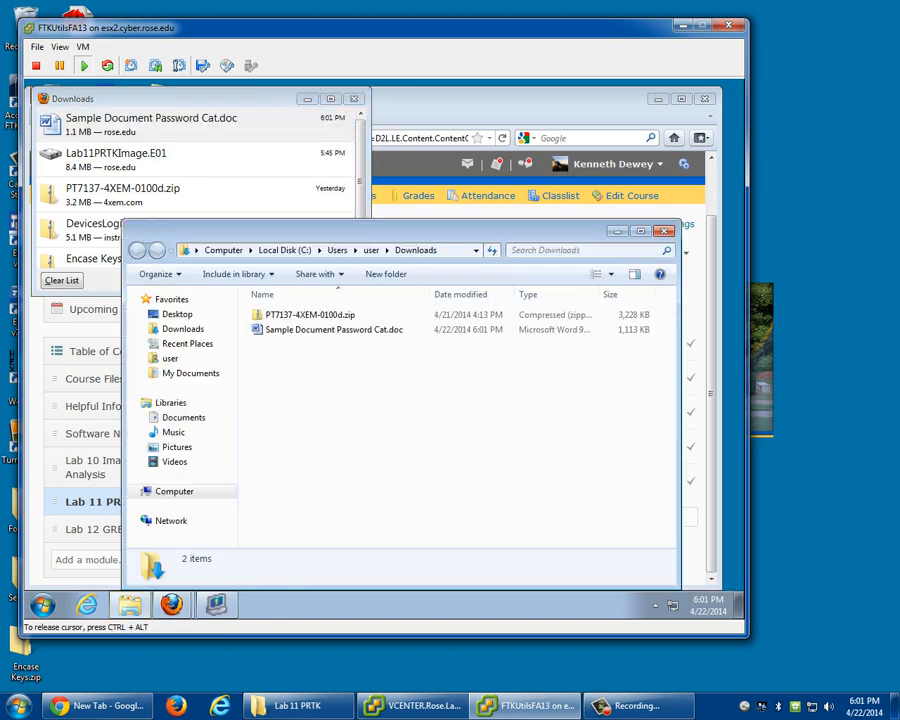
right_click(305, 330)
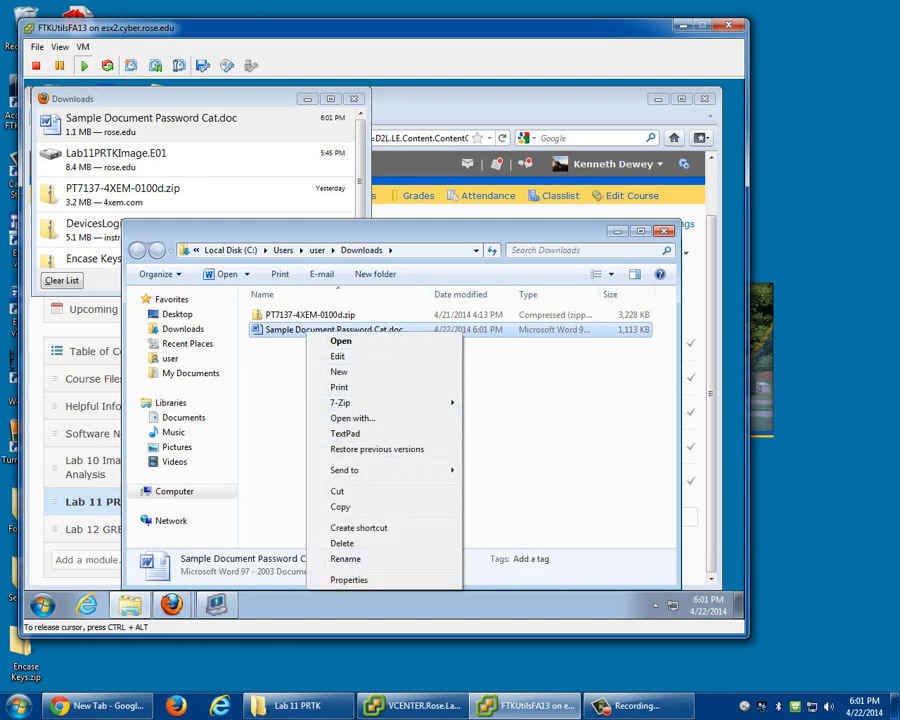
click(340, 507)
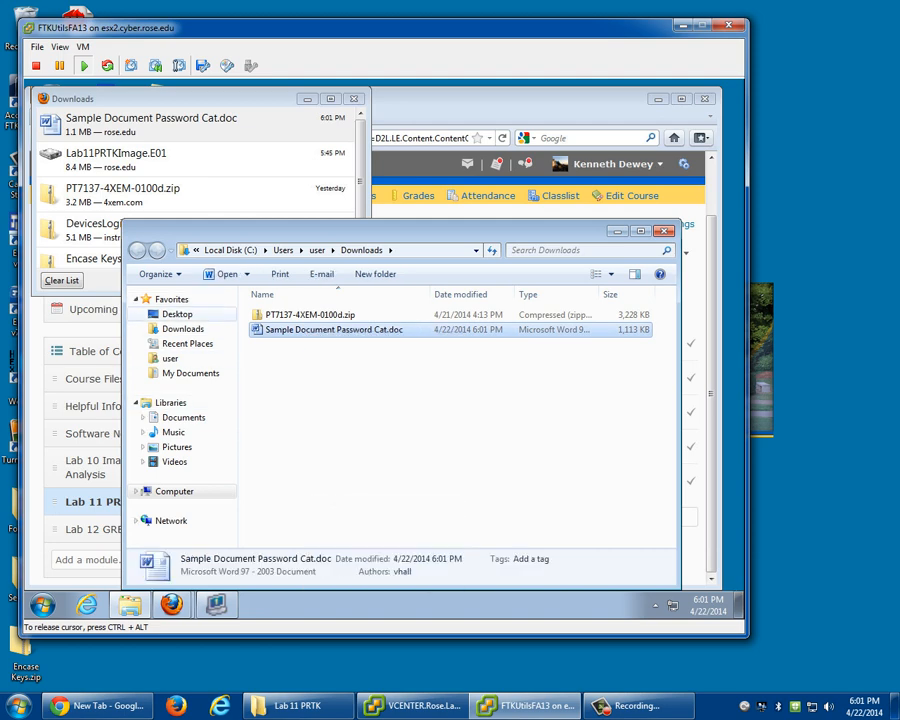
click(177, 314)
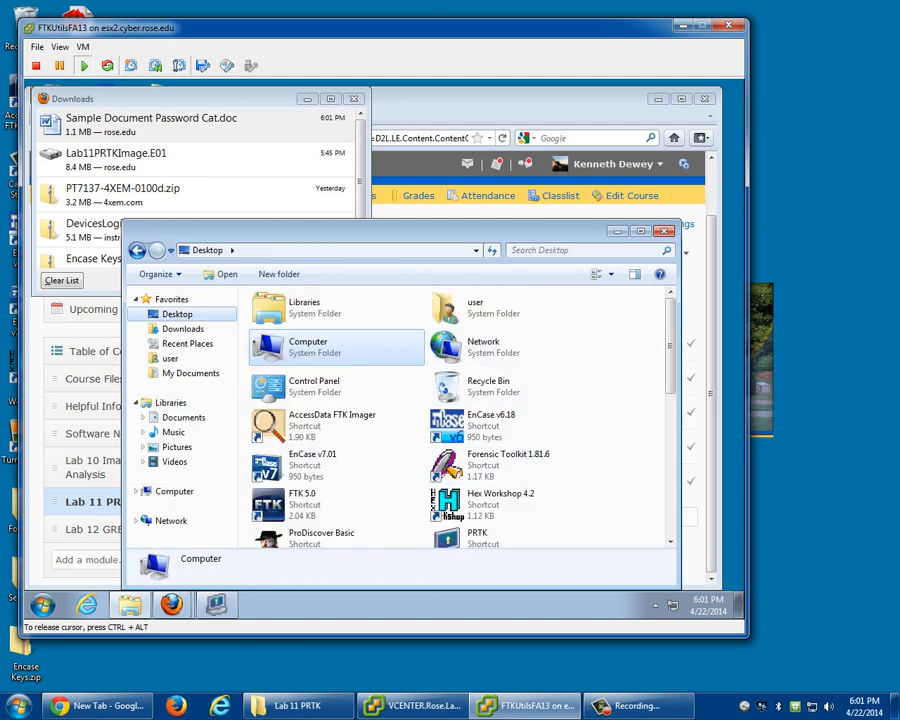
click(708, 605)
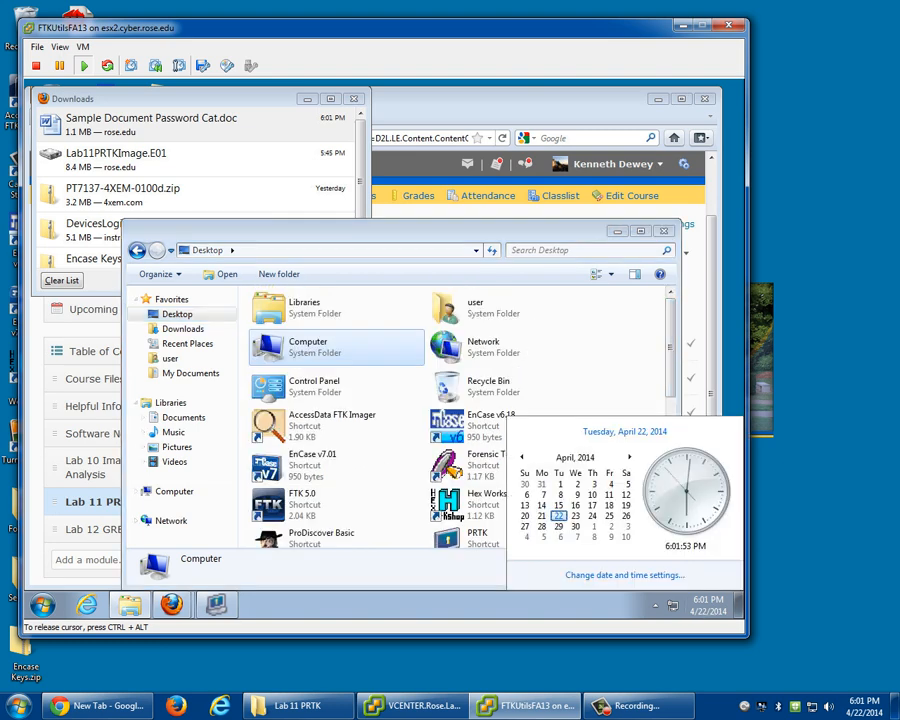
drag(671, 346, 671, 490)
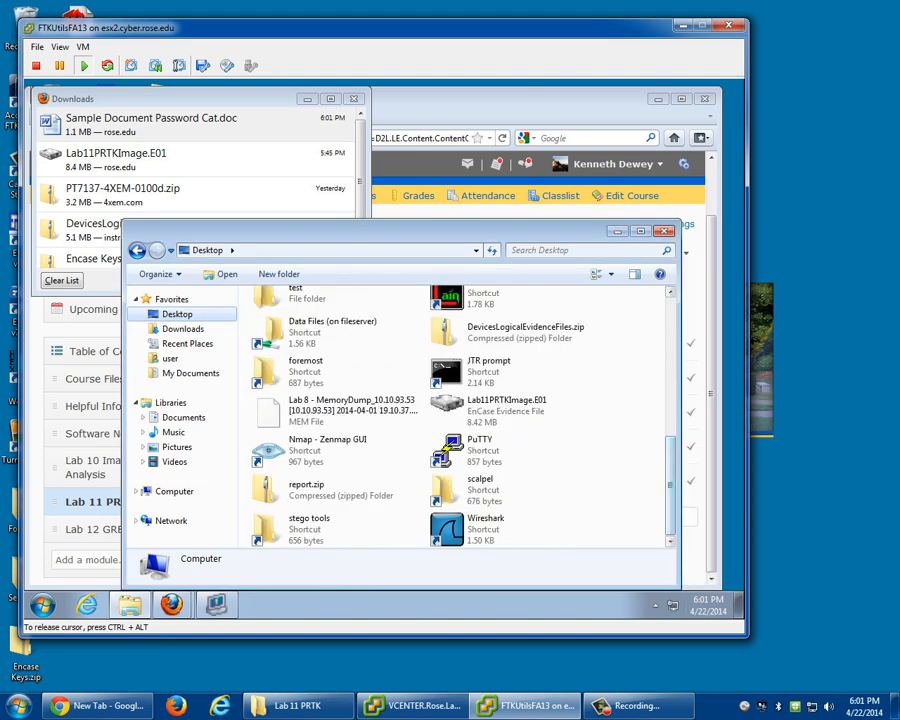
right_click(638, 524)
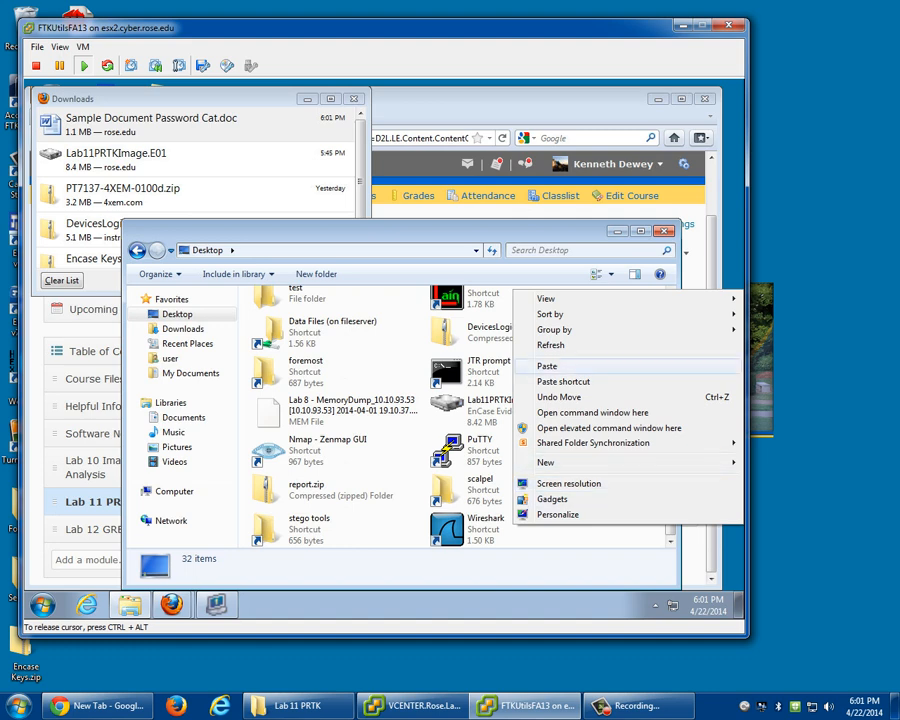
click(547, 366)
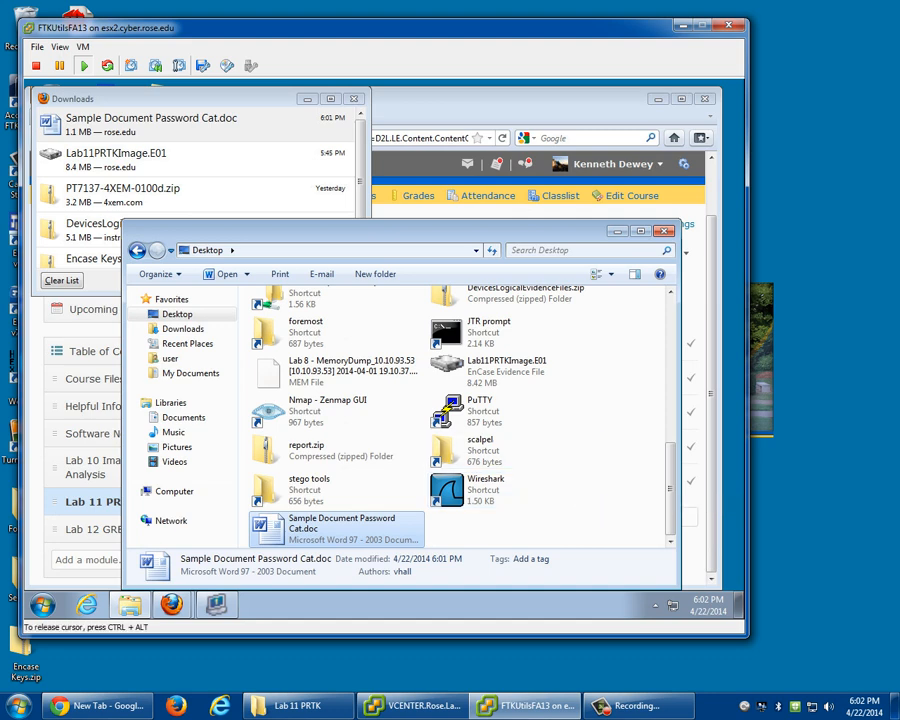
click(354, 99)
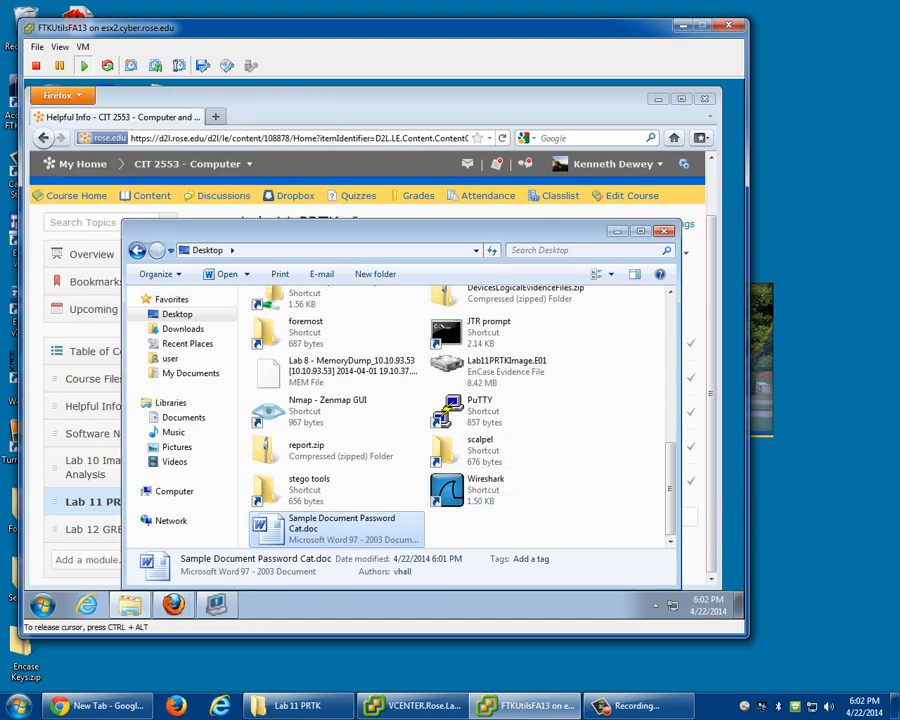
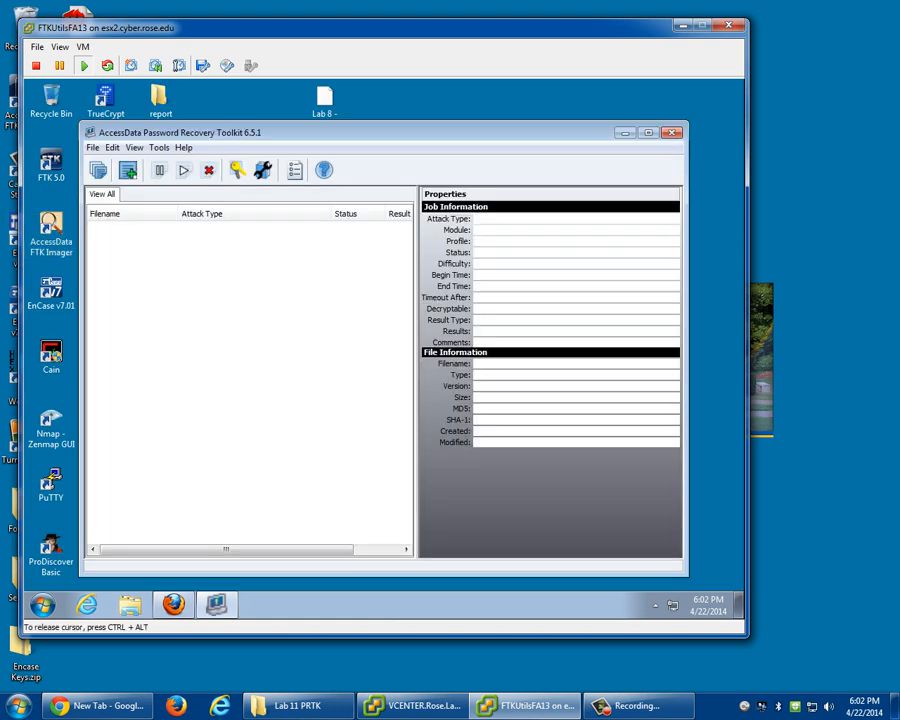
Close the running AccessData Password Recovery Toolkit and relaunch PRTK from the AccessData PRTK 6 program group.
click(672, 132)
click(43, 605)
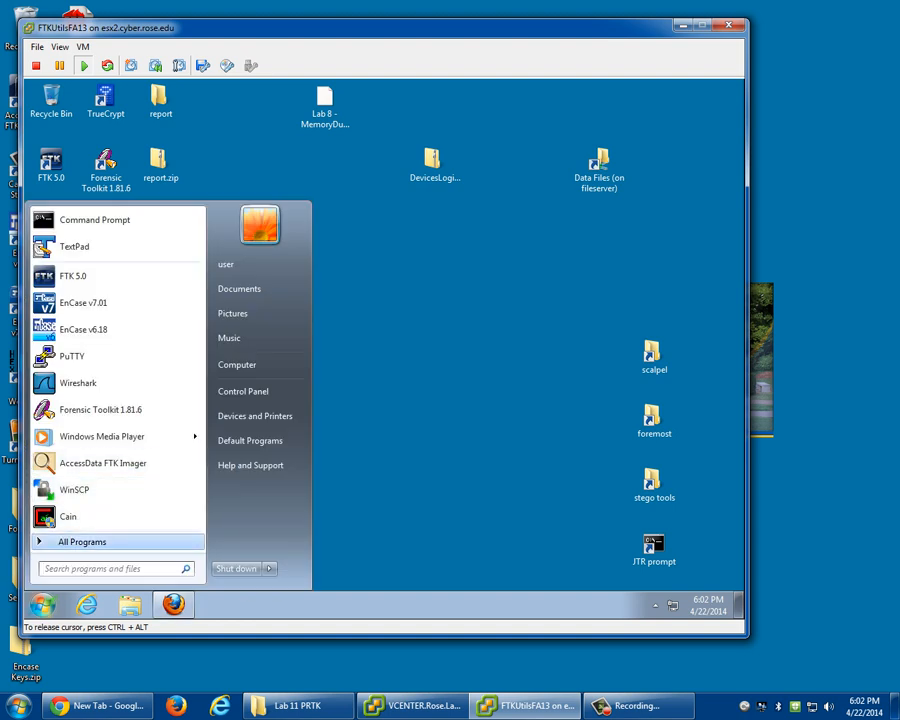
click(80, 541)
click(67, 454)
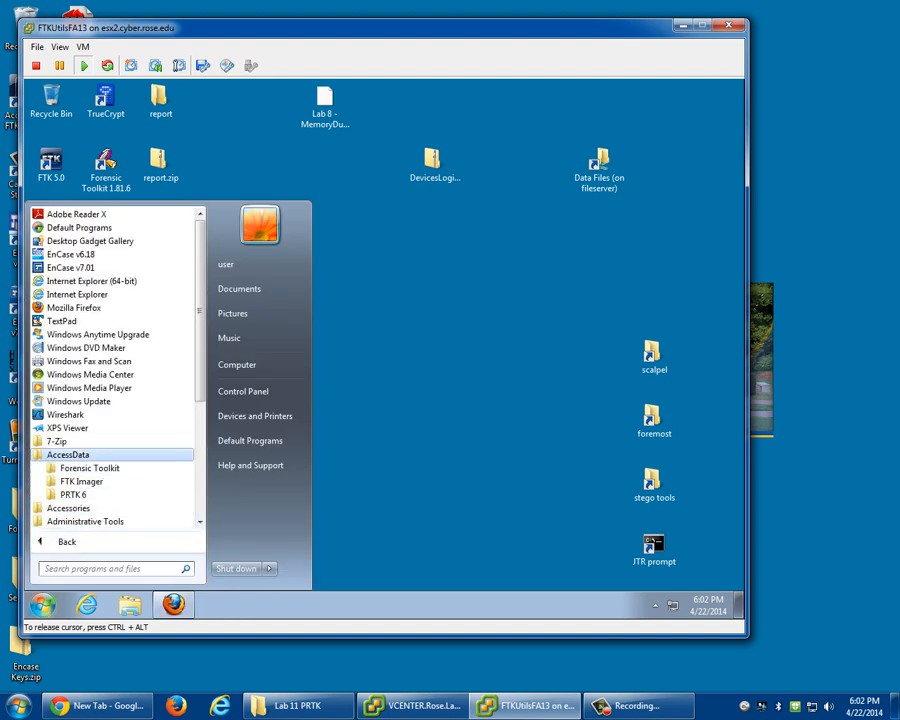
click(72, 494)
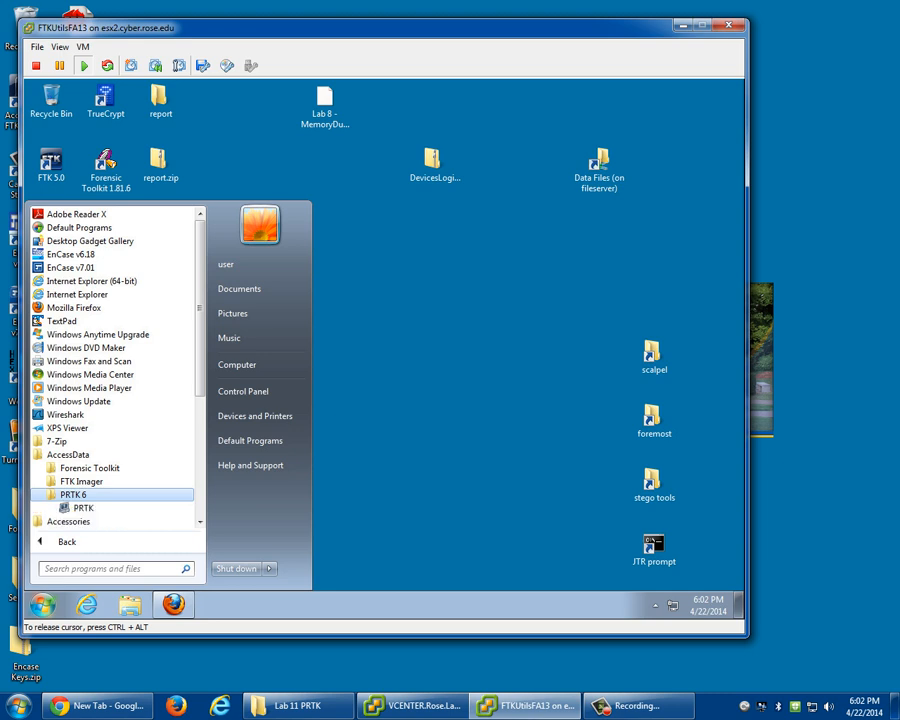
click(76, 507)
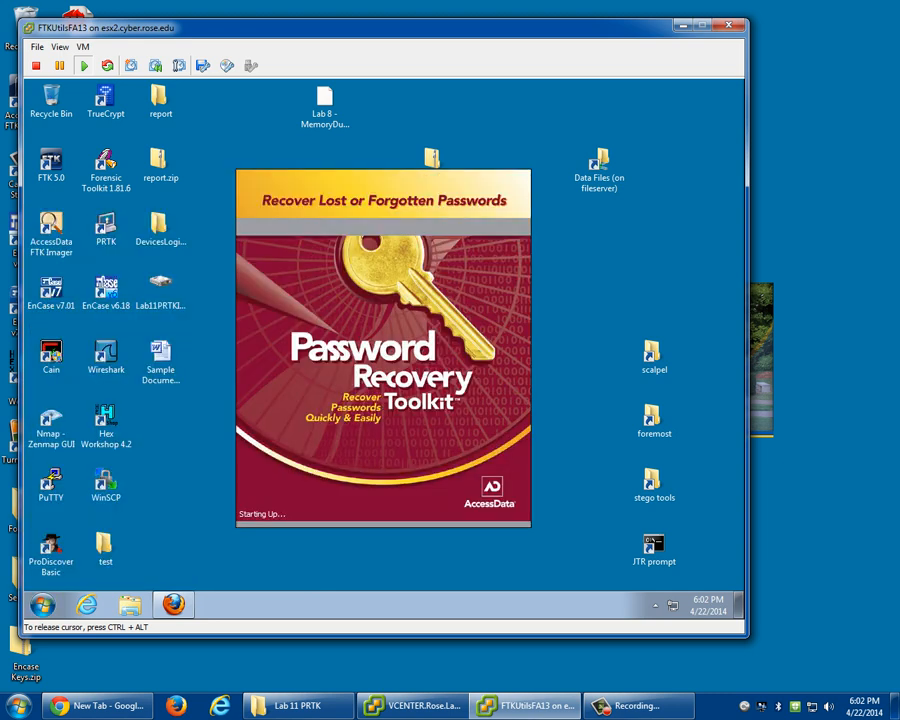
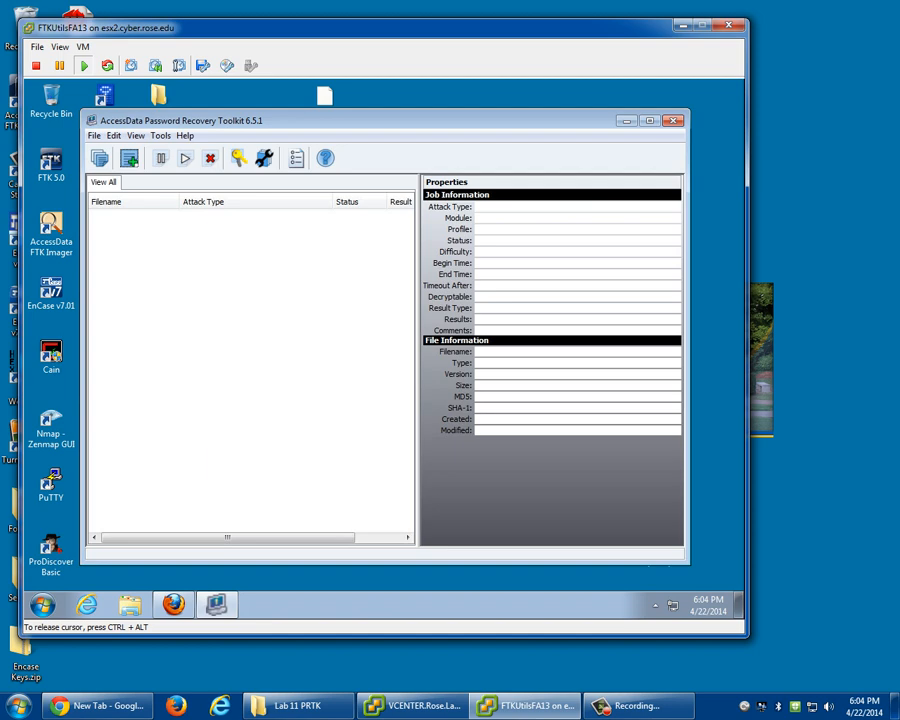
Check the network license server's address and port in the network license information, and close the dialog.
click(135, 135)
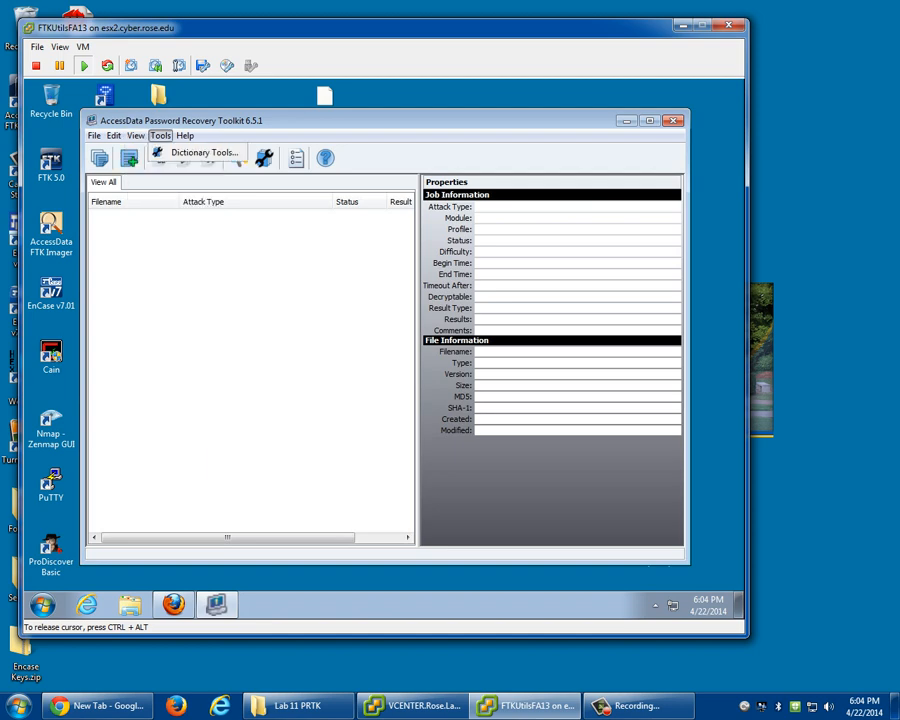
mouse_move(114, 135)
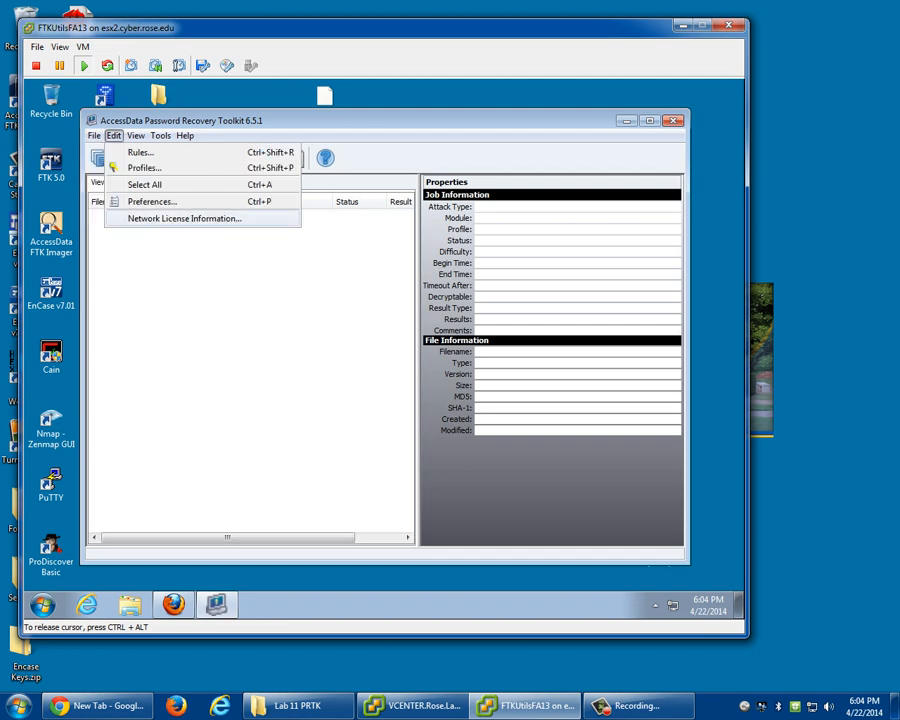
click(185, 218)
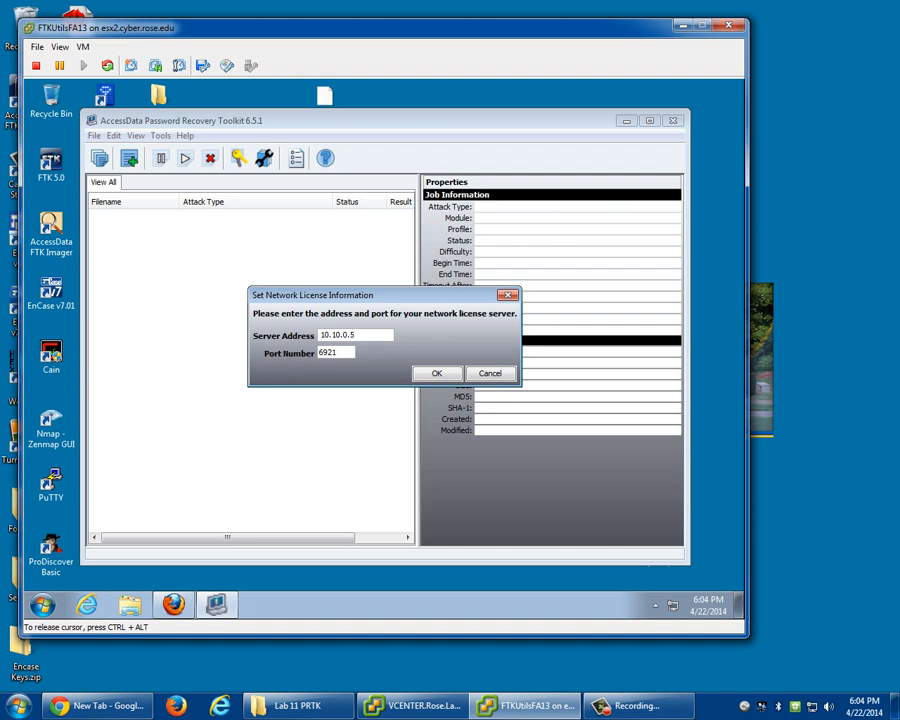
key(Return)
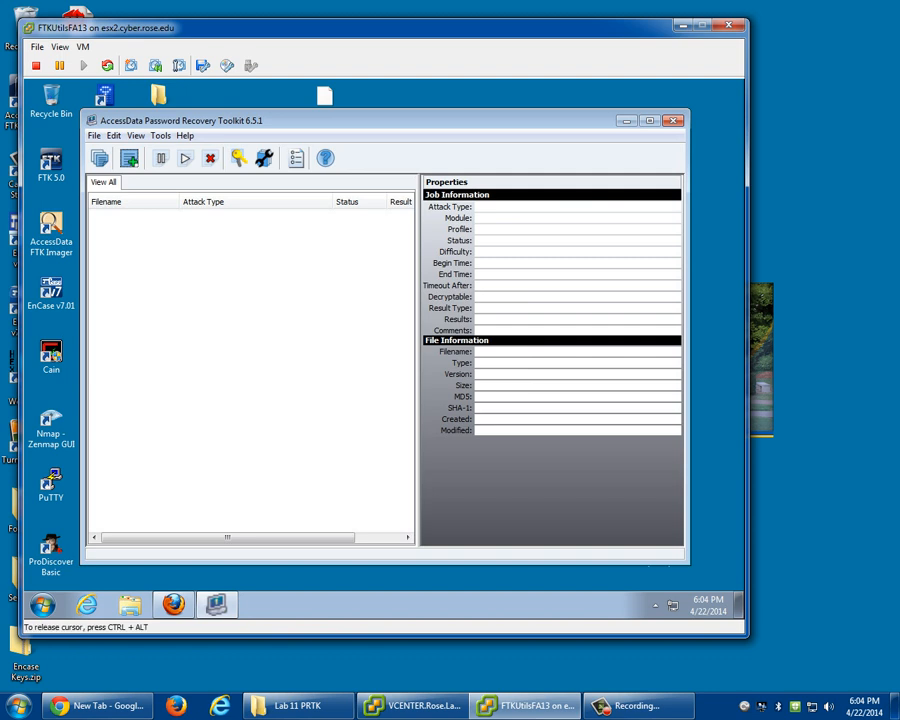
Open the Dictionary Tools utility, reposition its window over the main window, and look over the available dictionary tools.
click(94, 135)
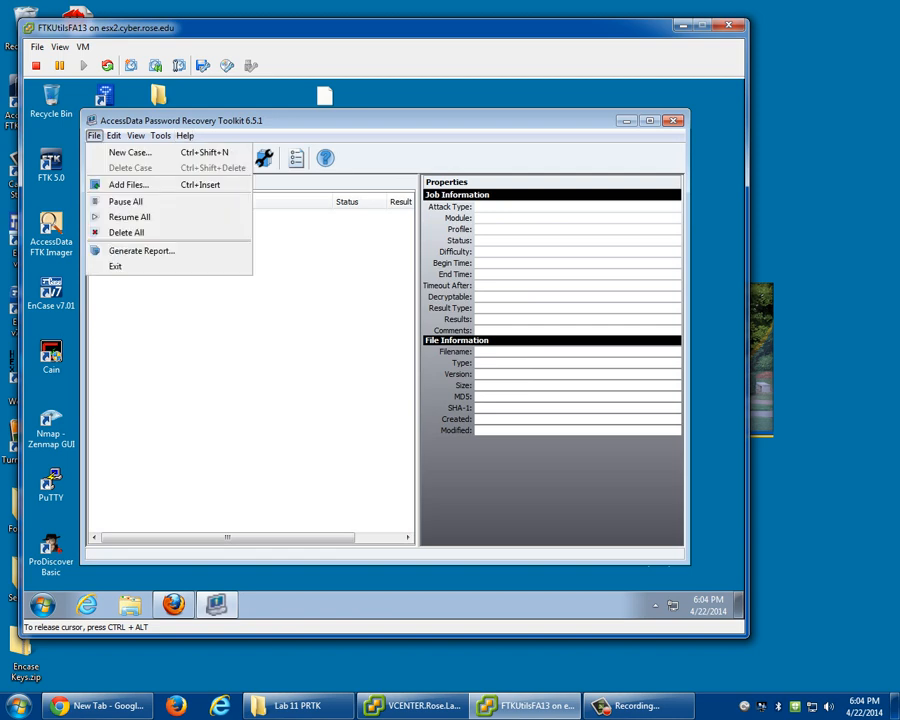
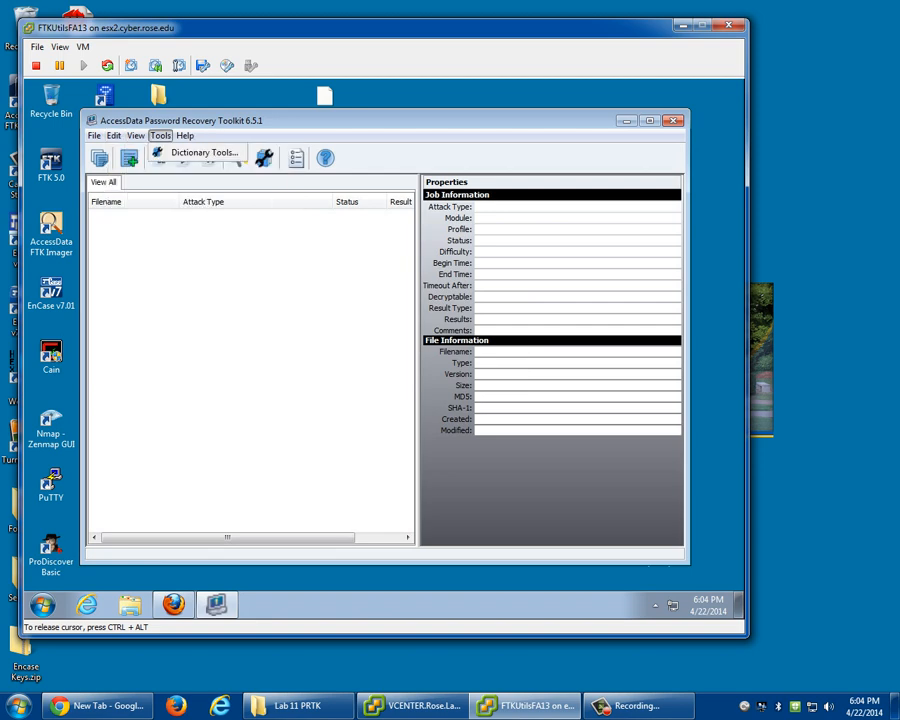
click(200, 152)
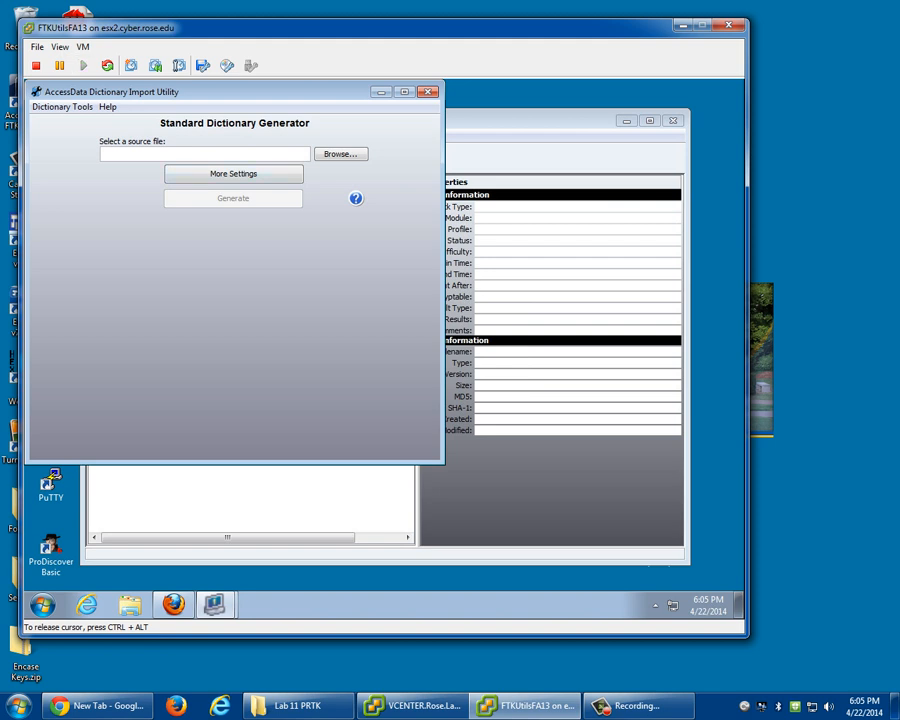
drag(234, 92, 290, 110)
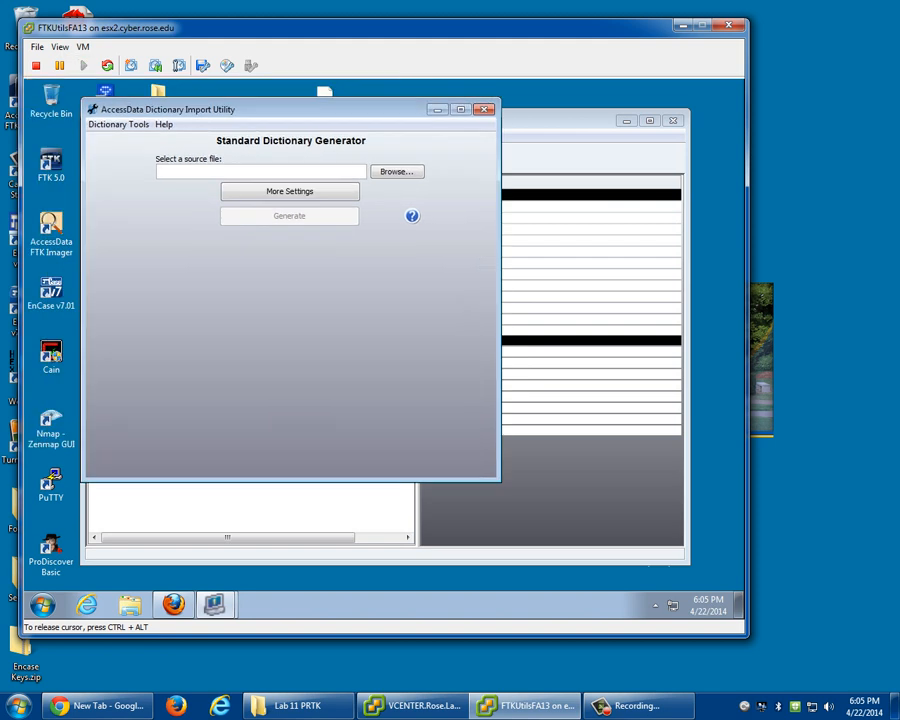
click(118, 125)
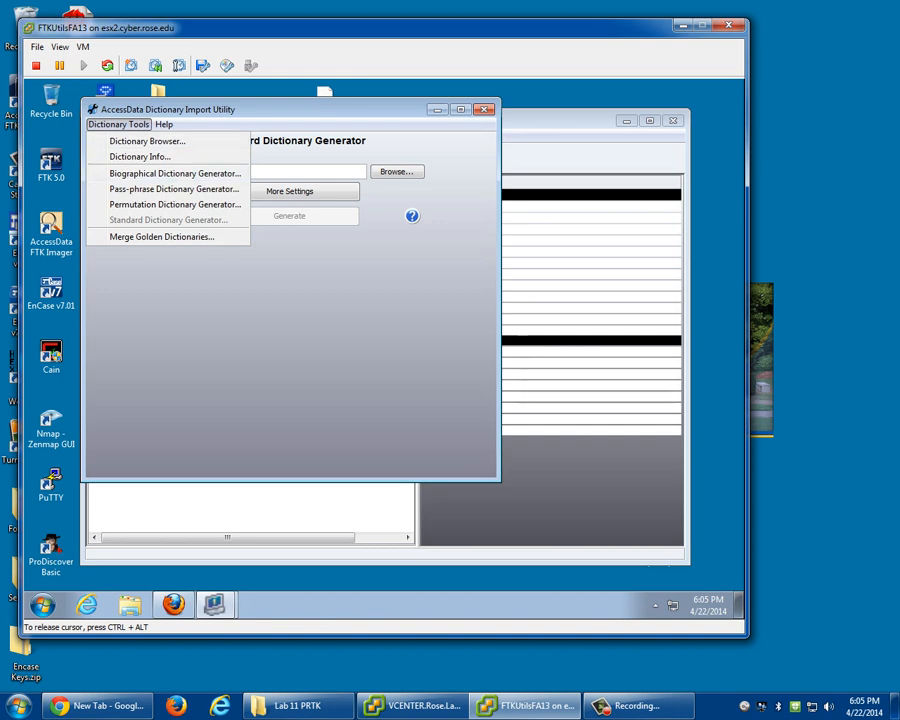
key(Escape)
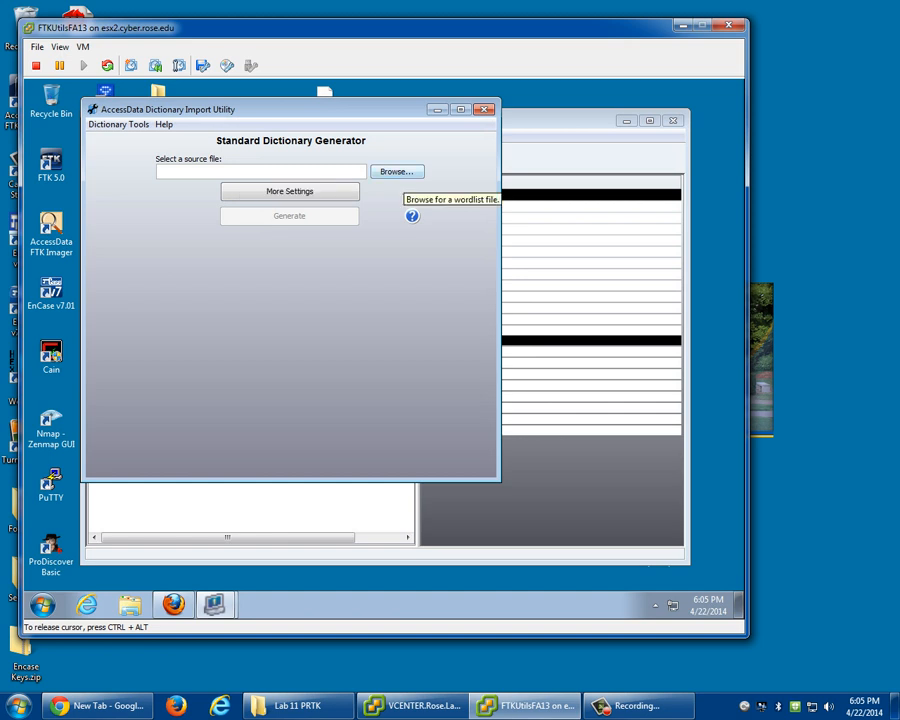
Choose CaseLog.txt from the report folder on the Desktop as the Standard Dictionary Generator's source file.
click(396, 171)
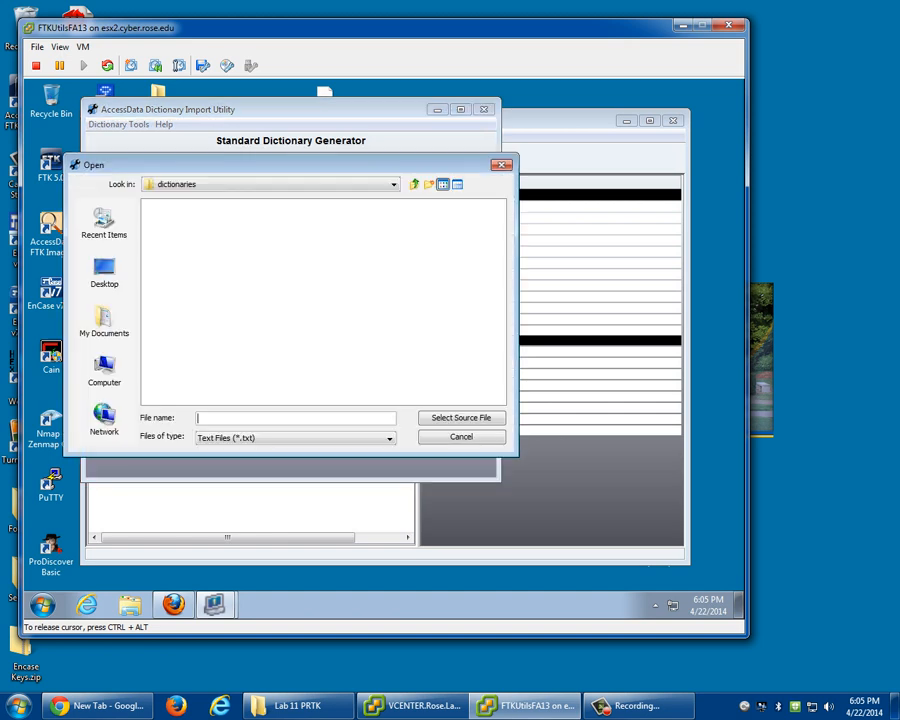
click(104, 270)
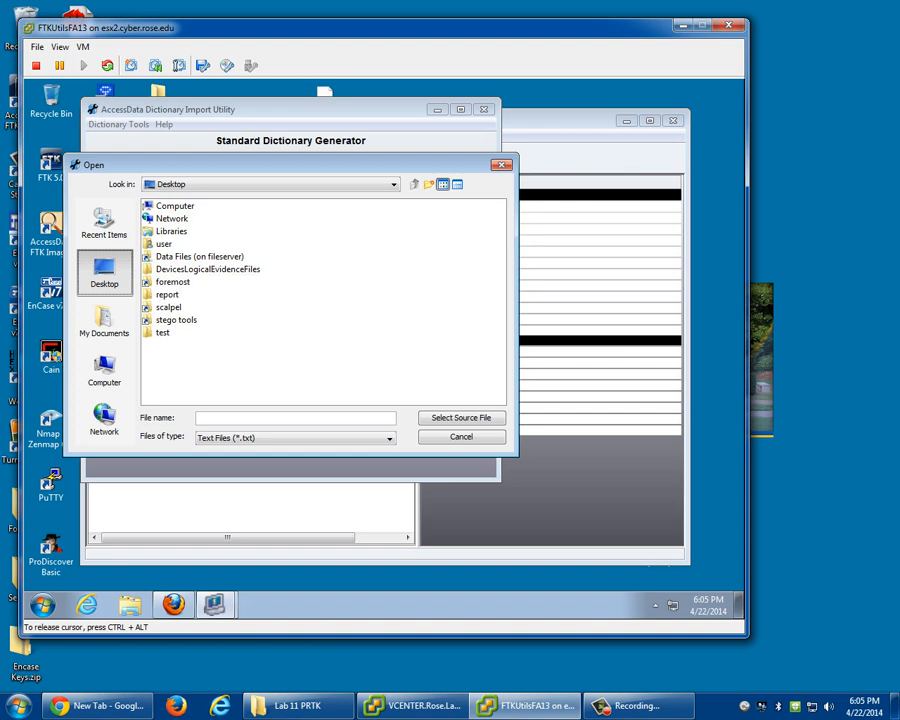
click(172, 282)
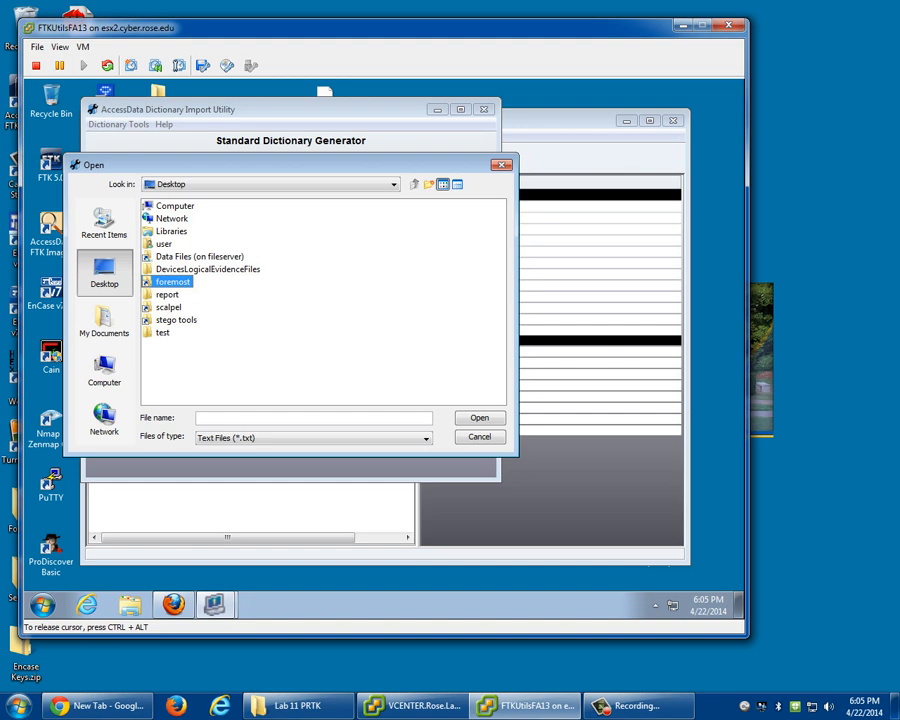
double_click(162, 333)
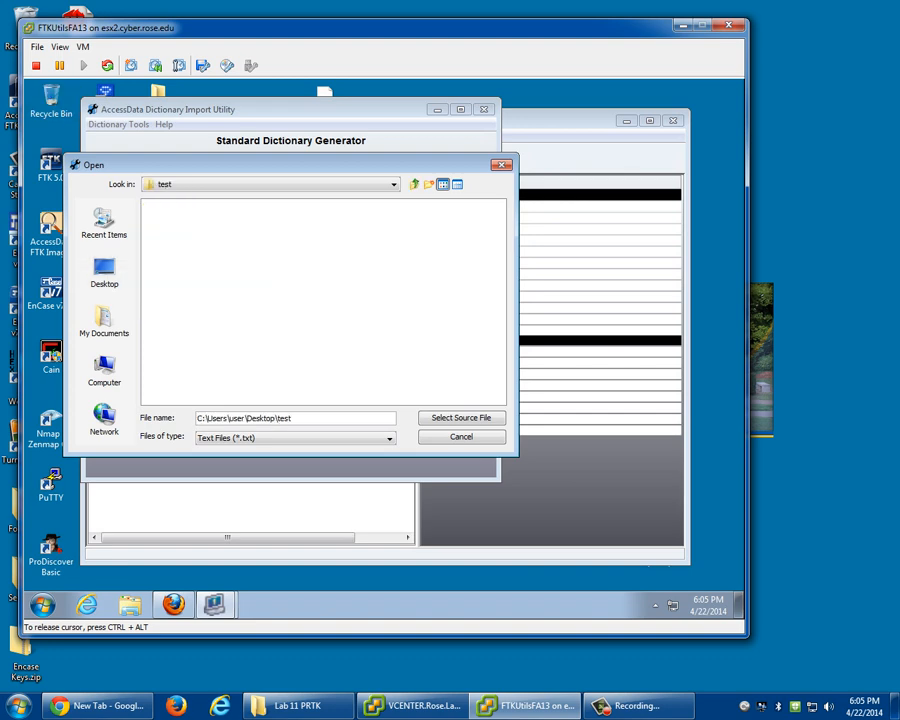
click(414, 184)
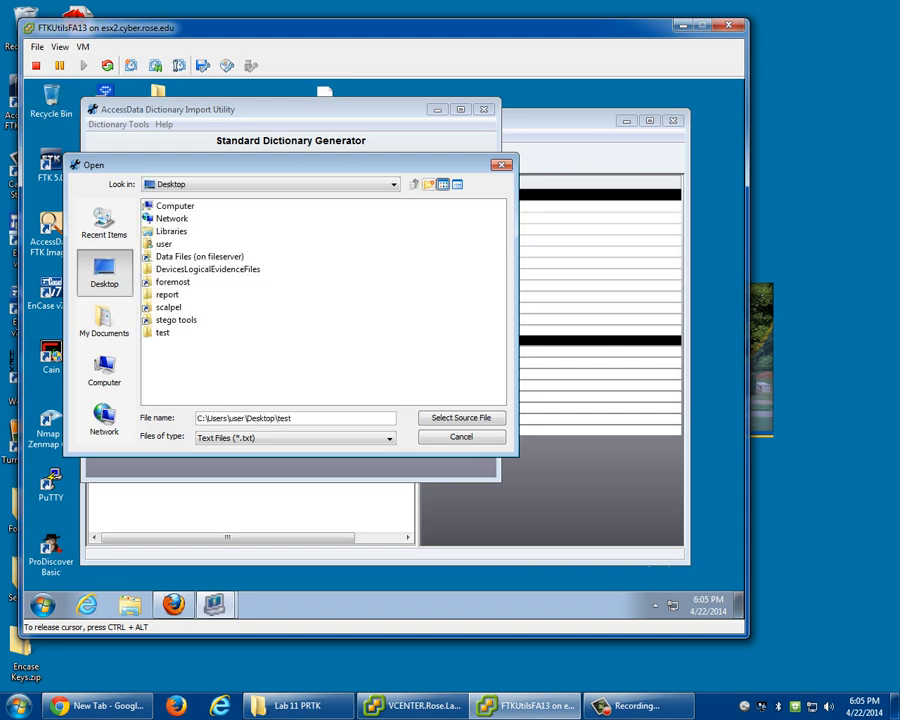
double_click(167, 294)
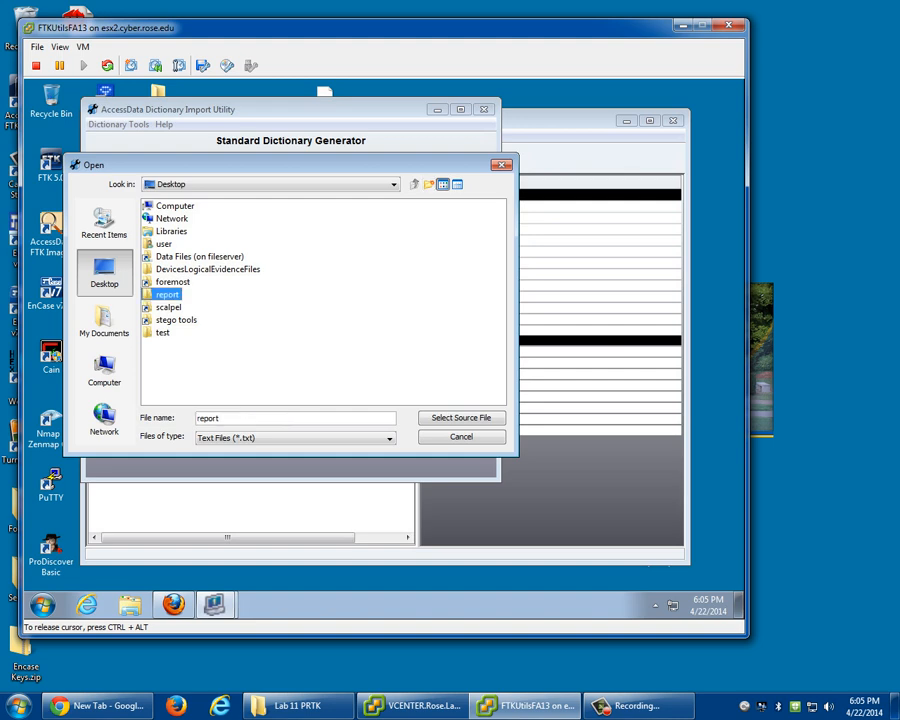
click(178, 244)
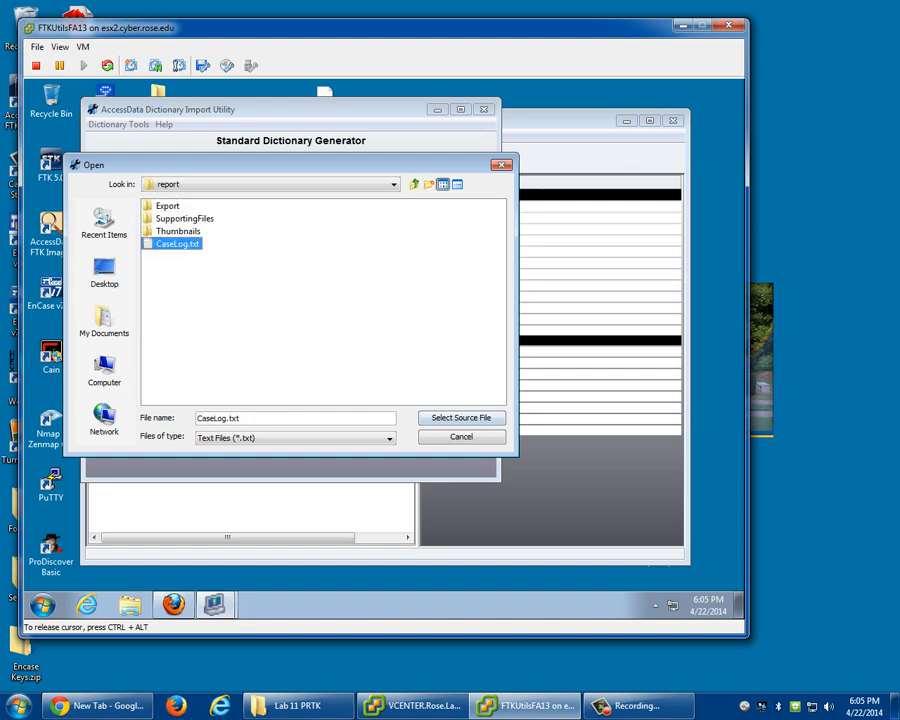
click(461, 418)
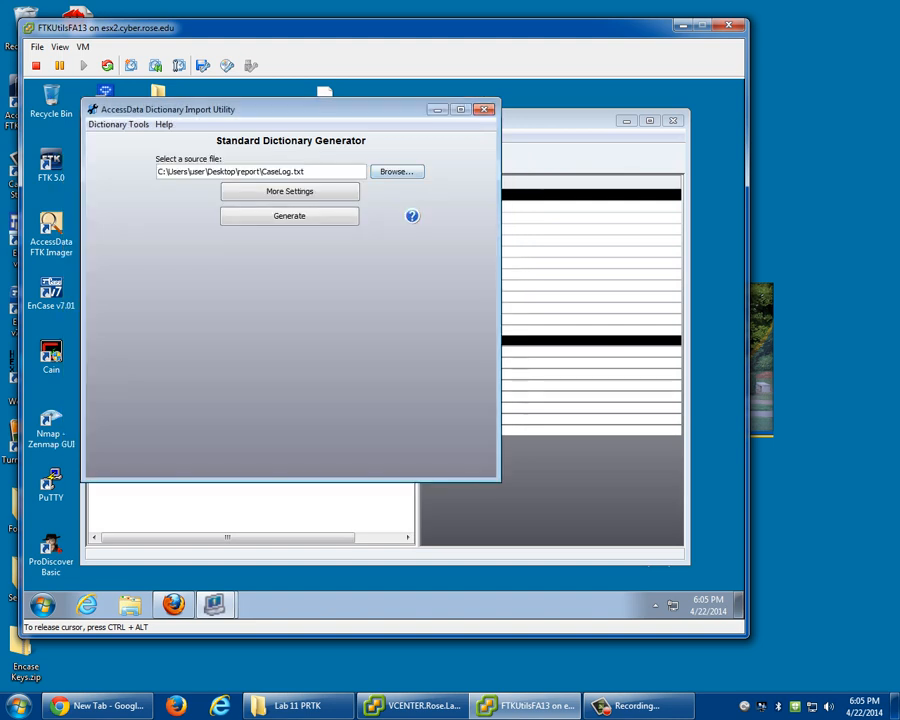
Show the additional dictionary and word settings, and generate the English dictionary from CaseLog.txt with the default options.
click(289, 191)
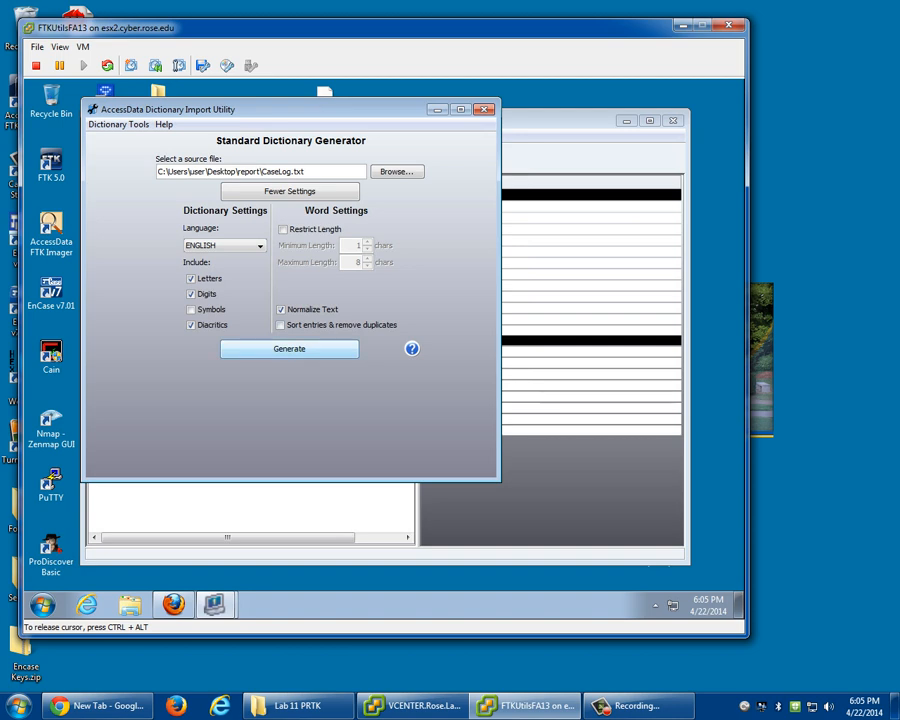
click(289, 348)
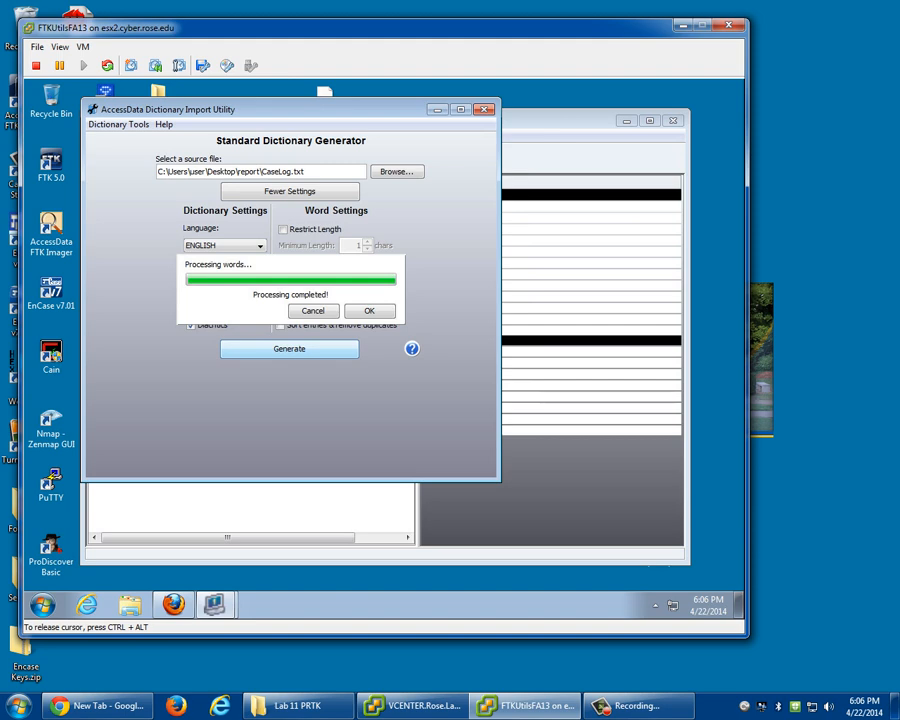
key(Return)
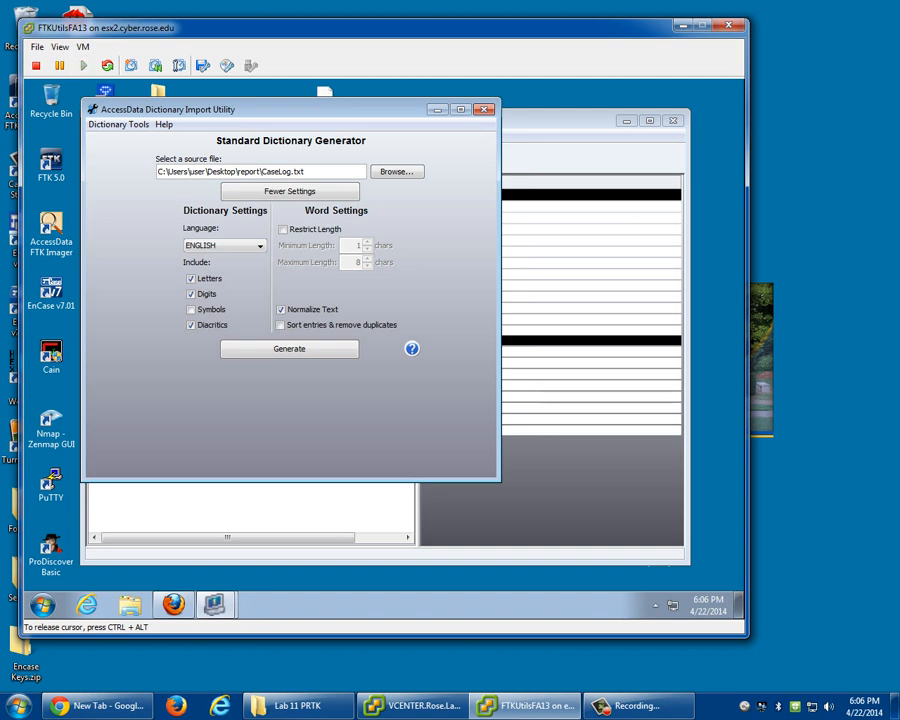
Open the Dictionary Browser and select the generated CaseLog-en-c.adf dictionary in the list.
key(alt+d)
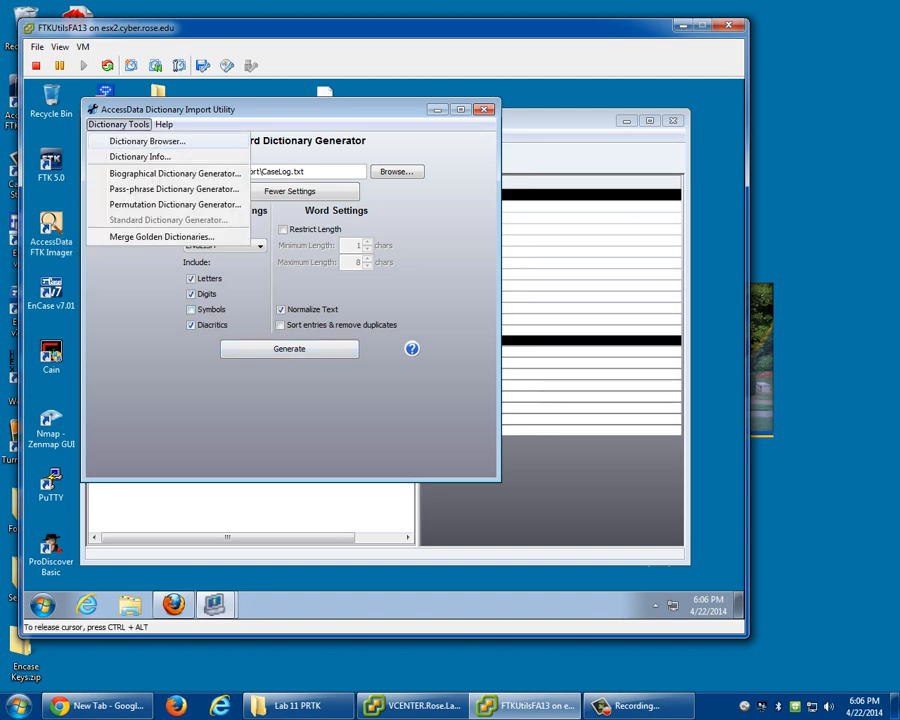
key(Escape)
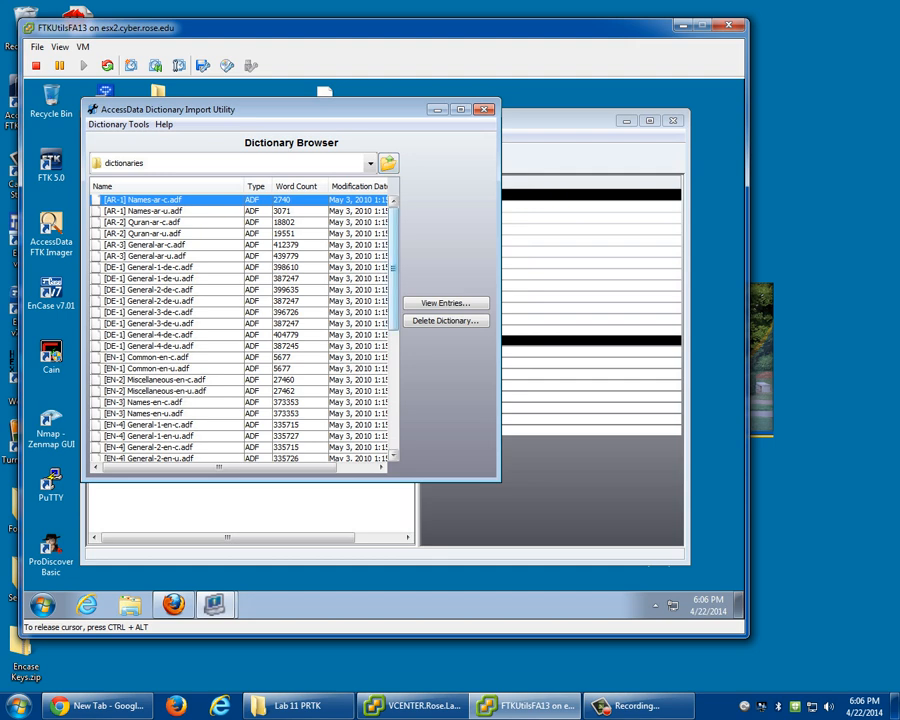
scroll(245, 330, down, 7)
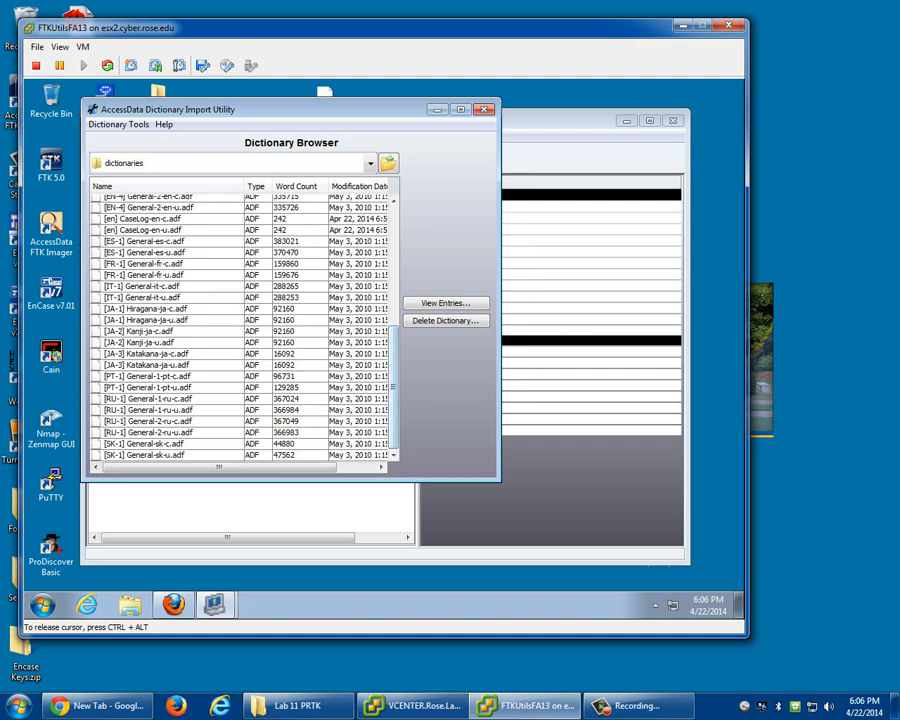
click(143, 219)
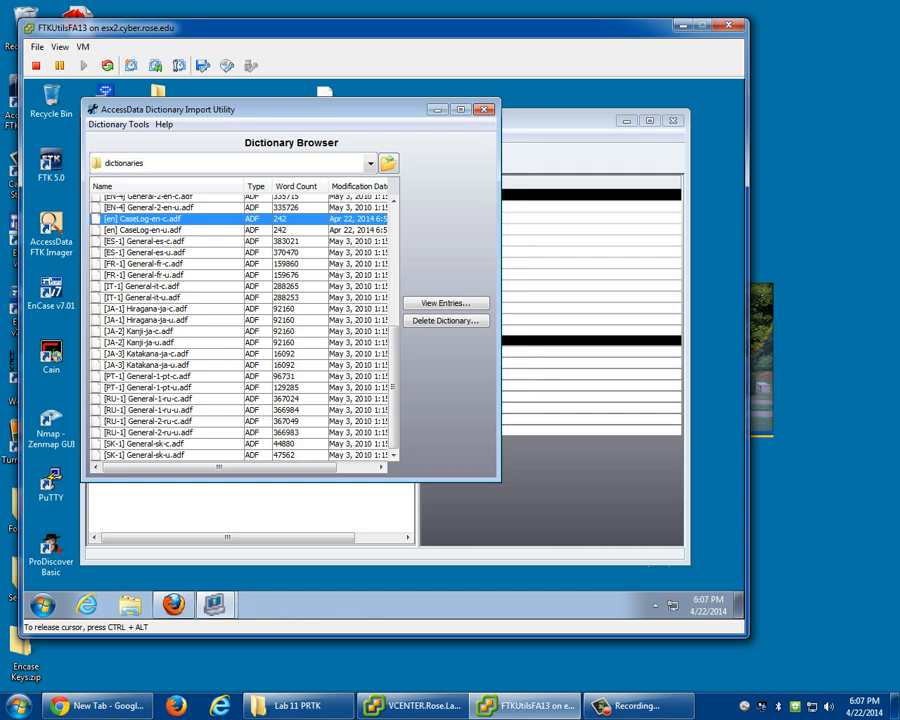
Examine the supplied dictionaries in the list, including the German, English, French, Spanish and Japanese ones.
scroll(240, 330, up, 5)
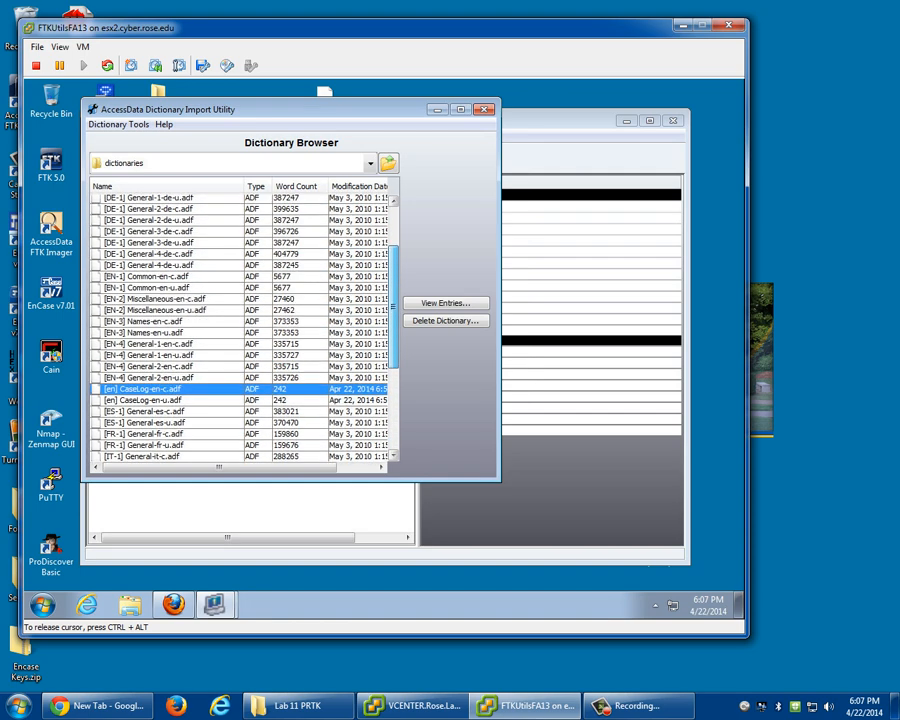
drag(394, 306, 394, 292)
click(150, 240)
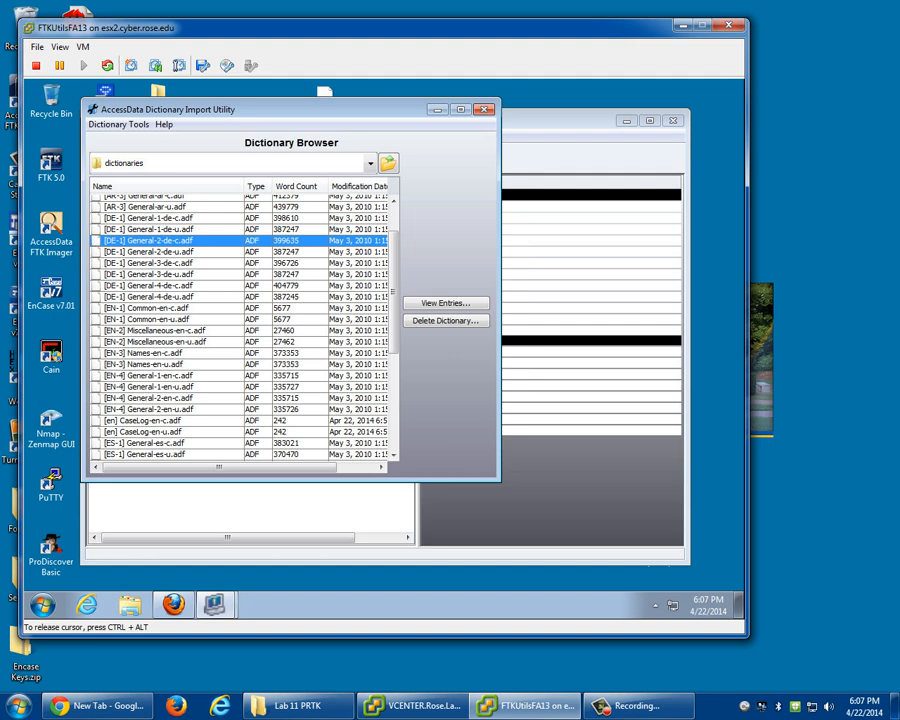
drag(394, 292, 394, 318)
click(160, 333)
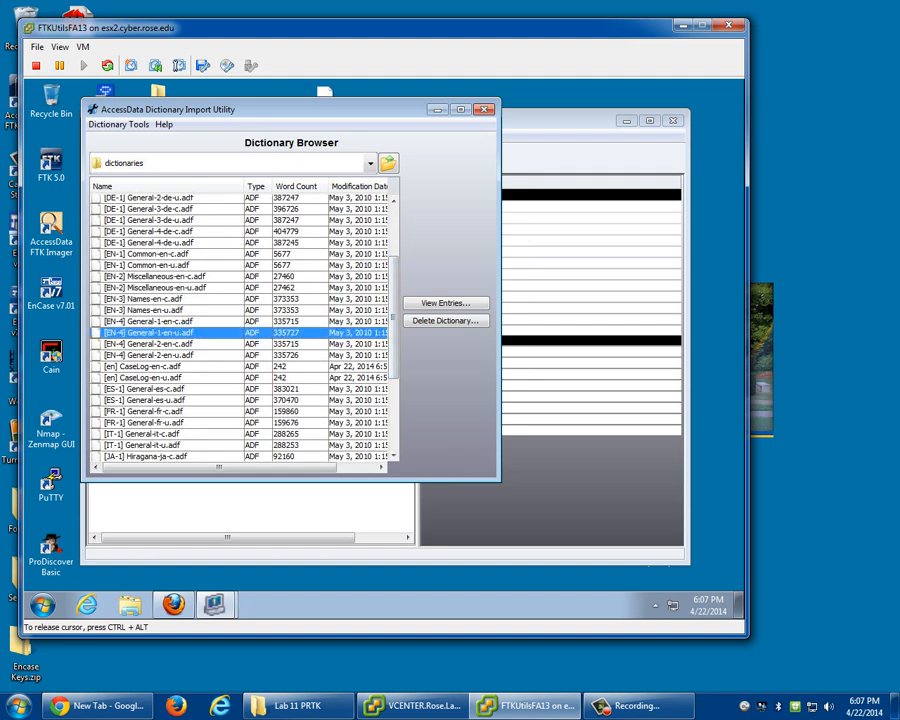
scroll(240, 325, down, 3)
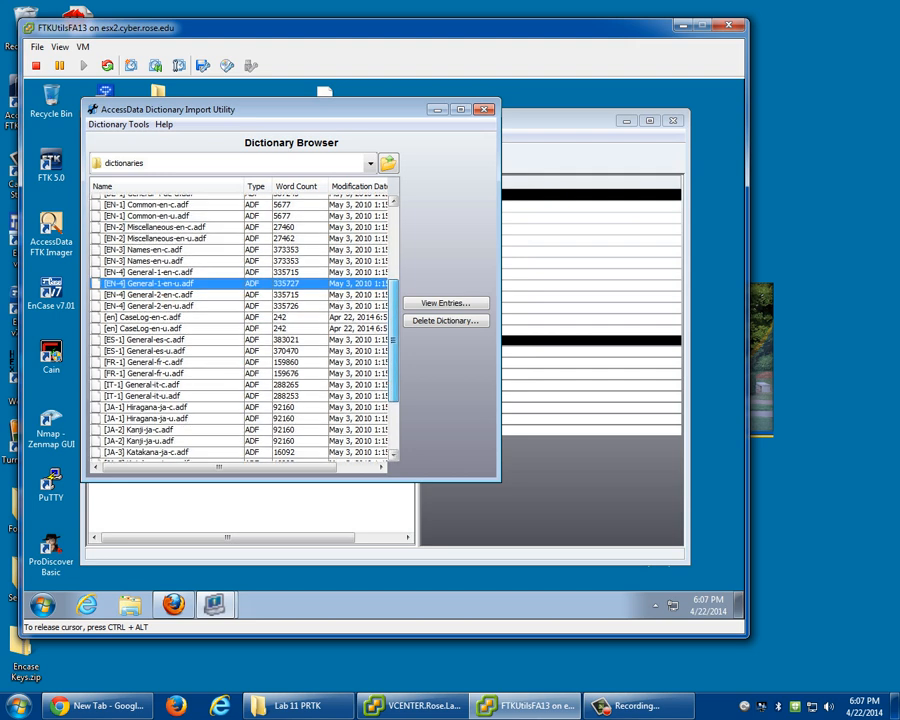
click(160, 307)
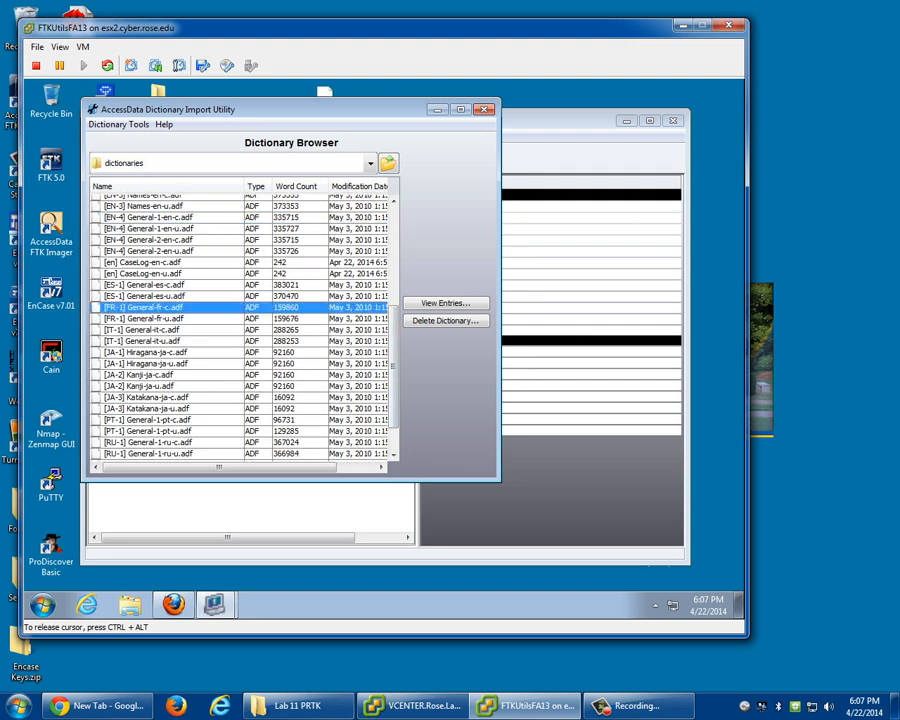
click(160, 285)
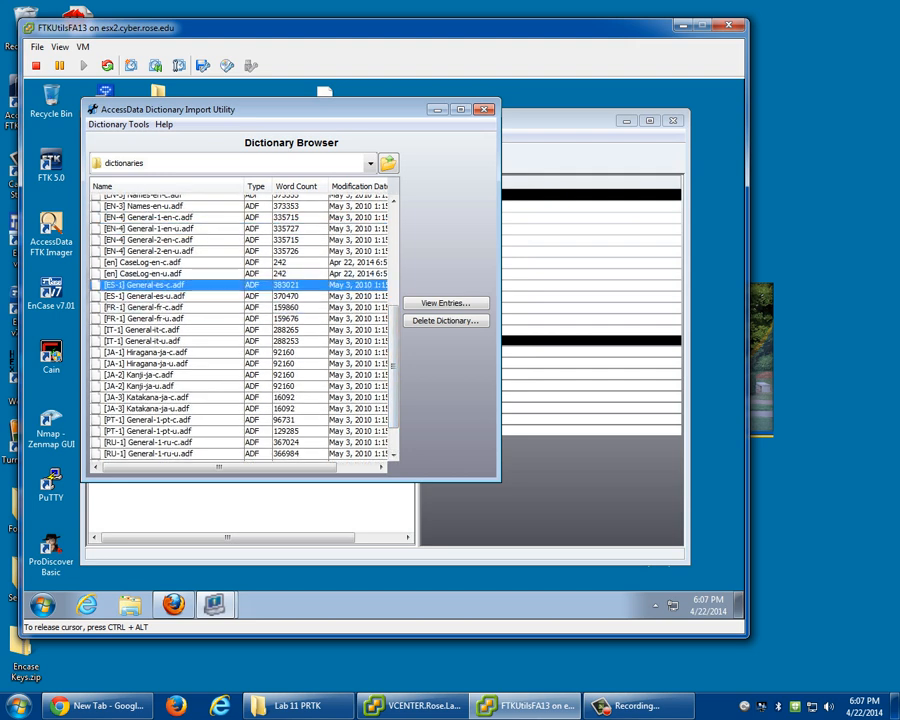
click(160, 375)
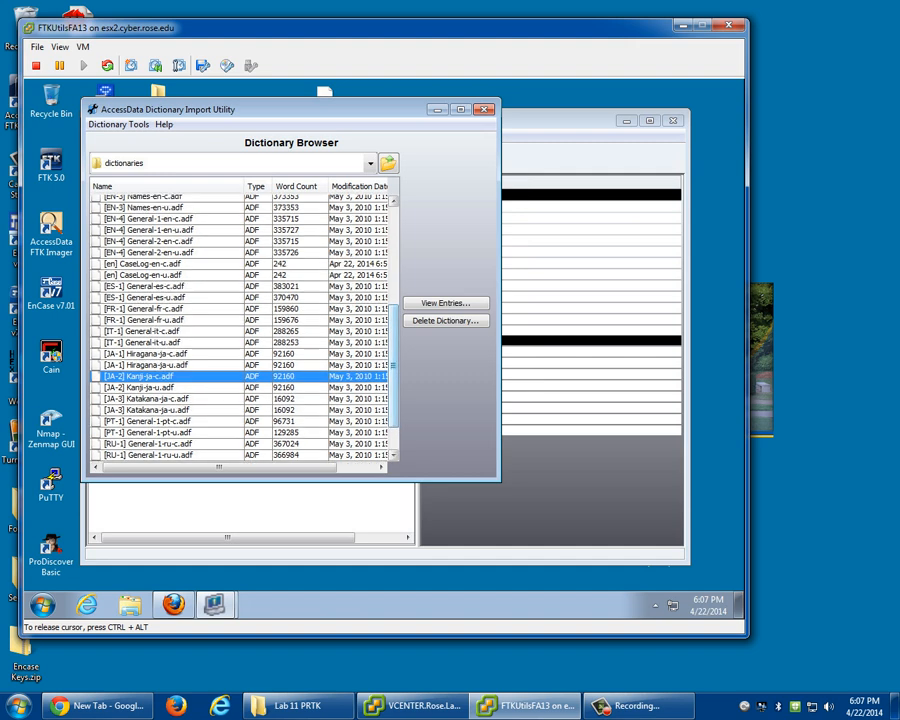
Return to CaseLog-en-c.adf in the dictionary list and view its word entries.
scroll(245, 325, up, 4)
drag(393, 309, 393, 313)
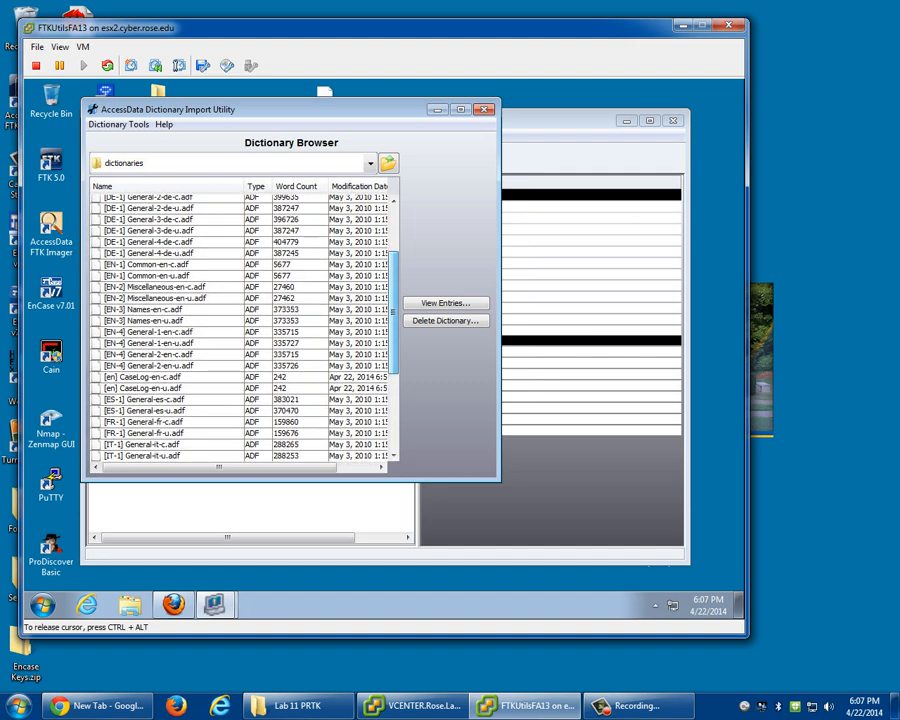
click(160, 377)
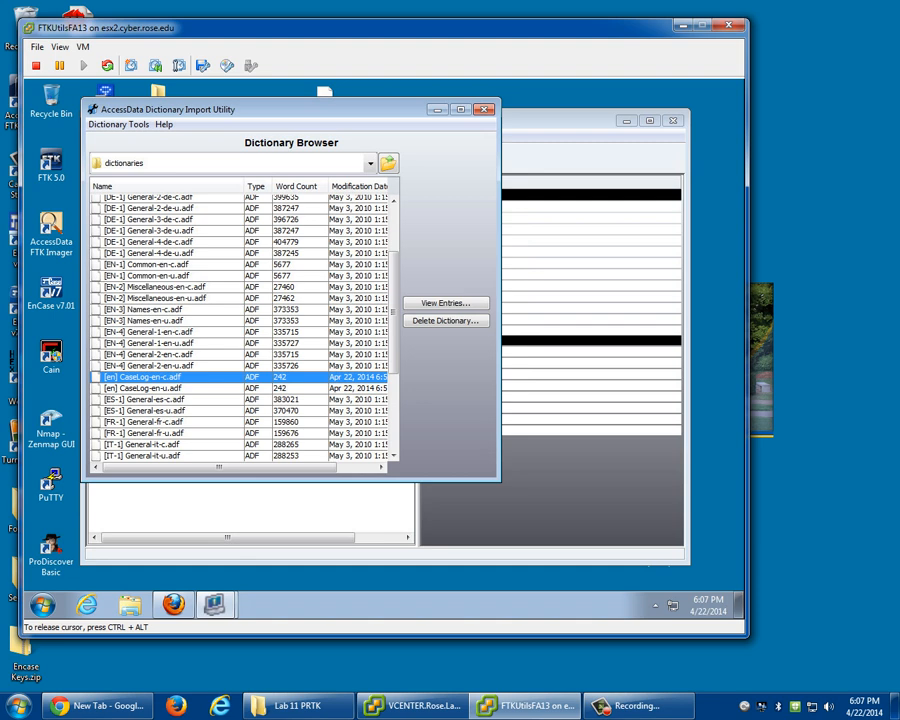
click(445, 303)
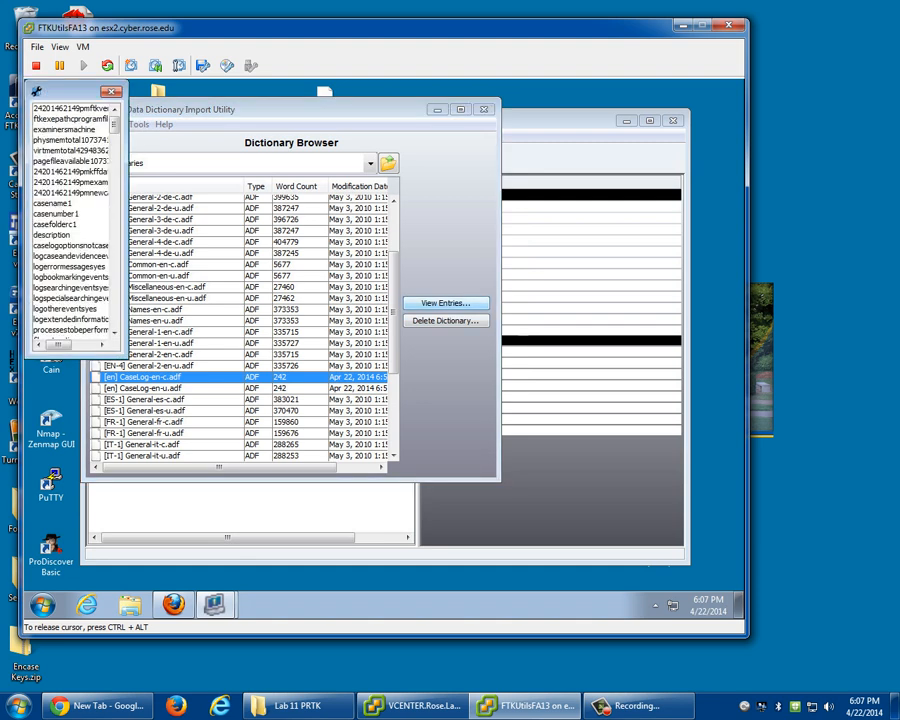
Enlarge the CaseLog-en-c.adf entries window, read through the word entries, and close the window.
drag(70, 91, 263, 170)
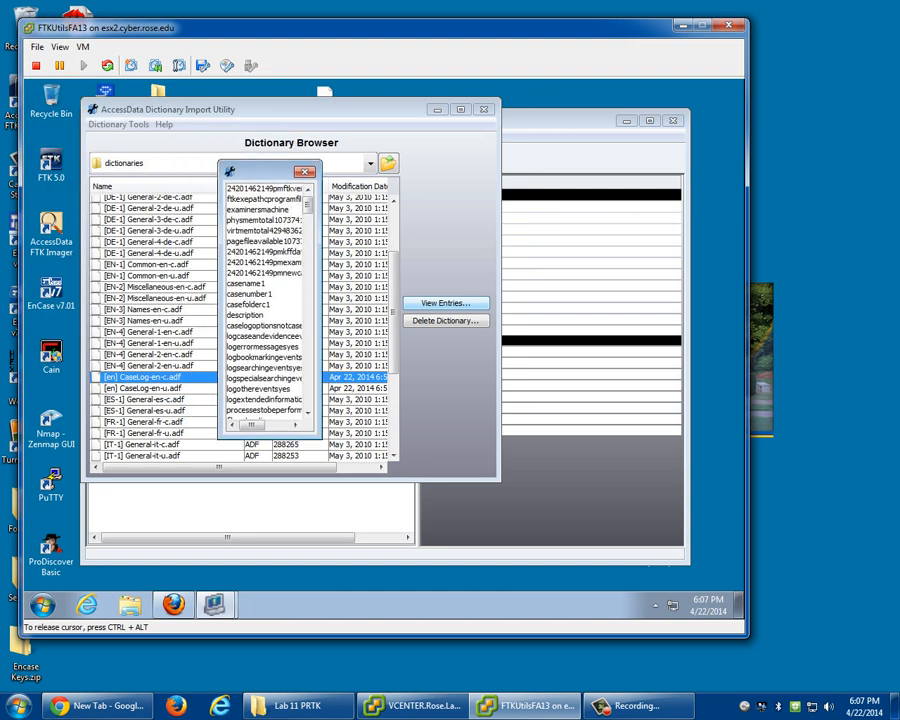
drag(321, 438, 615, 511)
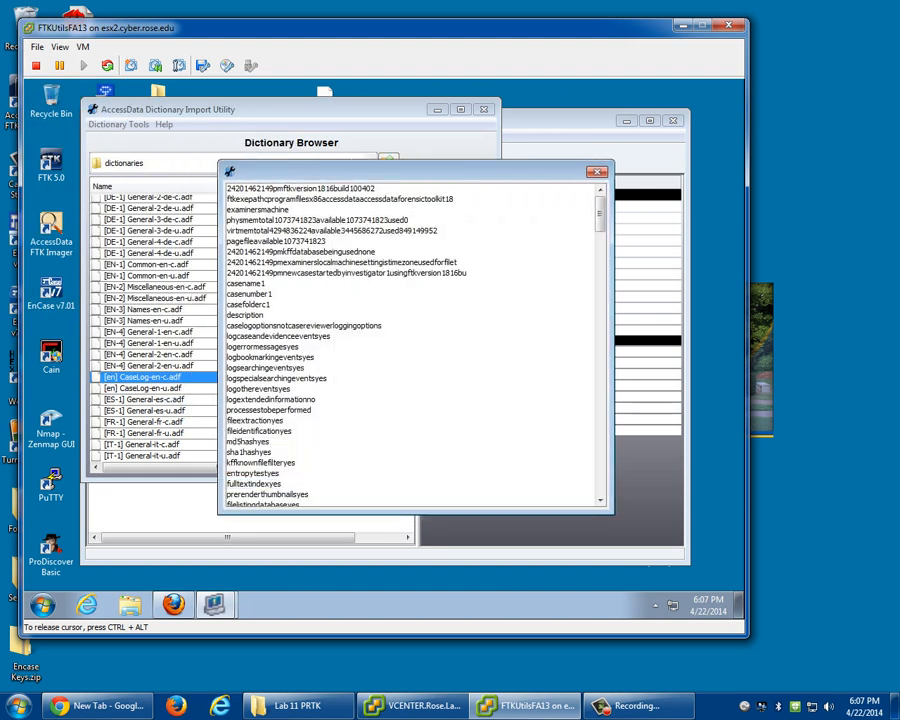
scroll(412, 345, down, 8)
scroll(412, 345, up, 8)
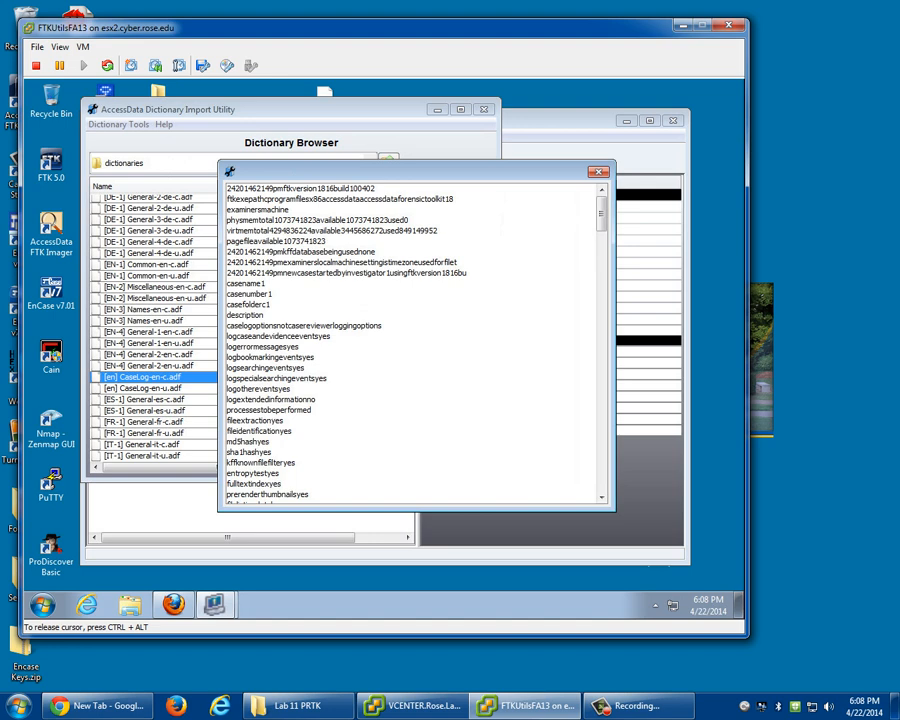
click(598, 172)
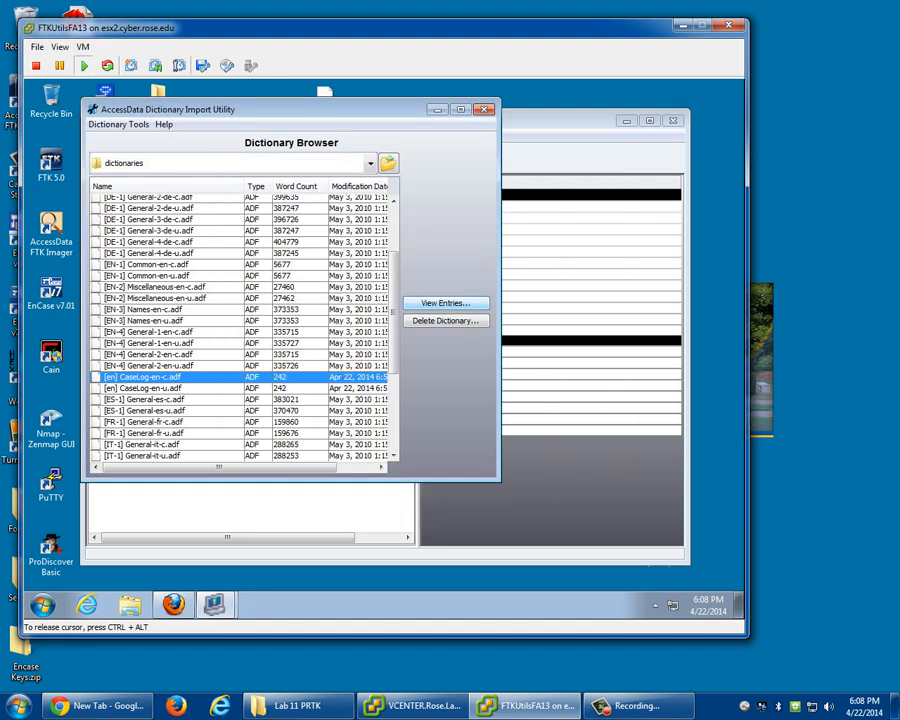
View the word entries of the Japanese Hiragana-ja-c.adf dictionary in an enlarged window, and close it after reading.
scroll(245, 328, down, 1)
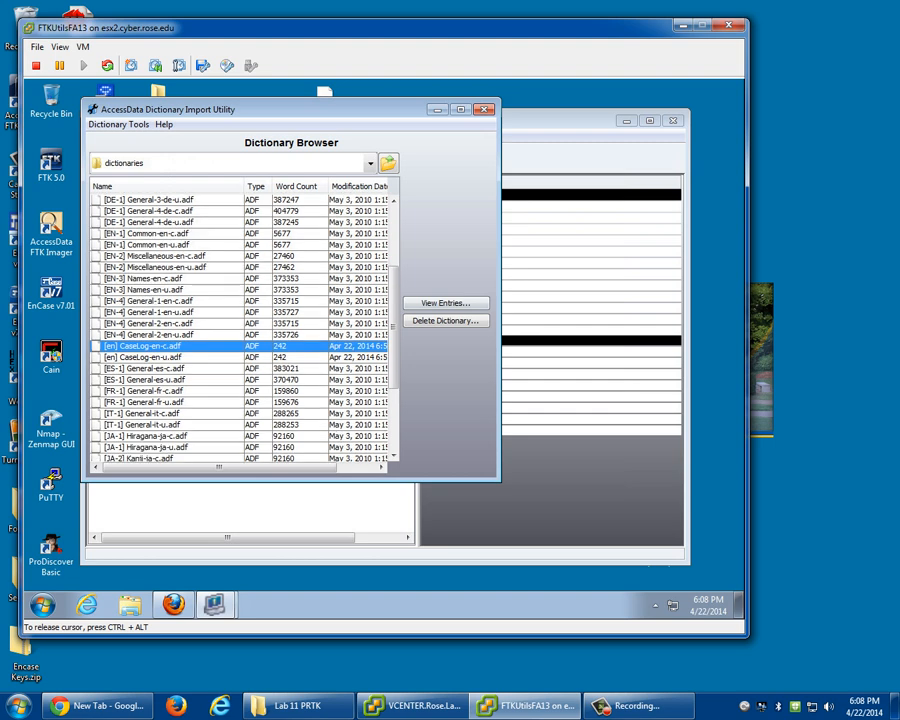
click(146, 436)
click(446, 303)
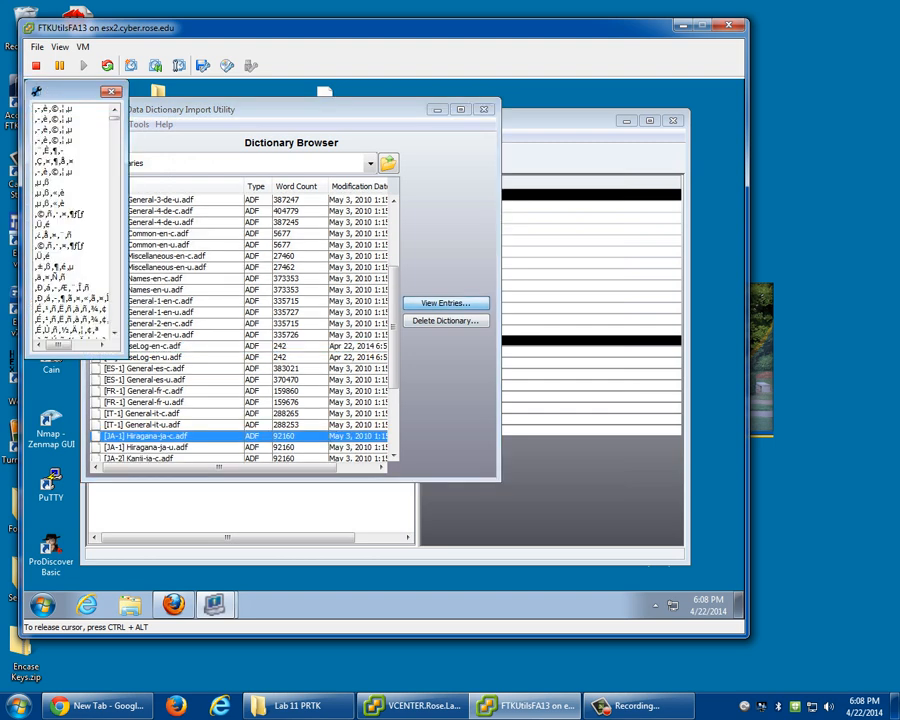
drag(127, 357, 545, 425)
scroll(285, 260, down, 7)
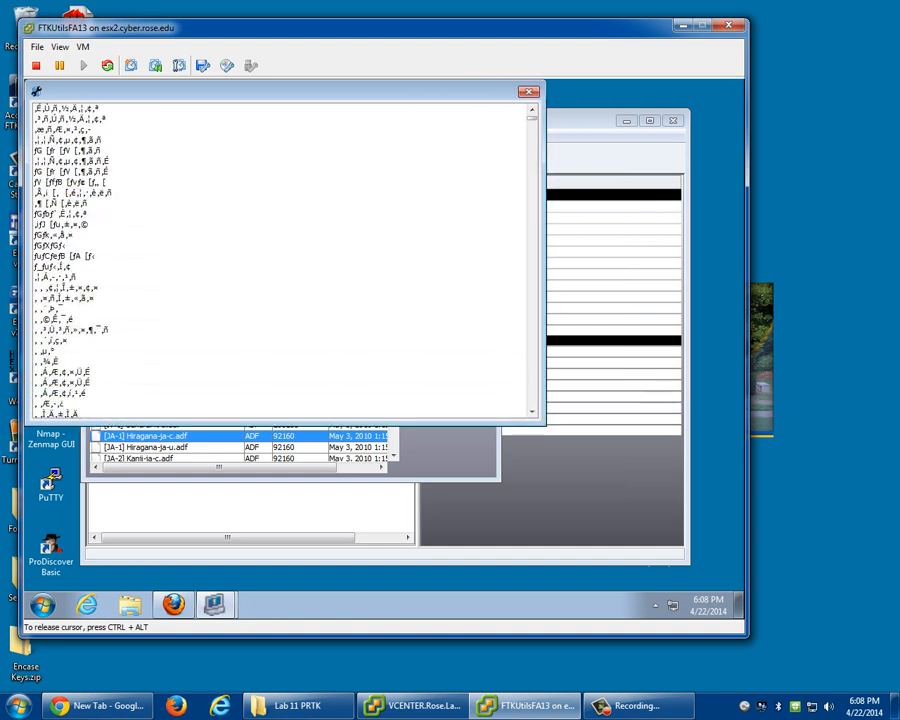
scroll(285, 260, down, 7)
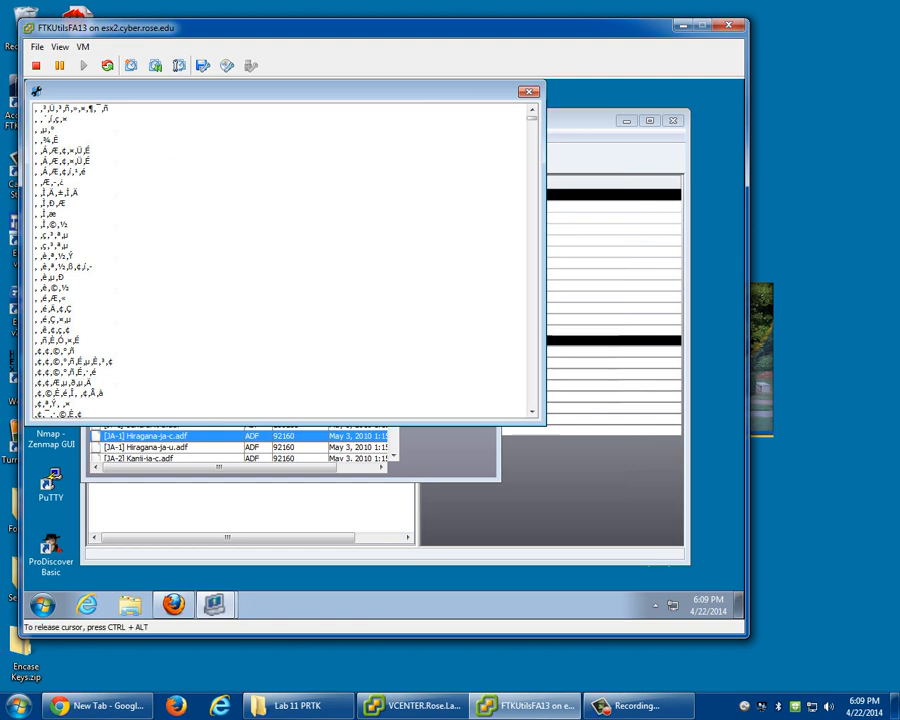
click(528, 91)
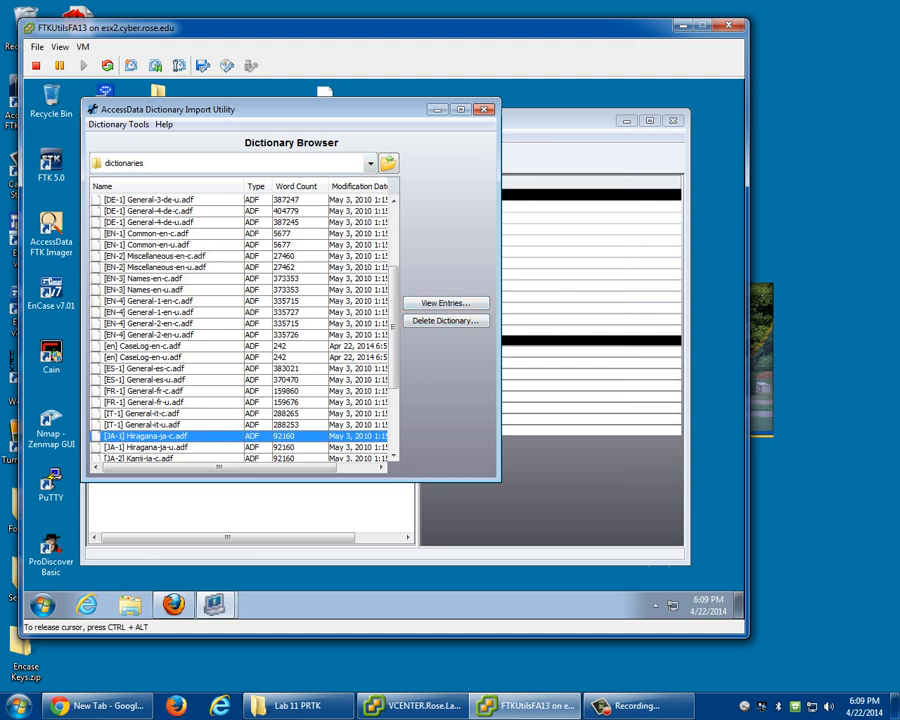
Show the Dictionary Info view, and switch to the Biographical Dictionary Generator.
click(118, 124)
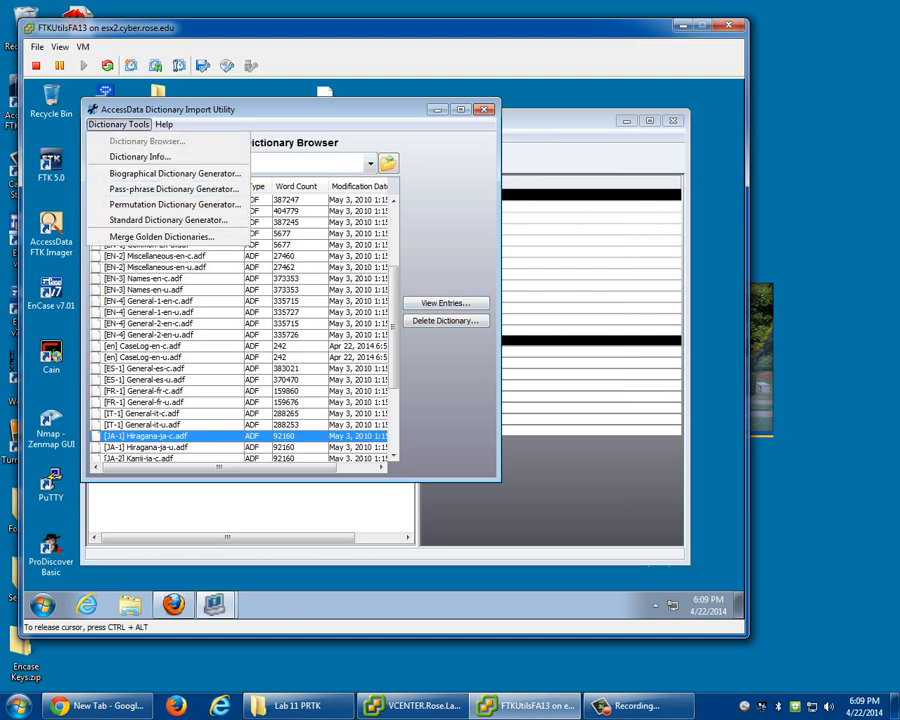
click(140, 157)
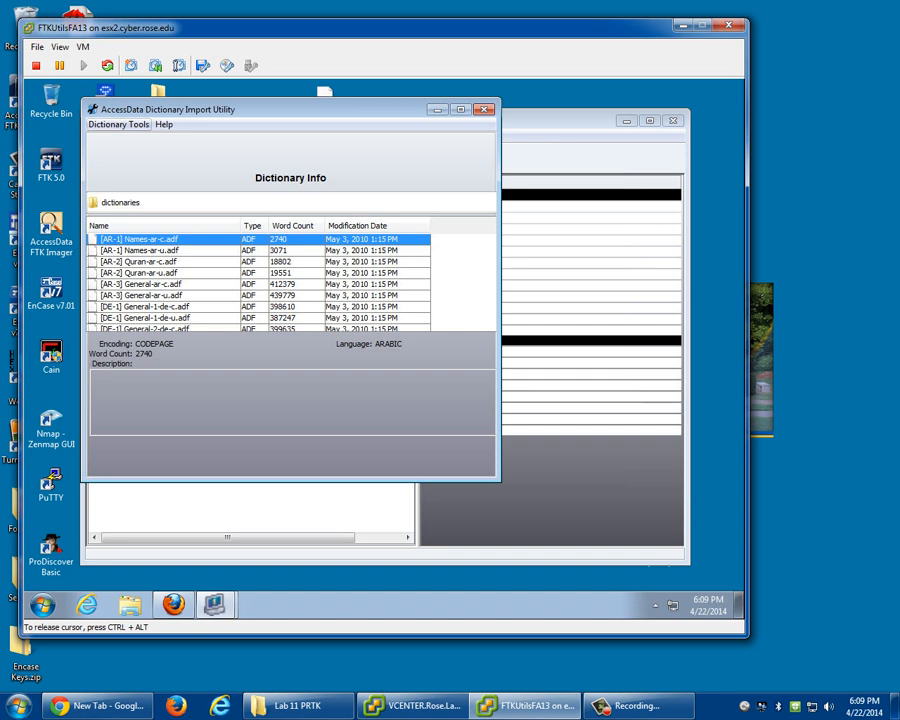
click(118, 125)
click(172, 173)
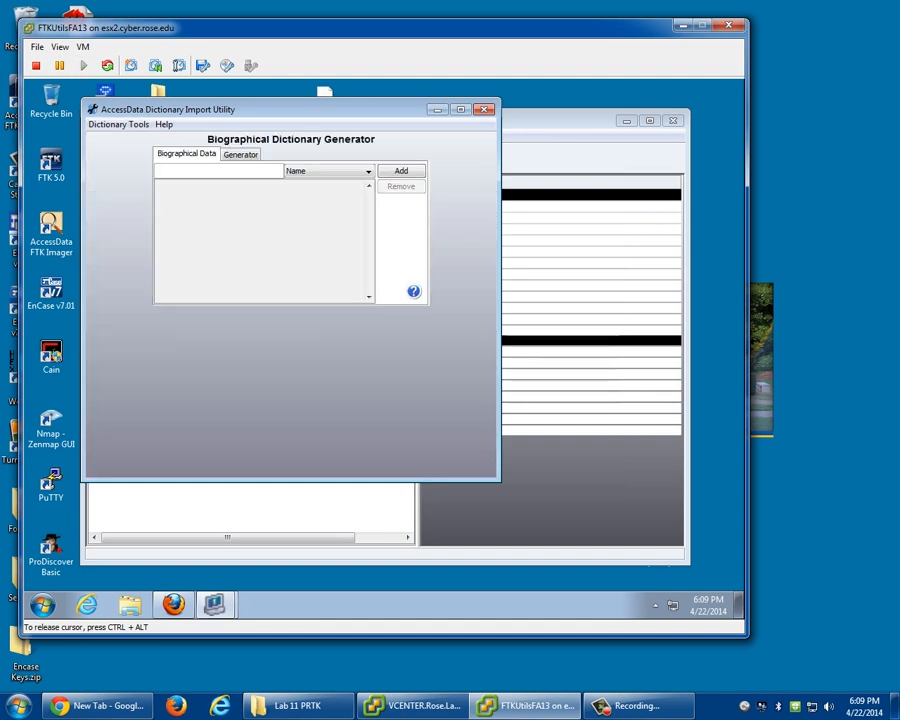
Review the biographical data types offered, from Name to Phrase, and look at the generator's generation options.
click(368, 171)
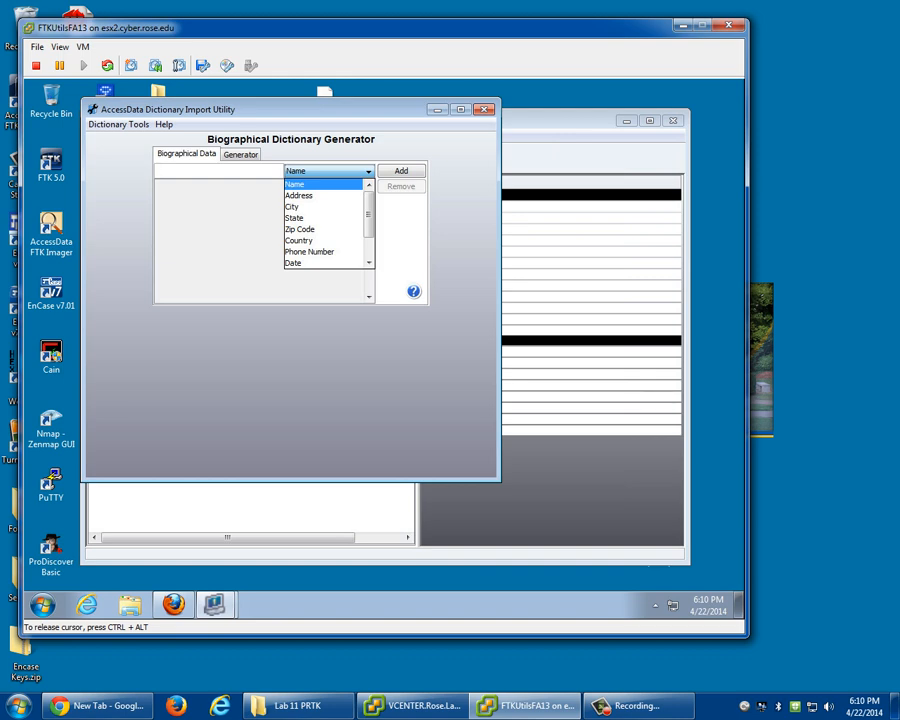
scroll(300, 206, down, 1)
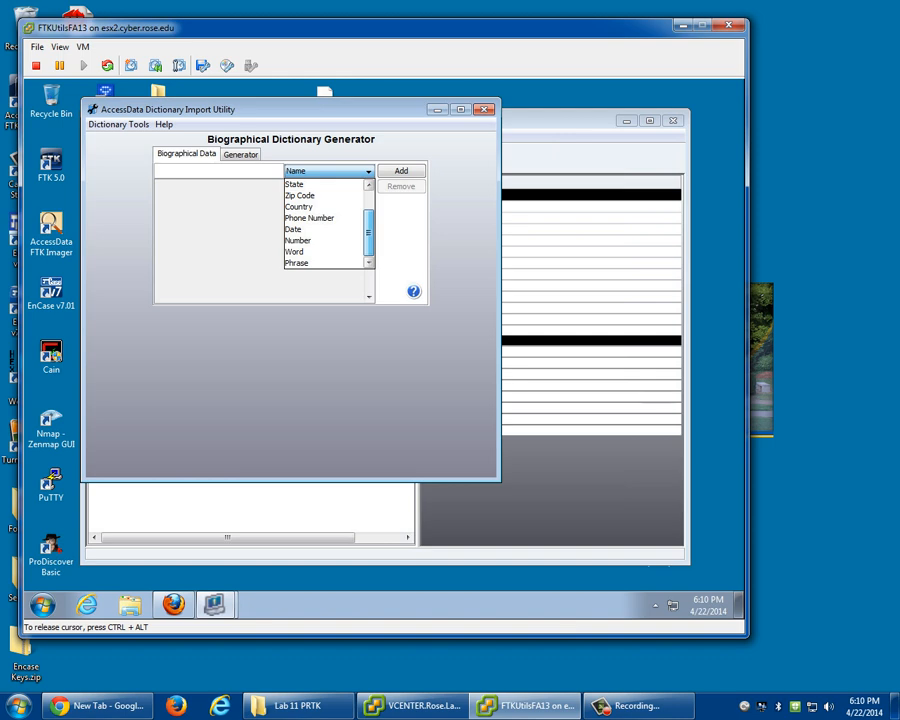
scroll(310, 222, up, 1)
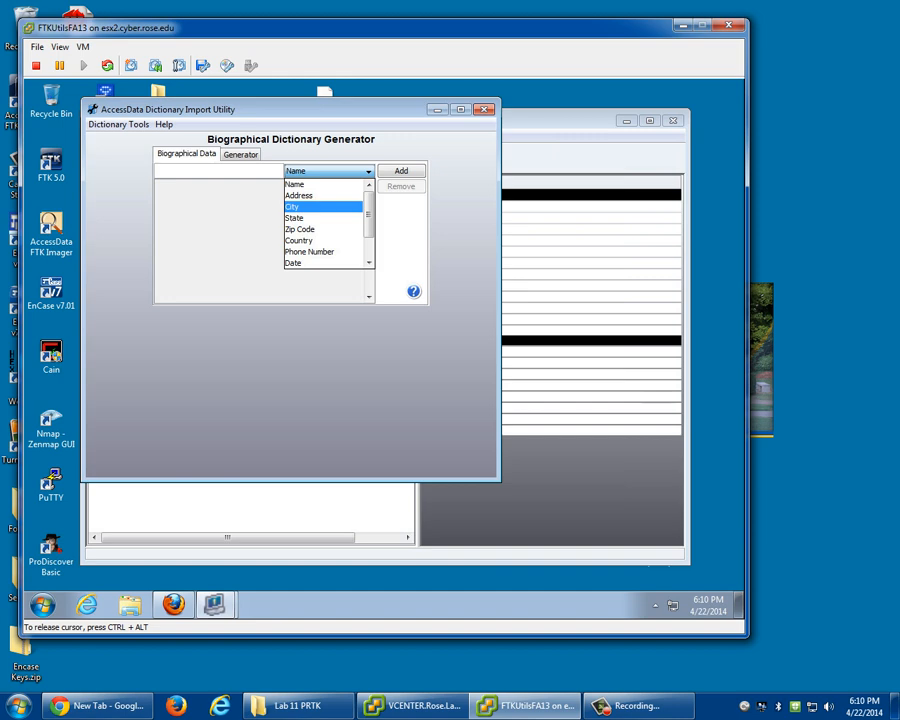
scroll(325, 222, down, 1)
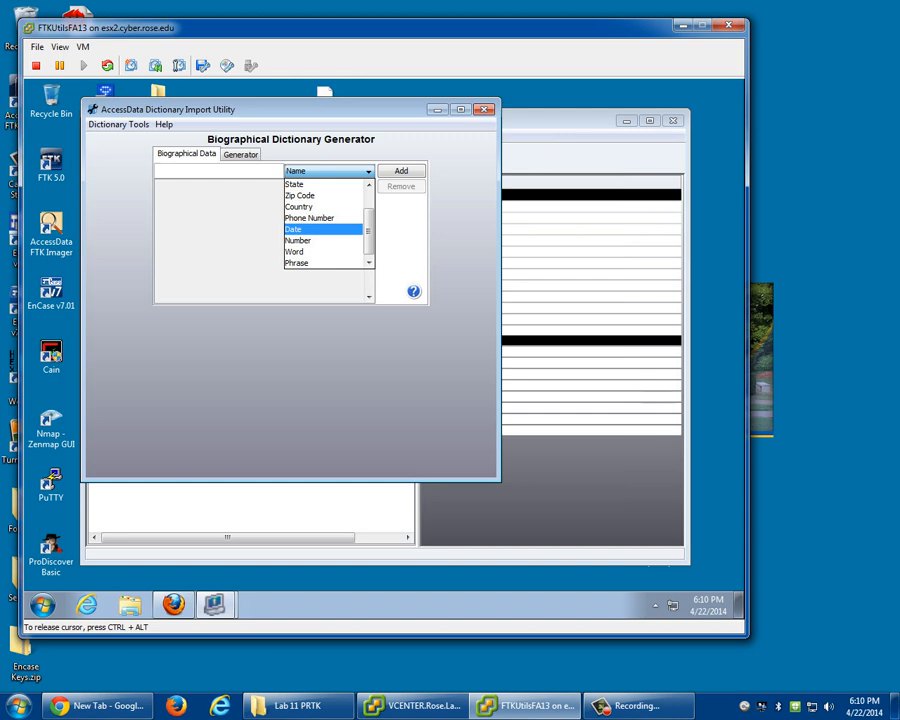
click(241, 155)
click(241, 155)
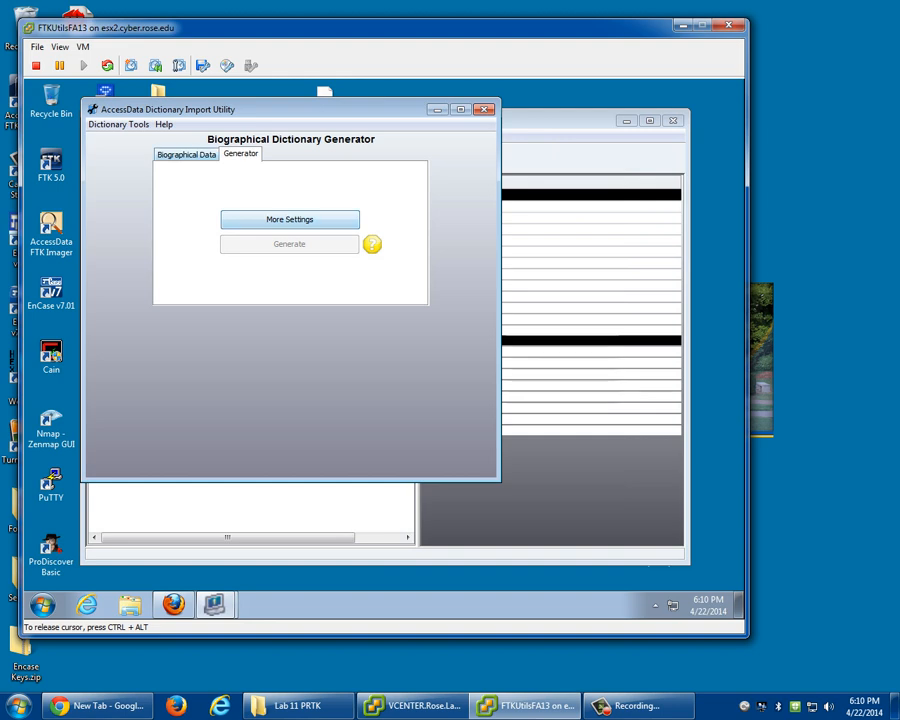
click(187, 155)
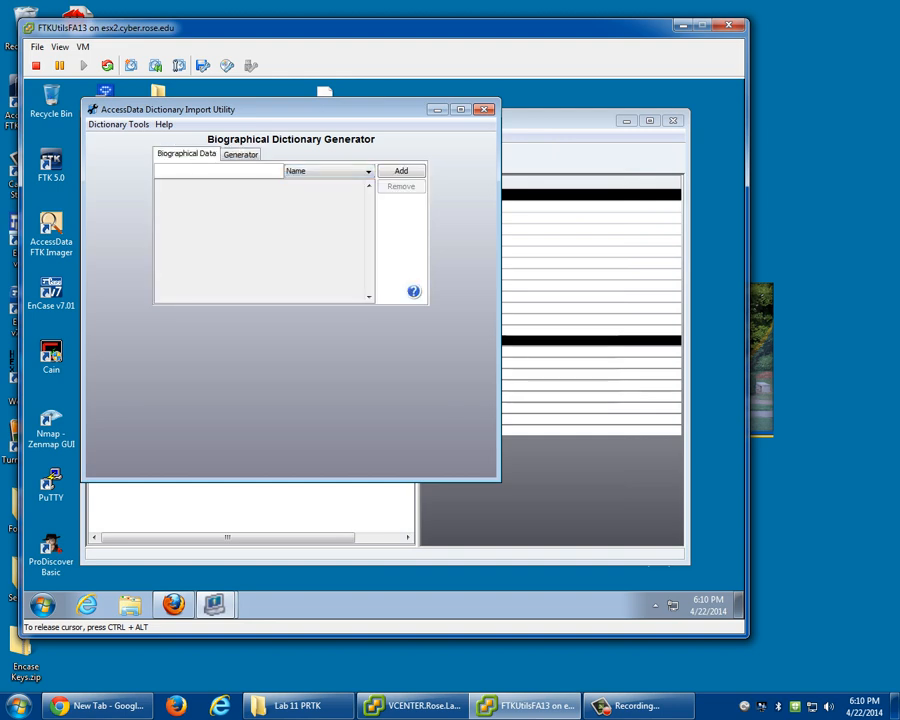
Open the Pass-phrase Dictionary Generator, and minimize the main toolkit window behind it to expose the desktop.
click(118, 125)
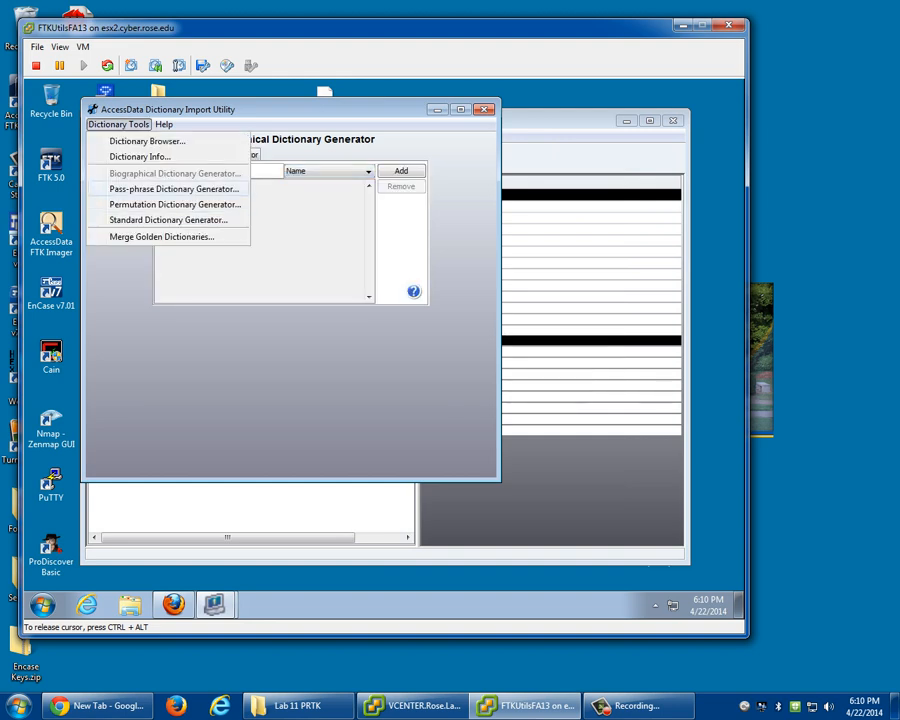
click(174, 189)
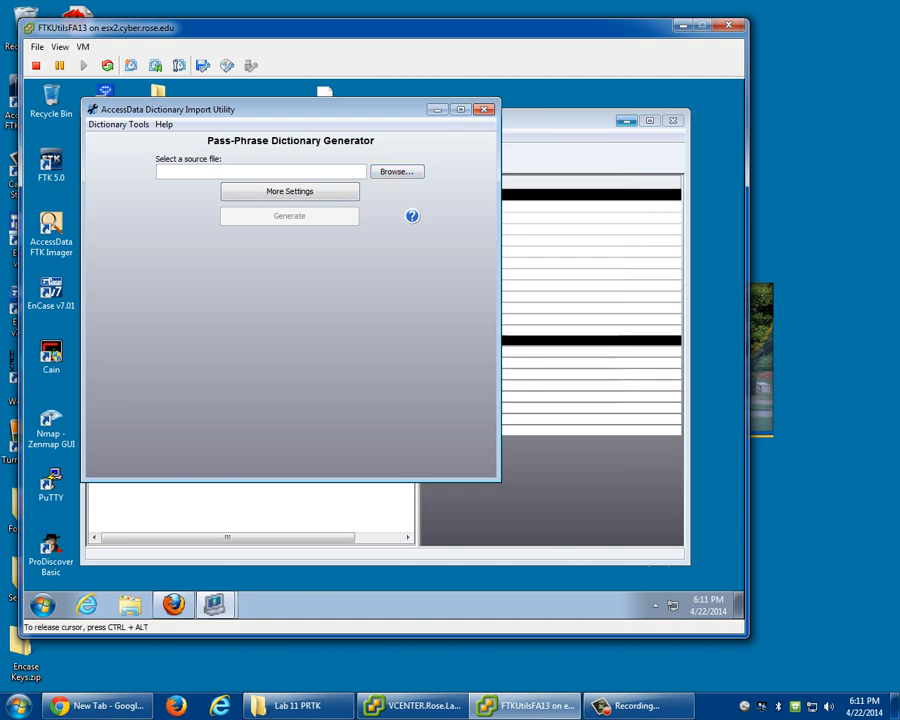
click(626, 120)
Create a new text document named movie.txt on the virtual machine's desktop.
right_click(513, 273)
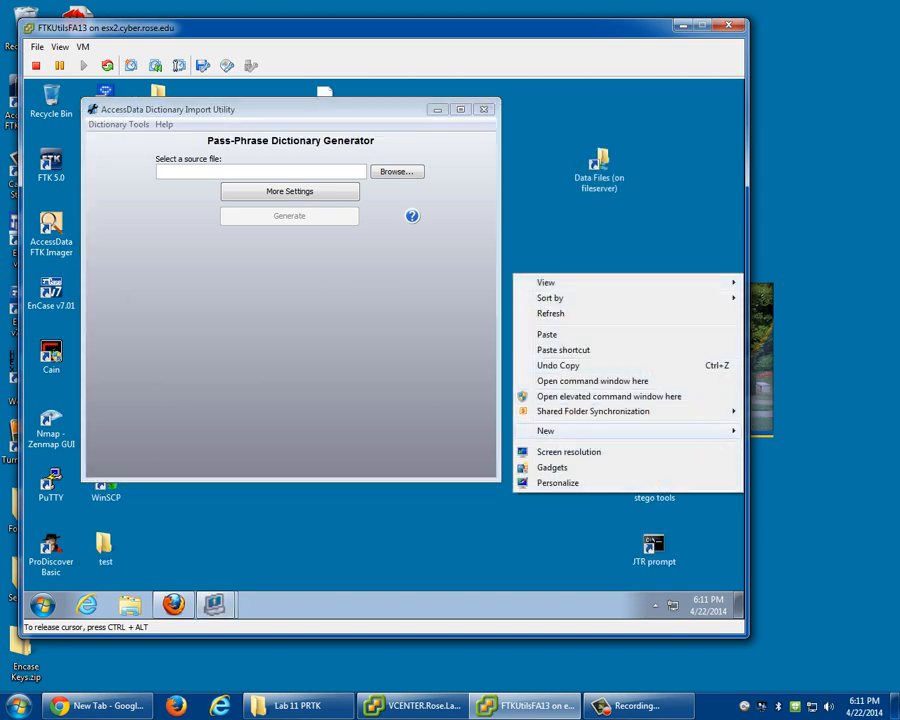
mouse_move(560, 430)
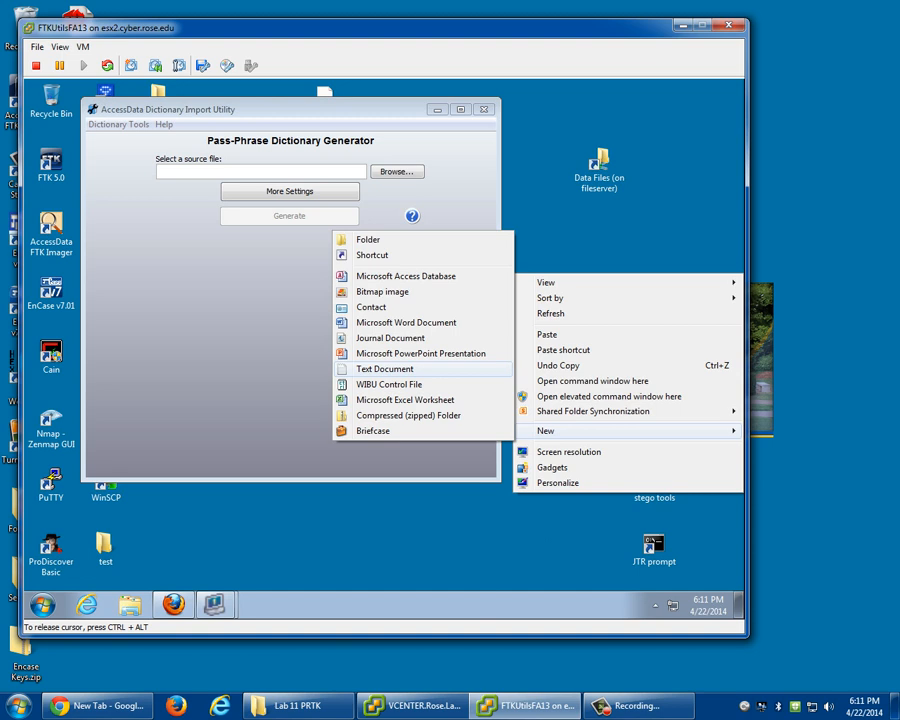
click(384, 369)
text(movie.txt)
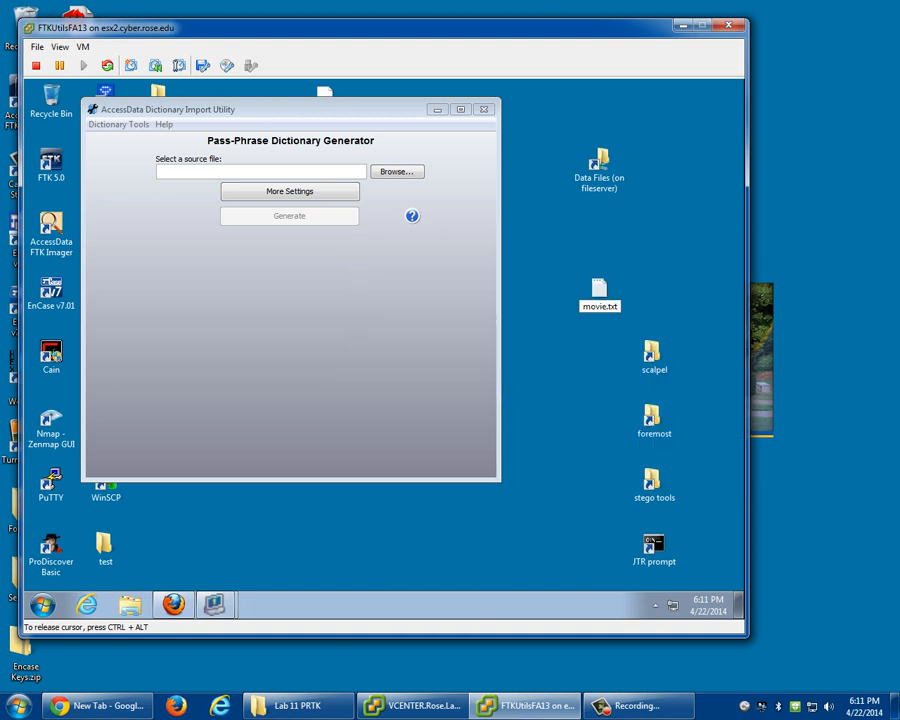
key(Return)
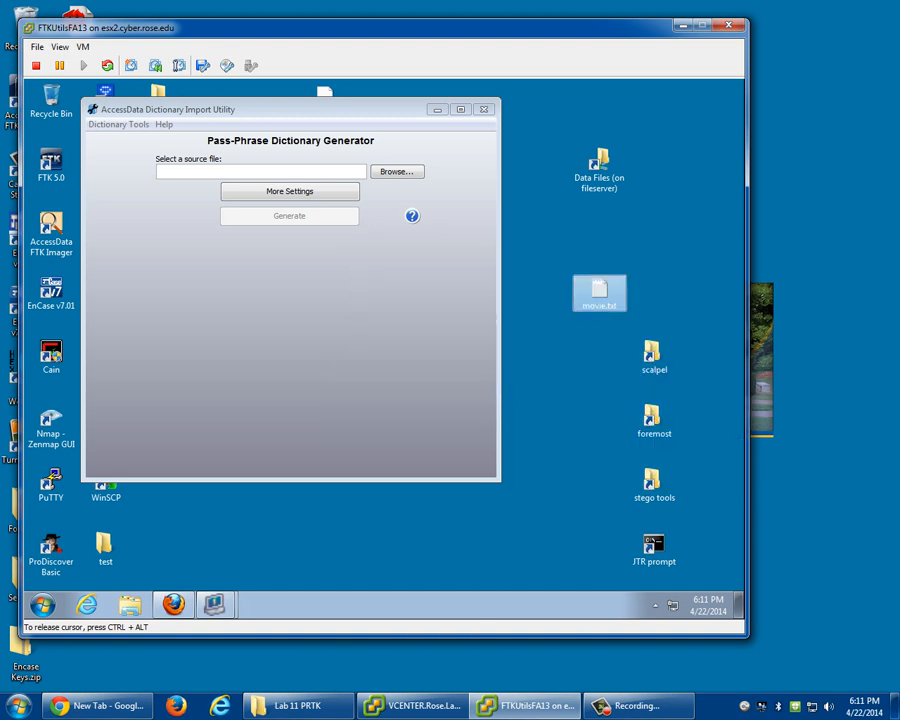
Enter the words make, my and day on separate lines in movie.txt, and close the file with its changes saved.
key(Return)
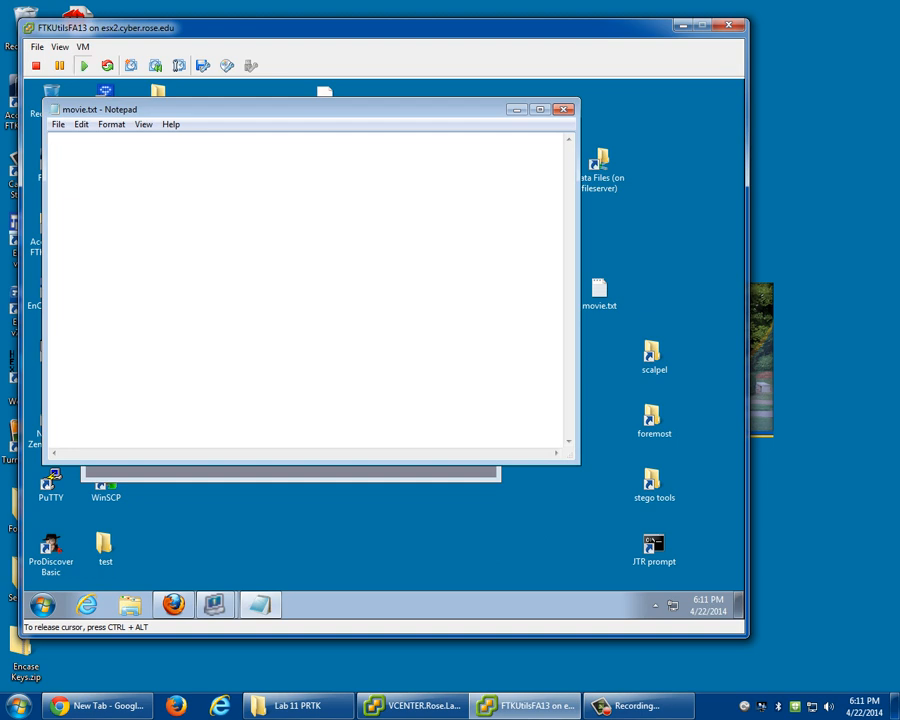
text(make)
key(Return)
text(my)
key(Return)
text(day)
key(Return)
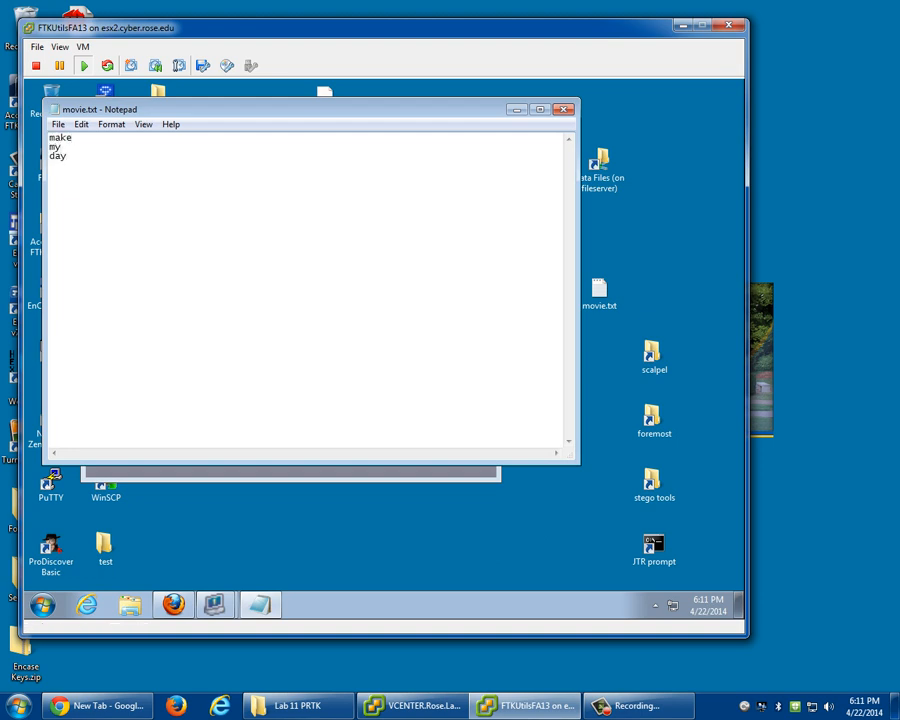
key(alt+F4)
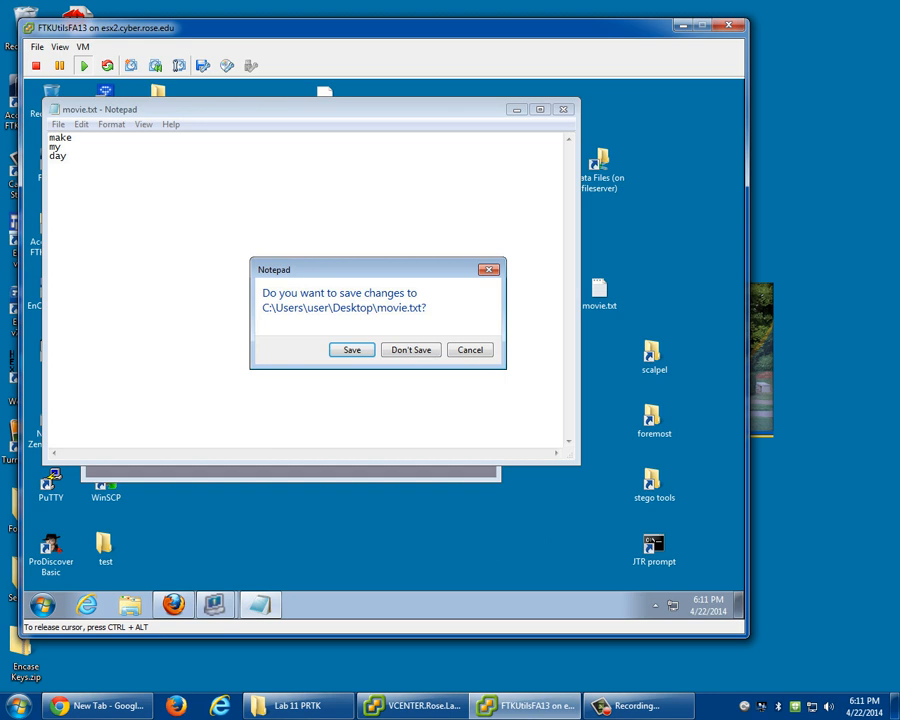
key(Return)
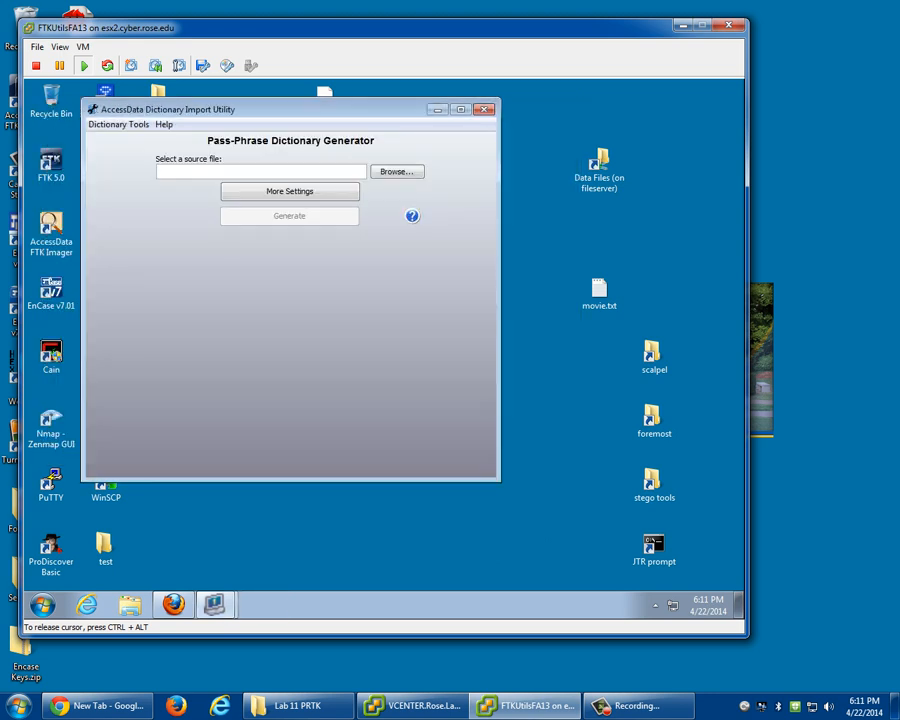
Select movie.txt from the Desktop as the source file, and generate the pass-phrase dictionary with the default settings.
click(397, 172)
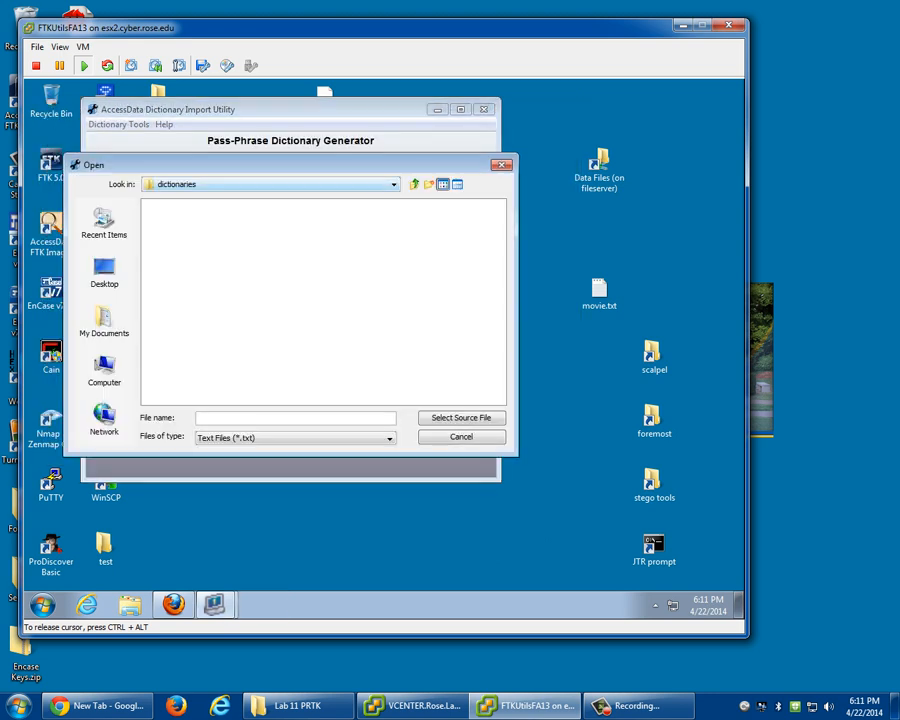
click(104, 273)
click(173, 345)
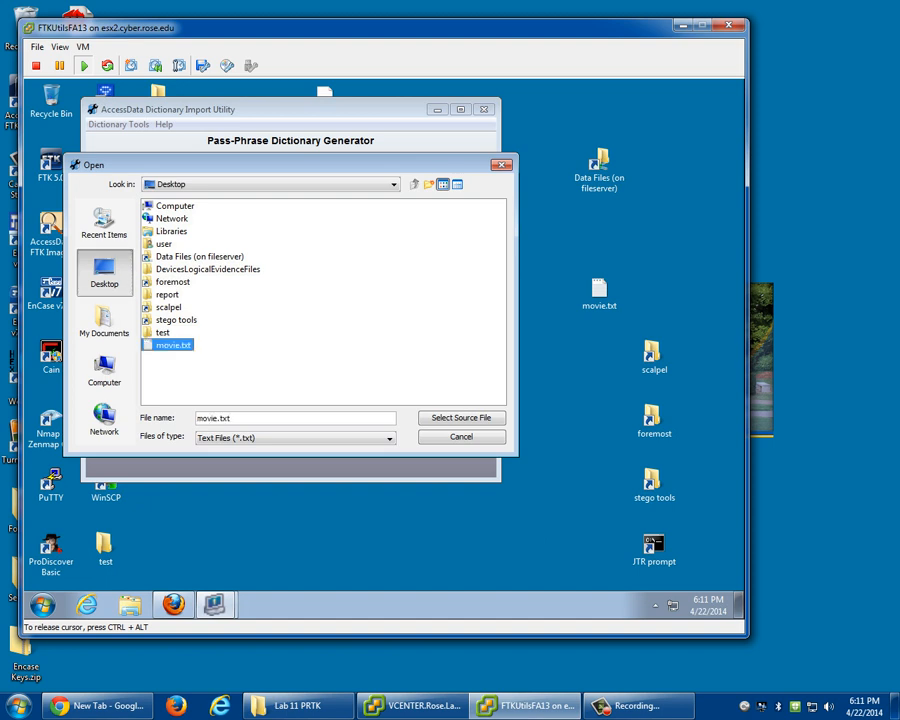
click(461, 418)
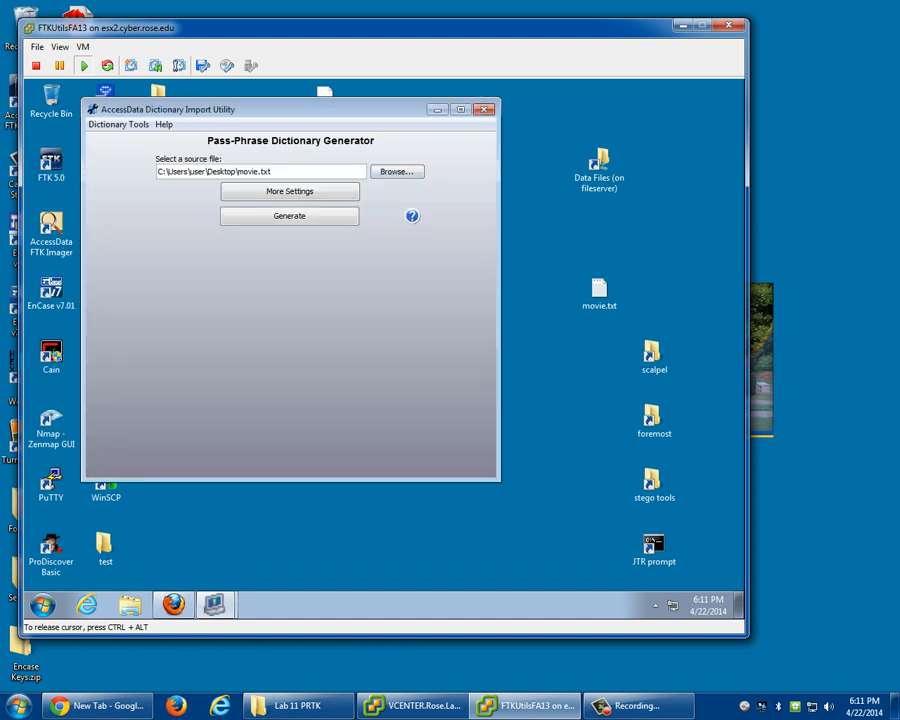
click(289, 216)
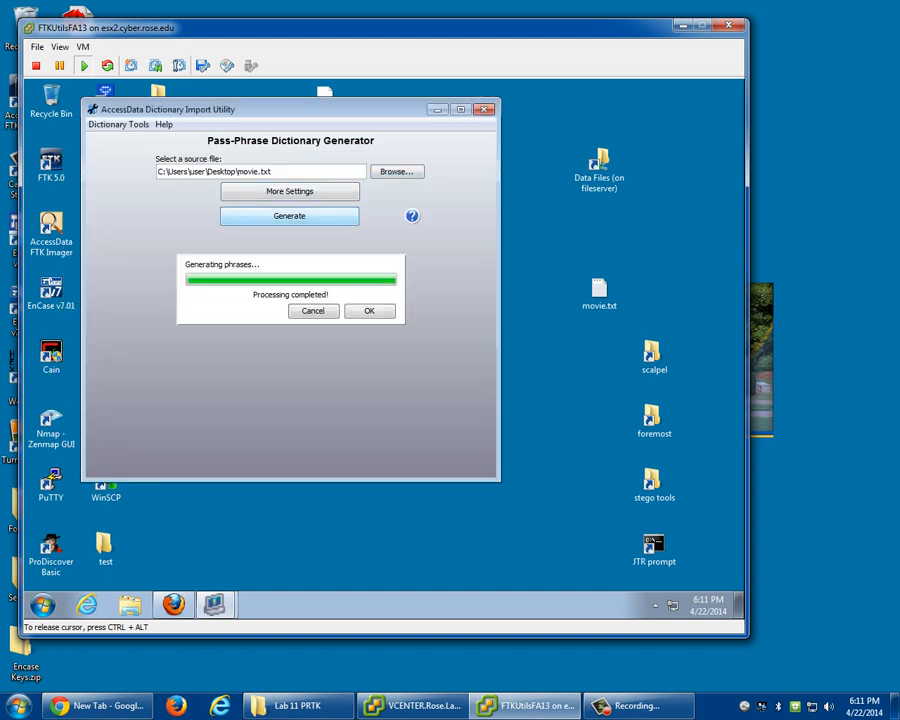
click(369, 311)
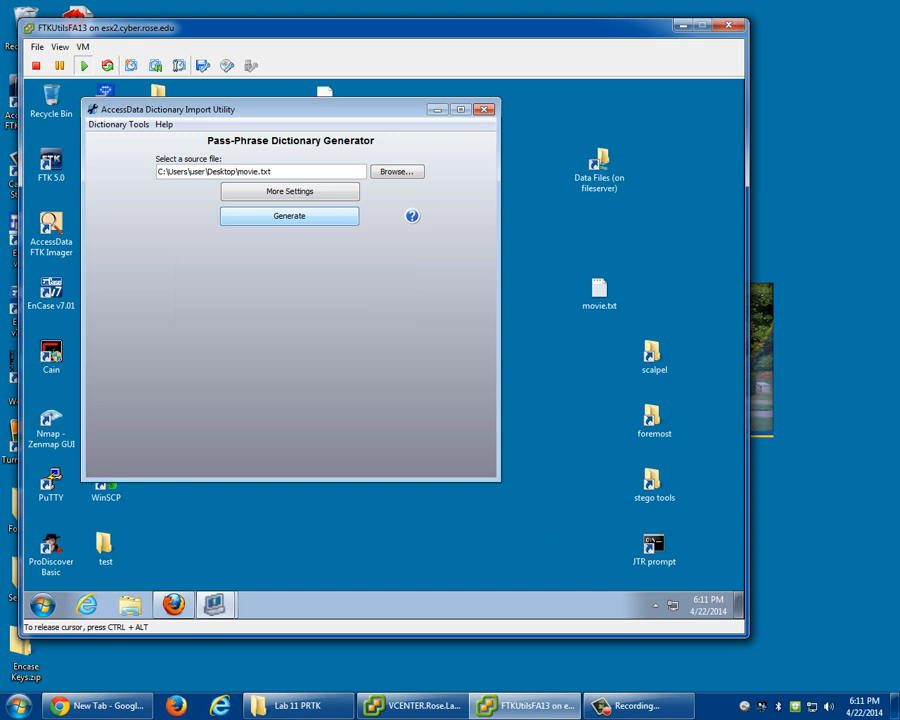
Browse the available dictionaries, view the entries of movie-en-c.adf generated from the pass-phrase file, and close the entry list.
click(119, 125)
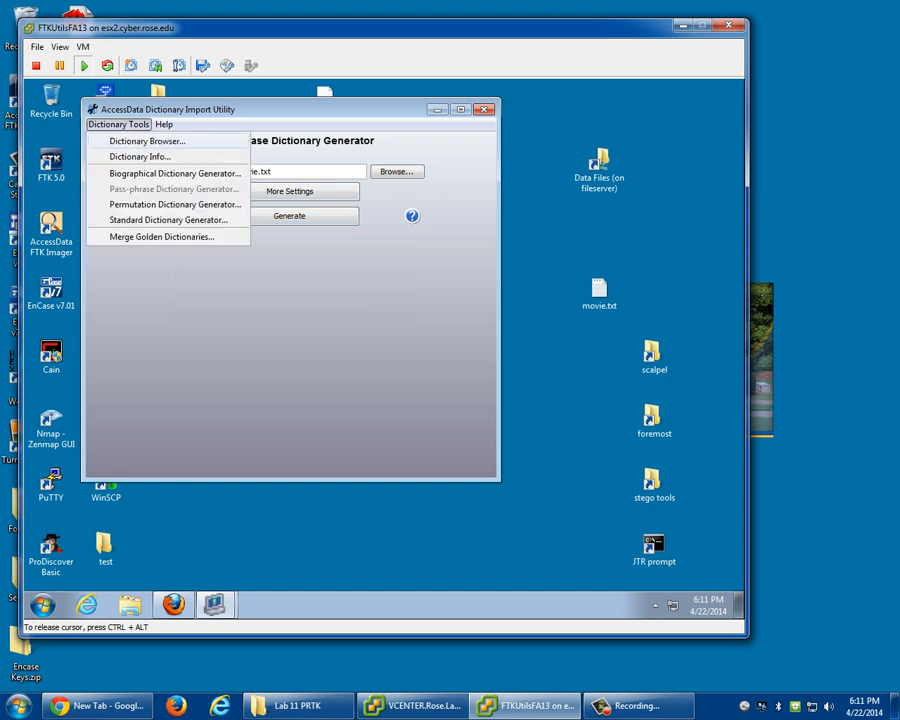
click(147, 141)
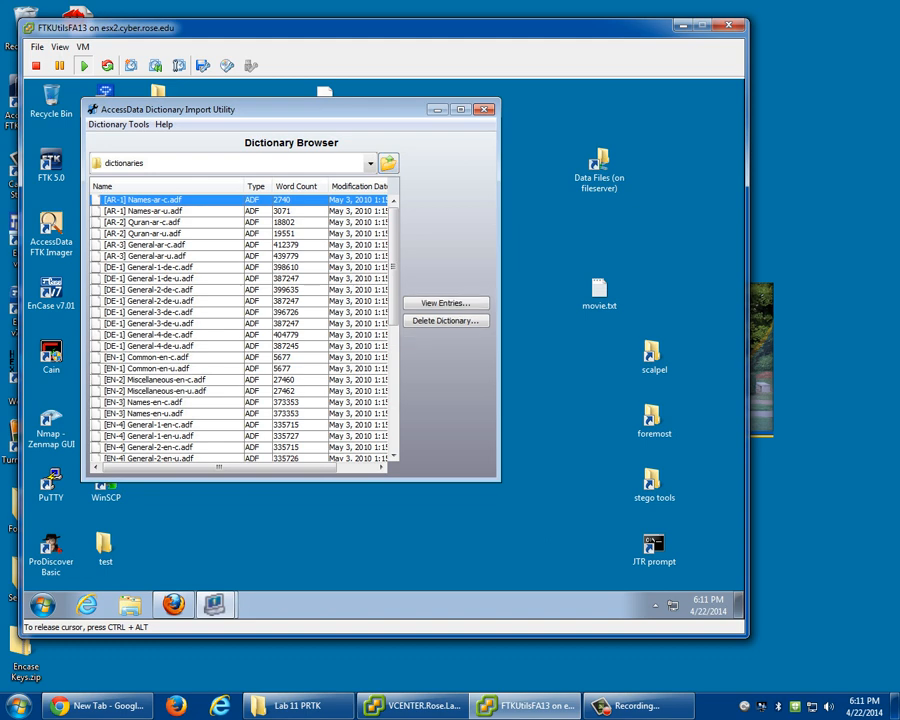
scroll(245, 328, down, 10)
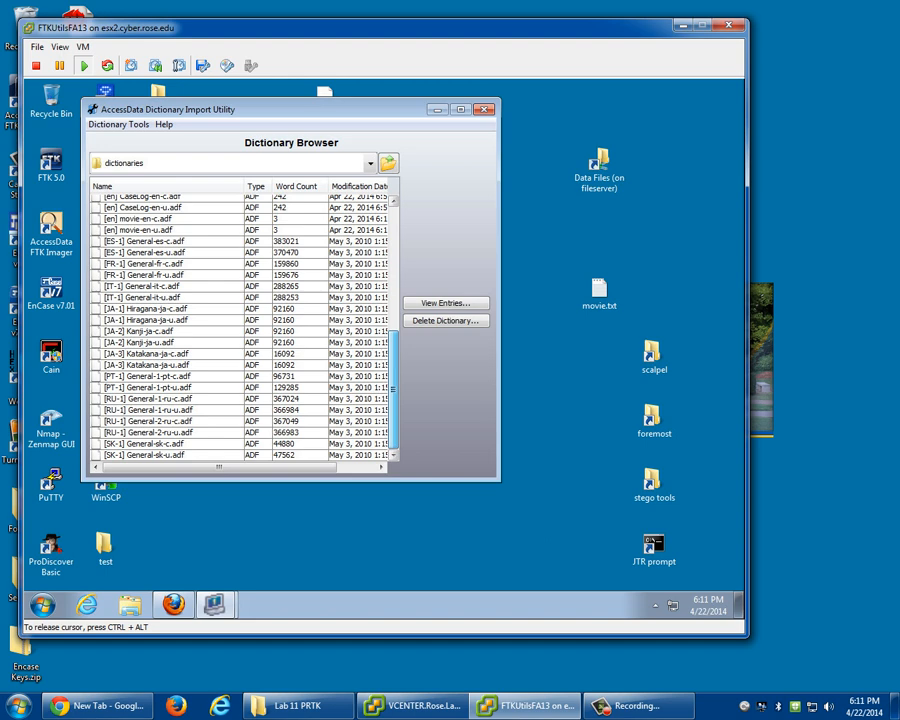
click(284, 219)
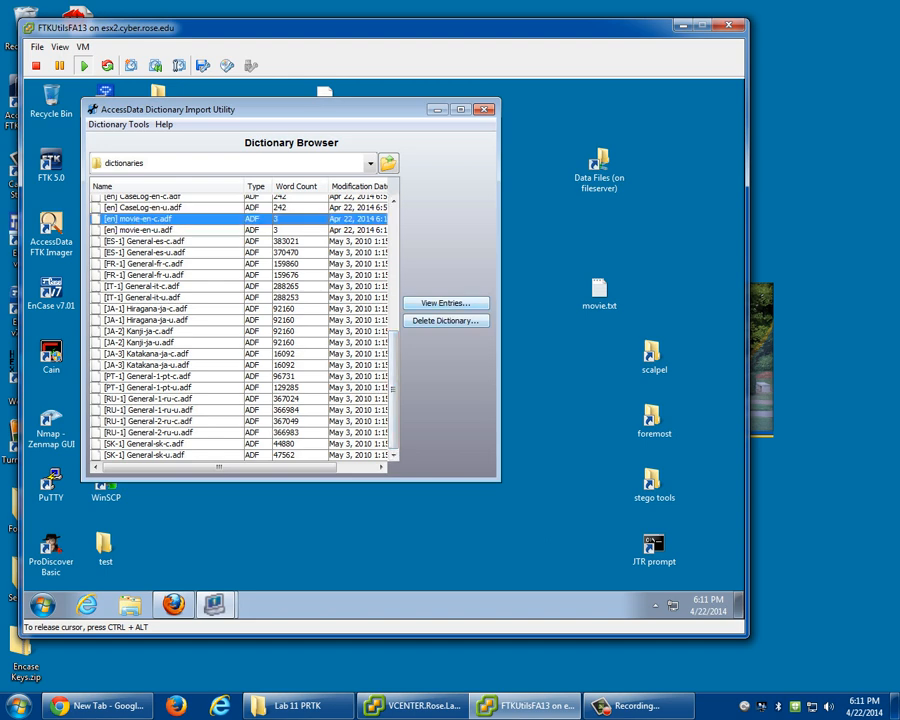
click(445, 303)
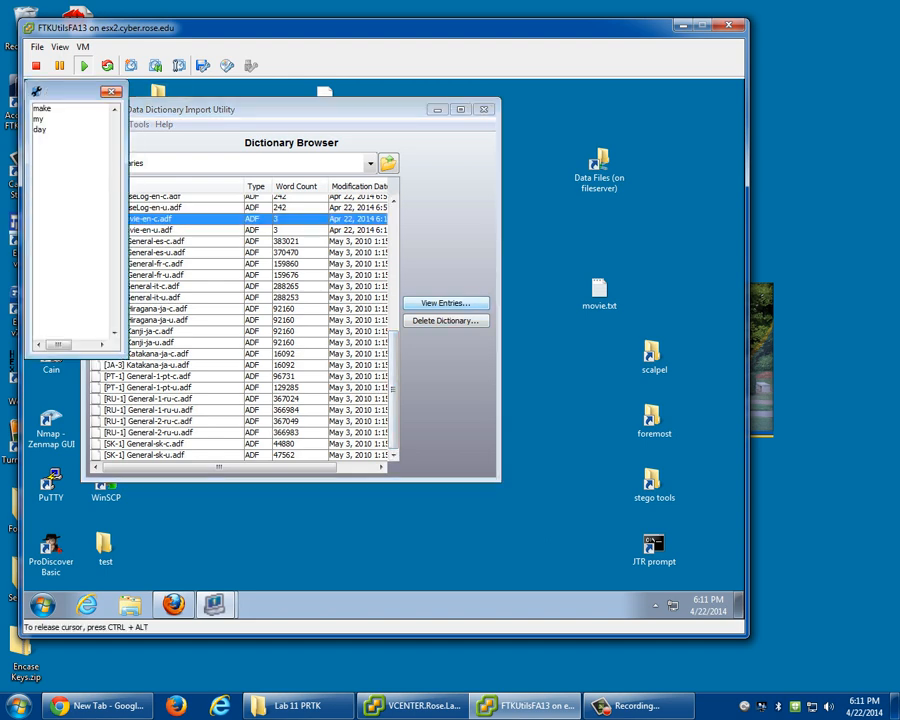
click(111, 92)
Generate a standard dictionary from movie.txt on the Desktop with the default settings, replacing the existing movie dictionary.
click(118, 124)
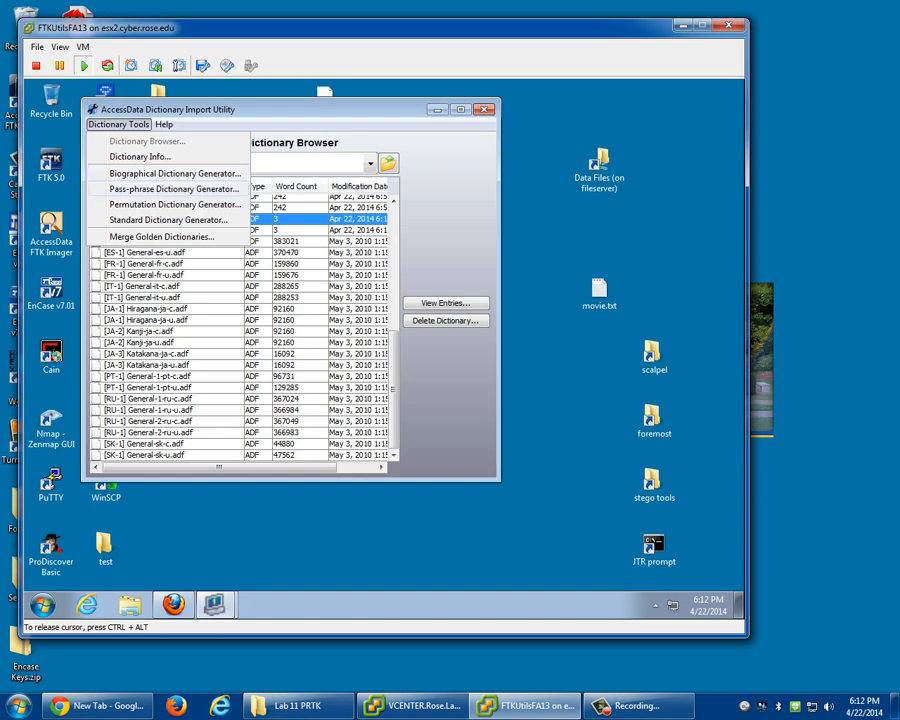
key(Return)
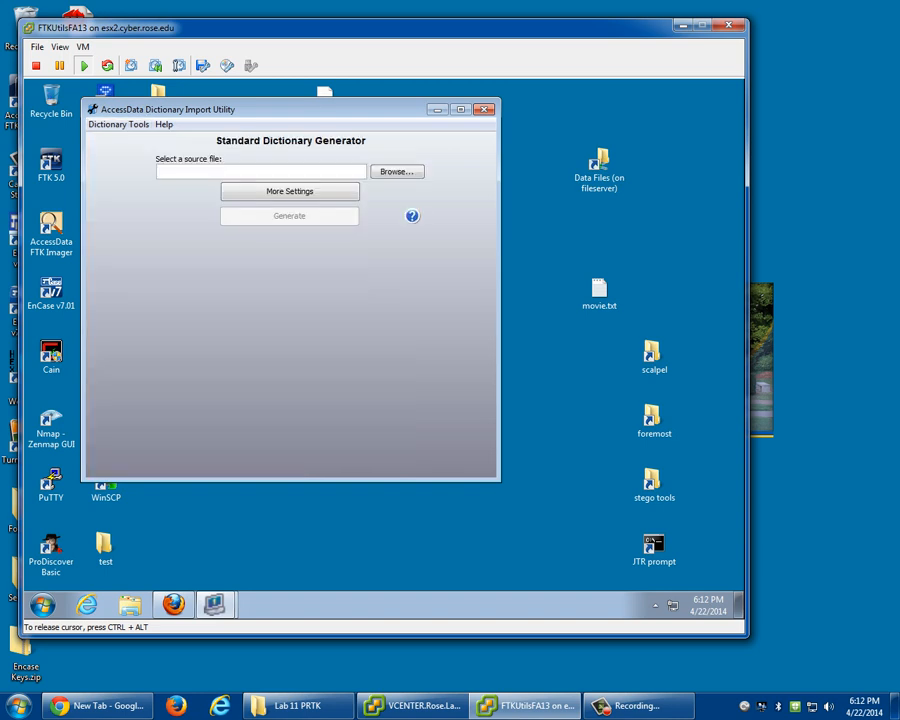
click(397, 172)
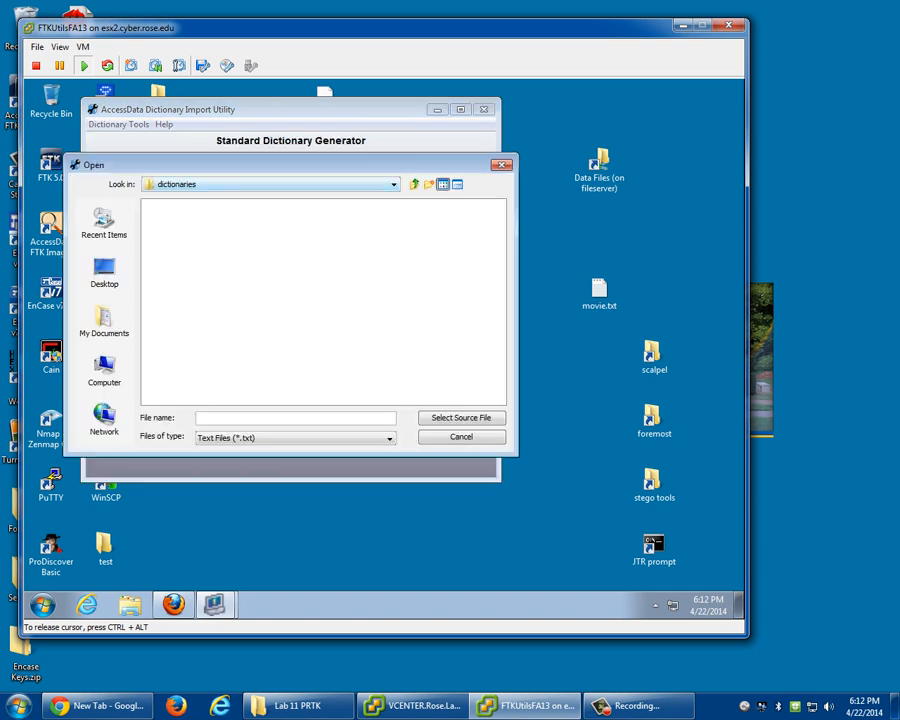
click(104, 273)
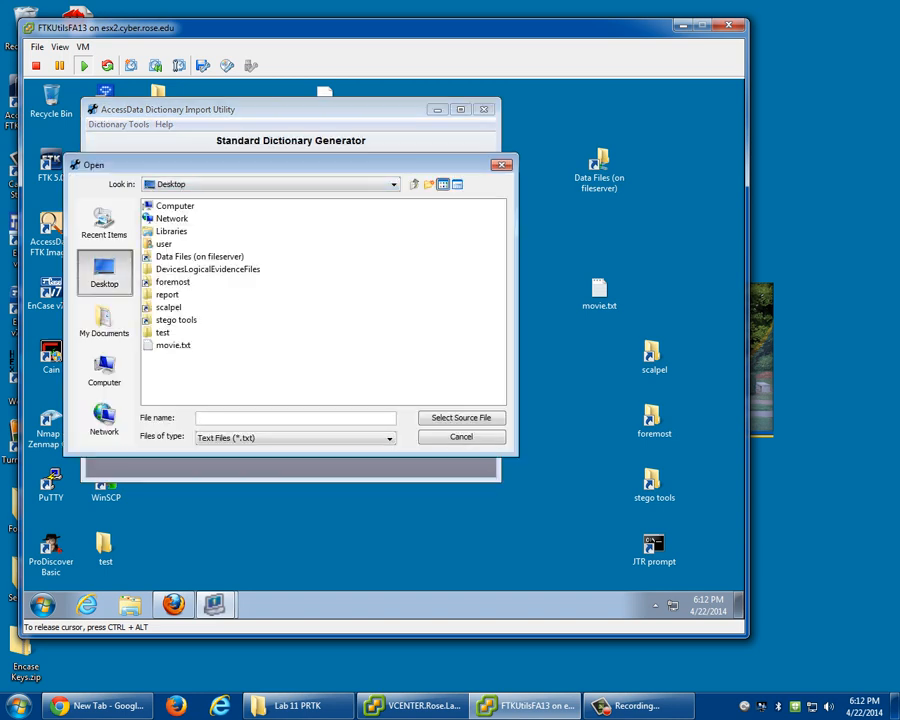
click(173, 345)
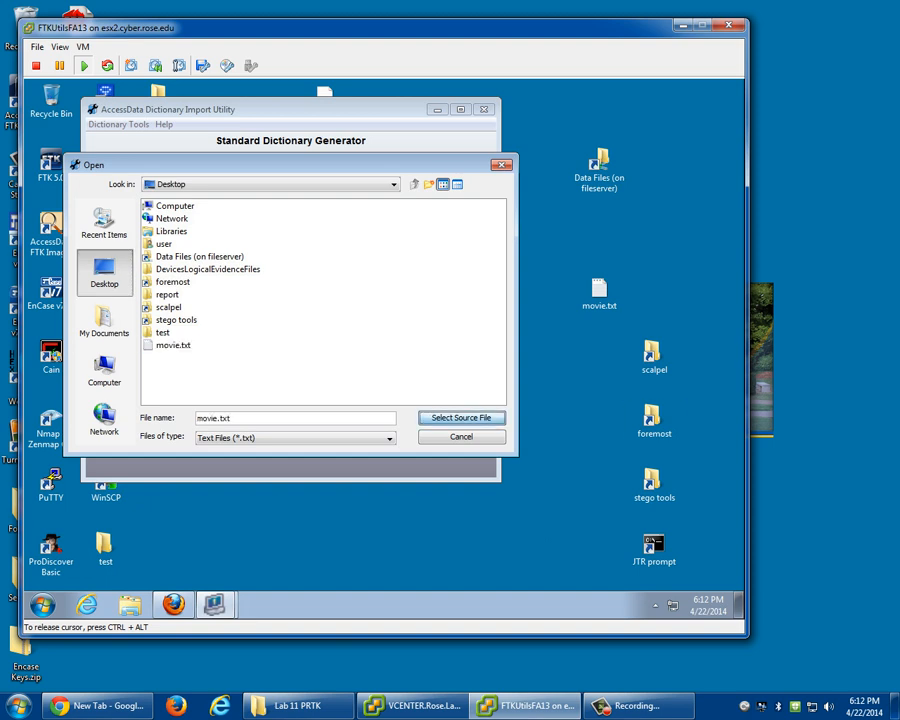
click(462, 418)
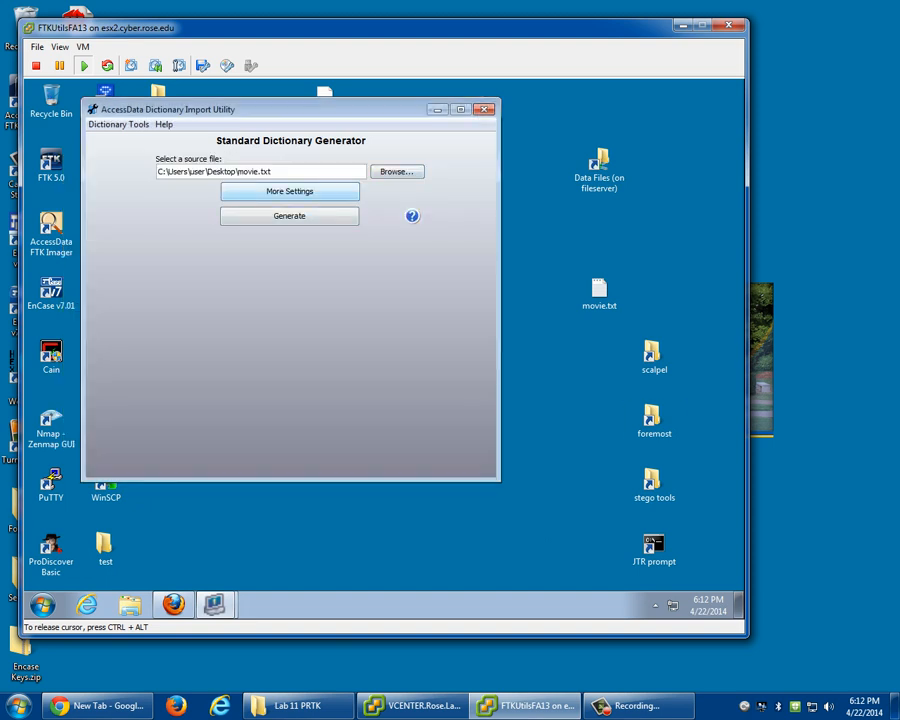
click(289, 216)
click(233, 333)
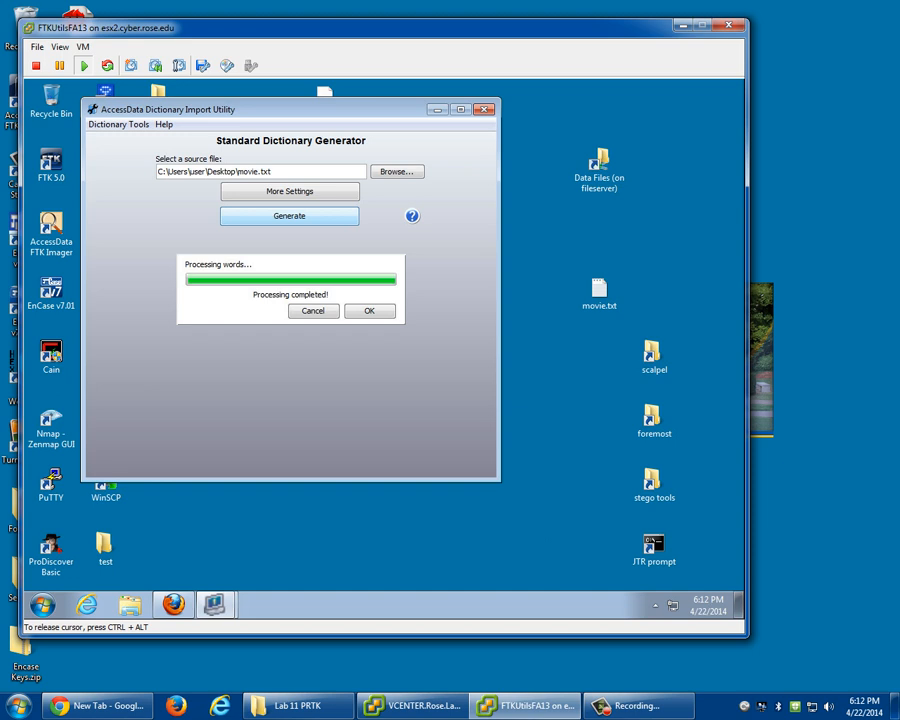
click(370, 311)
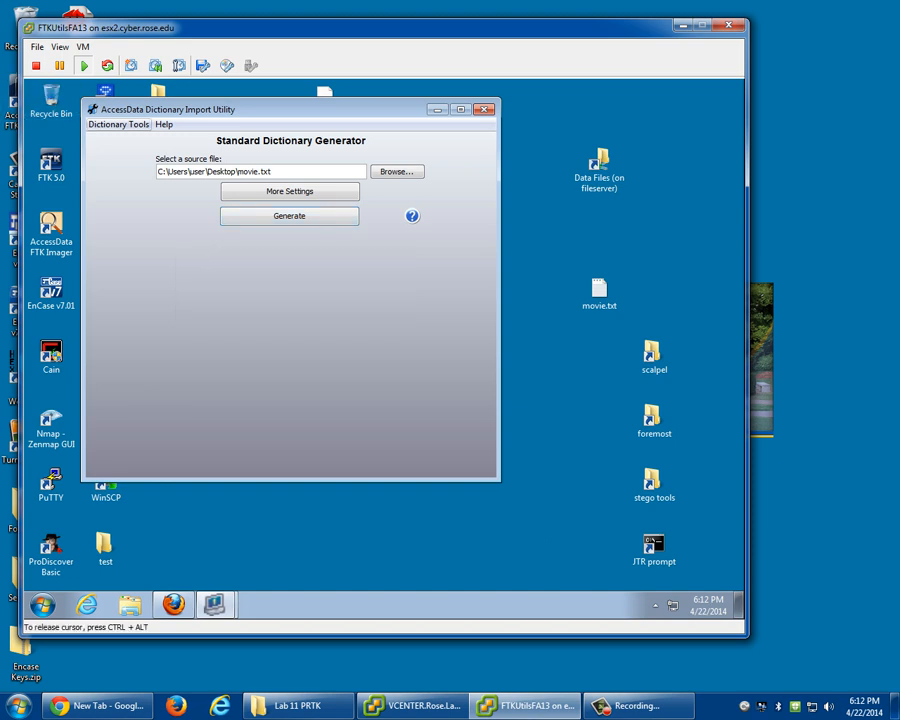
Return to the Dictionary Browser, inspect the entries of the regenerated movie-en-c.adf, and close the entry list.
click(118, 125)
key(Escape)
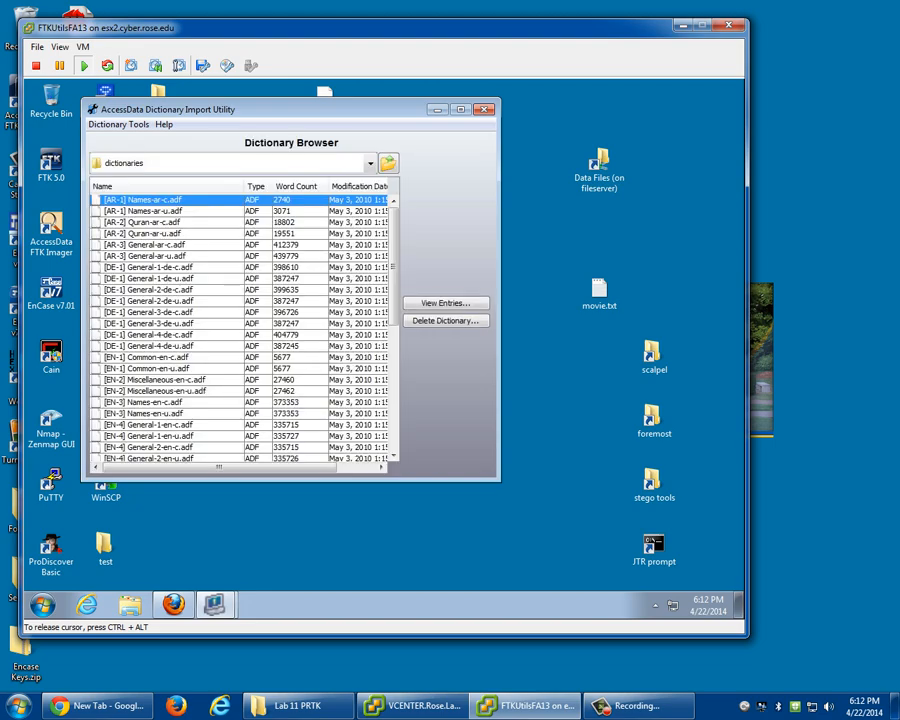
drag(393, 265, 393, 326)
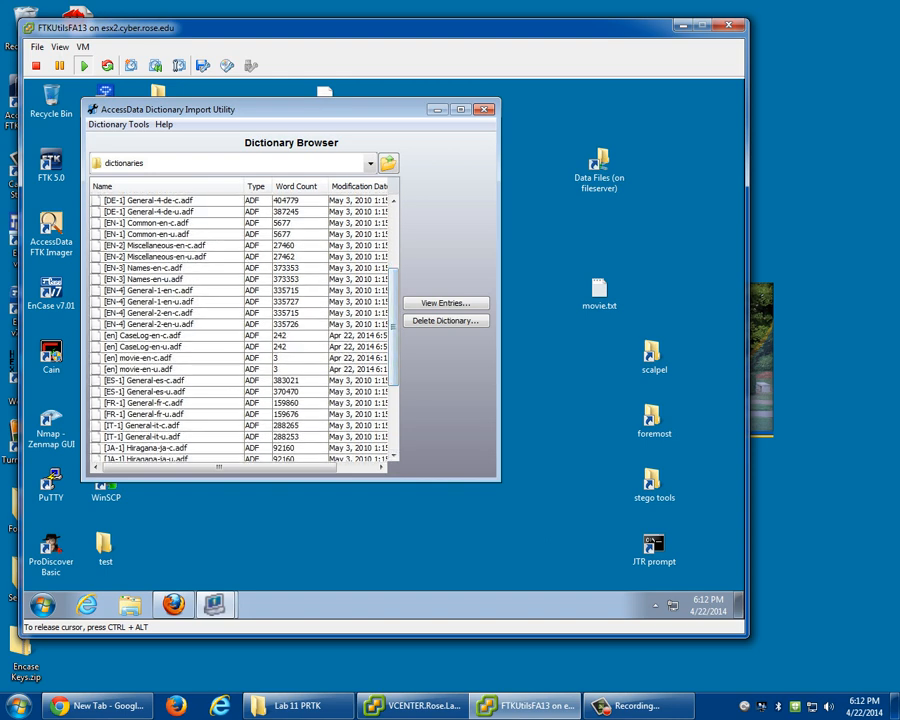
click(279, 358)
click(445, 303)
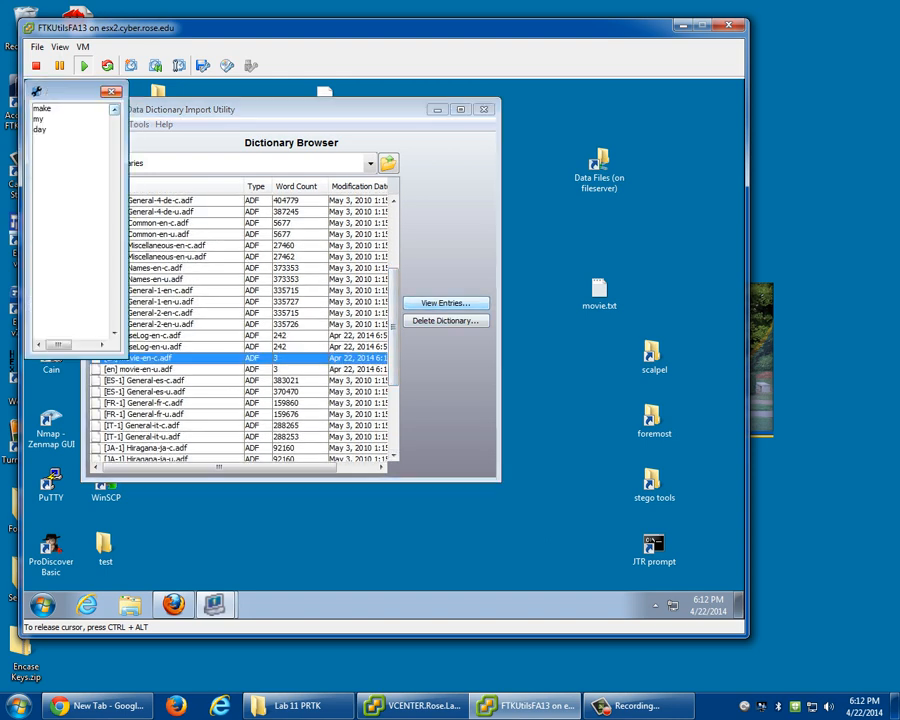
click(111, 92)
Add the line "make my day" below the existing words in movie.txt on the desktop, and close the file with its changes saved.
double_click(598, 290)
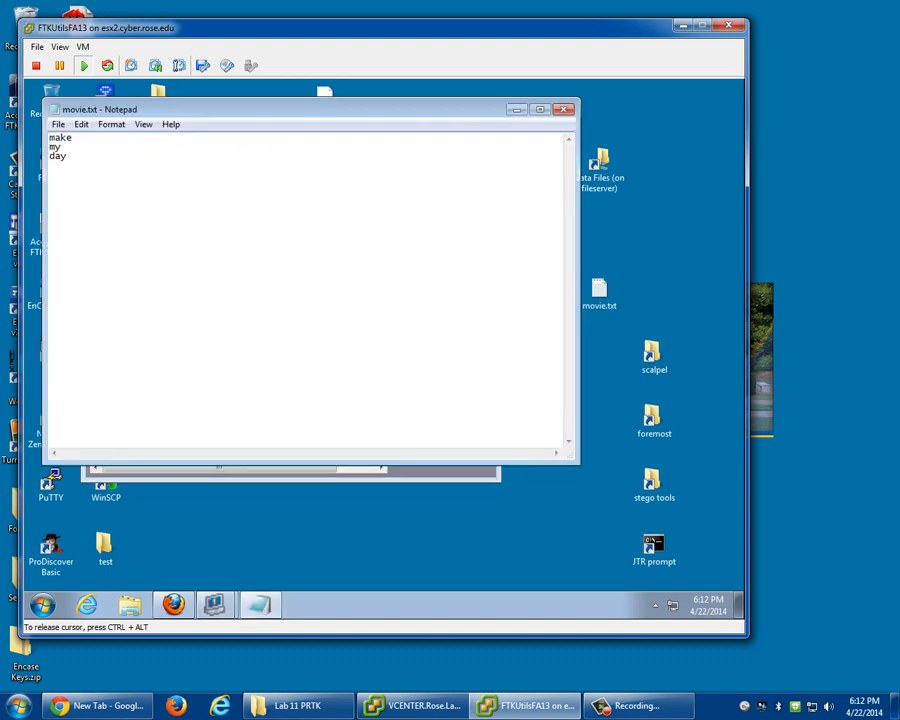
key(Return)
text(make my dayt)
key(BackSpace)
key(Return)
key(alt+F4)
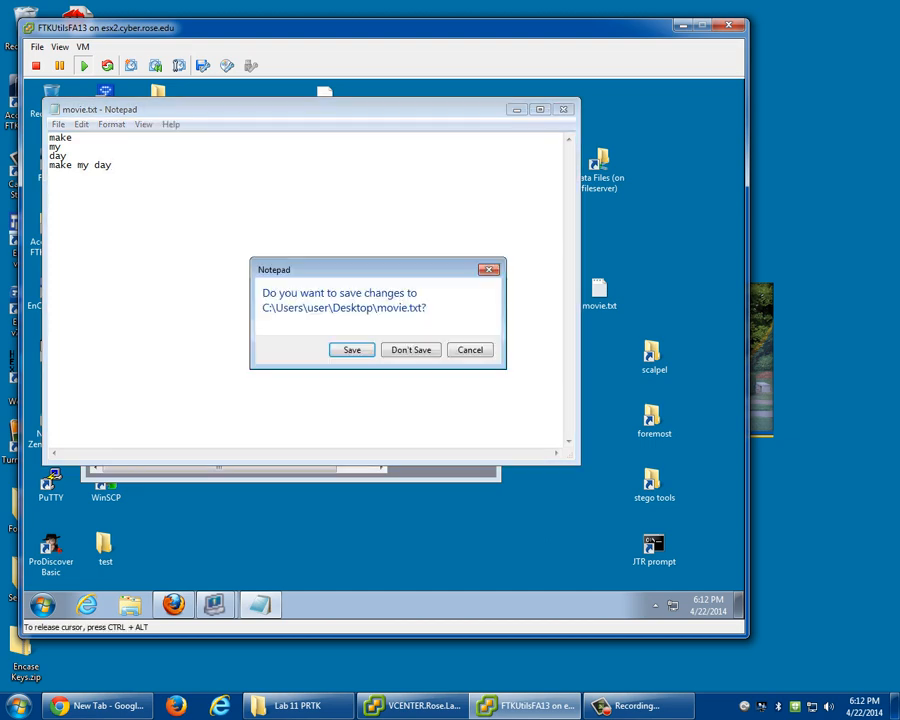
key(Return)
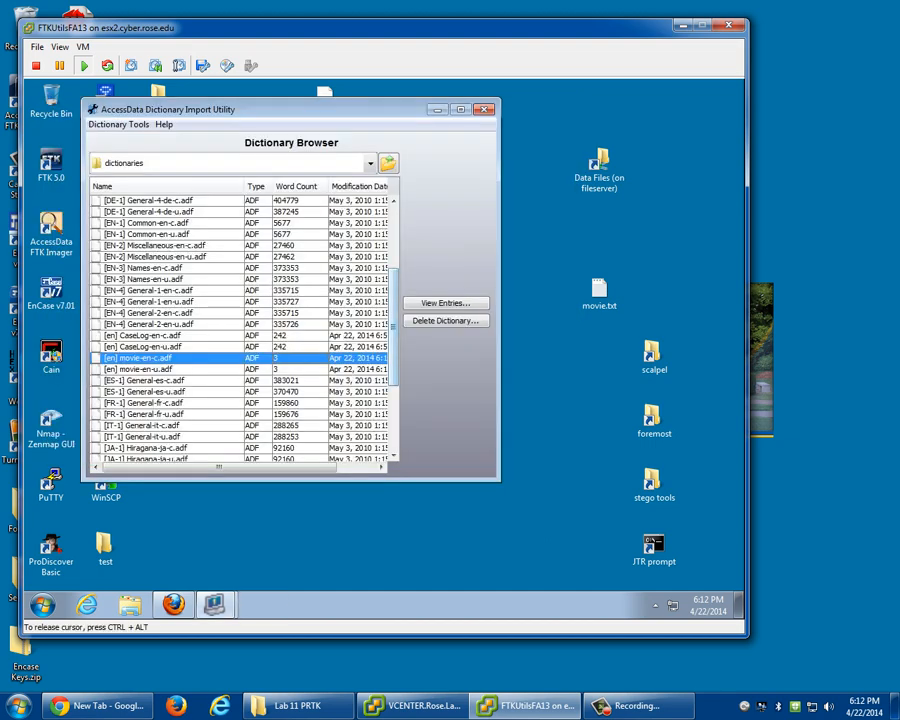
Generate a permutation dictionary from movie.txt on the Desktop with the default settings, deleting the old movie dictionary.
click(118, 125)
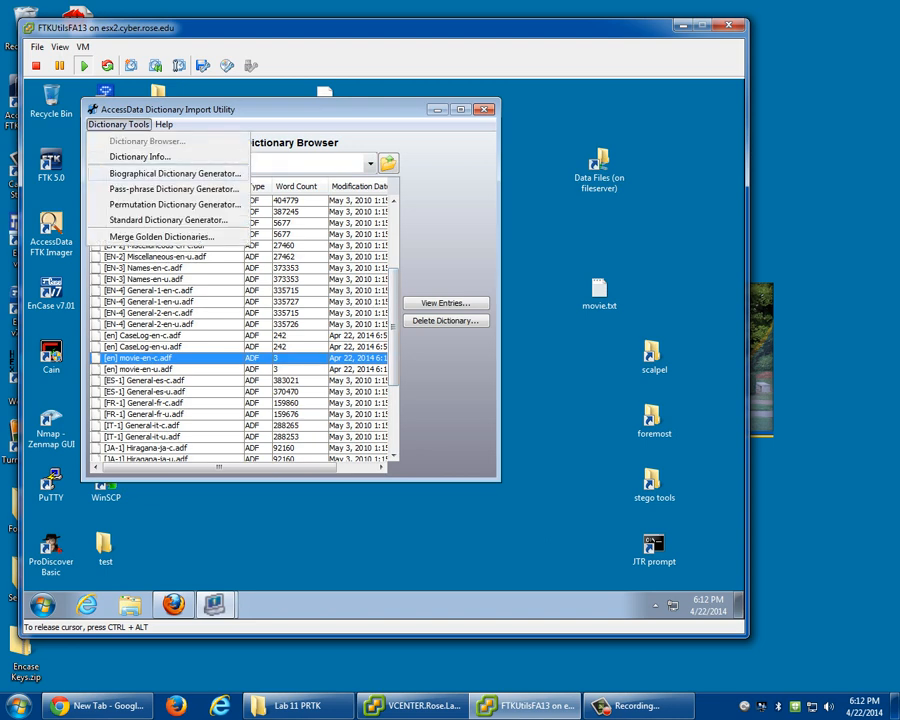
click(175, 205)
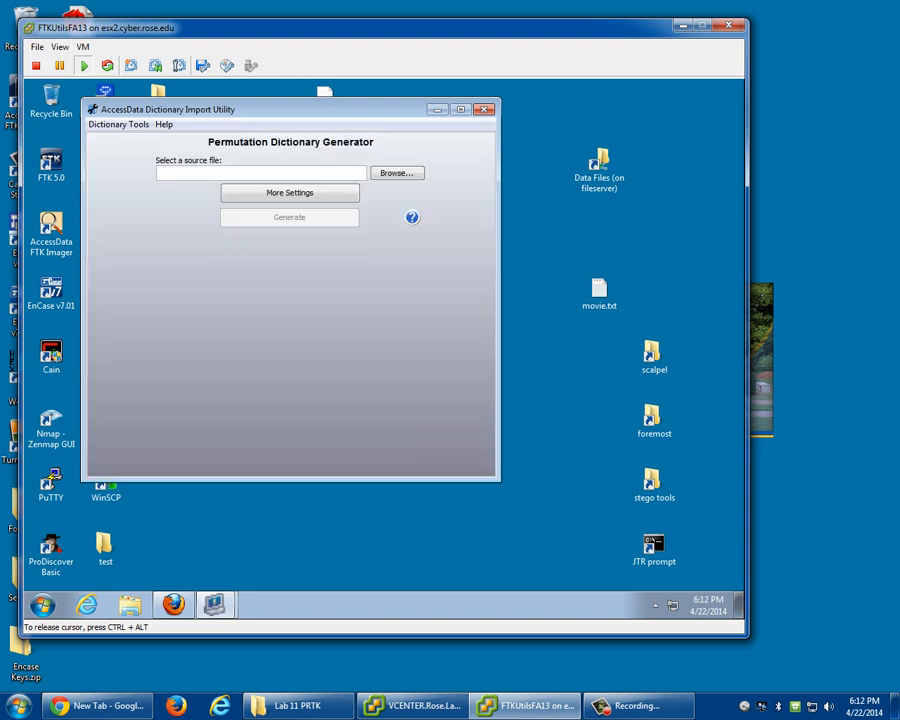
right_click(269, 228)
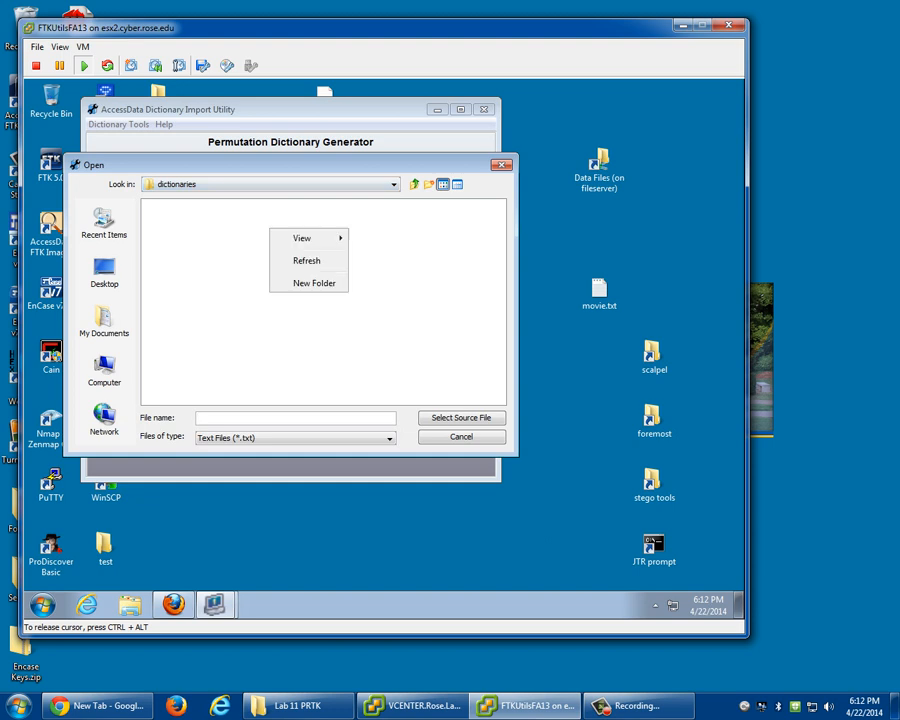
click(106, 272)
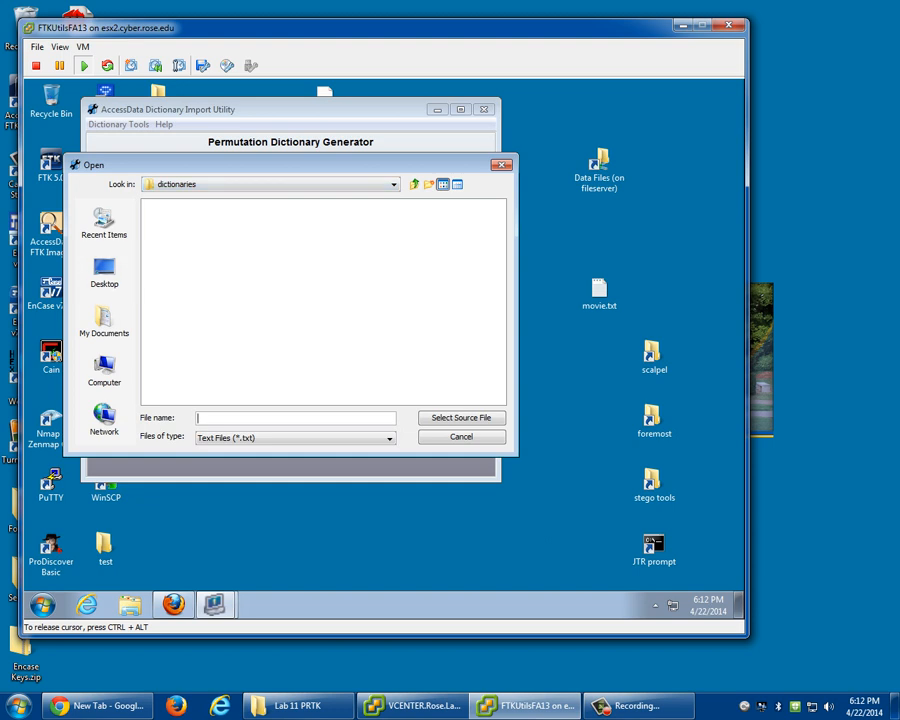
click(104, 272)
click(173, 345)
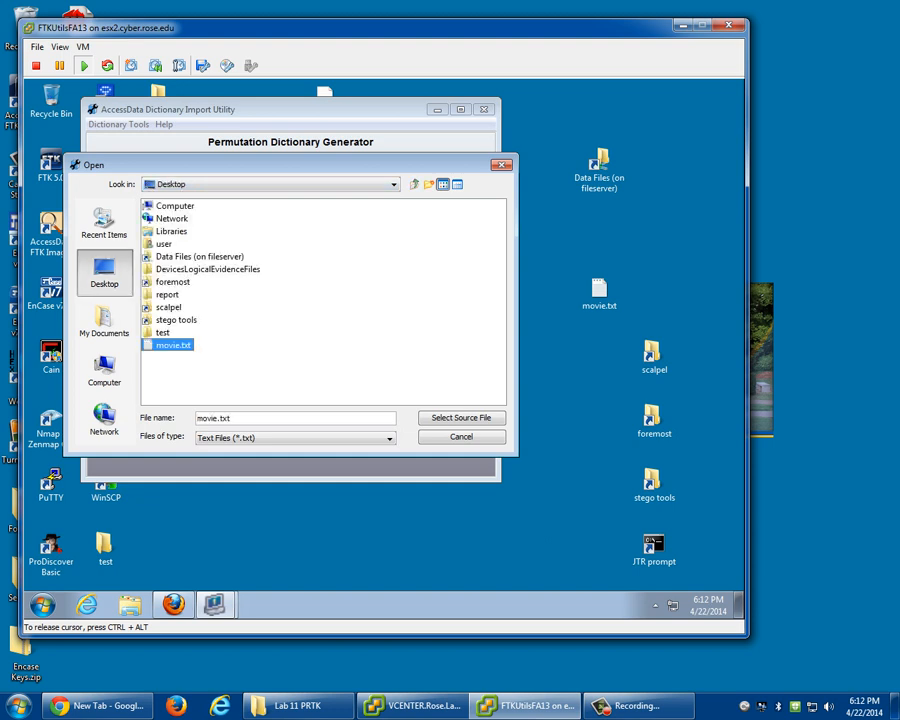
click(461, 418)
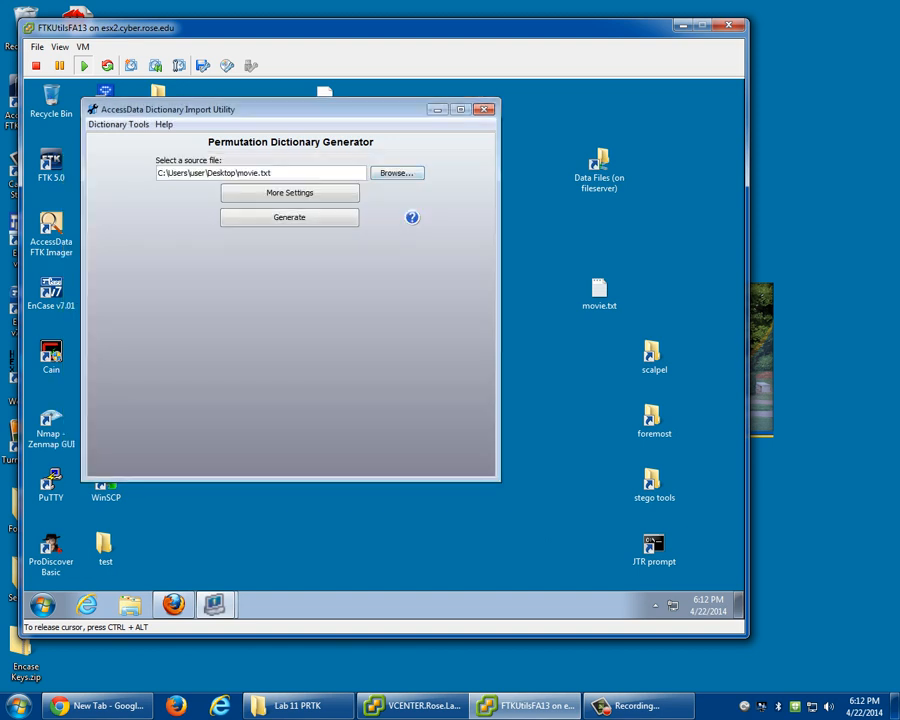
click(289, 217)
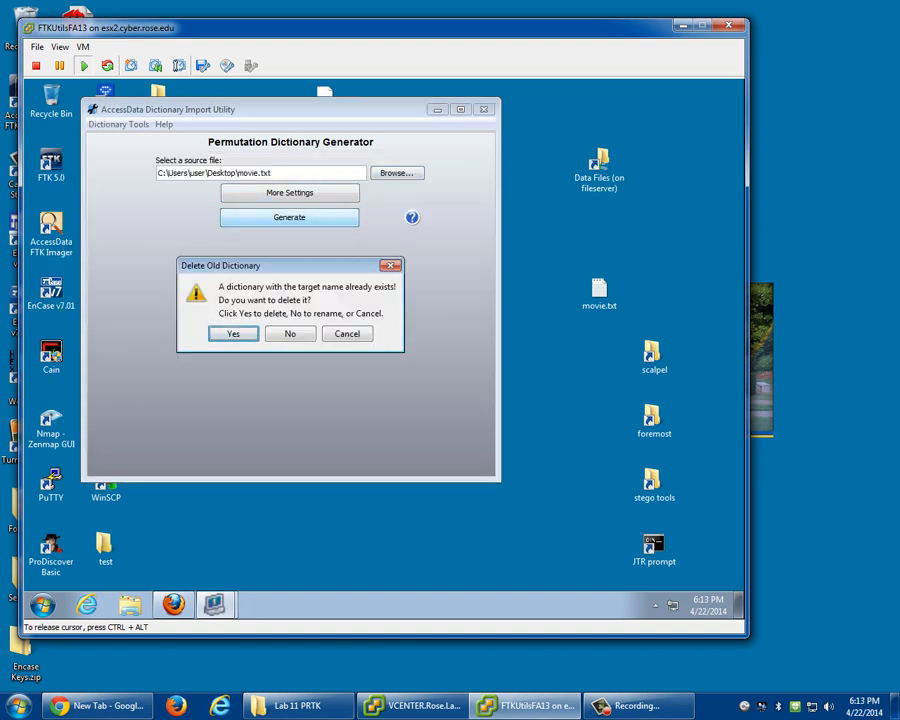
key(Return)
key(Return)
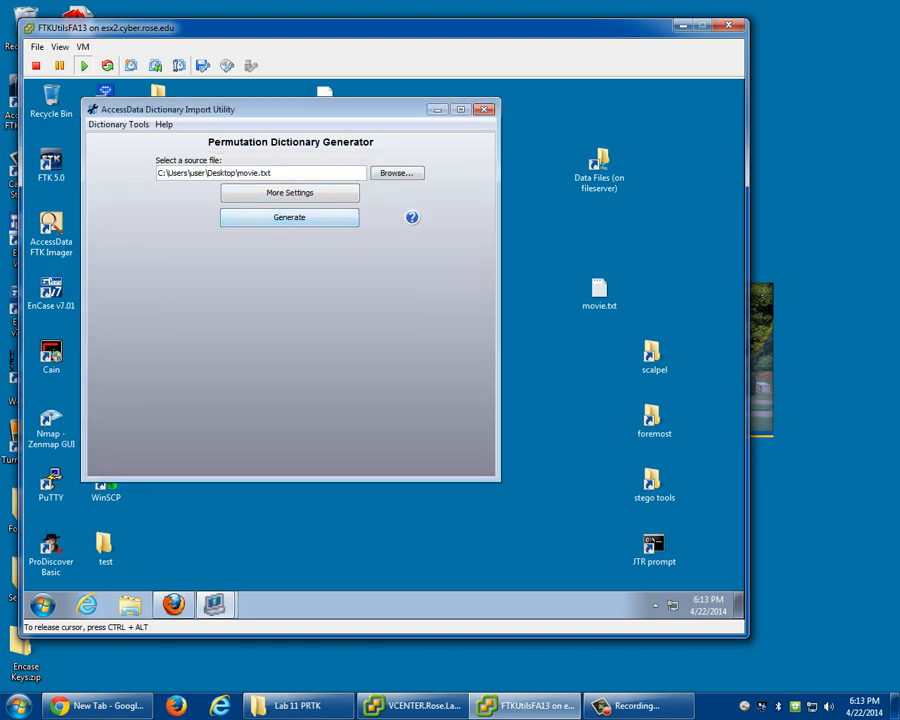
Open movie-en-c.adf in the Dictionary Browser and look through its list of word permutations.
click(118, 124)
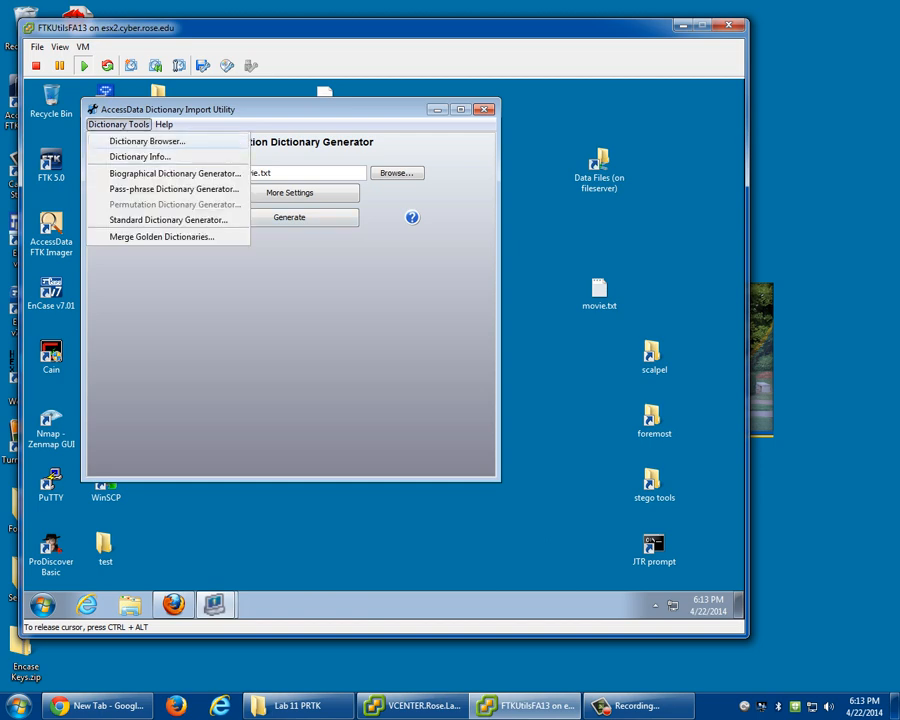
click(147, 141)
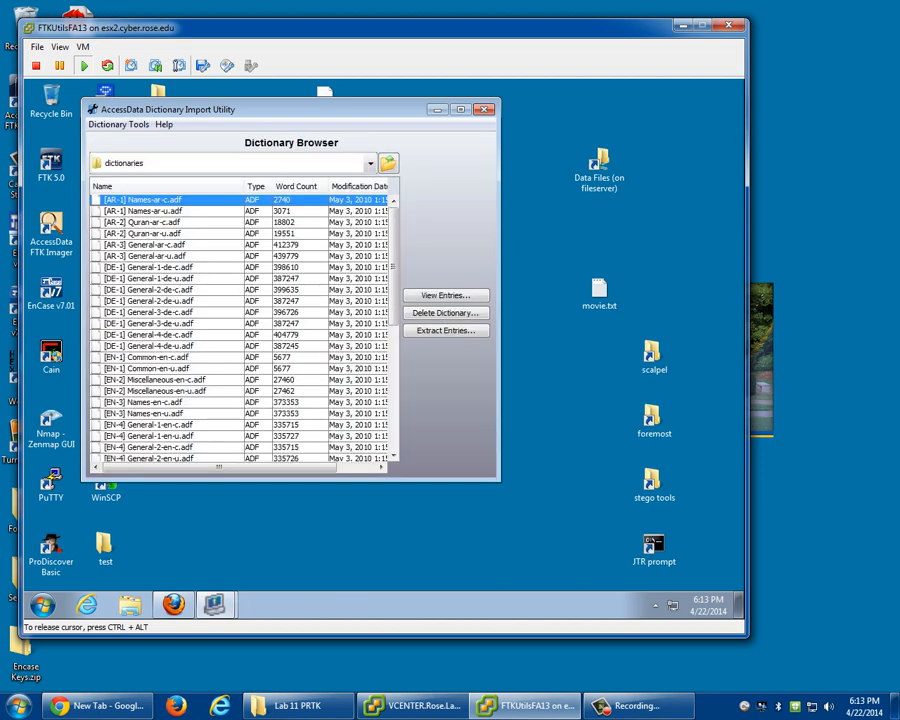
scroll(240, 330, down, 4)
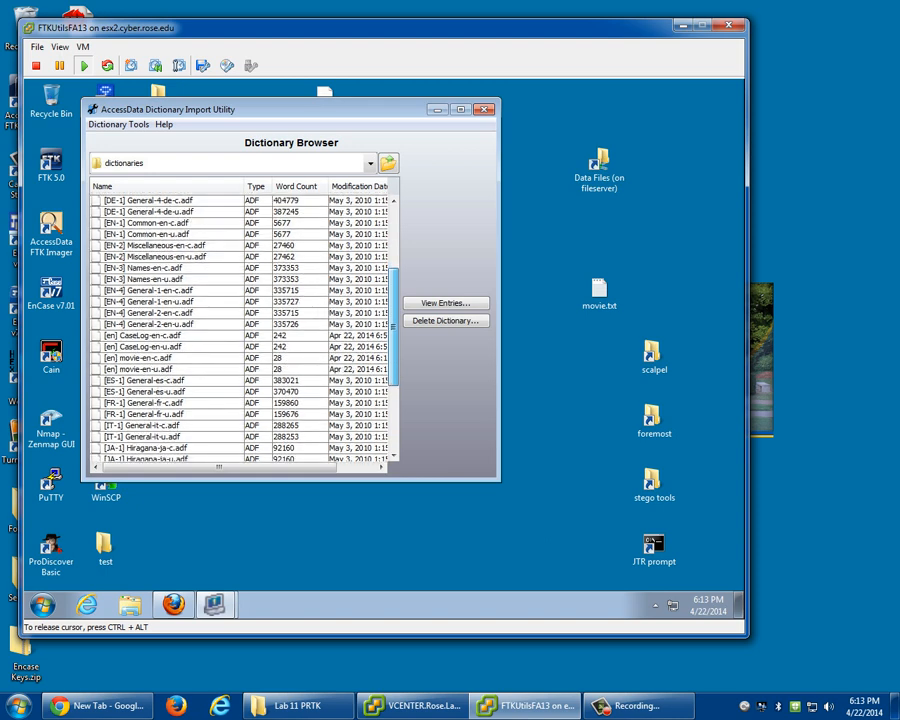
click(150, 358)
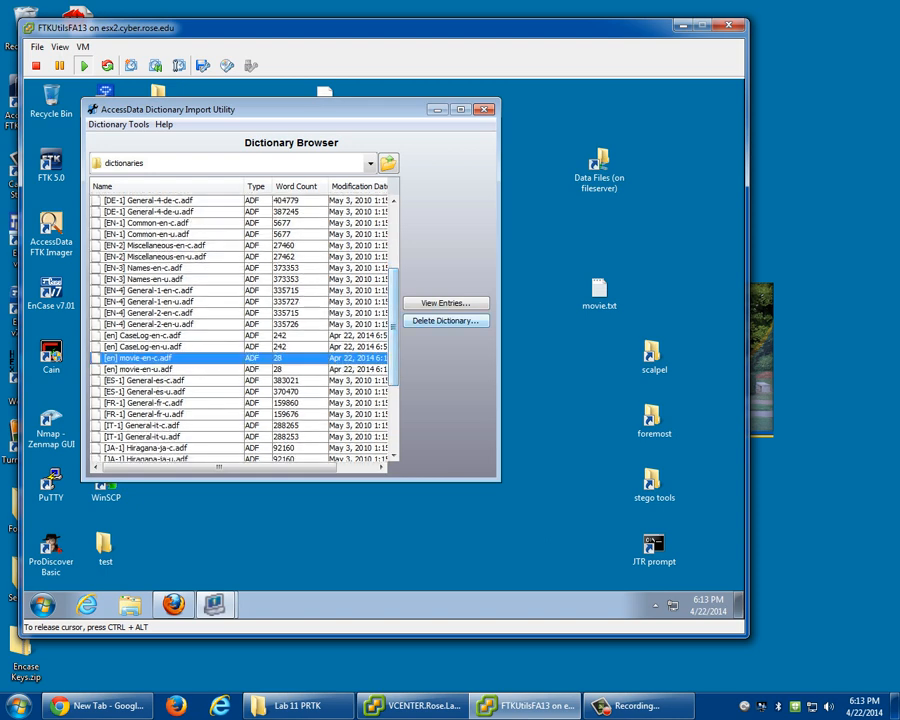
click(445, 303)
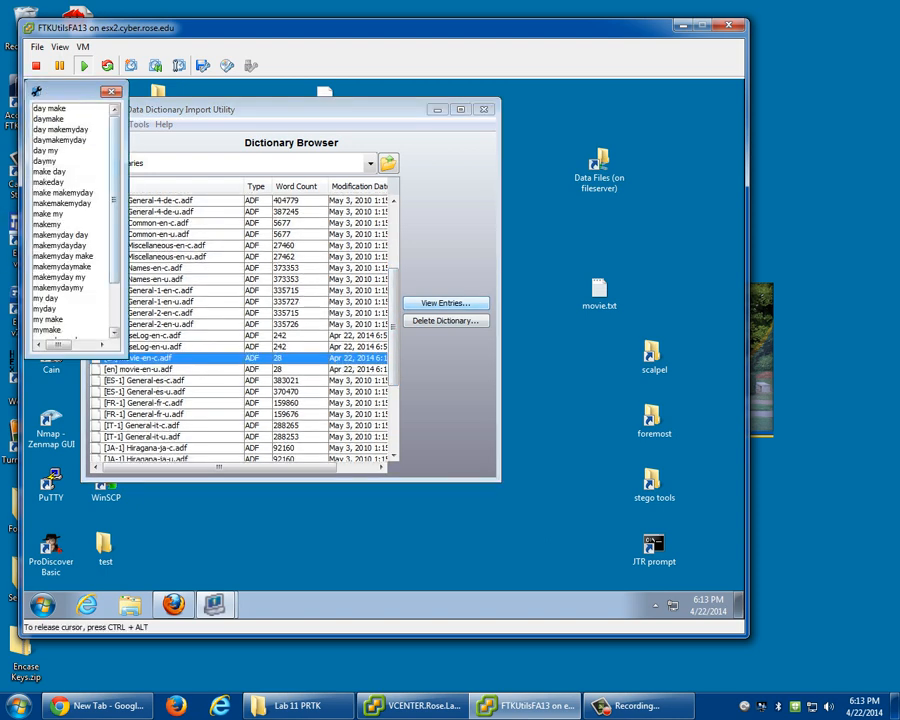
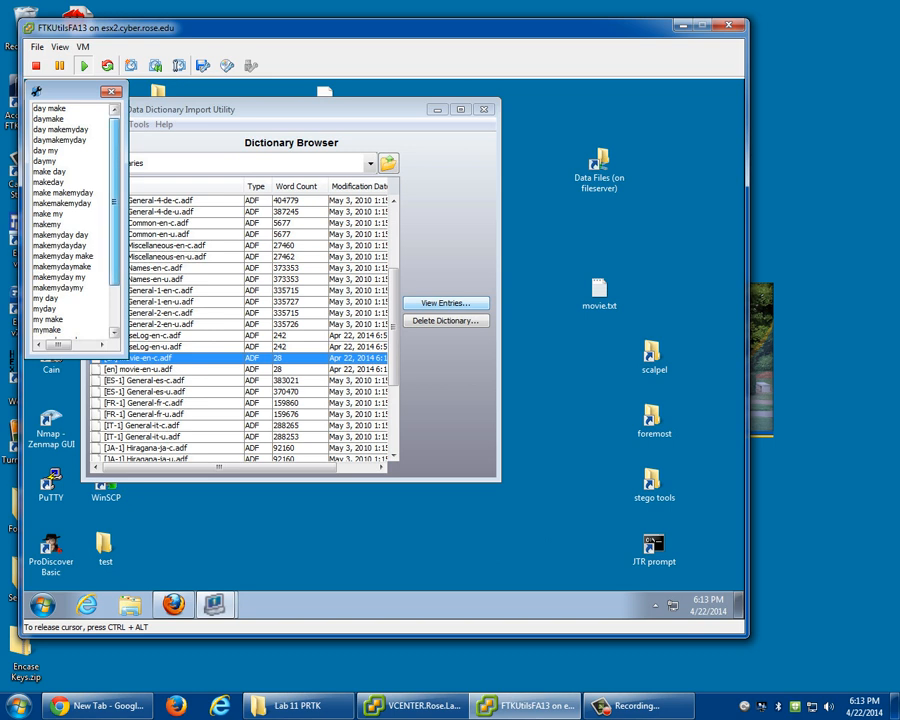
scroll(72, 220, down, 1)
scroll(72, 220, down, 1)
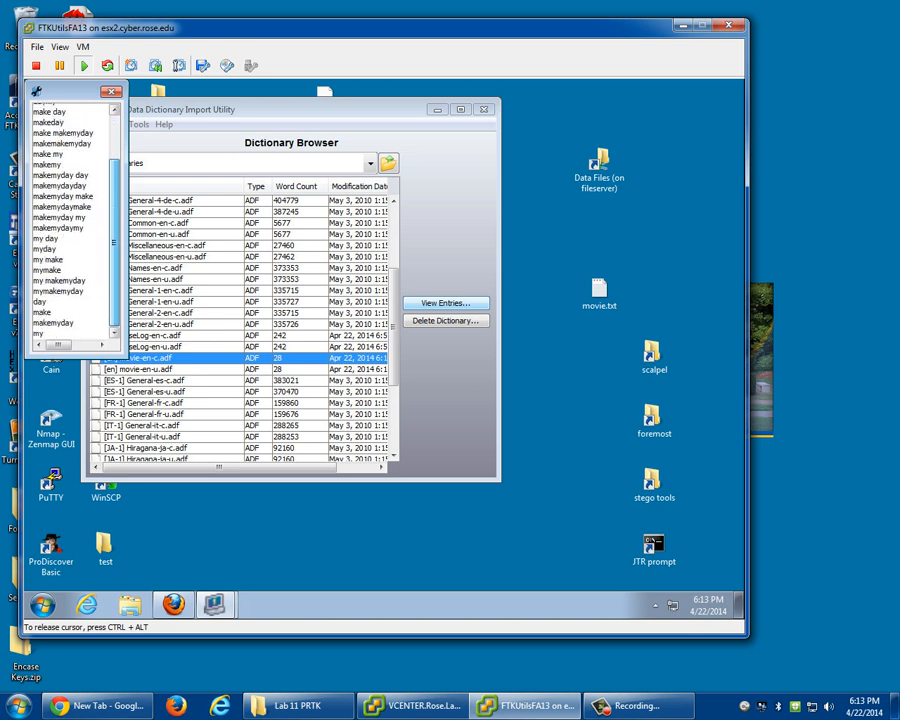
scroll(72, 220, up, 3)
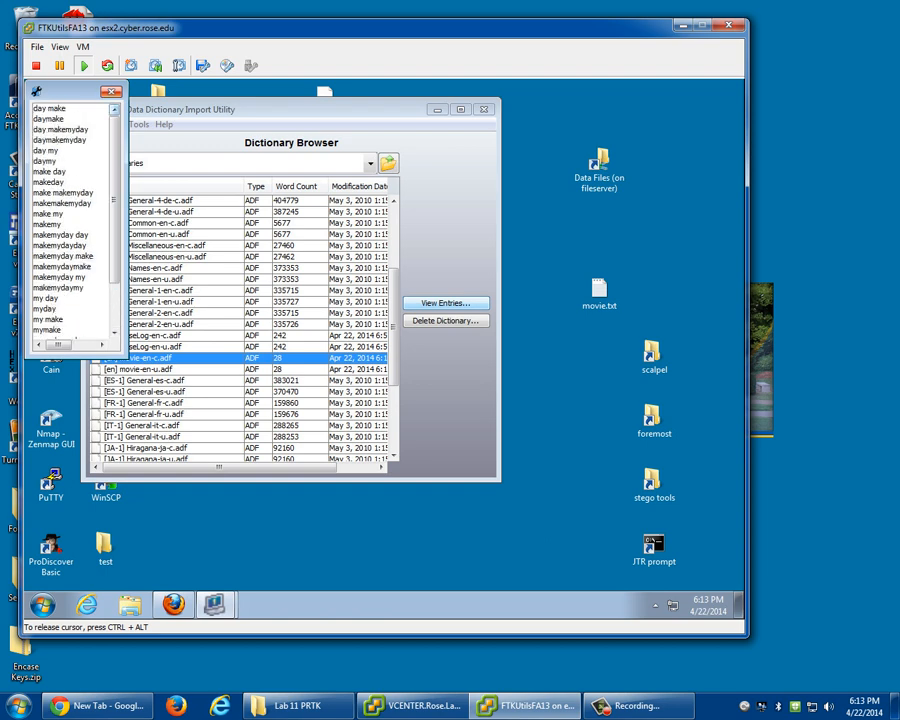
Close the entry list and generate a standard dictionary from movie.txt on the Desktop, deleting the old movie dictionary.
key(alt+F4)
click(118, 124)
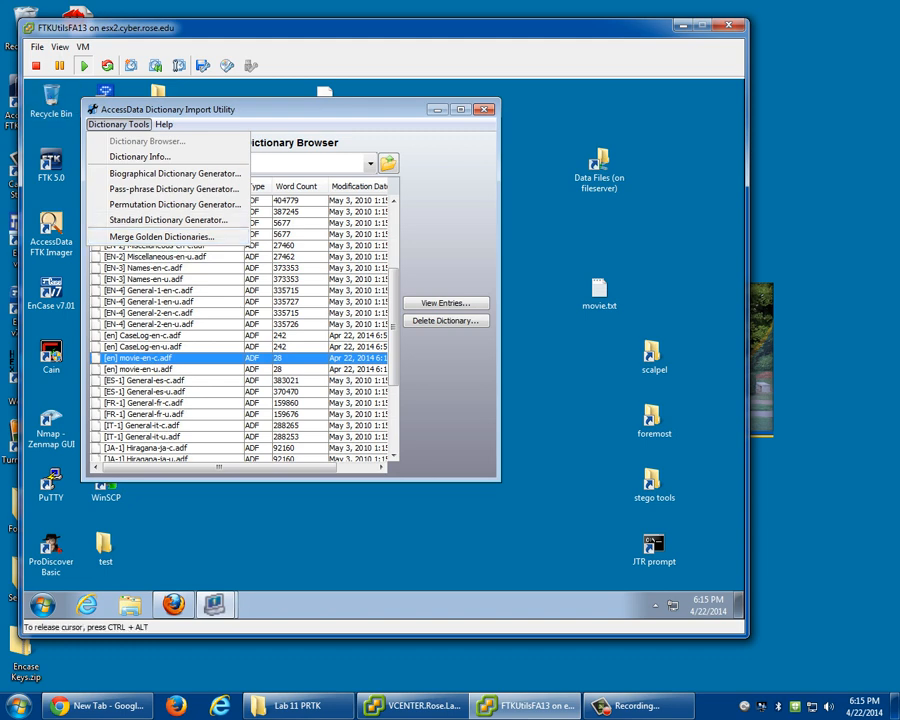
click(168, 219)
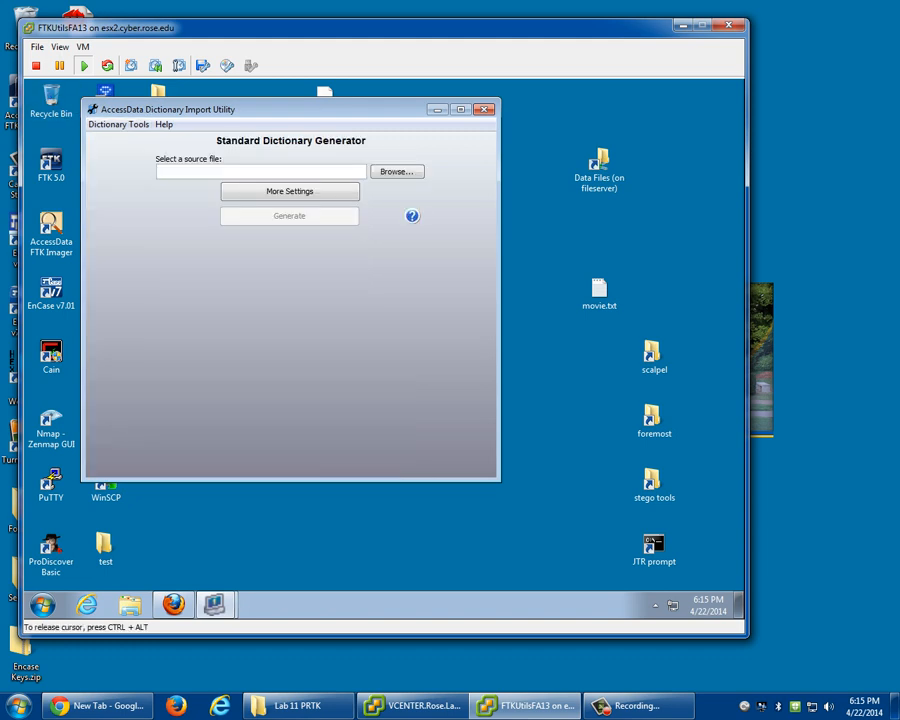
click(396, 171)
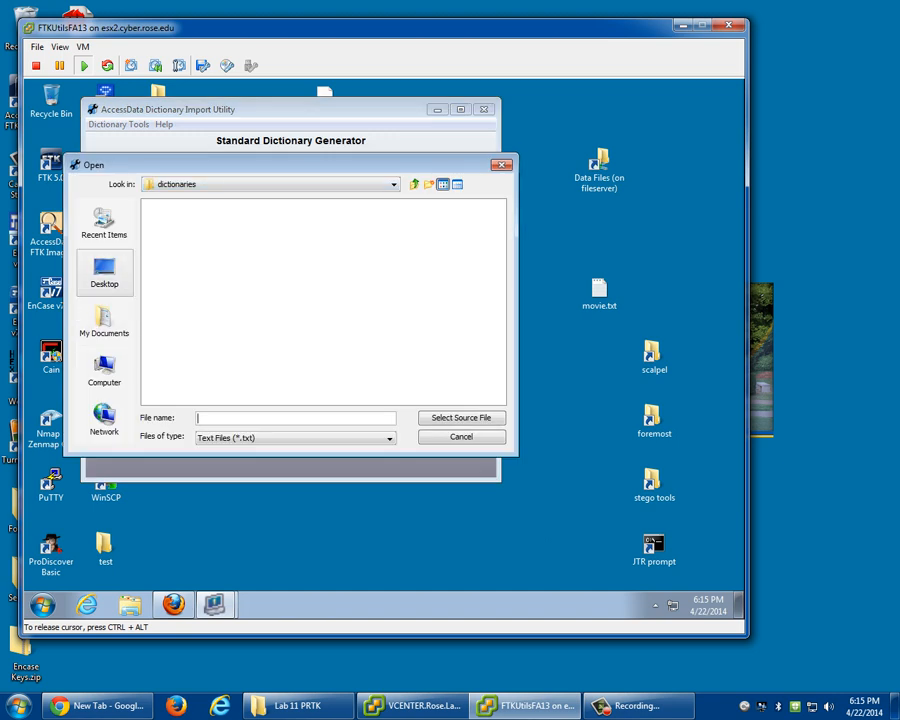
click(104, 270)
click(173, 345)
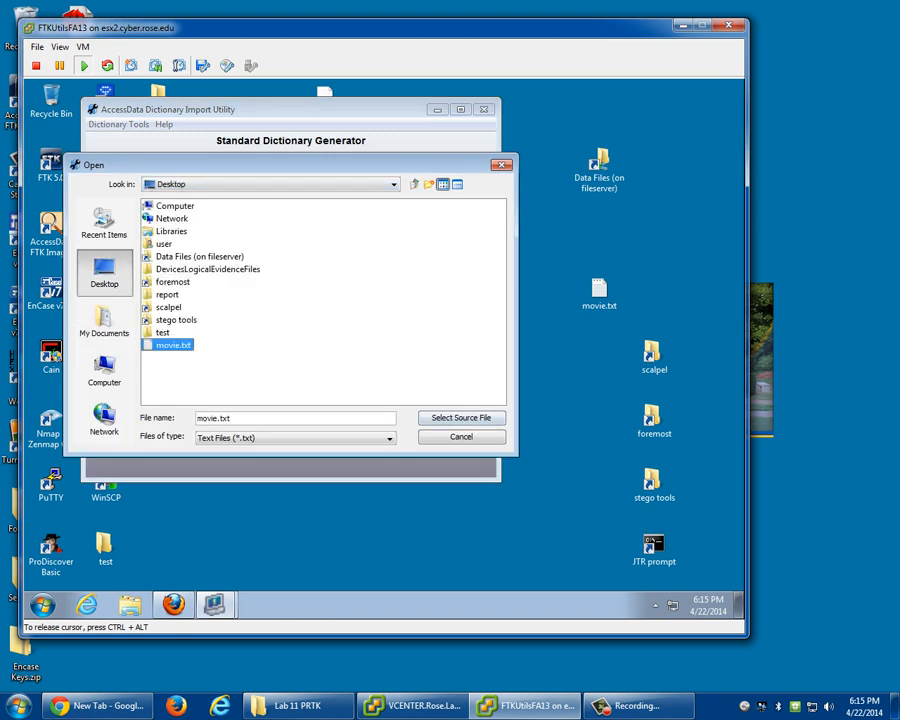
click(461, 418)
click(289, 216)
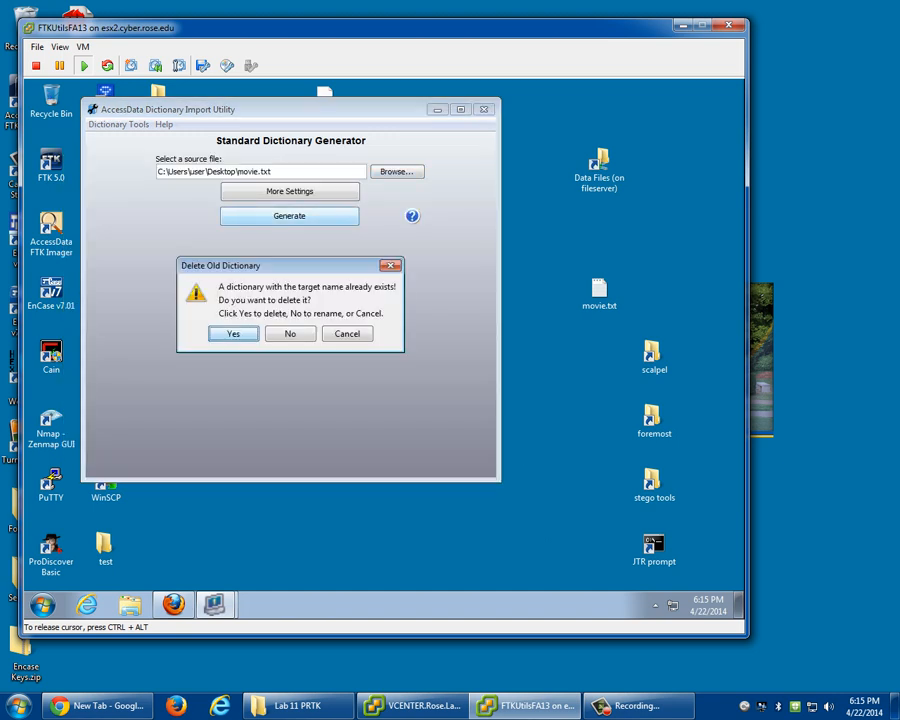
click(233, 333)
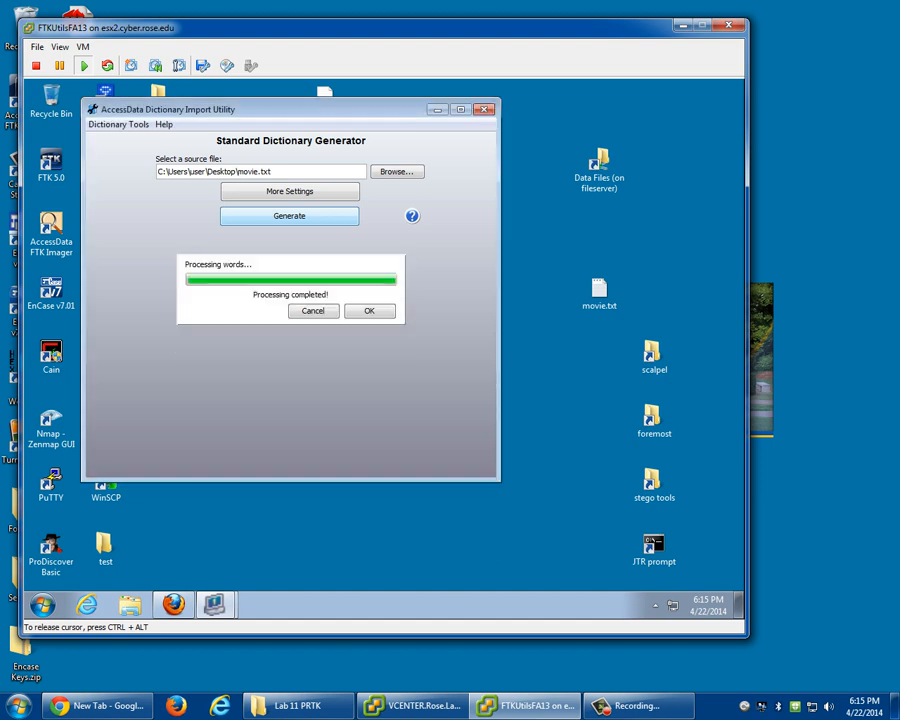
click(369, 311)
Return to the Dictionary Browser, check the word count of the regenerated movie-en-c.adf, and close the Dictionary Import Utility.
click(118, 125)
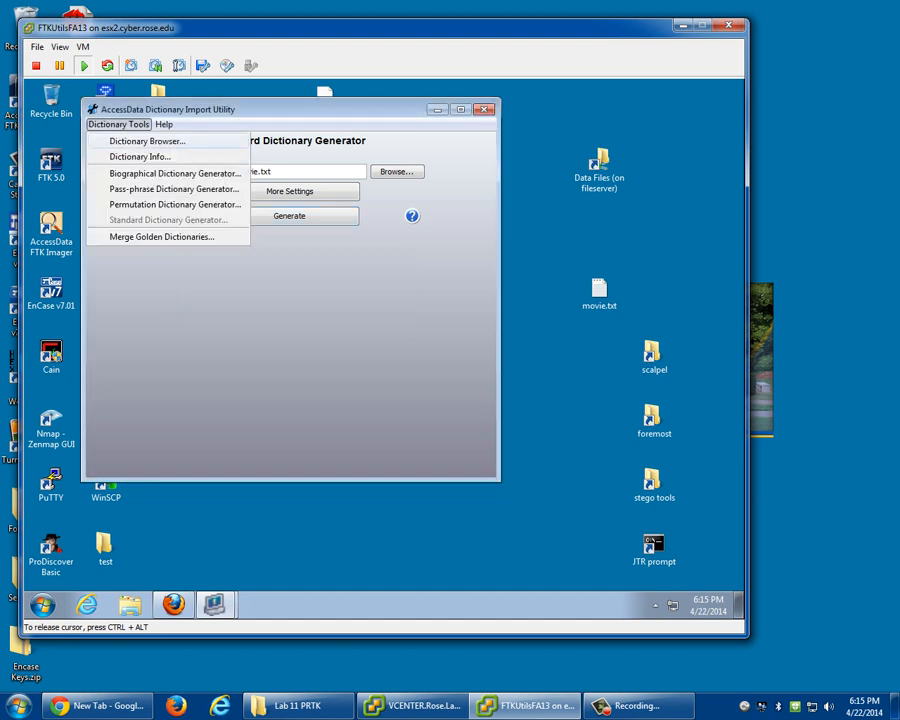
click(145, 141)
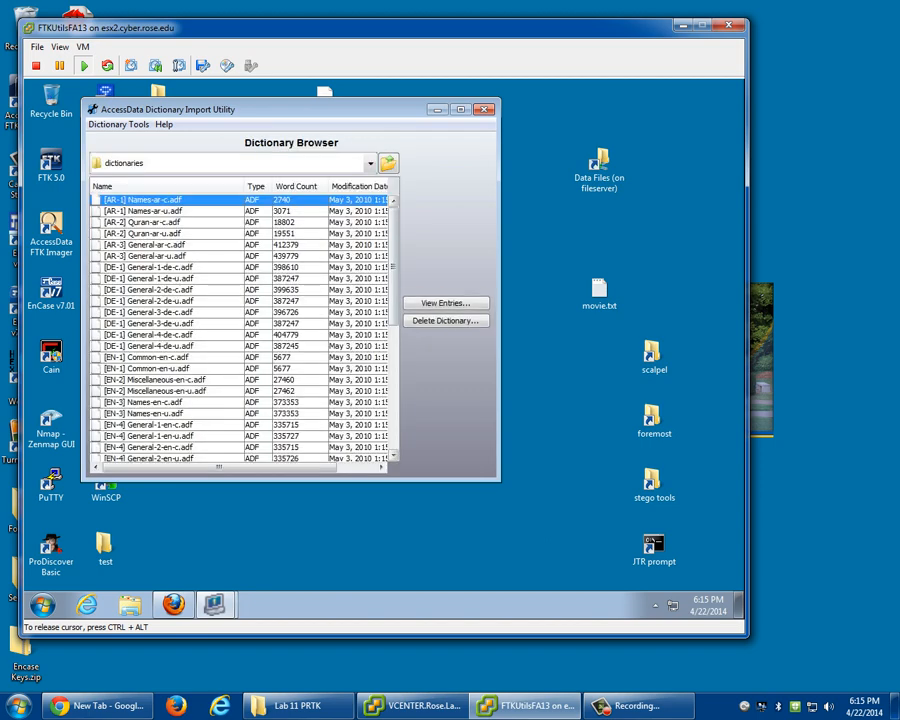
scroll(243, 328, down, 4)
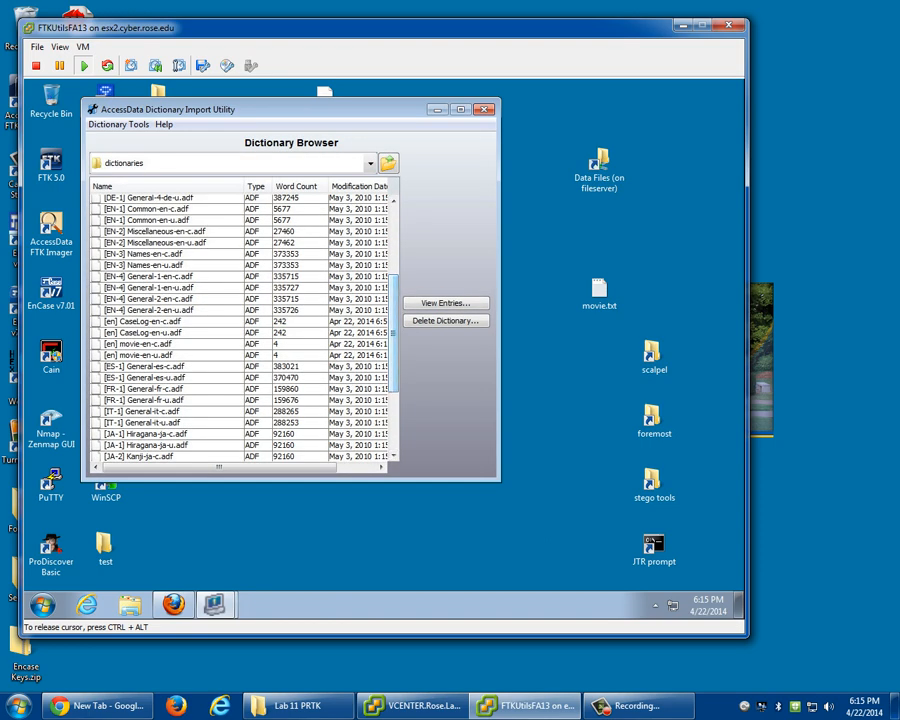
click(143, 333)
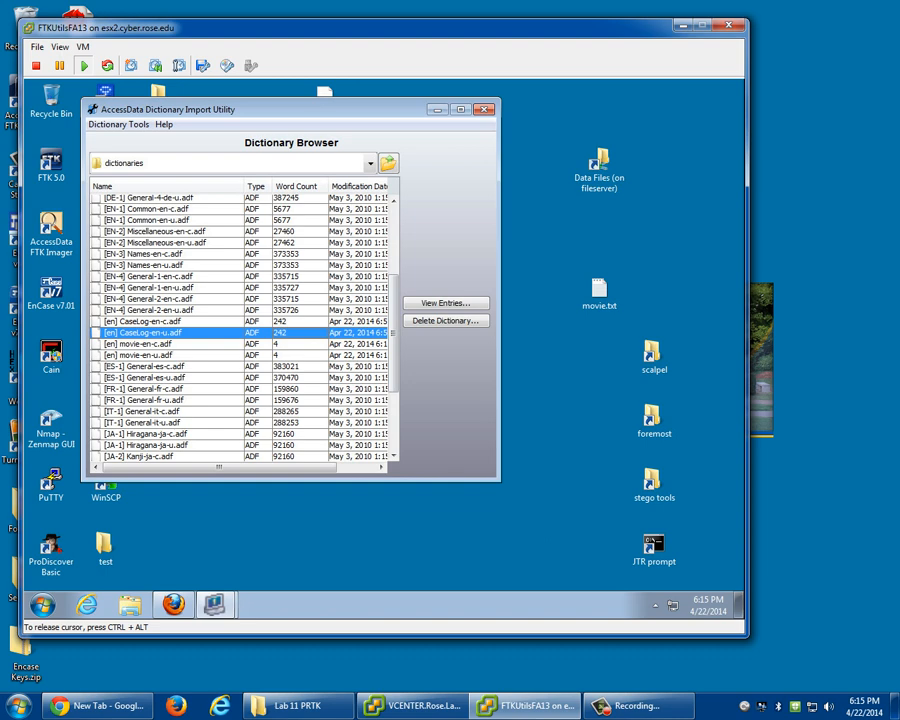
click(138, 344)
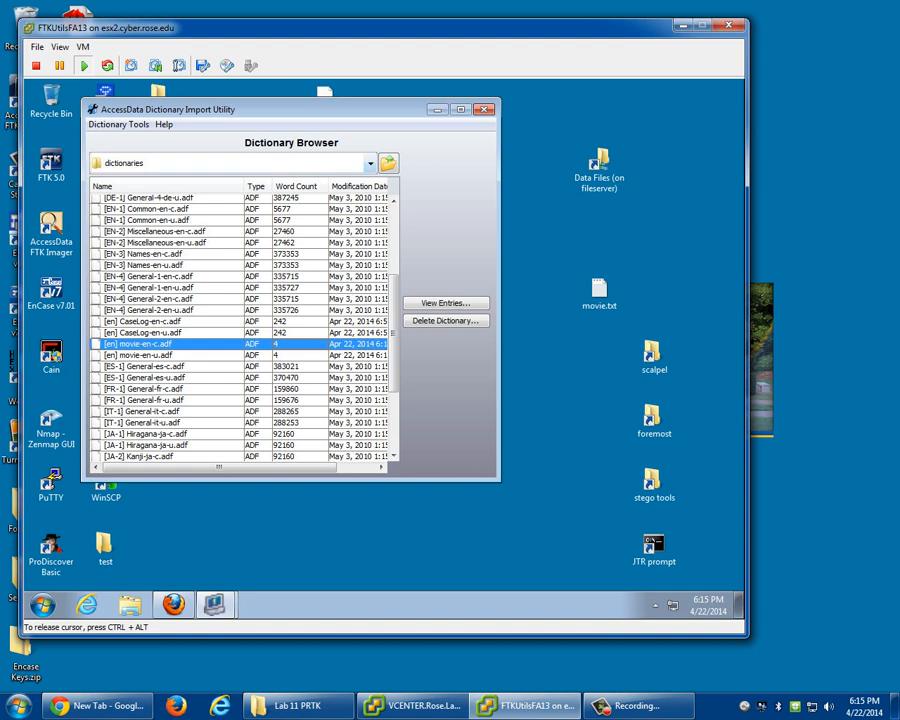
click(119, 125)
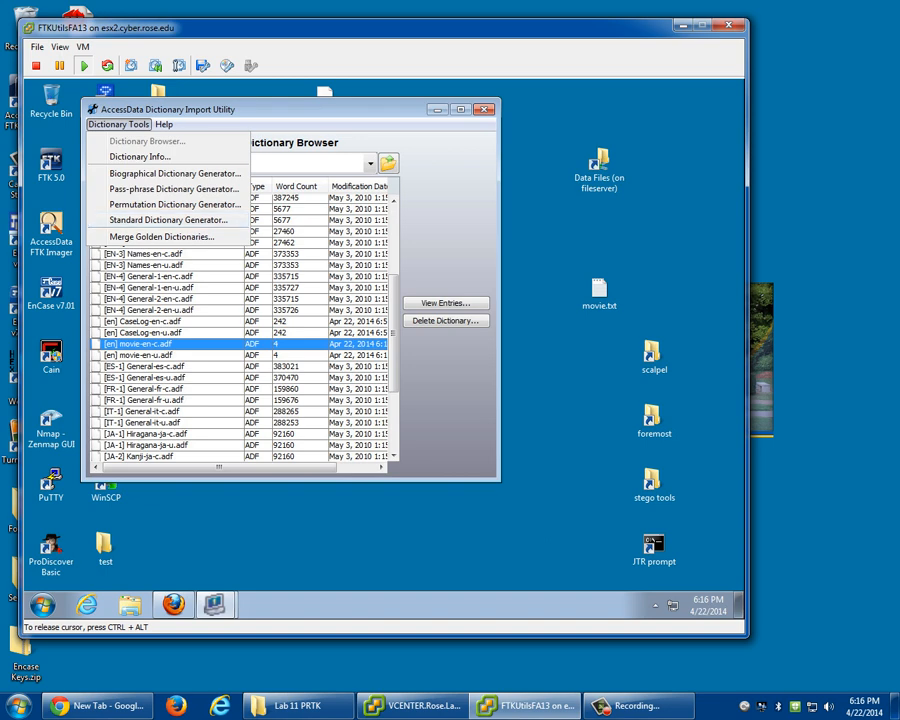
click(370, 163)
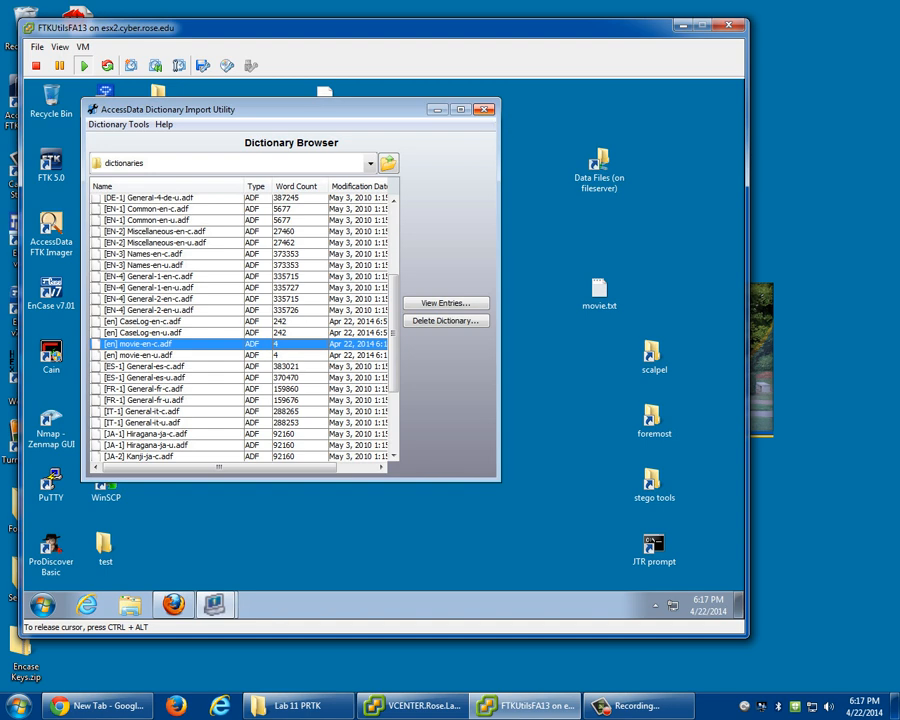
click(484, 110)
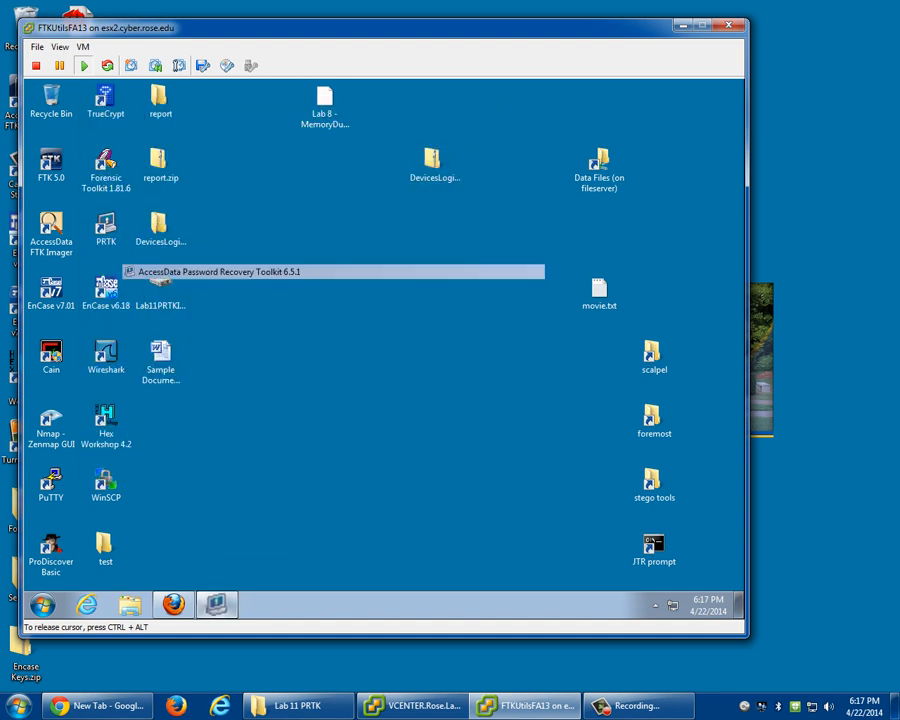
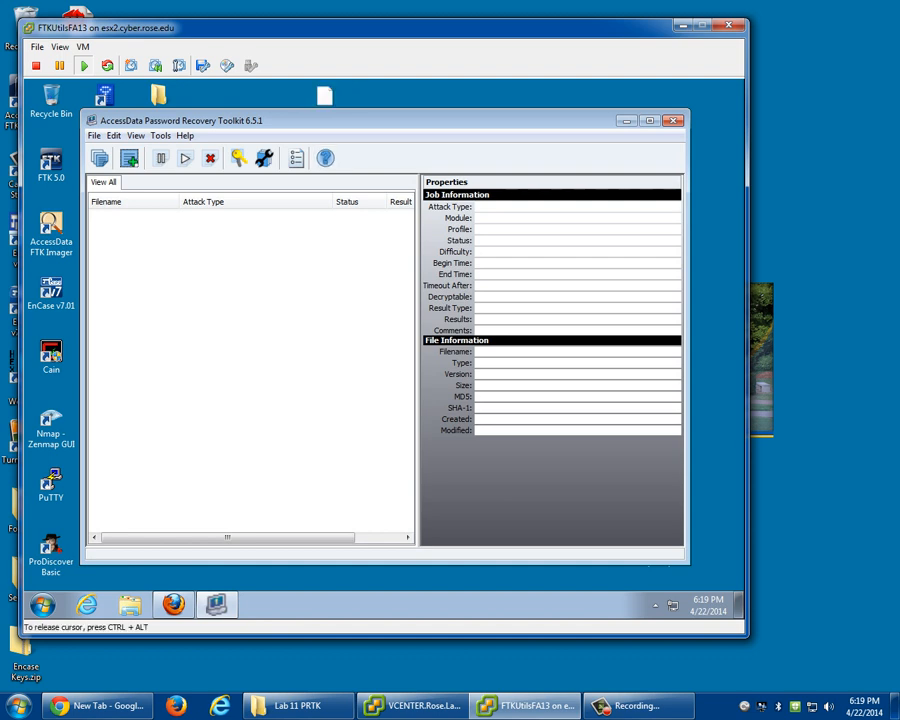
Review the General, Audio Alerts and DropFolder preferences of the Password Recovery Toolkit, and close them without changes.
click(135, 135)
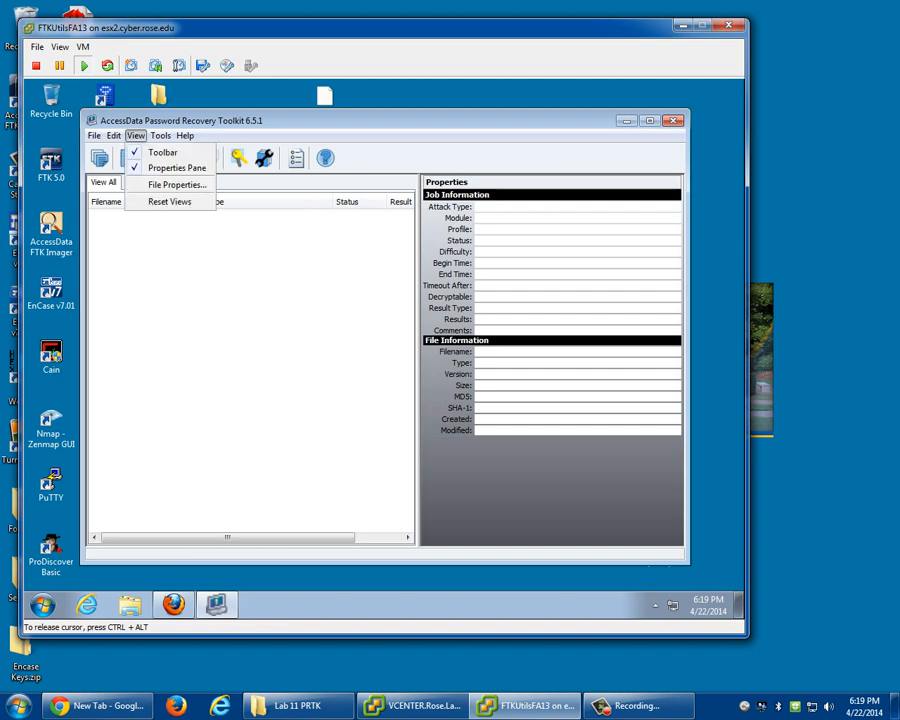
mouse_move(160, 135)
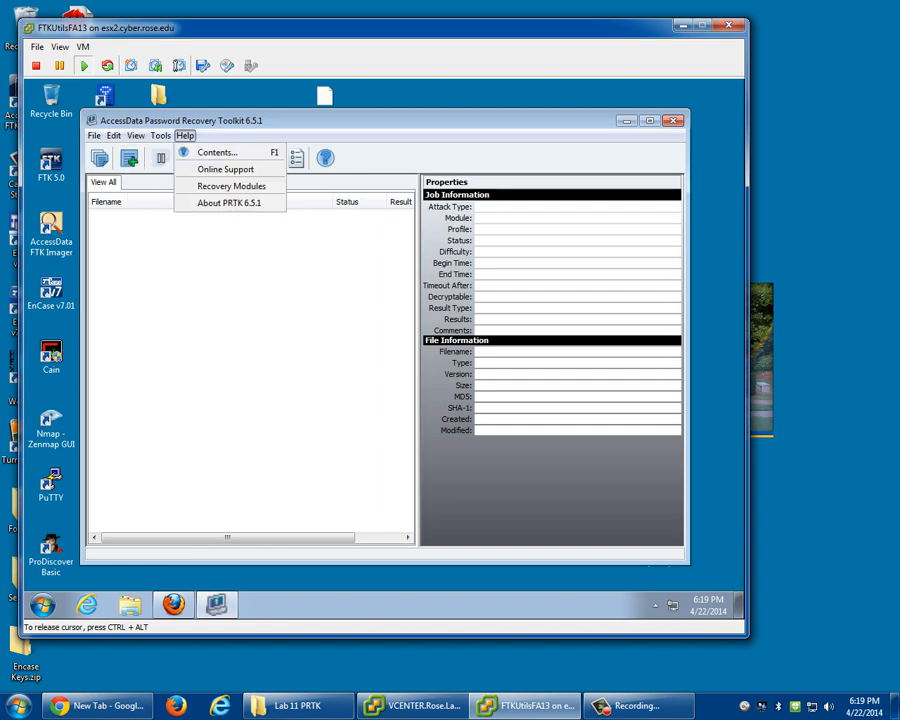
click(185, 135)
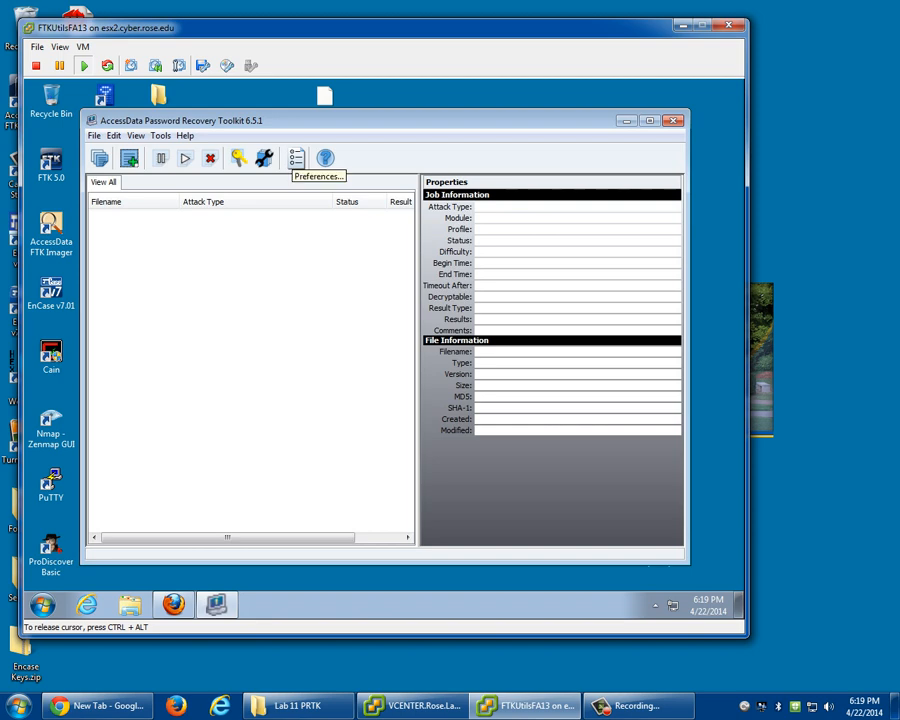
click(296, 158)
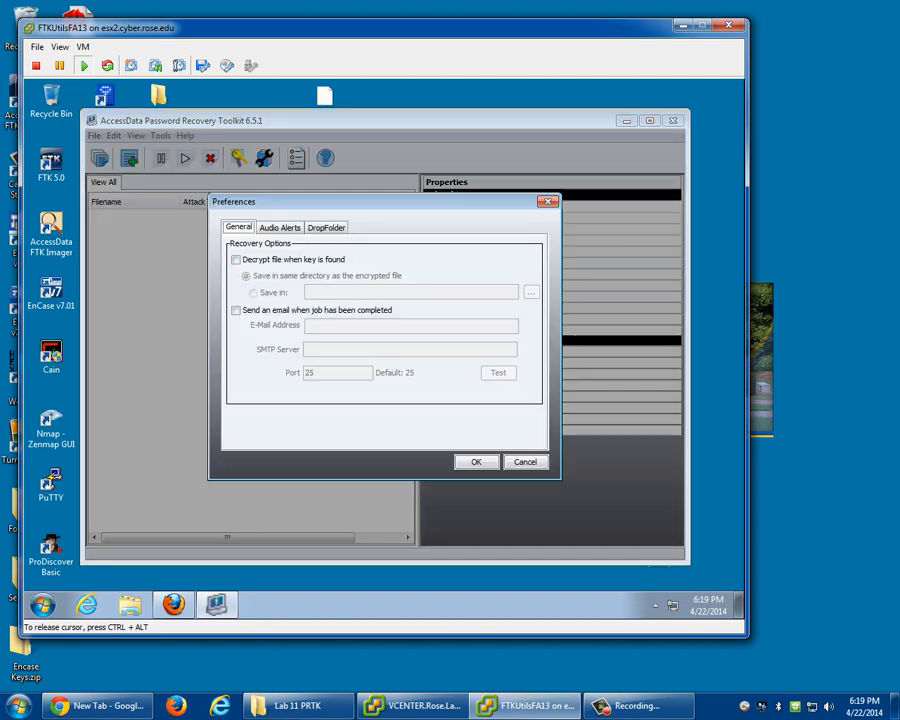
click(280, 228)
click(326, 228)
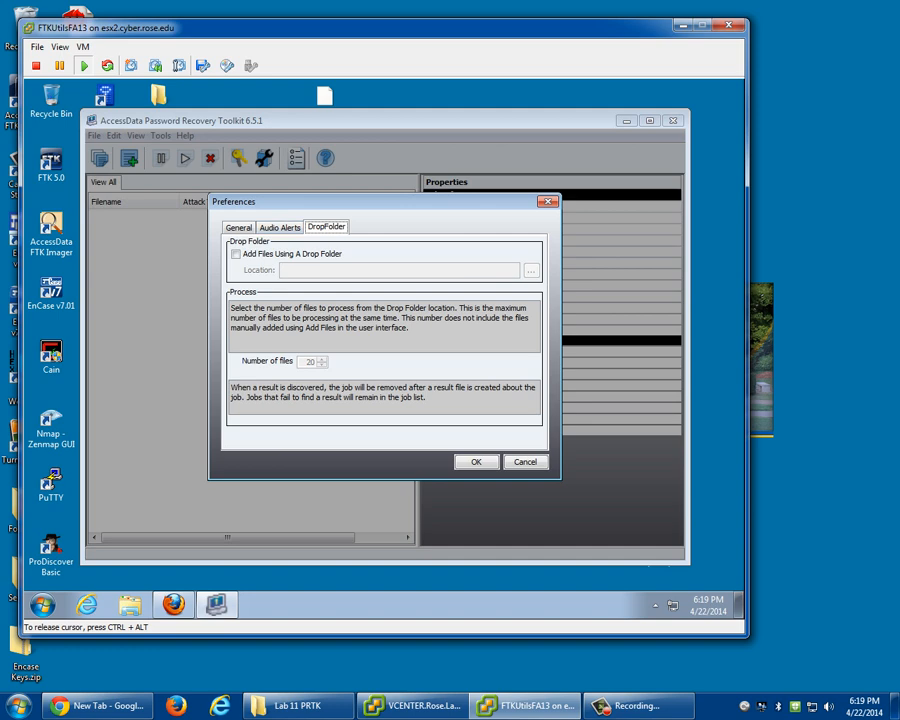
click(525, 462)
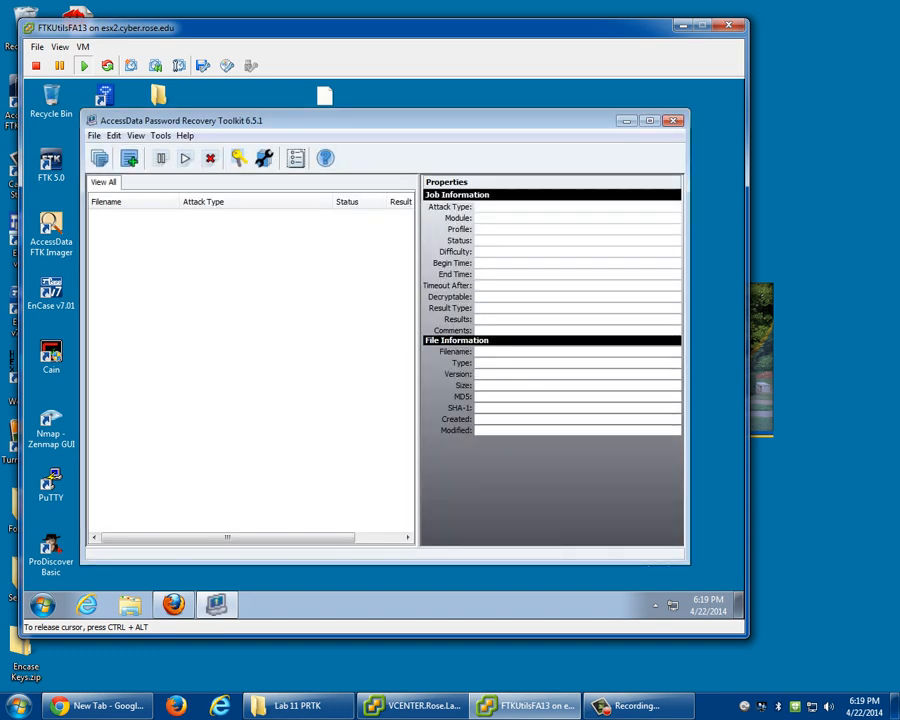
Start a new user-defined rule, name it with a first name, and add Golden Dictionary to its definition.
click(135, 135)
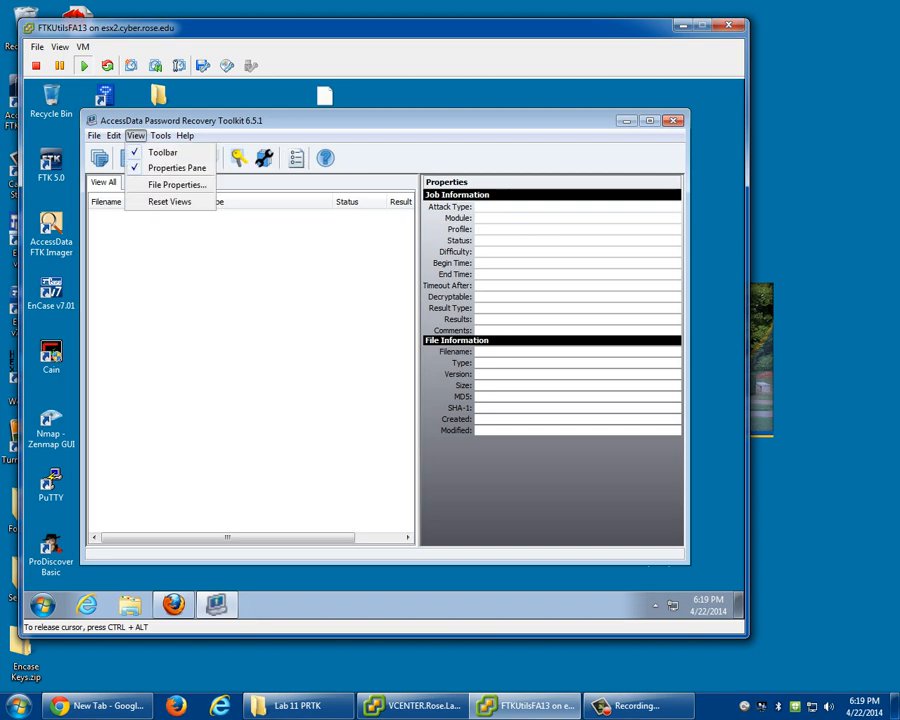
mouse_move(114, 136)
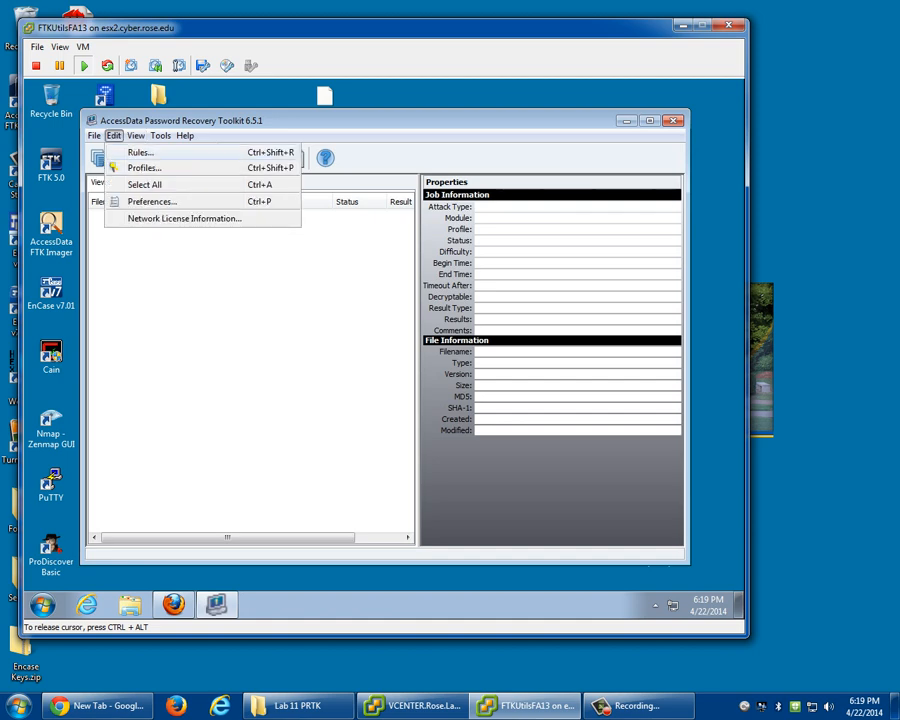
click(140, 152)
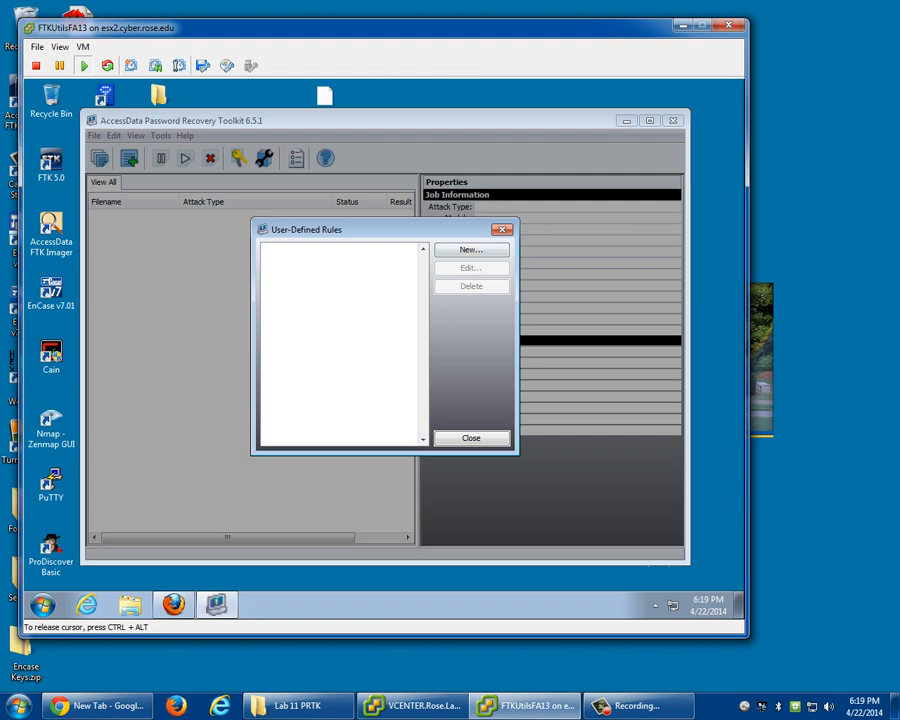
key(Return)
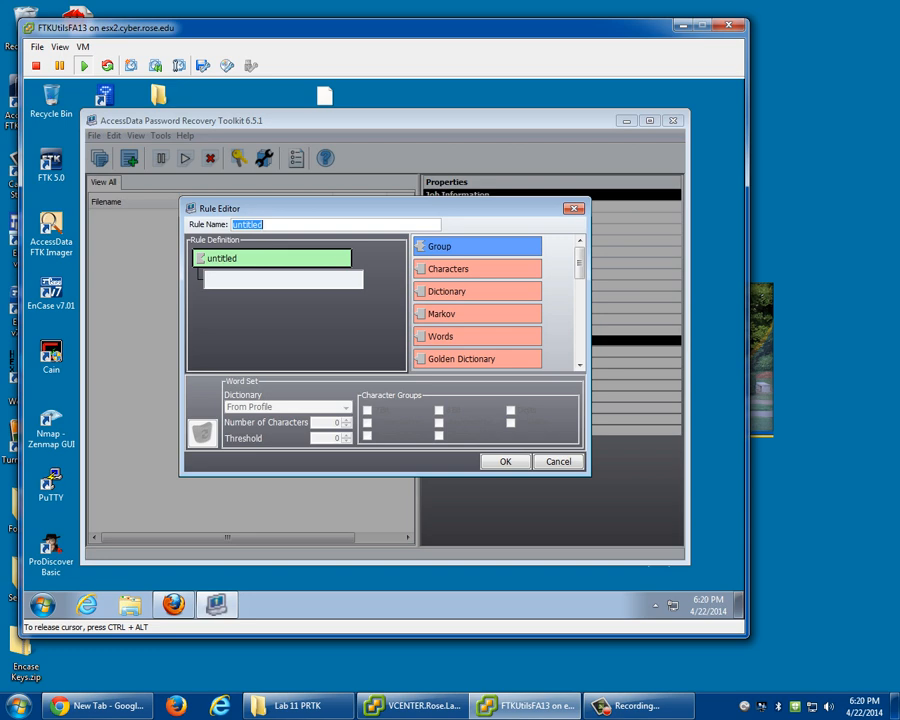
text(Ken)
drag(462, 358, 280, 279)
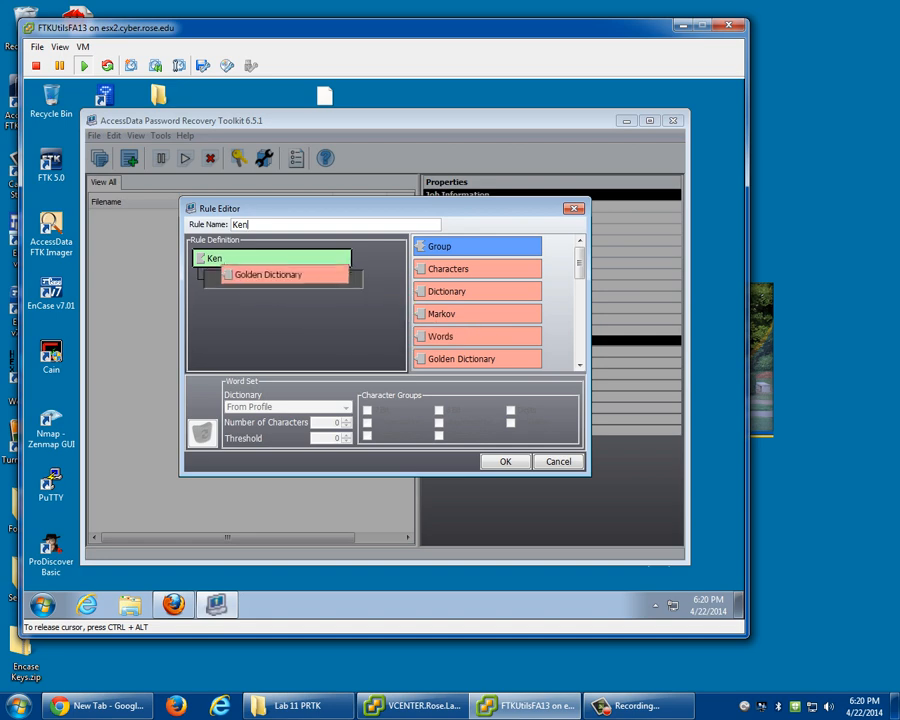
drag(441, 336, 248, 312)
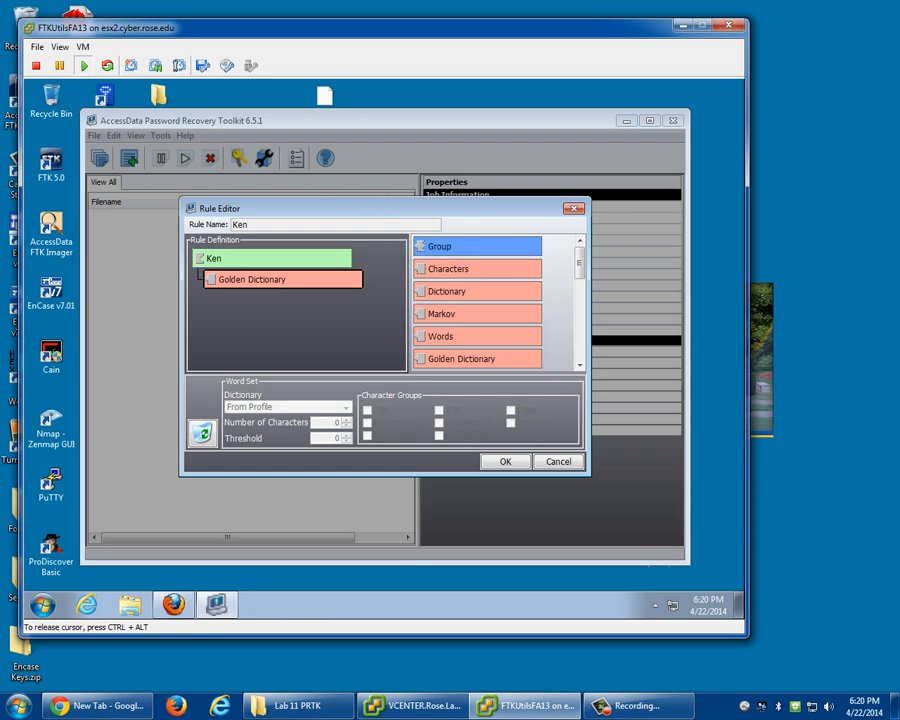
Replace Golden Dictionary in the rule definition with Two Uppercase, Secondary and Russian on English Keyboard, nested in that order.
scroll(478, 302, down, 10)
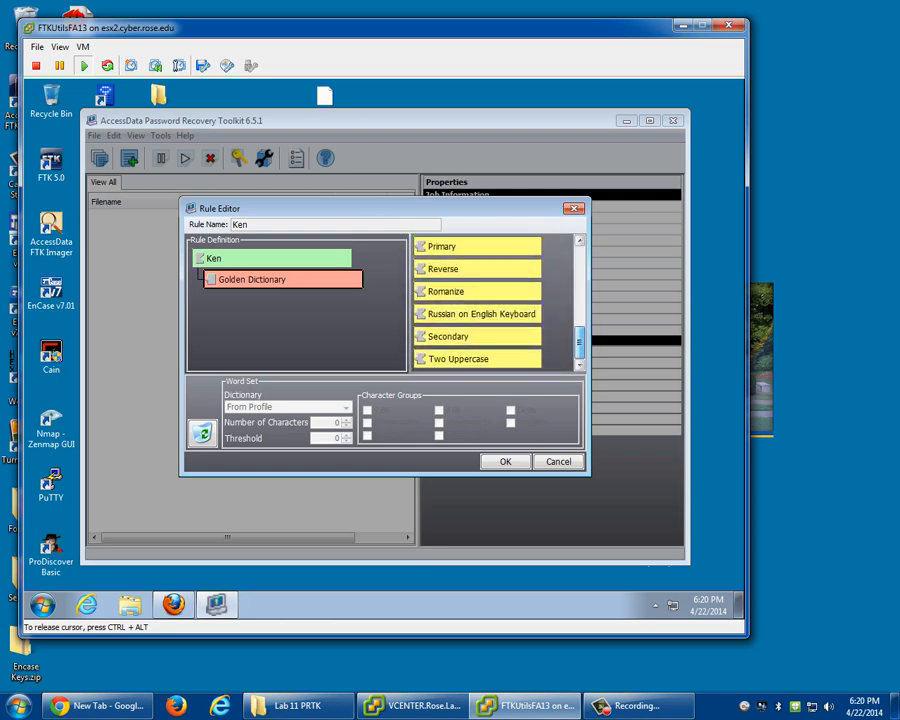
drag(470, 358, 300, 300)
key(Delete)
drag(459, 358, 240, 278)
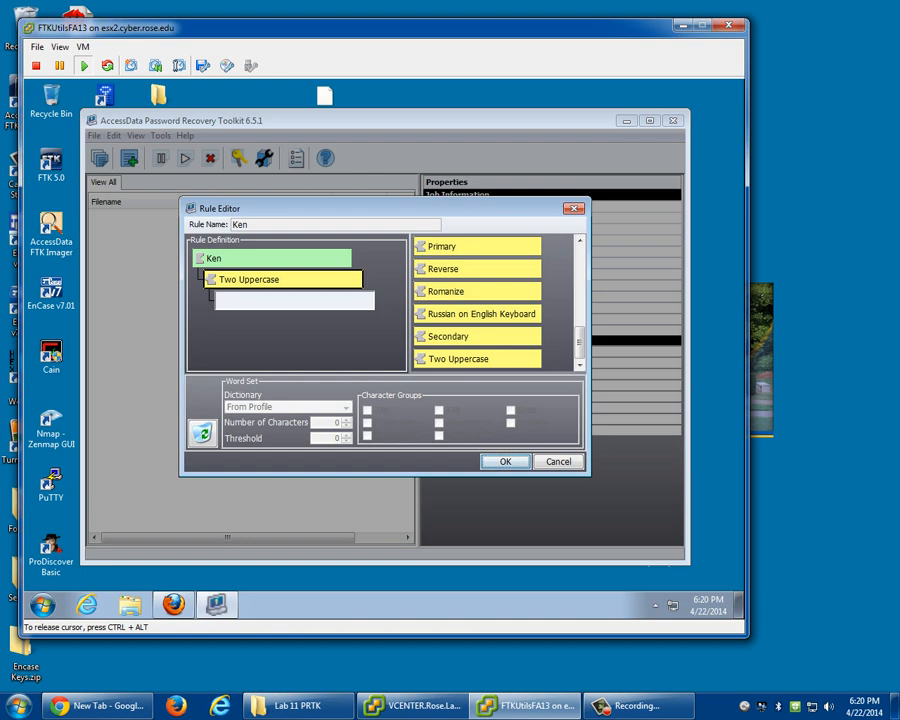
drag(450, 337, 256, 300)
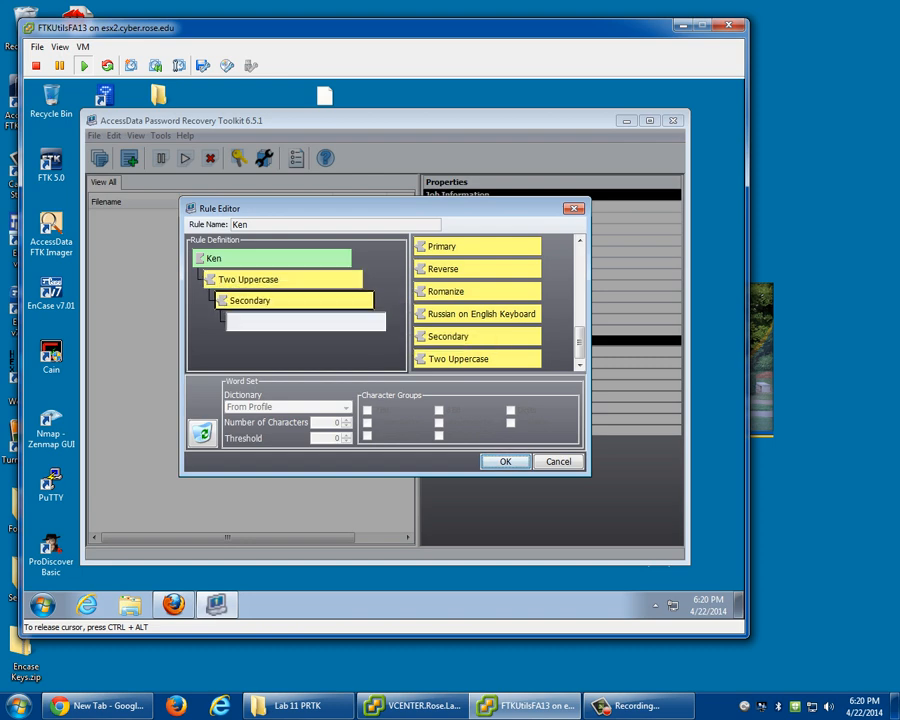
drag(481, 313, 300, 321)
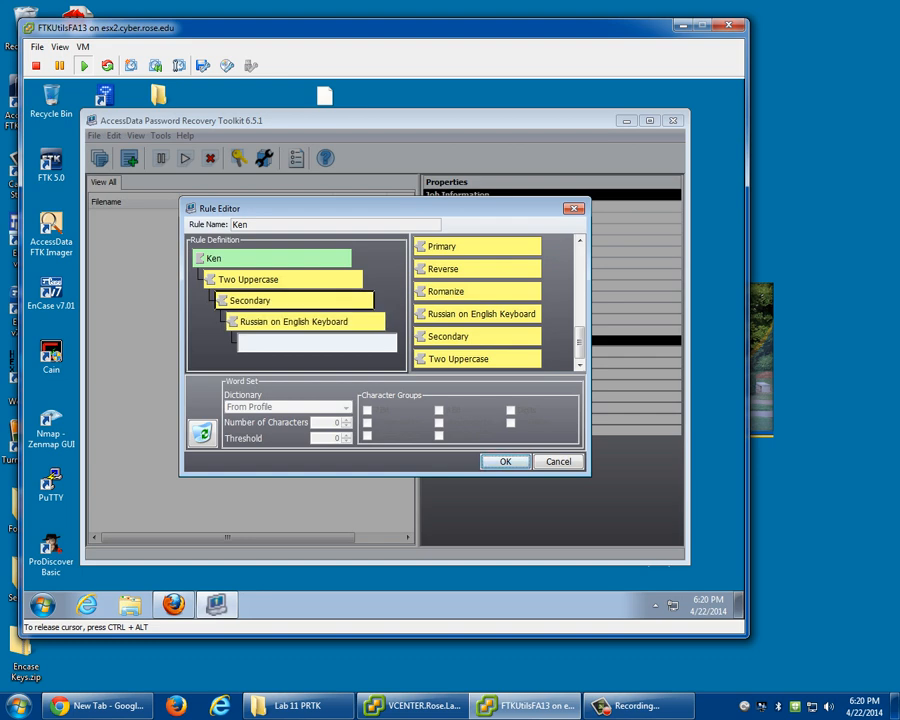
Look back through the available rule components, discard the new rule, and close the User-Defined Rules list.
scroll(478, 302, up, 5)
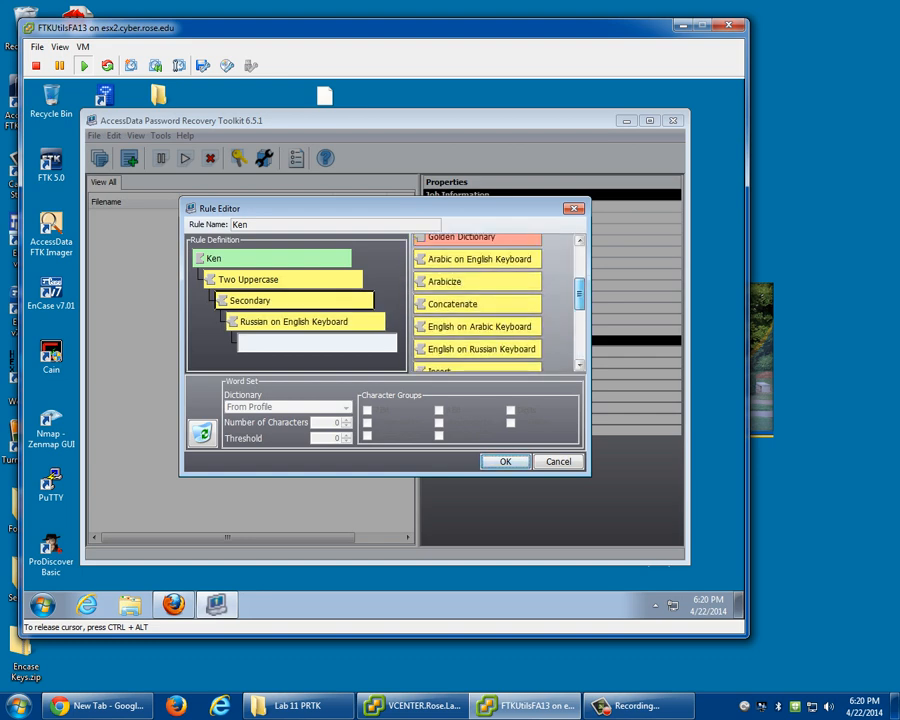
scroll(478, 302, up, 3)
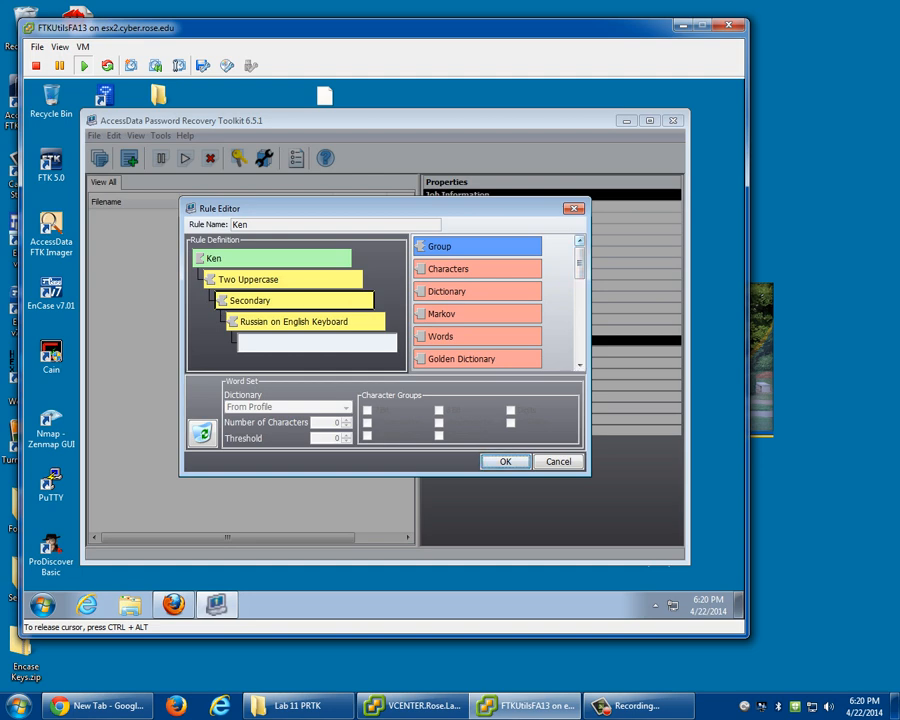
click(505, 461)
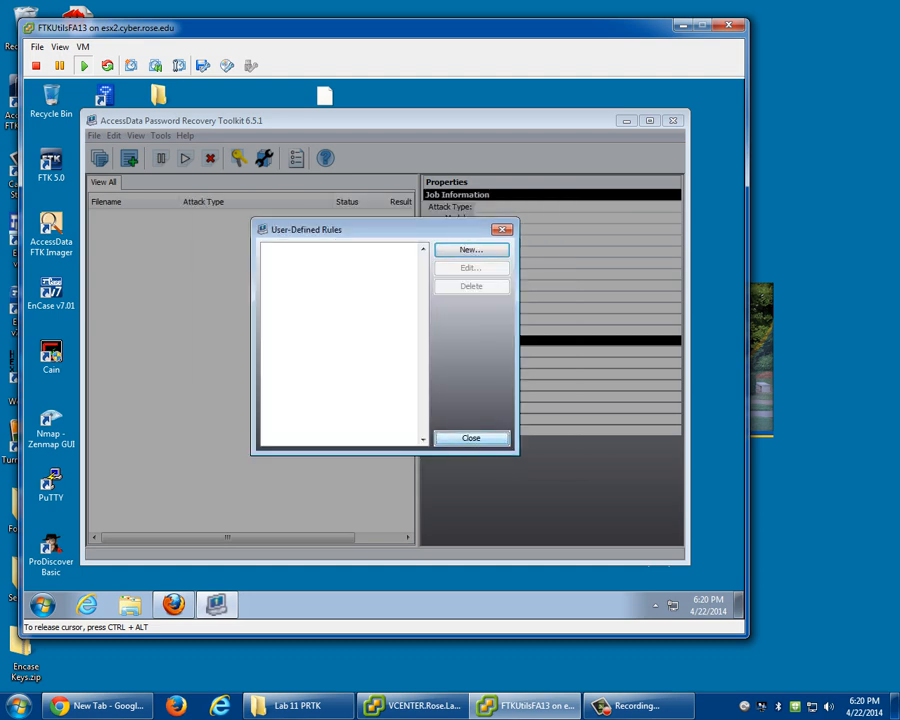
key(Escape)
Open the English (default) profile for editing and look through its dictionaries, briefly selecting and deselecting CaseLog-en.
key(alt+e)
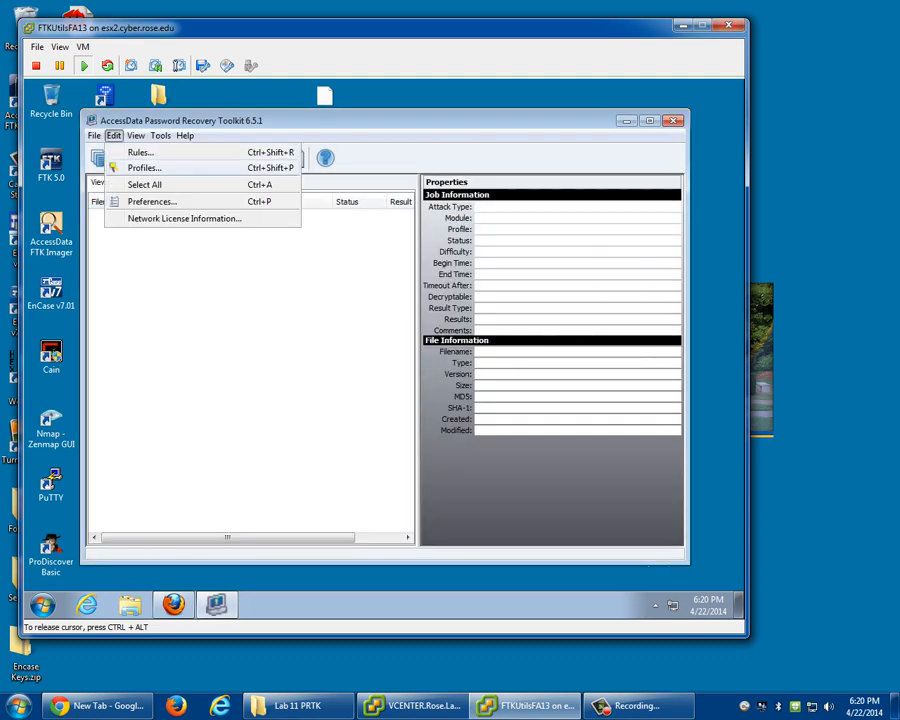
key(Return)
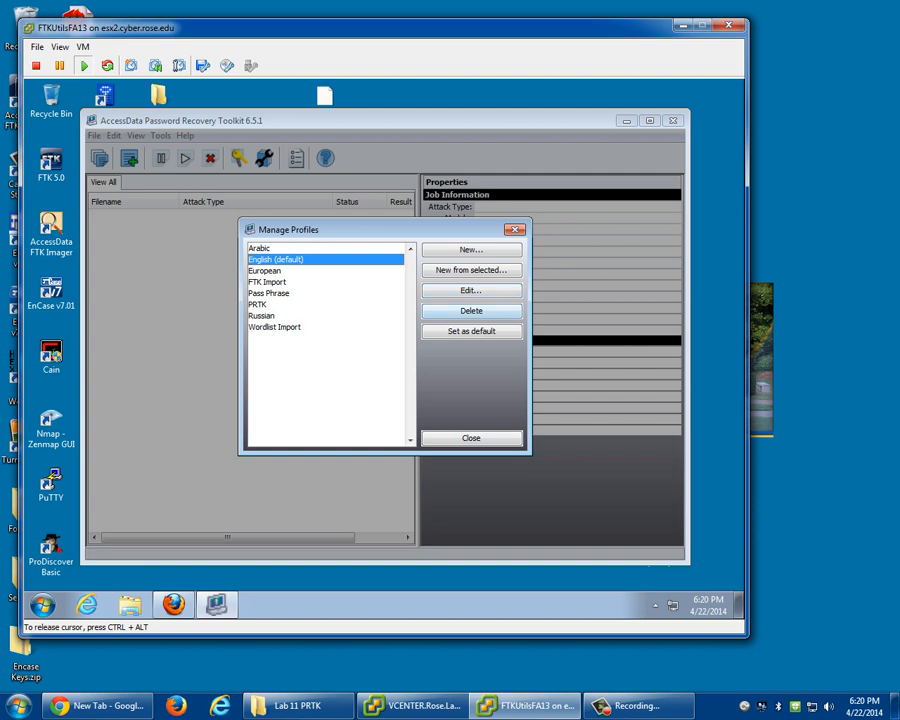
click(471, 290)
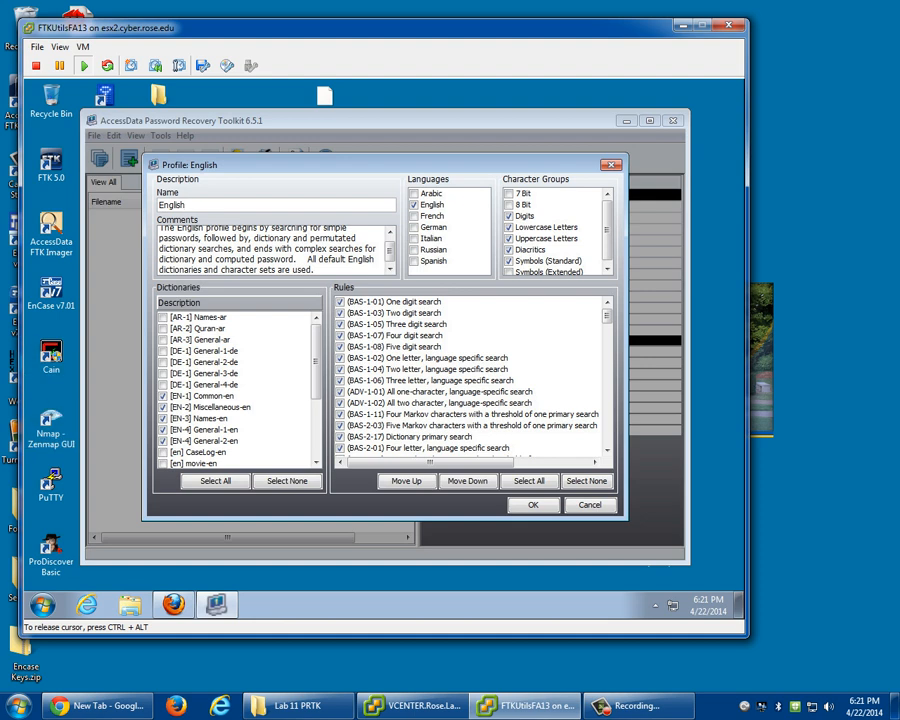
click(163, 452)
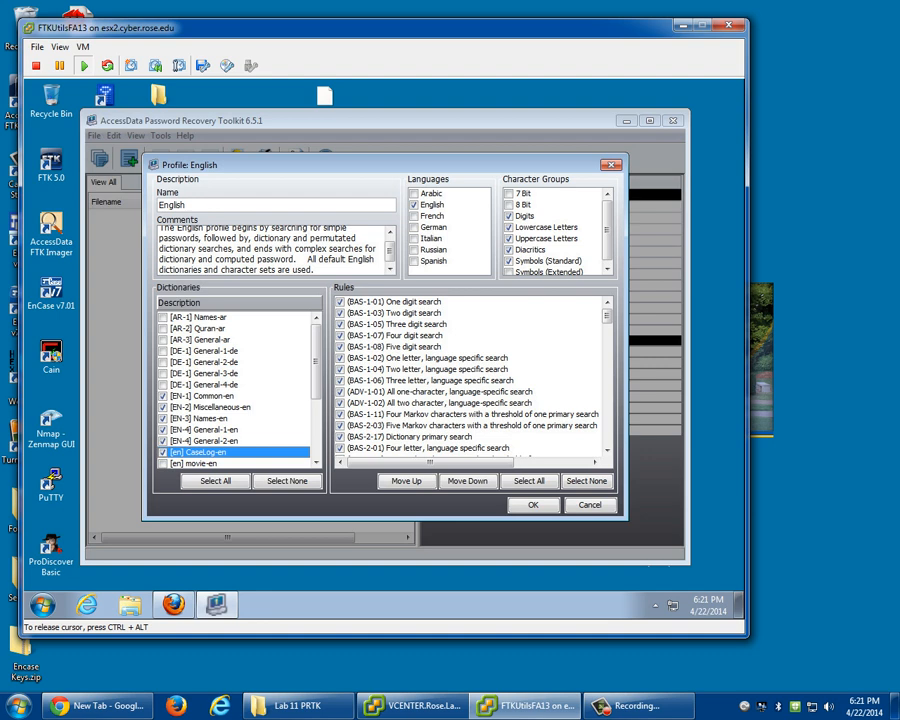
key(space)
scroll(235, 390, down, 4)
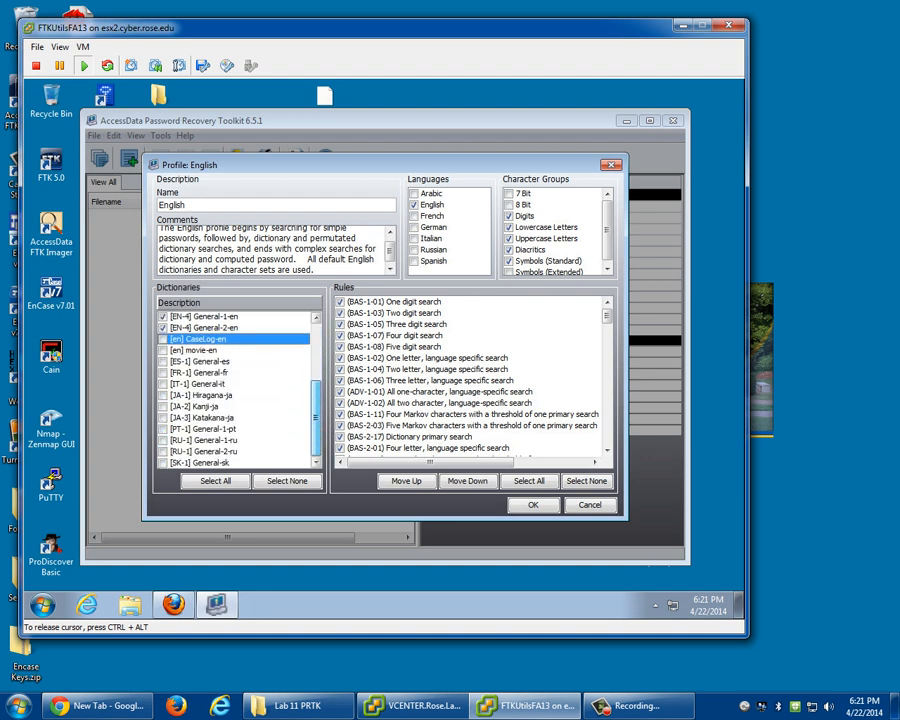
scroll(235, 390, up, 4)
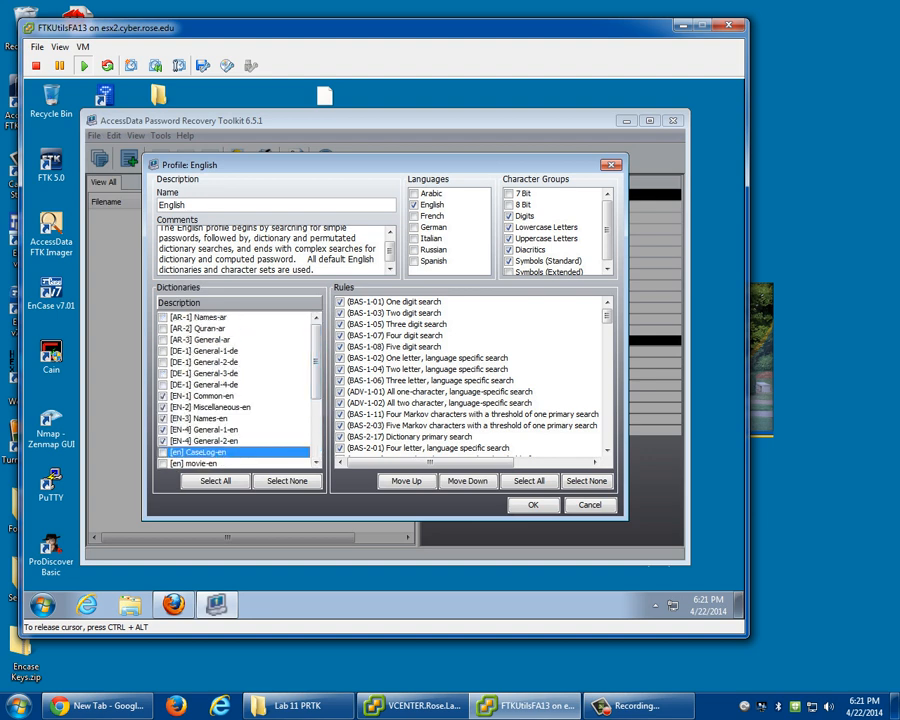
Examine the English profile's character groups and its whole list of rules, from the digit searches through to the Social Security Number search.
scroll(553, 230, down, 1)
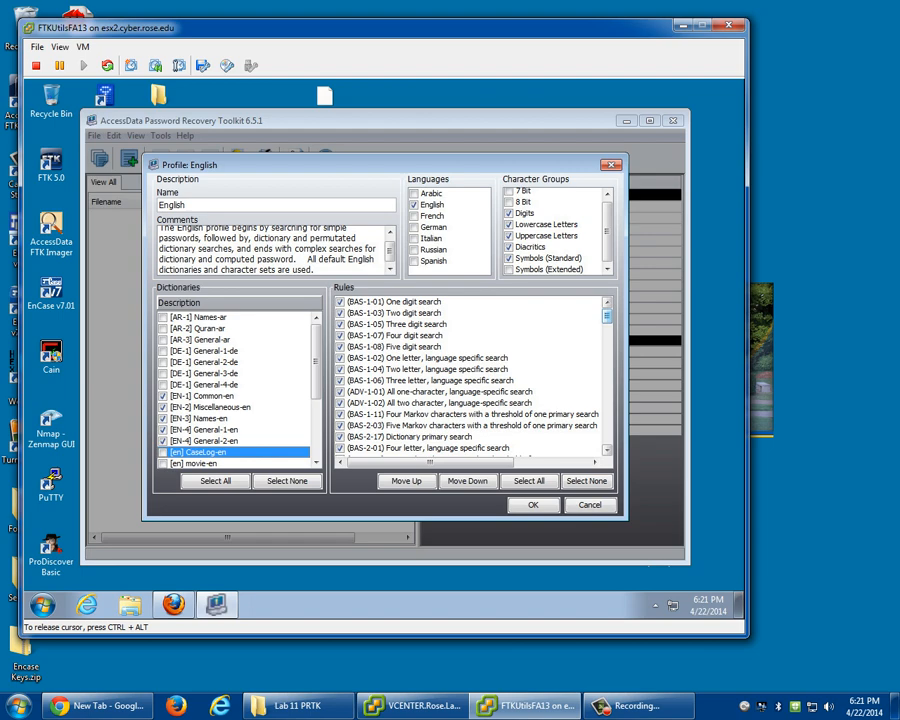
scroll(470, 375, down, 5)
scroll(470, 375, up, 5)
scroll(470, 375, down, 15)
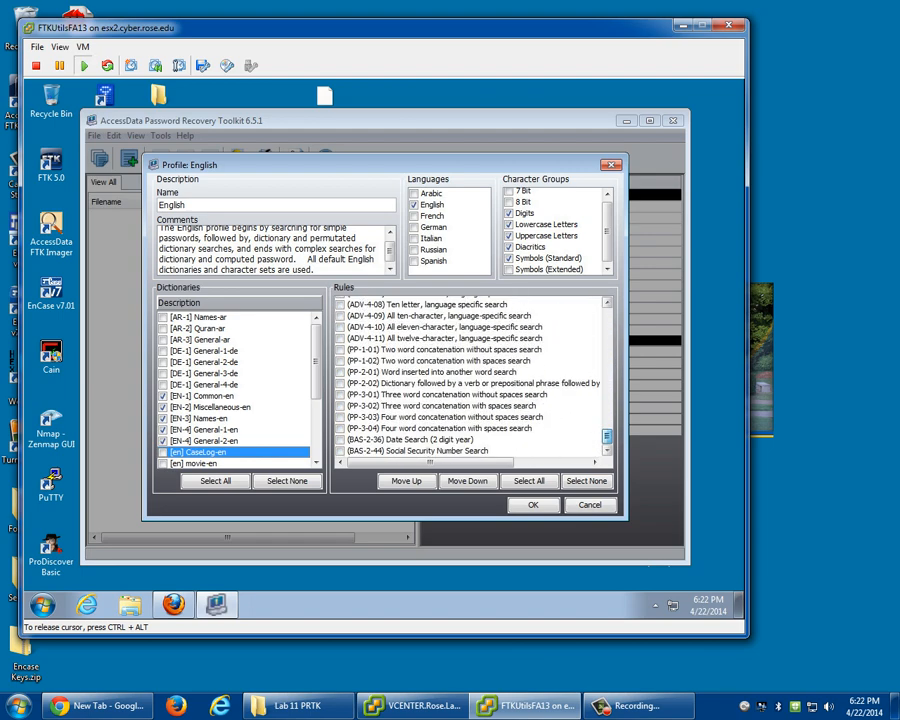
scroll(470, 375, up, 15)
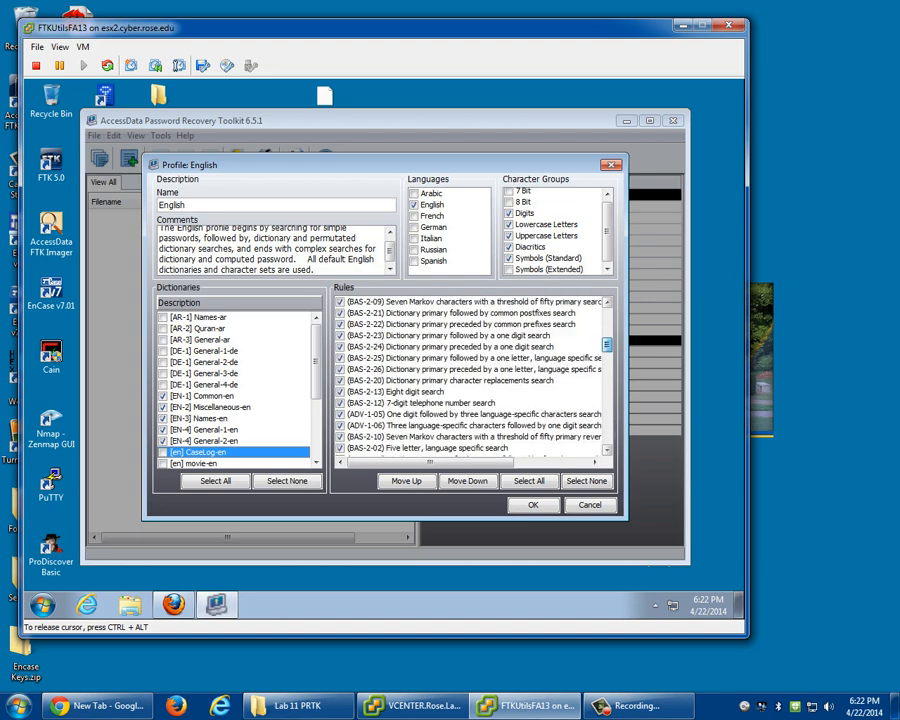
scroll(470, 375, up, 2)
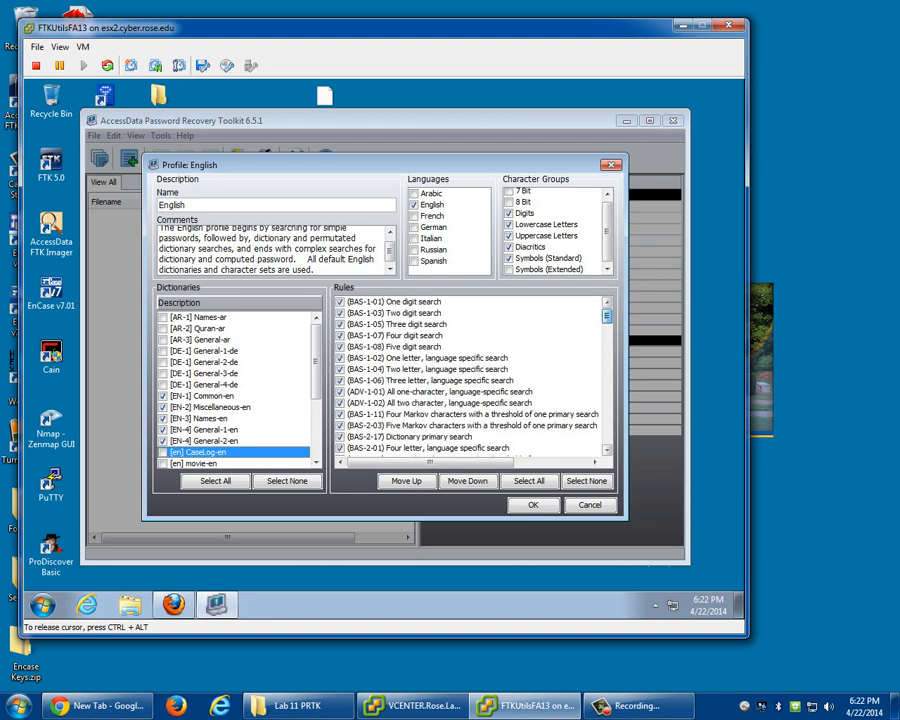
scroll(470, 375, down, 6)
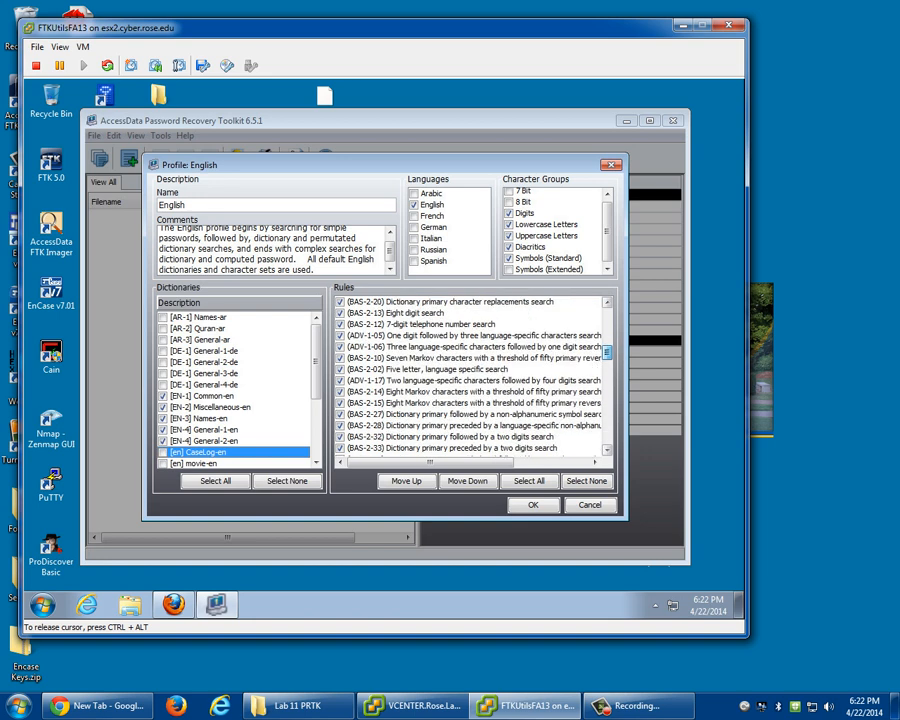
scroll(470, 375, down, 6)
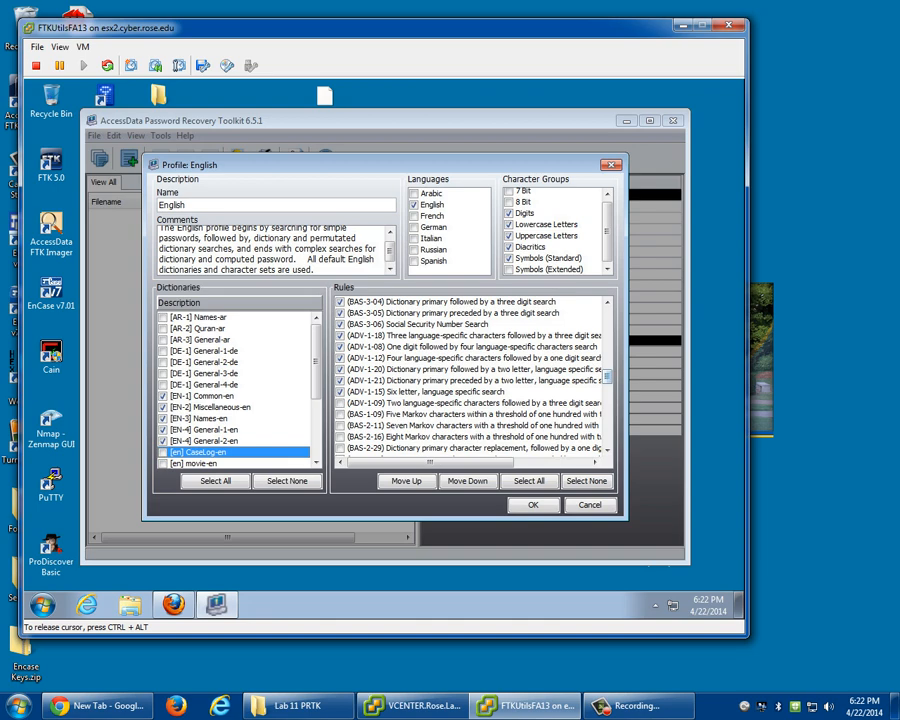
scroll(470, 375, down, 10)
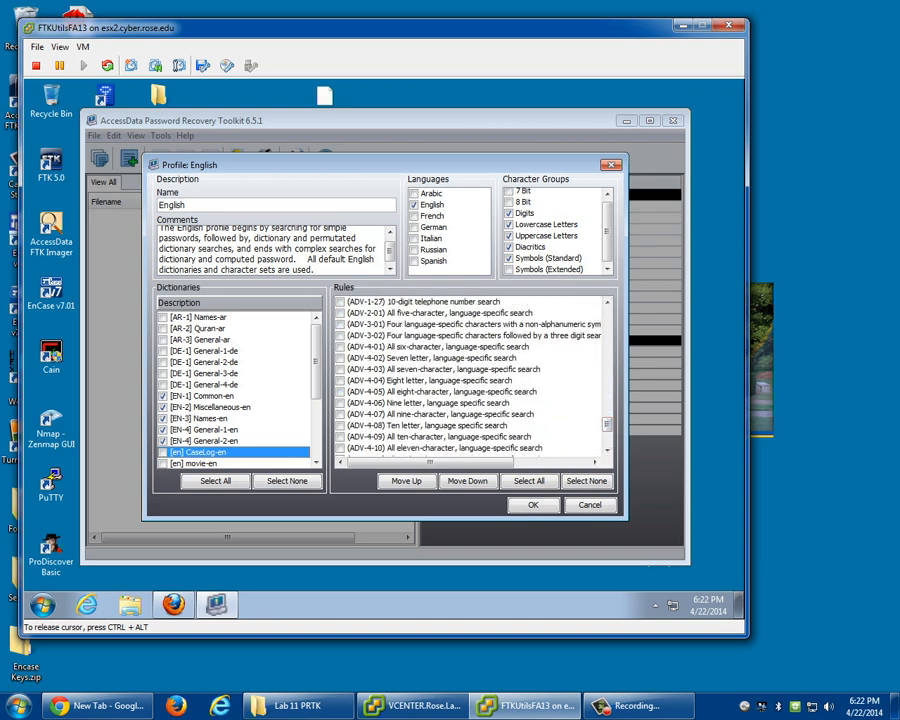
scroll(470, 375, down, 5)
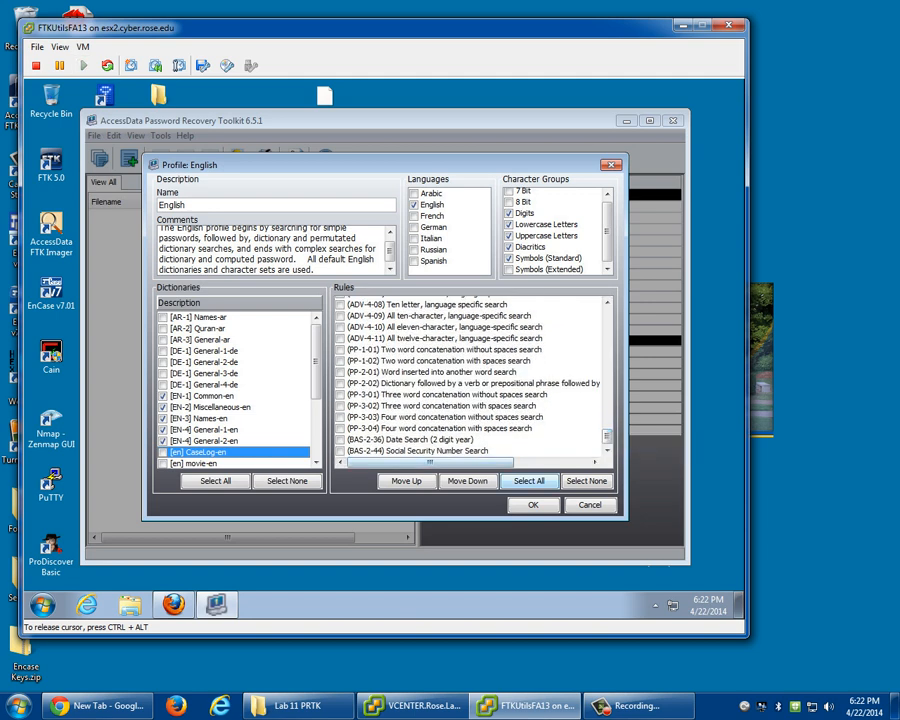
Enable all rules of the English profile, clear them all again, and enable only (BAS-2-17) Dictionary primary search.
click(529, 481)
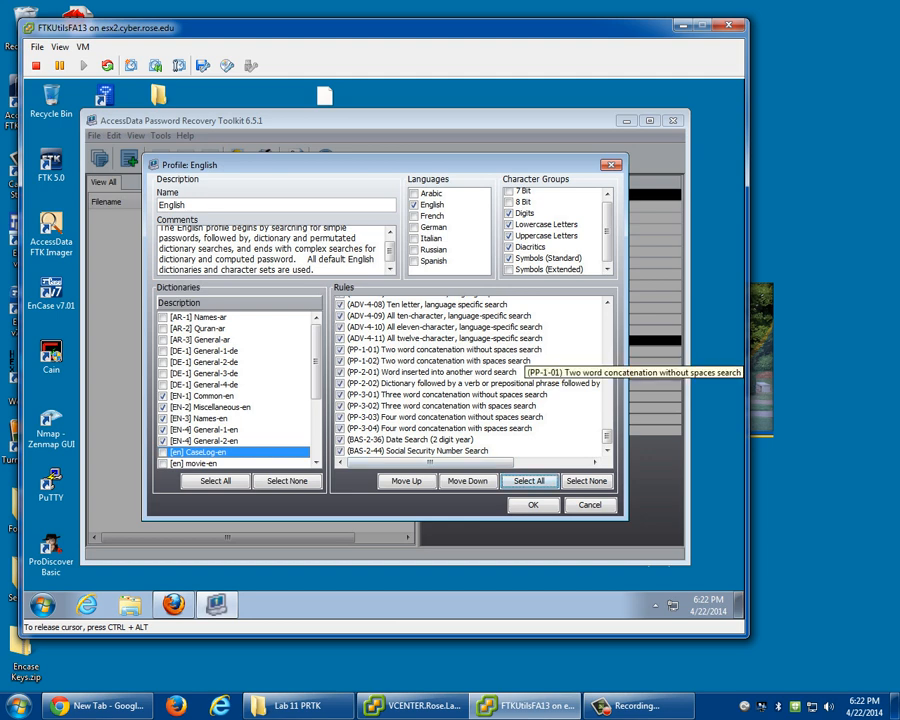
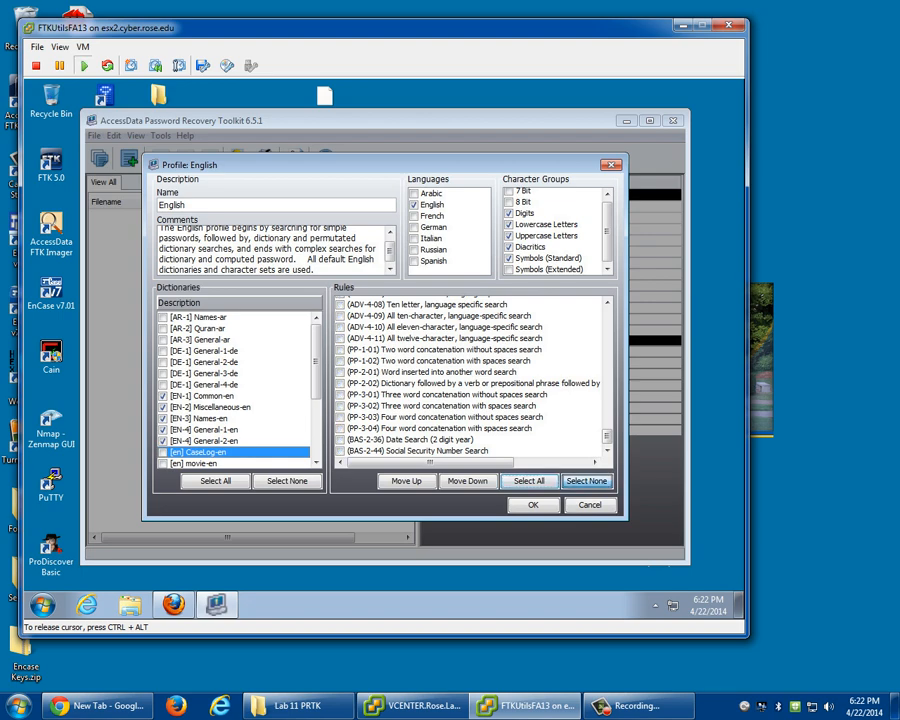
click(586, 481)
scroll(470, 375, up, 10)
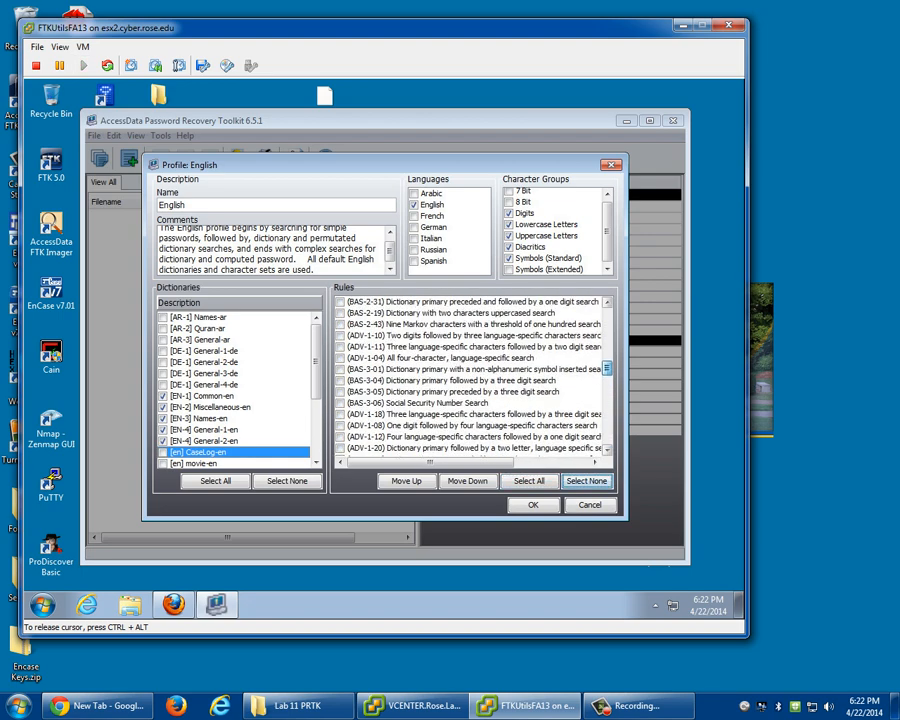
scroll(470, 375, up, 2)
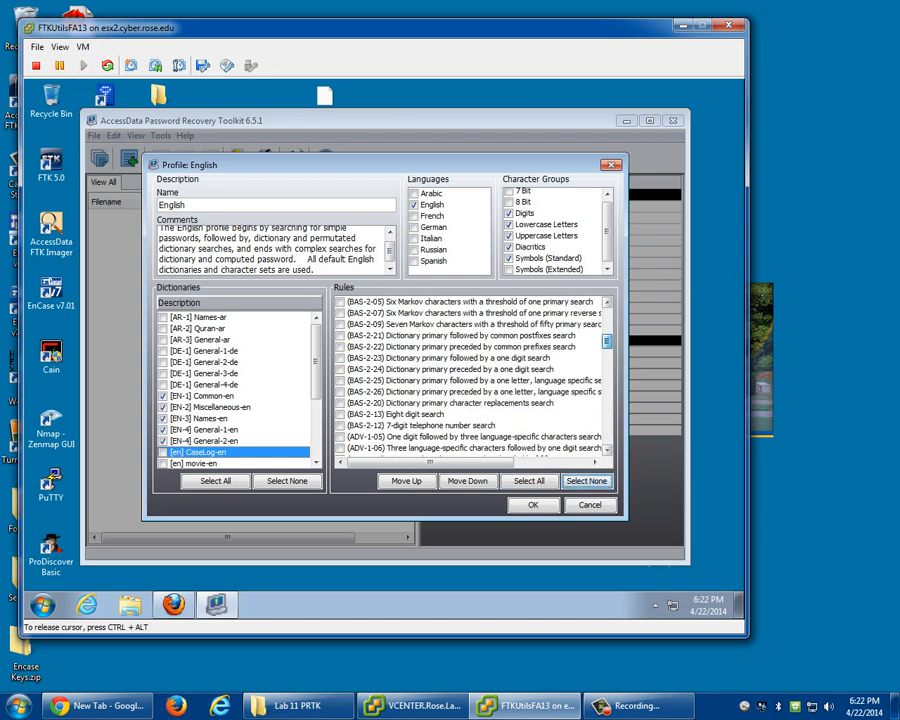
scroll(470, 375, up, 5)
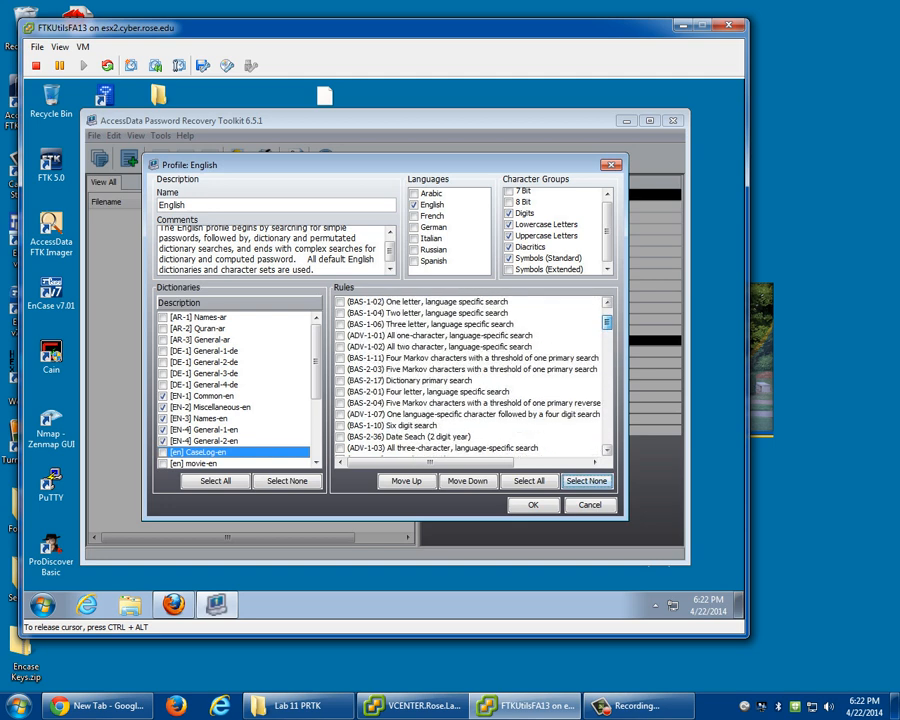
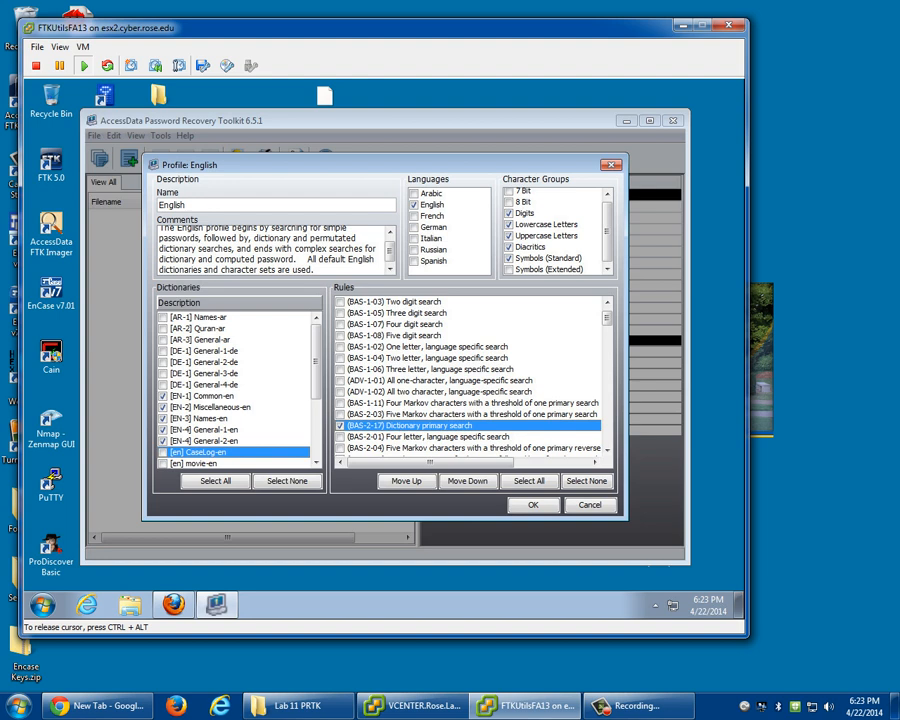
Deselect the Digits, Lowercase Letters, Uppercase Letters, Diacritics and Symbols (Standard) character groups.
click(508, 213)
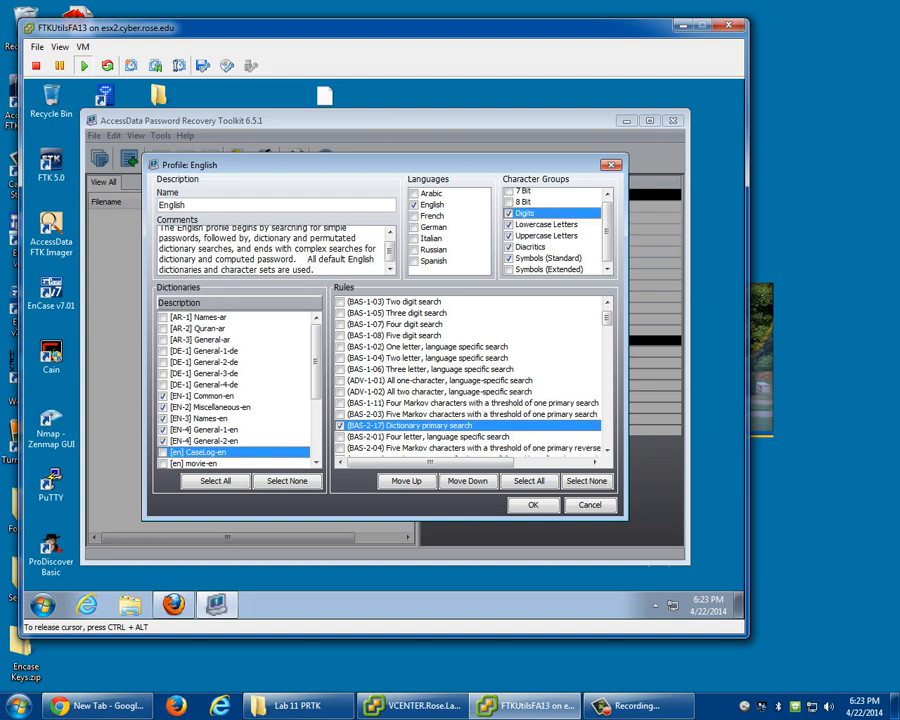
click(508, 224)
click(547, 235)
click(508, 247)
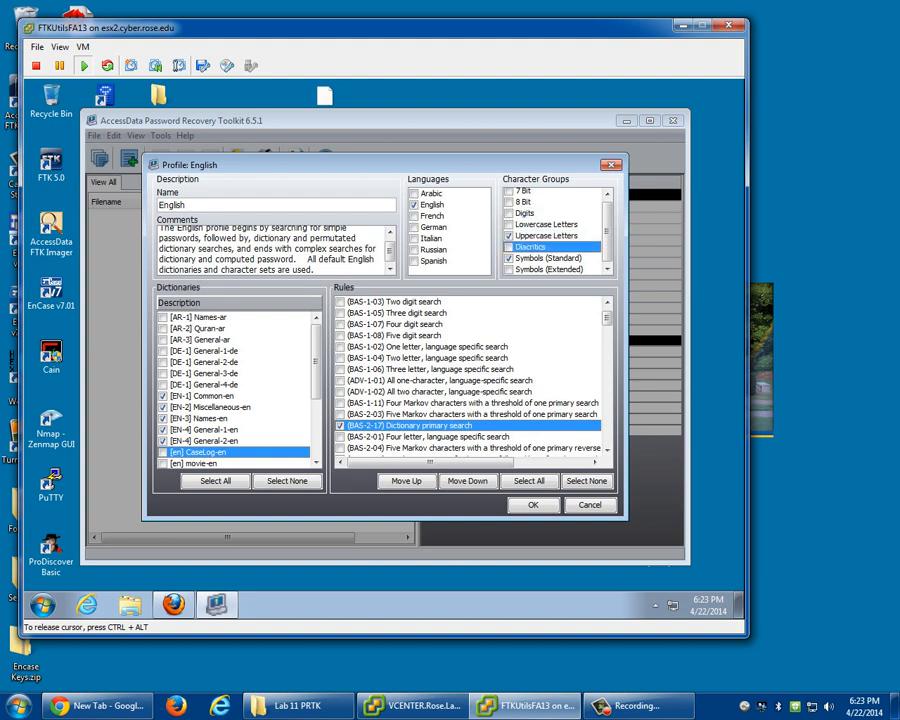
click(508, 258)
click(508, 236)
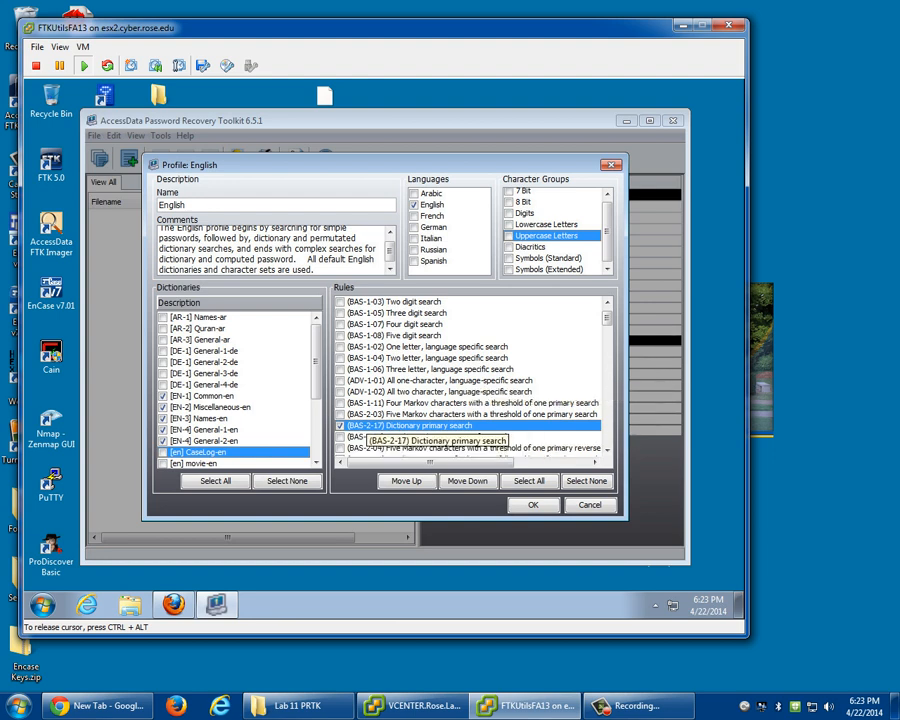
Clear all dictionaries of the English profile, then select only Common-en, Names-en, General-1-en and General-2-en.
scroll(235, 390, down, 1)
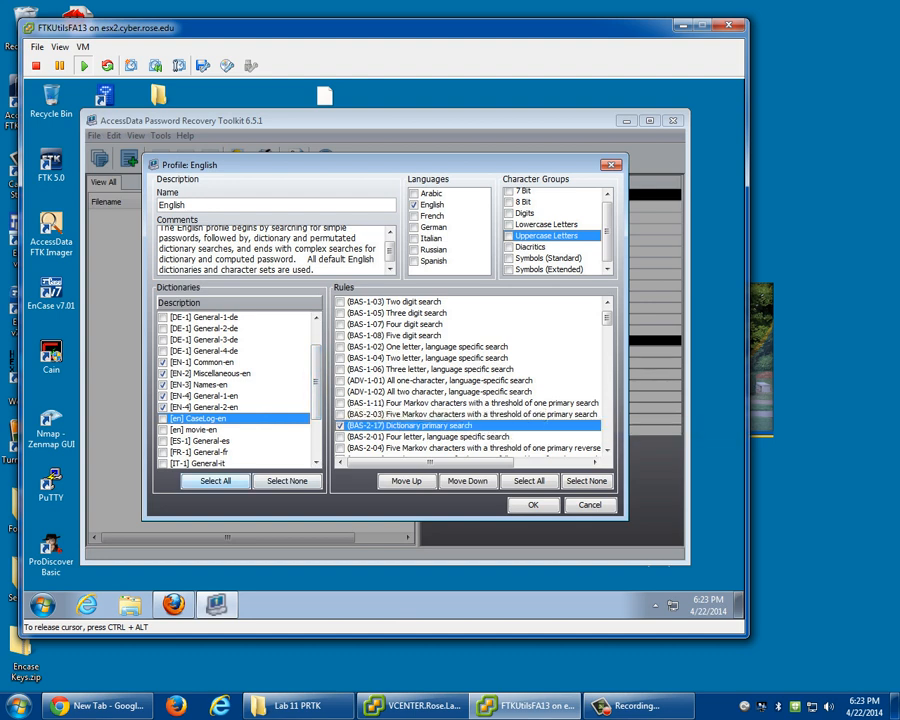
click(287, 481)
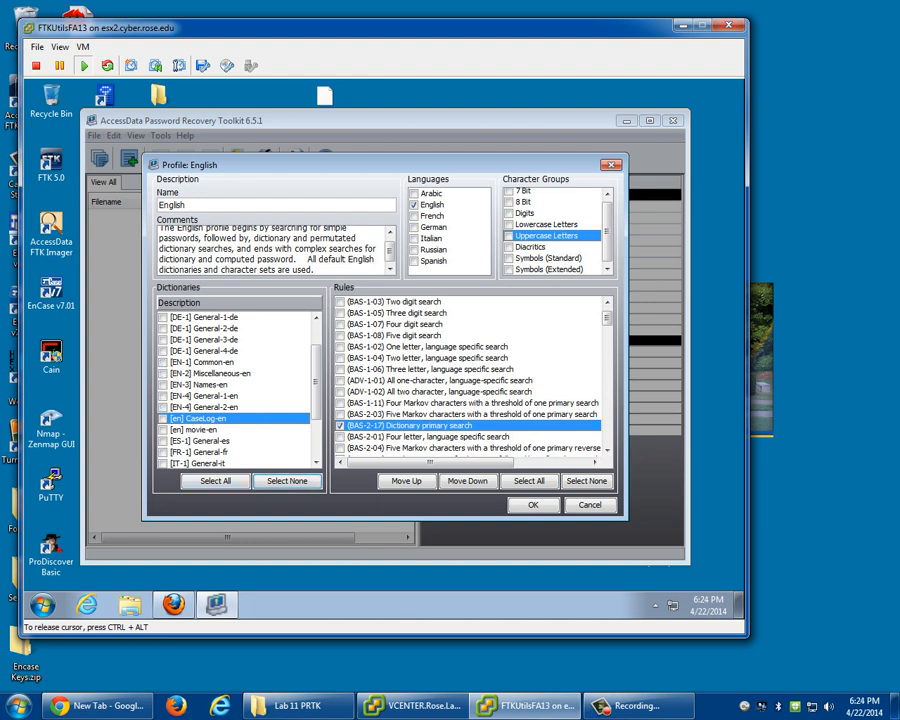
click(163, 419)
key(Up)
key(Up)
key(space)
key(Up)
key(Up)
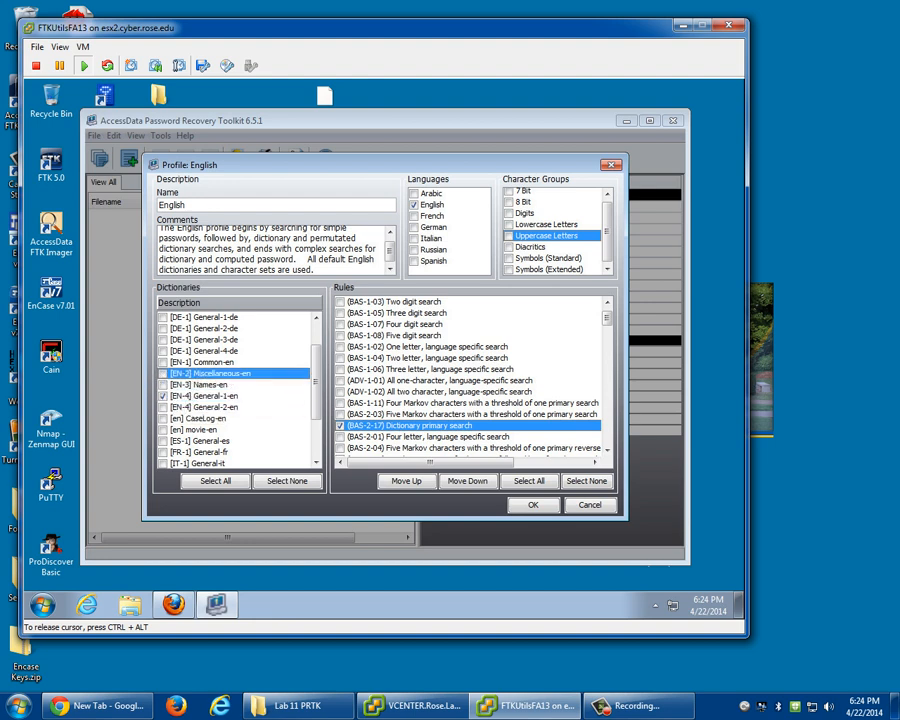
key(Up)
key(space)
key(Down)
key(Down)
key(space)
key(Down)
key(Down)
key(space)
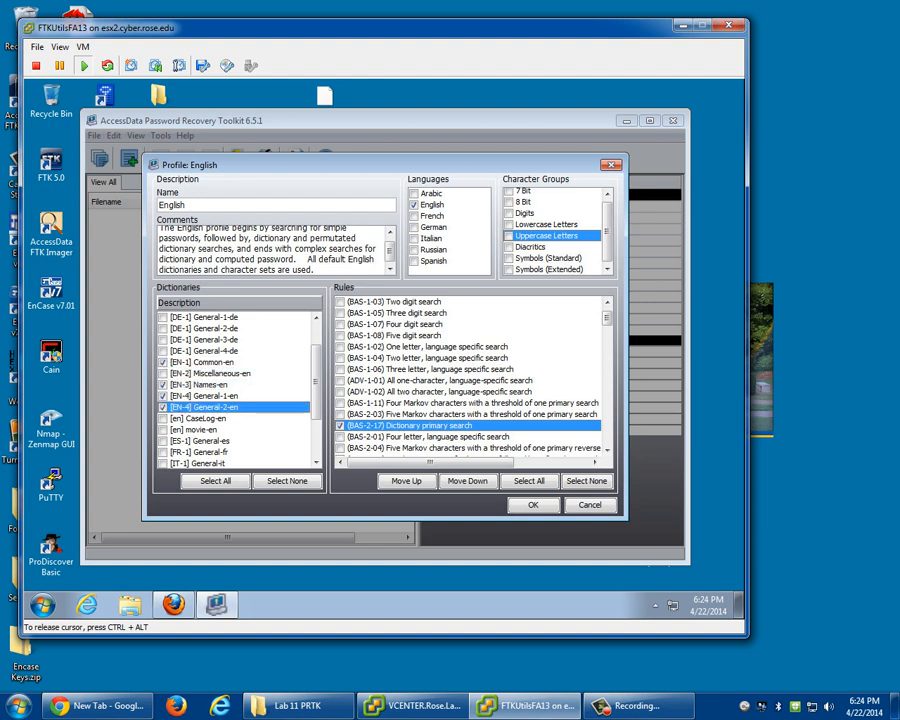
Deselect Common-en, then clear the remaining dictionaries and select only CaseLog-en.
key(Up)
key(Up)
key(Up)
key(Up)
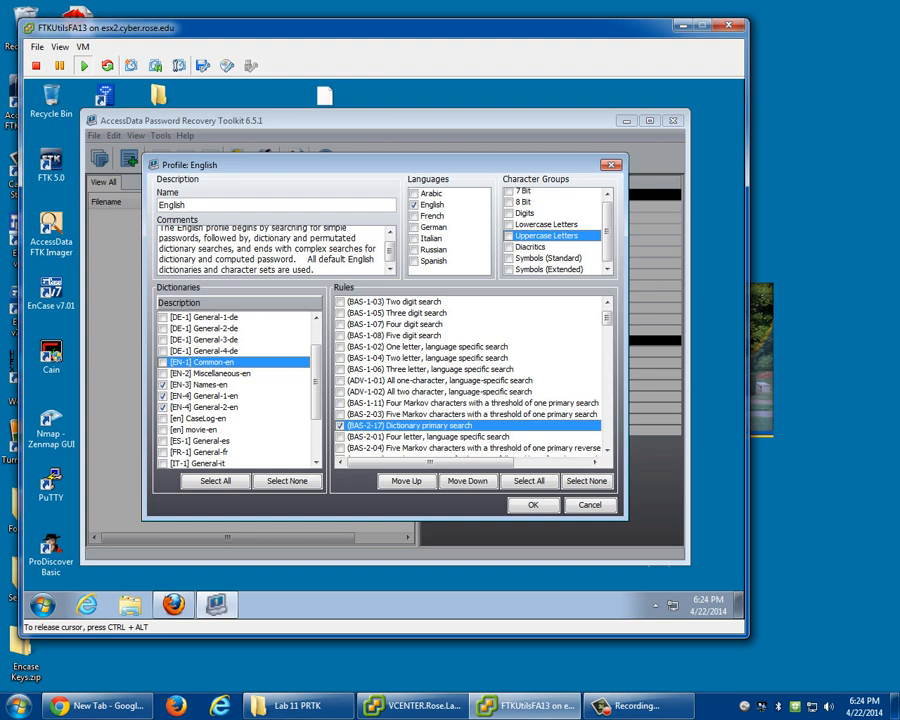
click(287, 481)
click(163, 419)
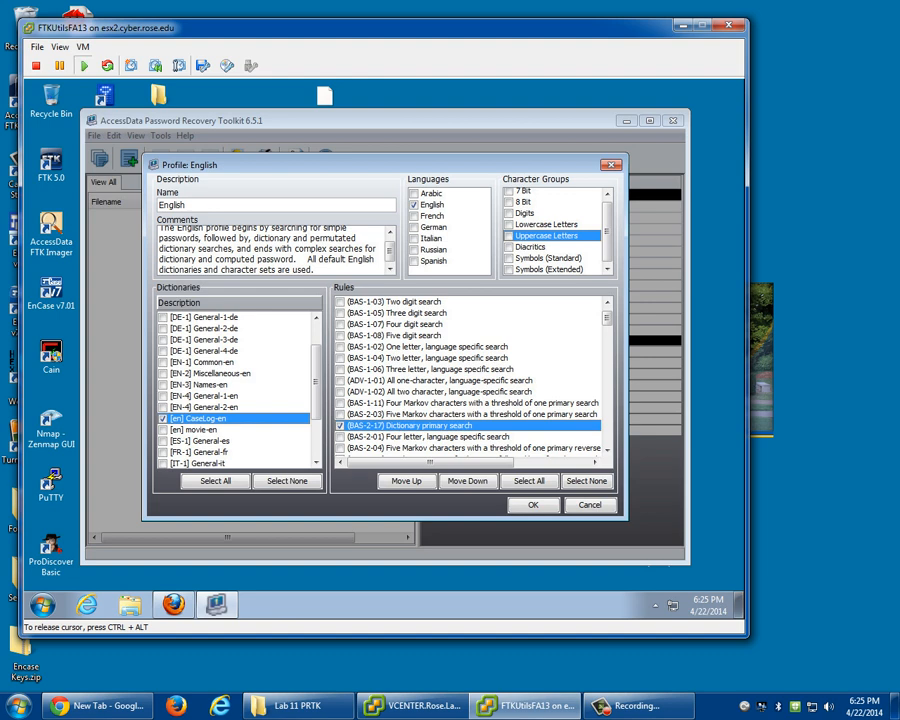
Select all dictionaries, discard the changes to the English profile, and close Manage Profiles.
click(215, 481)
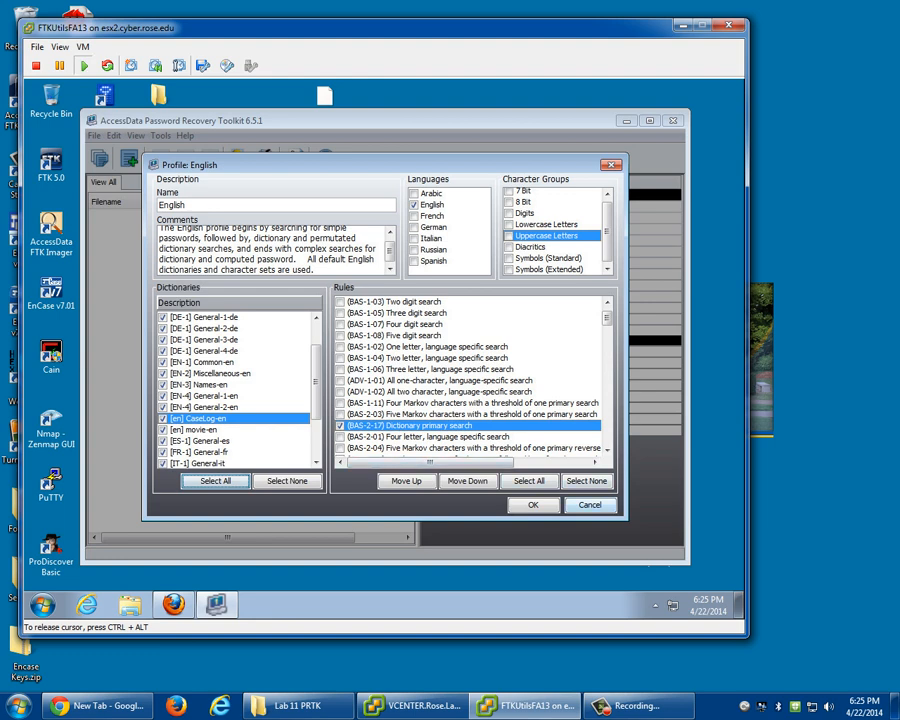
key(Return)
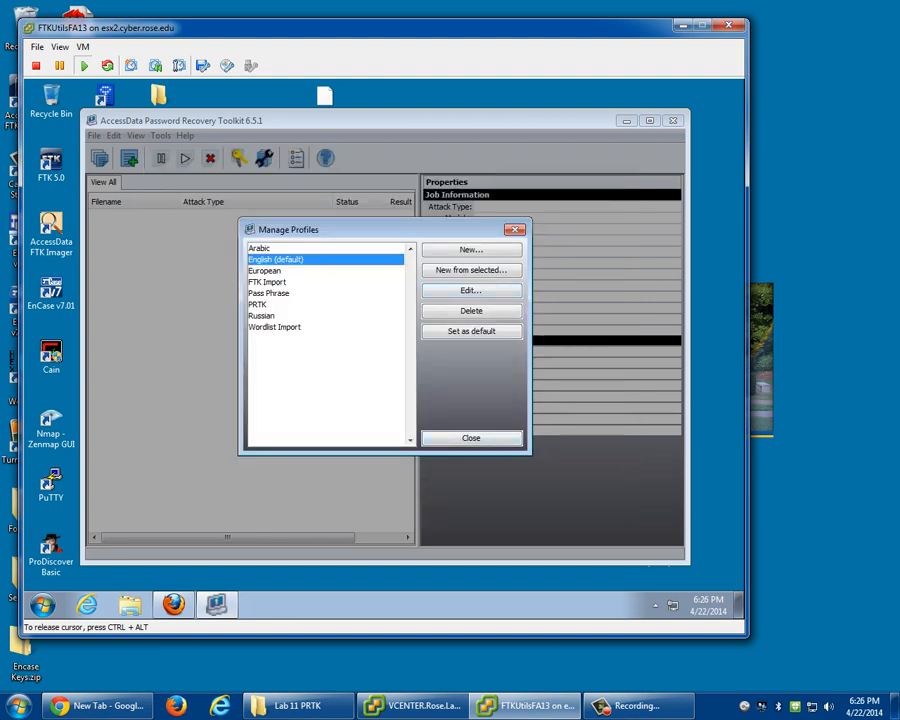
click(471, 438)
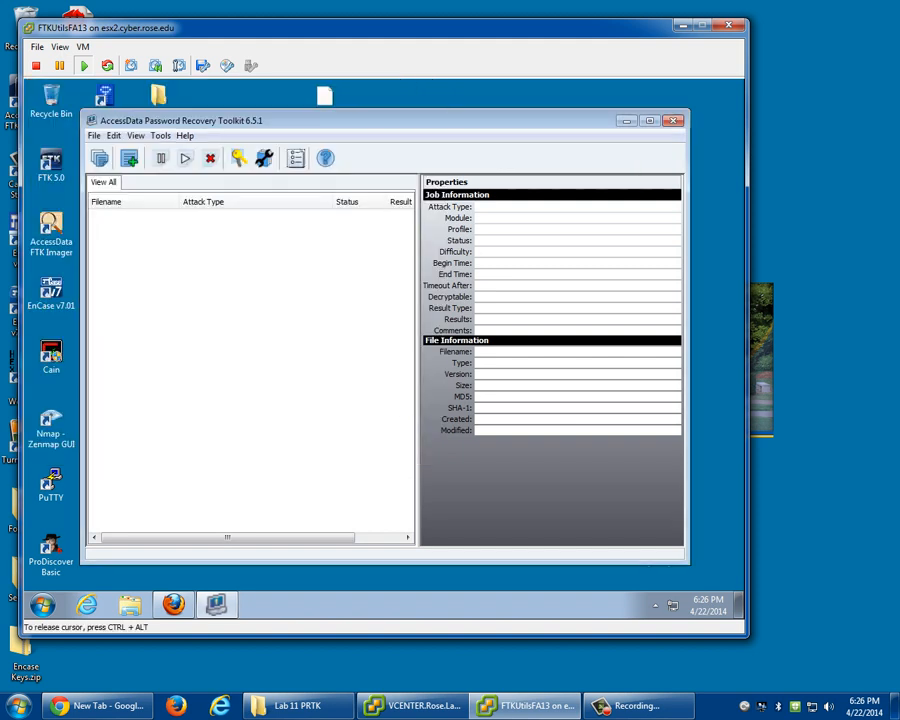
Close the Password Recovery Toolkit and launch PRTK again.
click(673, 121)
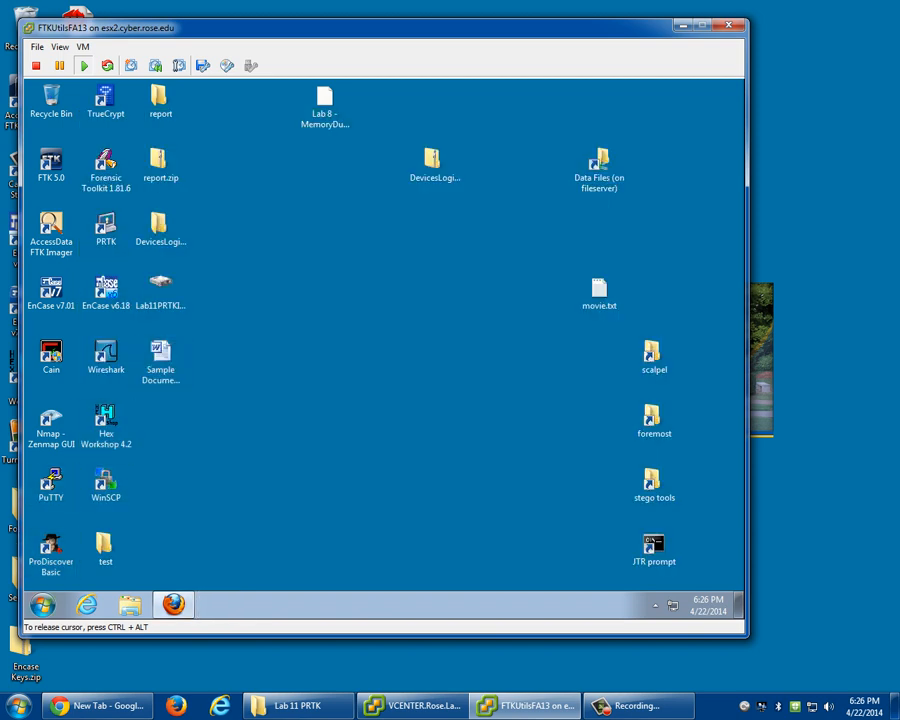
click(42, 604)
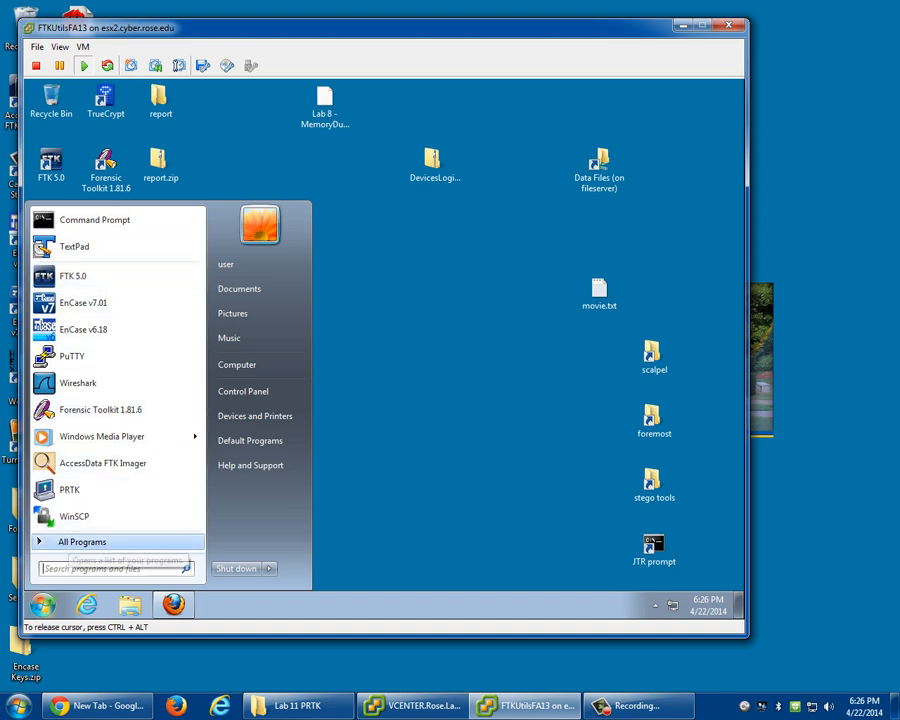
click(70, 489)
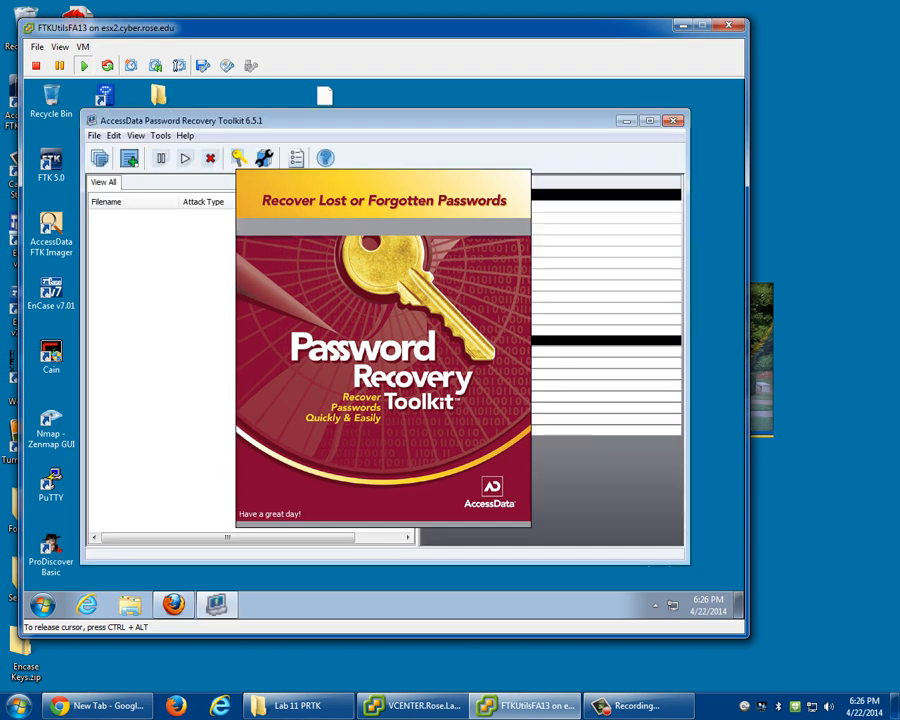
Add a recovery job for Sample Document Password Cat.doc with the English (default) profile and continue to its attack options.
drag(322, 121, 463, 111)
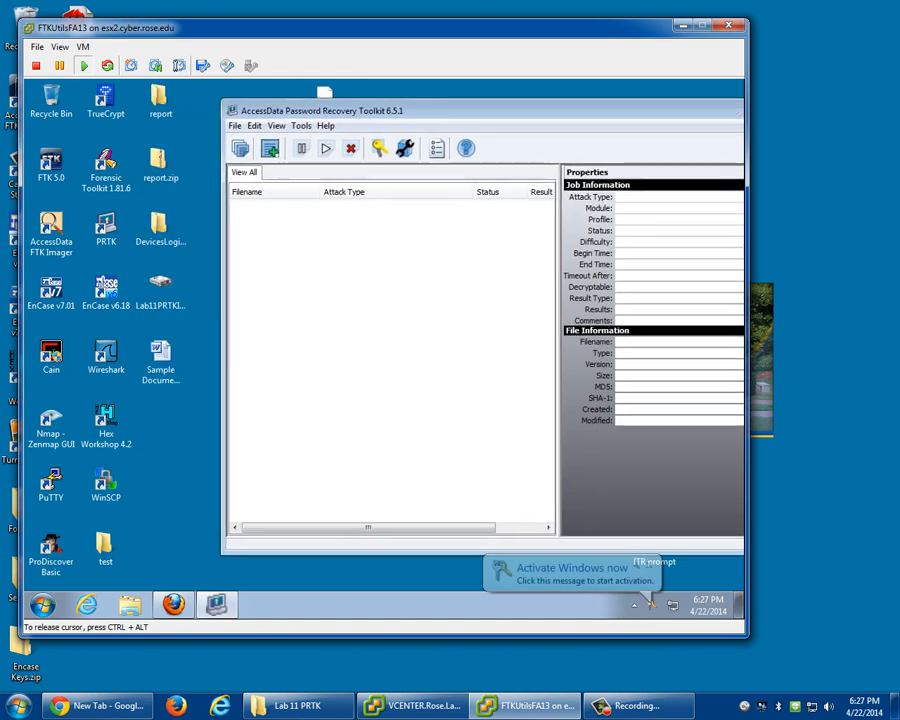
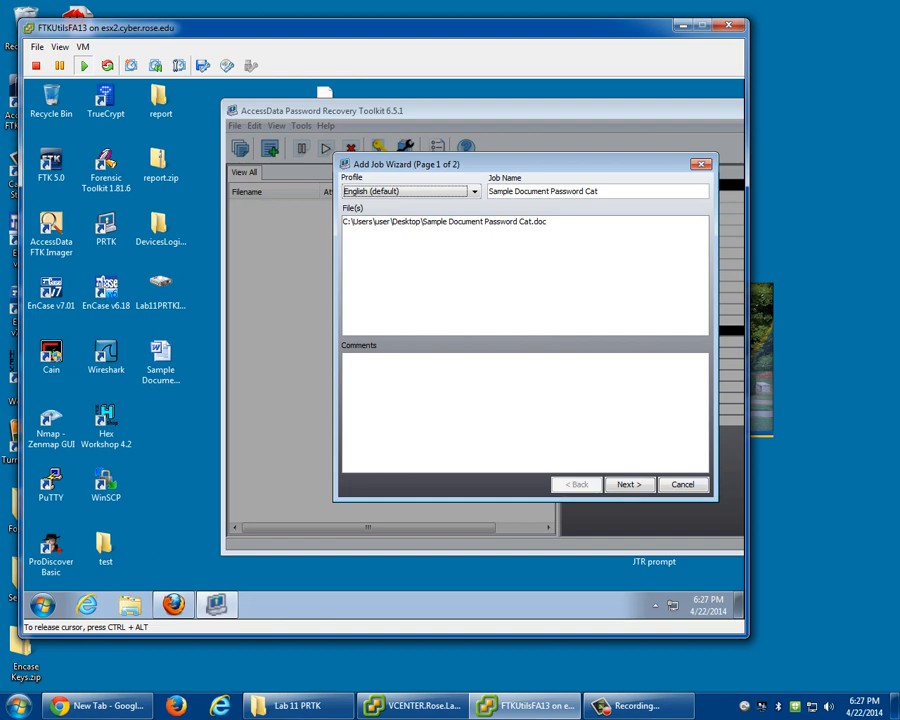
drag(510, 164, 408, 162)
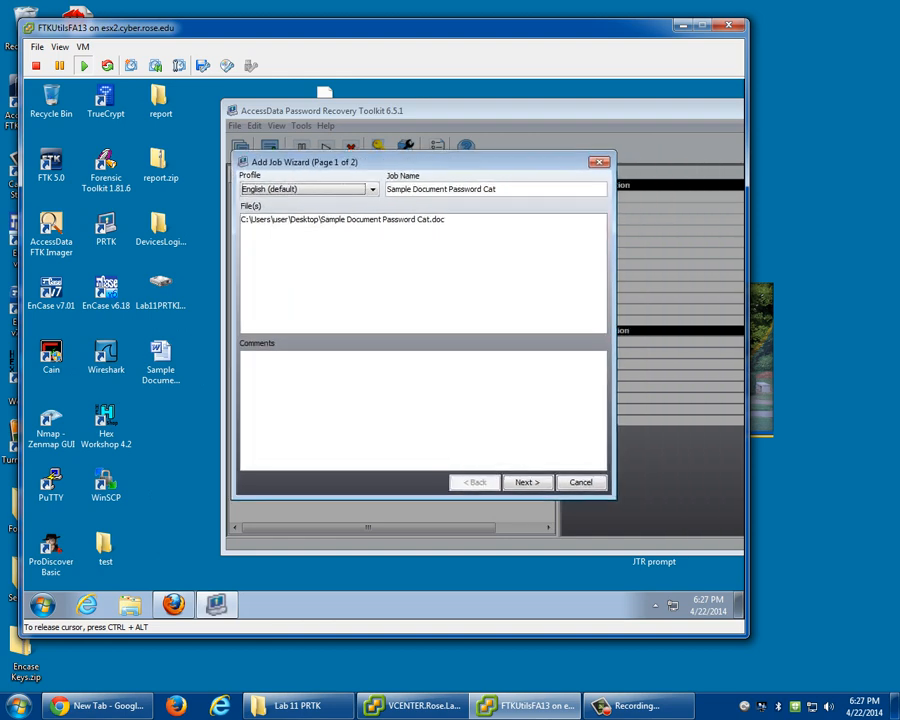
key(alt+Down)
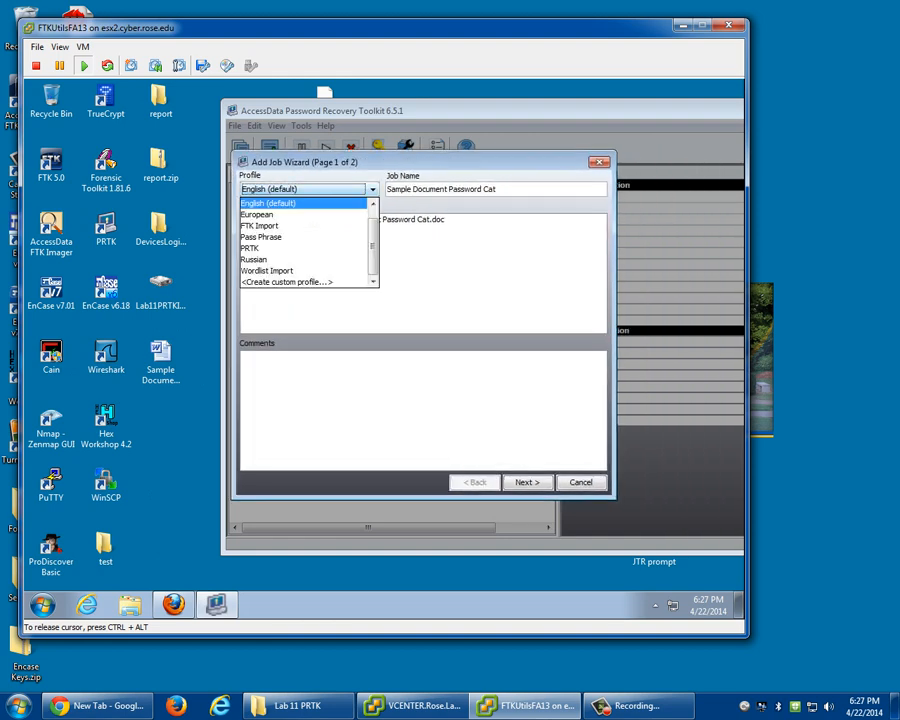
scroll(305, 245, up, 1)
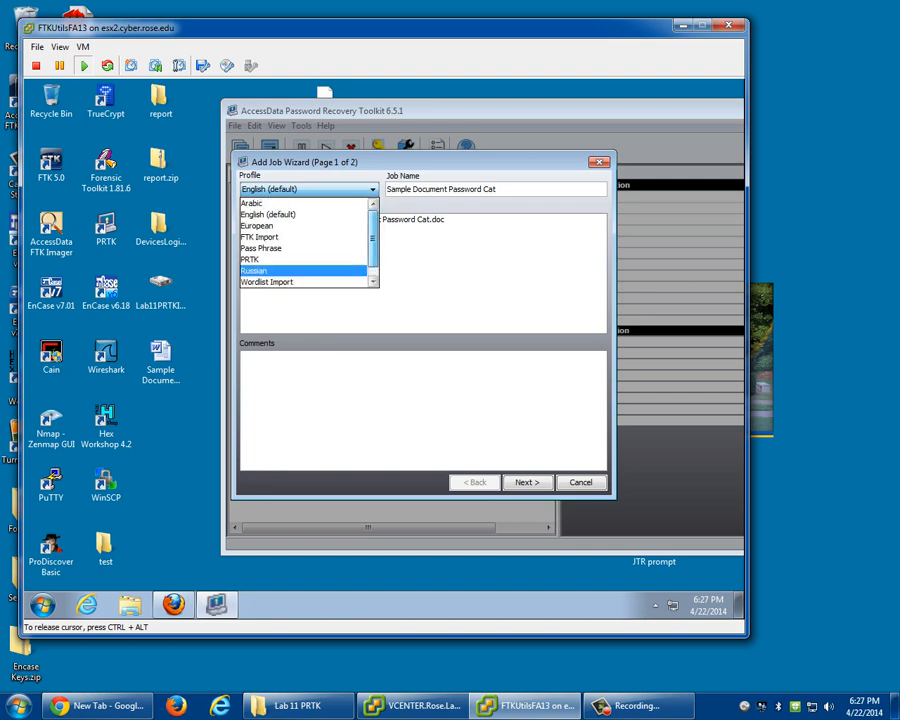
key(Down)
key(Down)
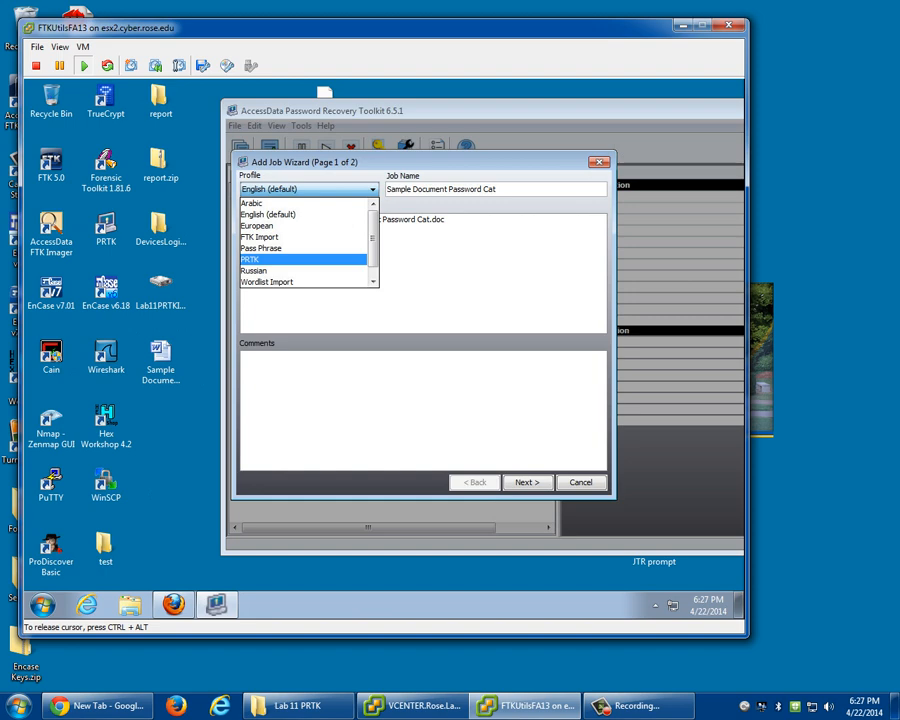
key(Up)
key(Up)
key(Up)
key(Up)
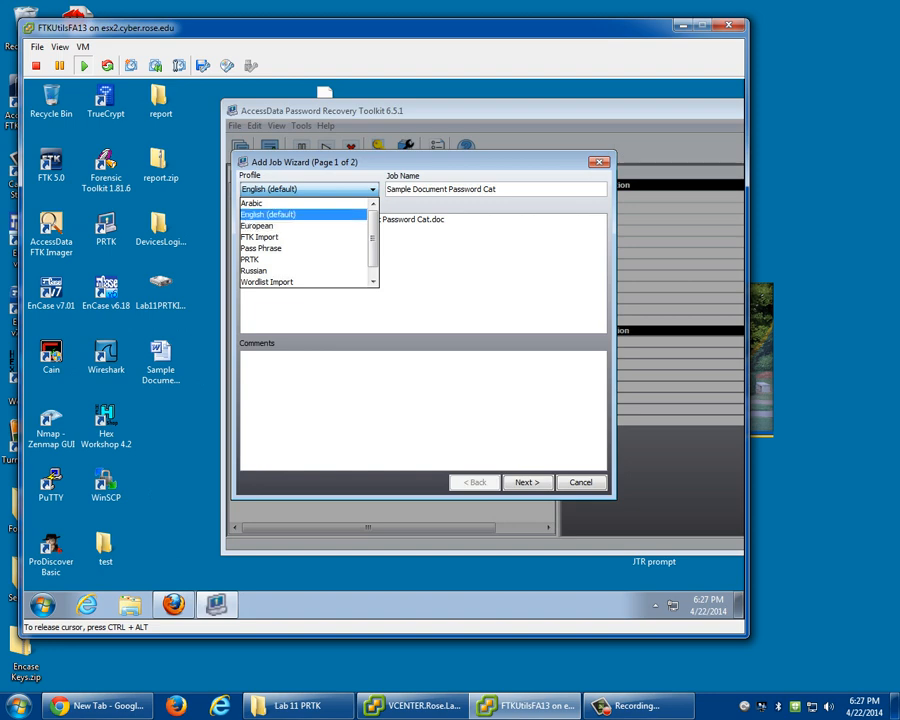
key(Return)
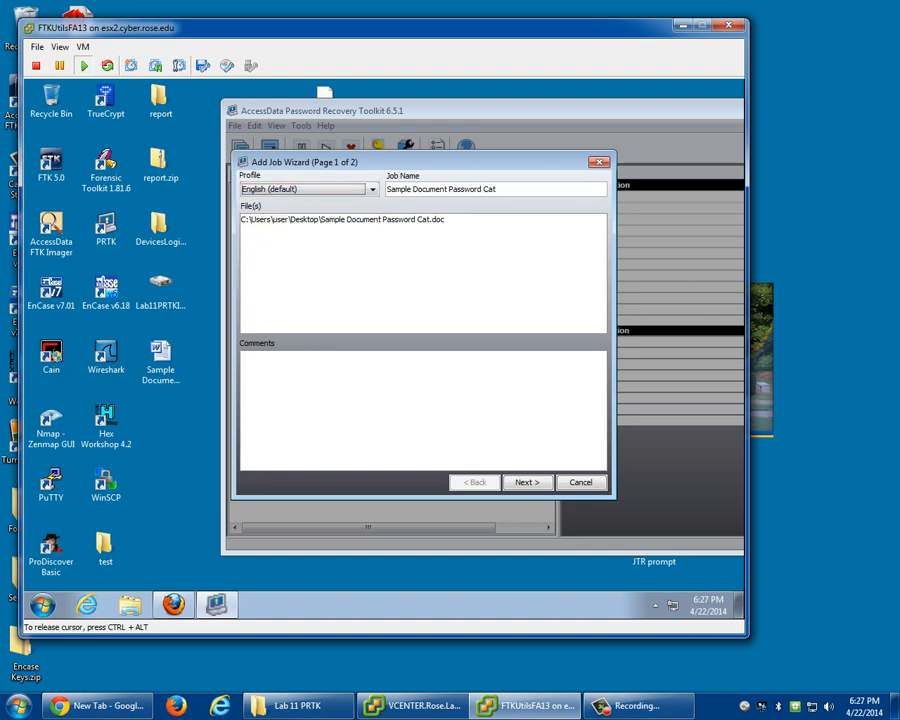
click(342, 219)
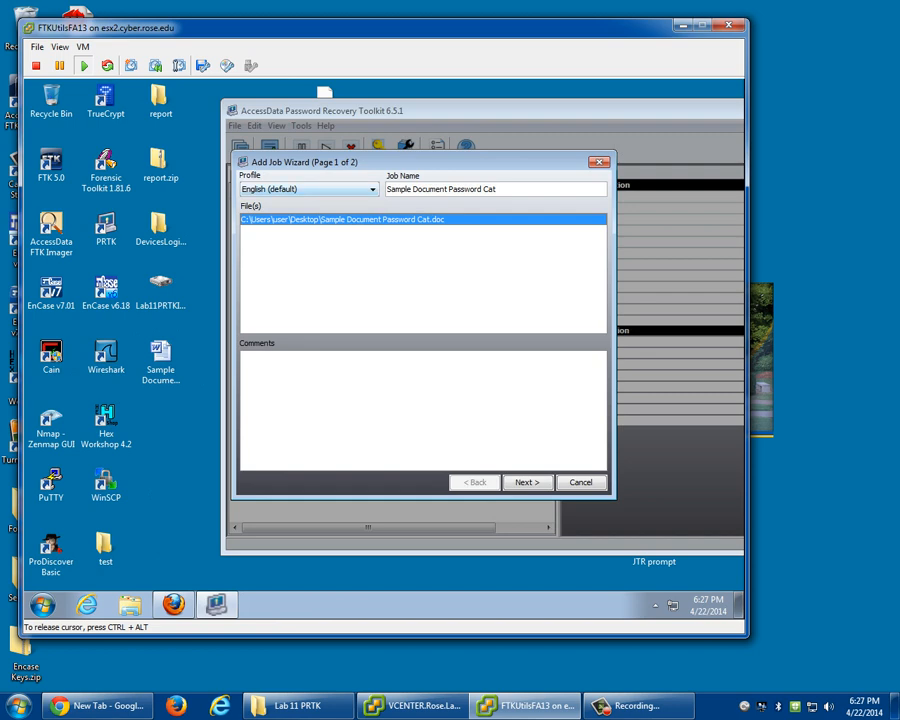
key(Return)
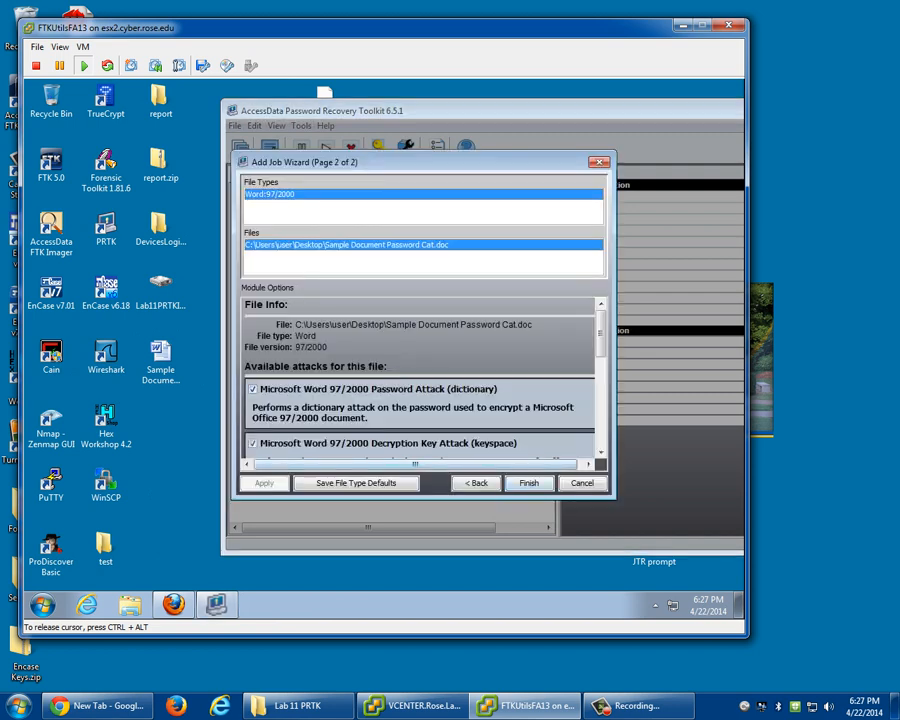
Keep only the Word 97/2000 dictionary attack enabled, deselecting the Decryption Key, Password Key and Spare Password keyspace attacks.
scroll(420, 380, down, 1)
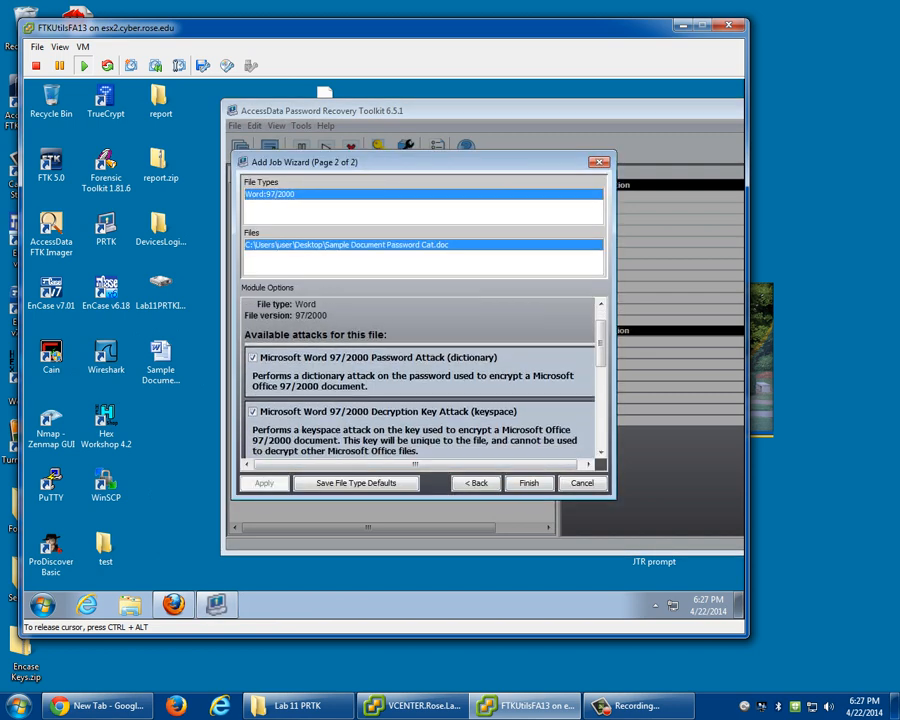
scroll(420, 380, up, 1)
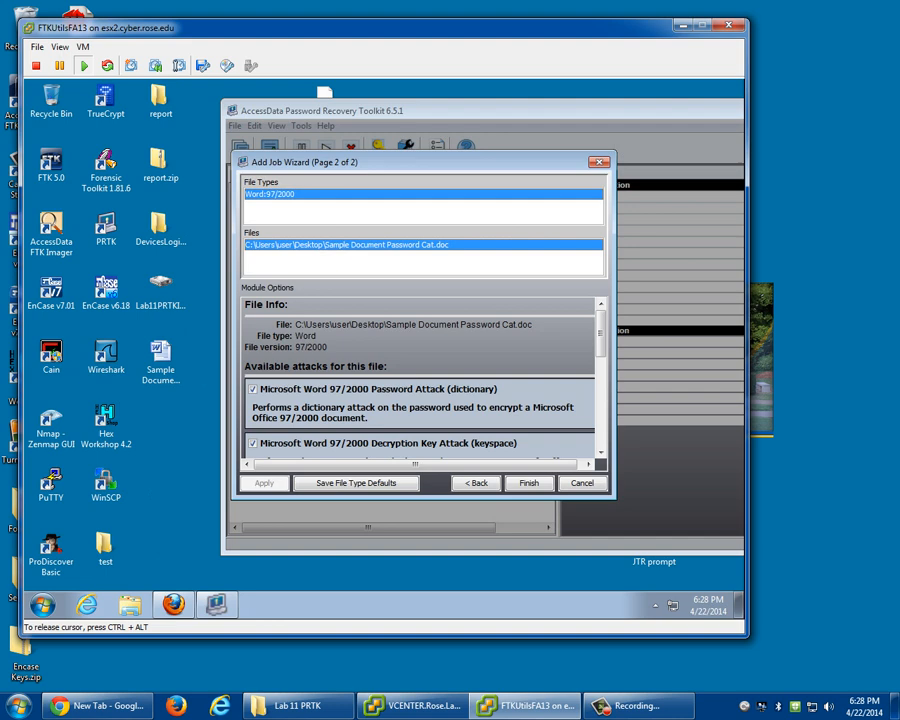
scroll(420, 380, down, 1)
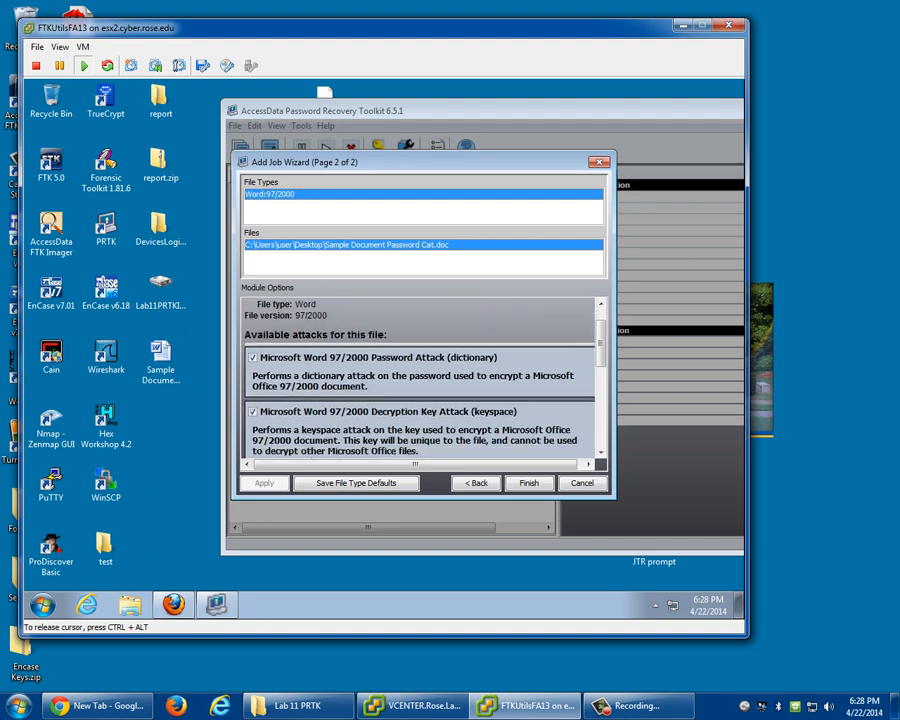
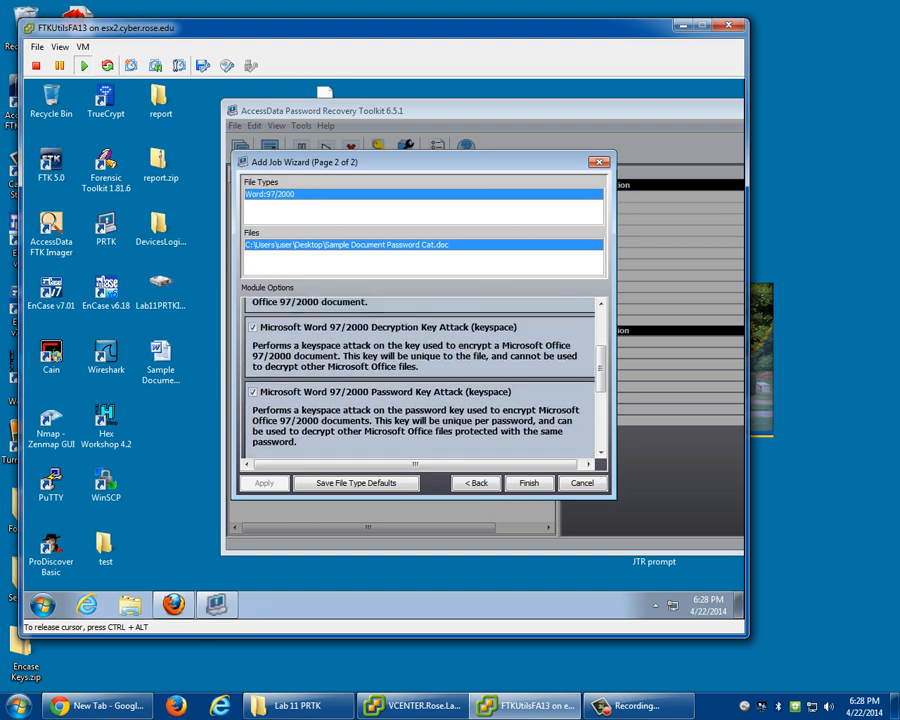
scroll(420, 380, up, 2)
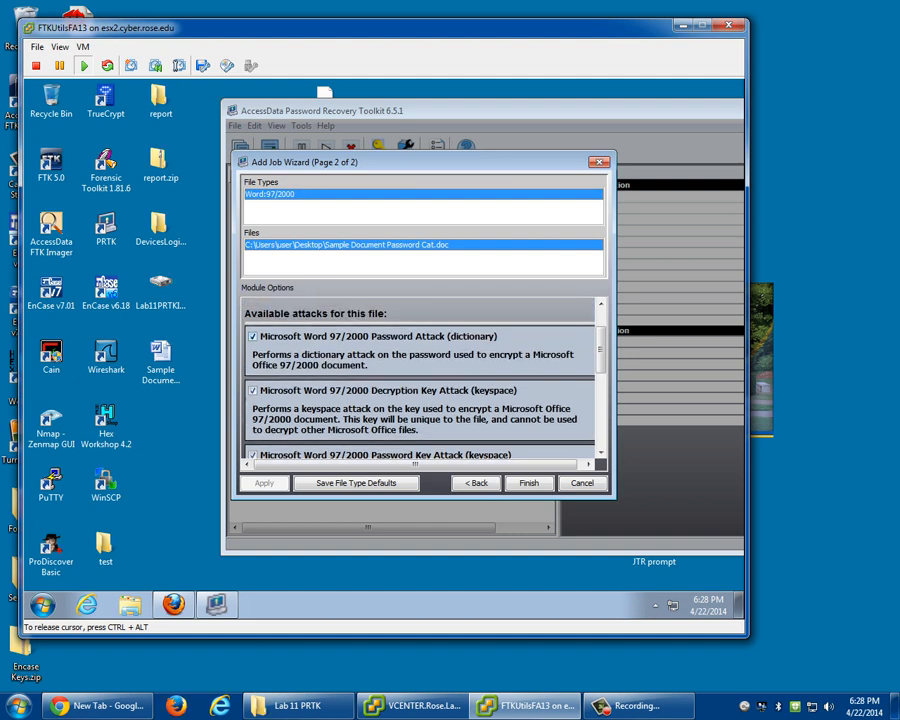
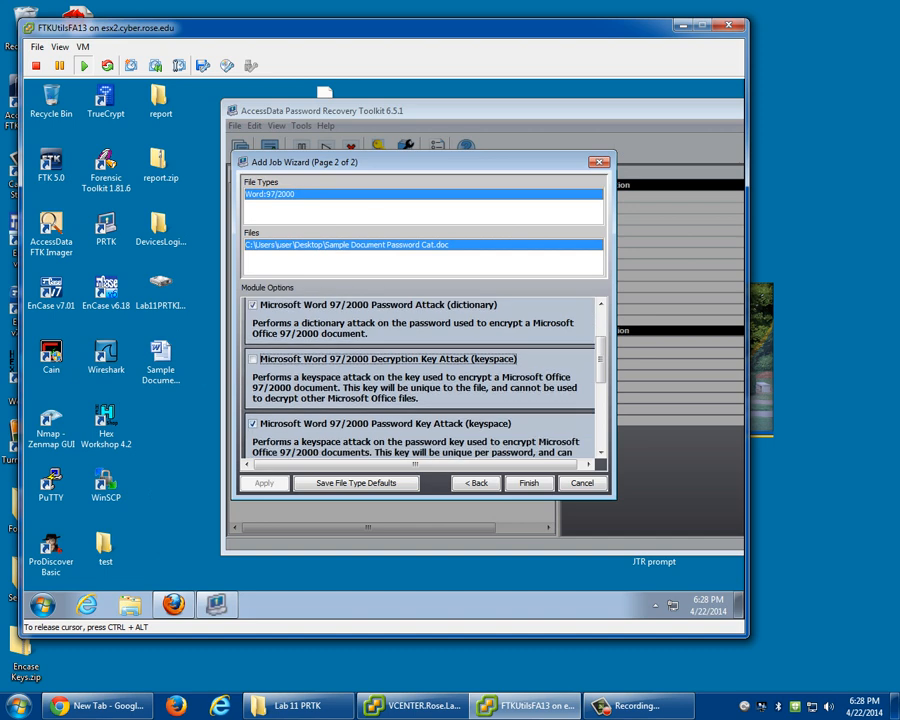
scroll(420, 380, down, 4)
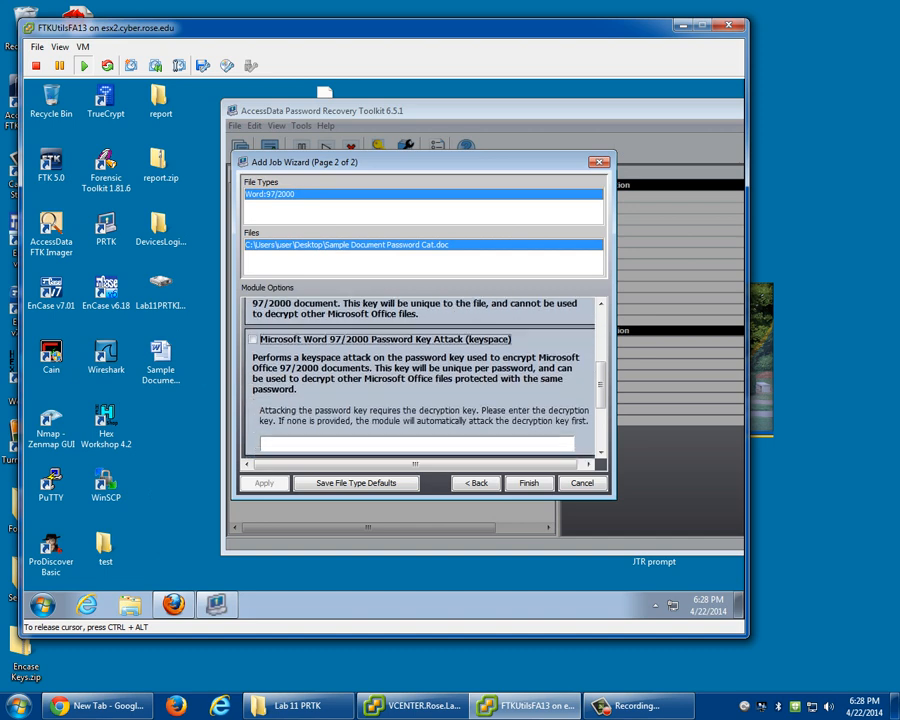
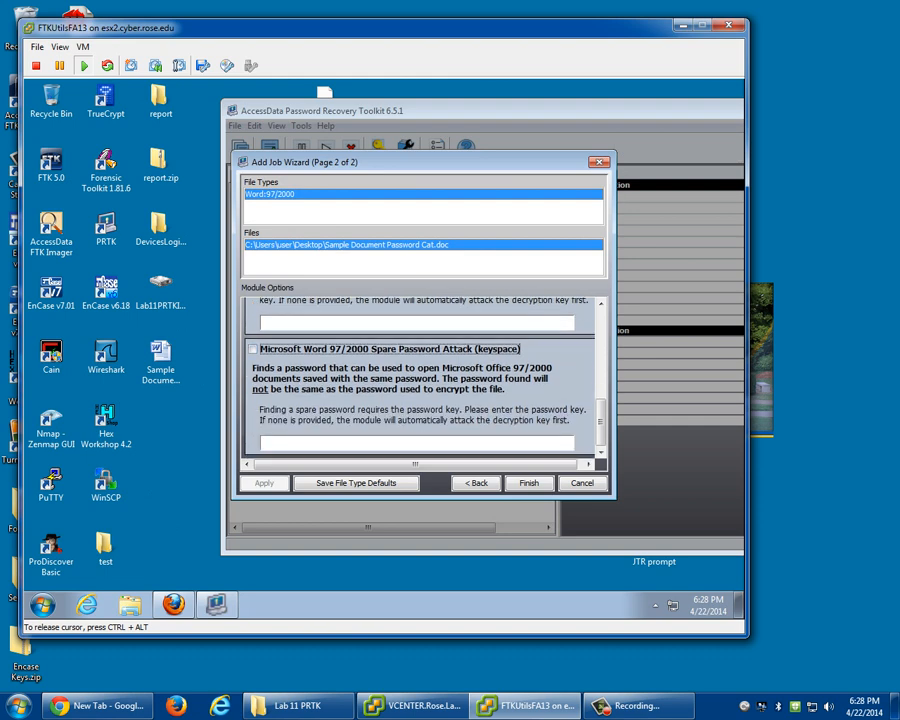
scroll(420, 380, up, 8)
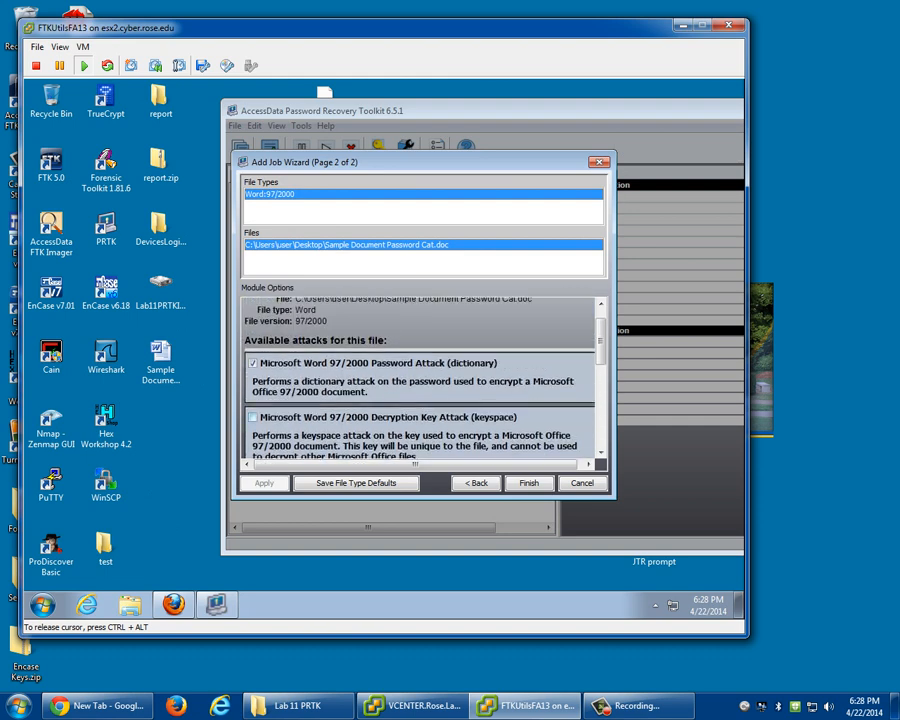
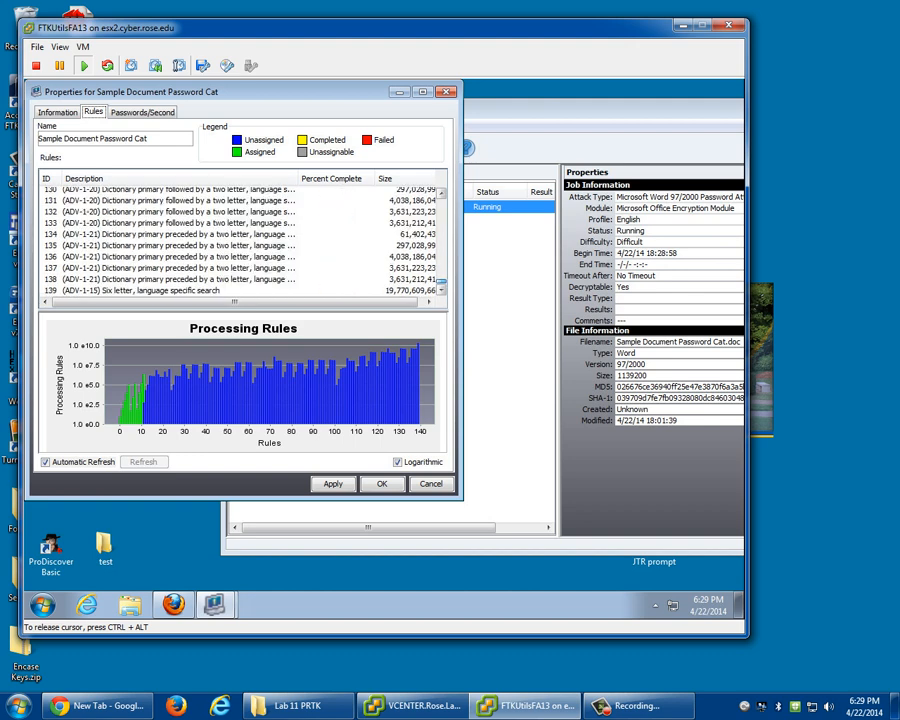
Examine the Sample Document Password Cat job's processing rules with their completion and size, and its passwords-per-second graph.
drag(390, 302, 397, 302)
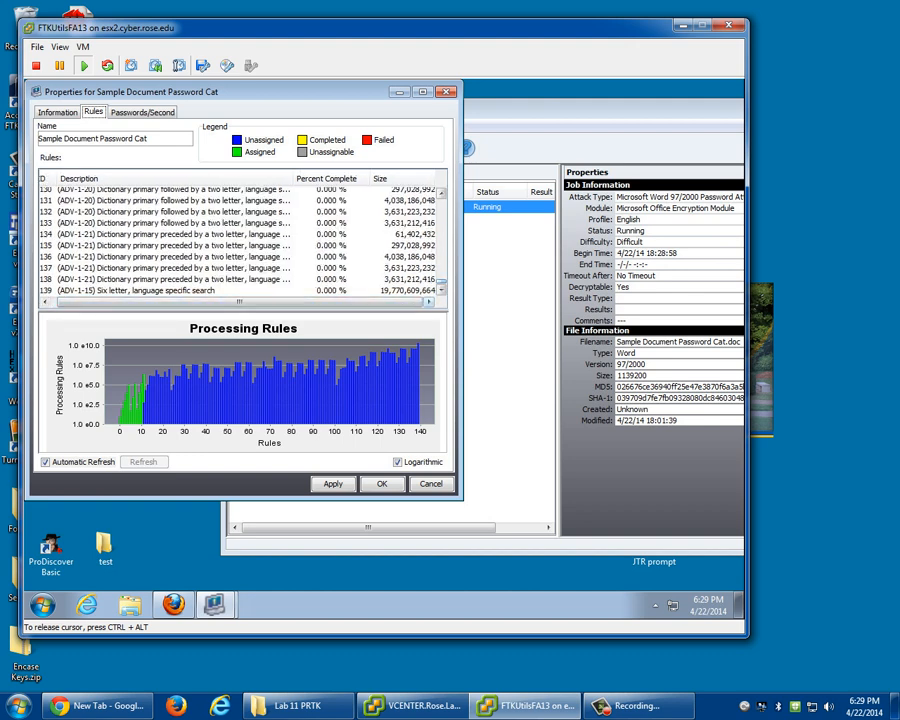
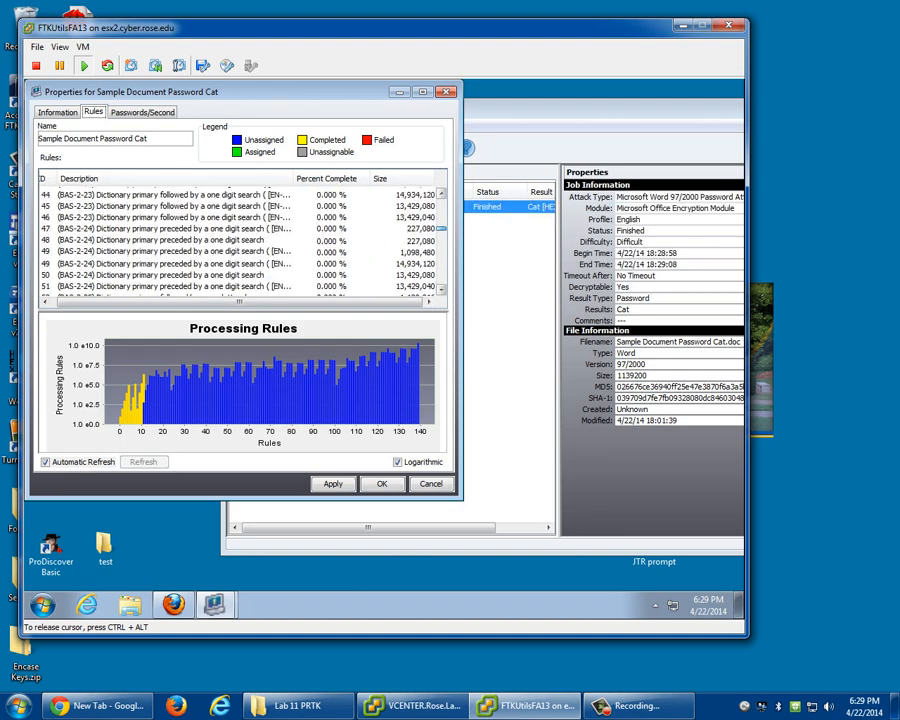
scroll(240, 240, down, 20)
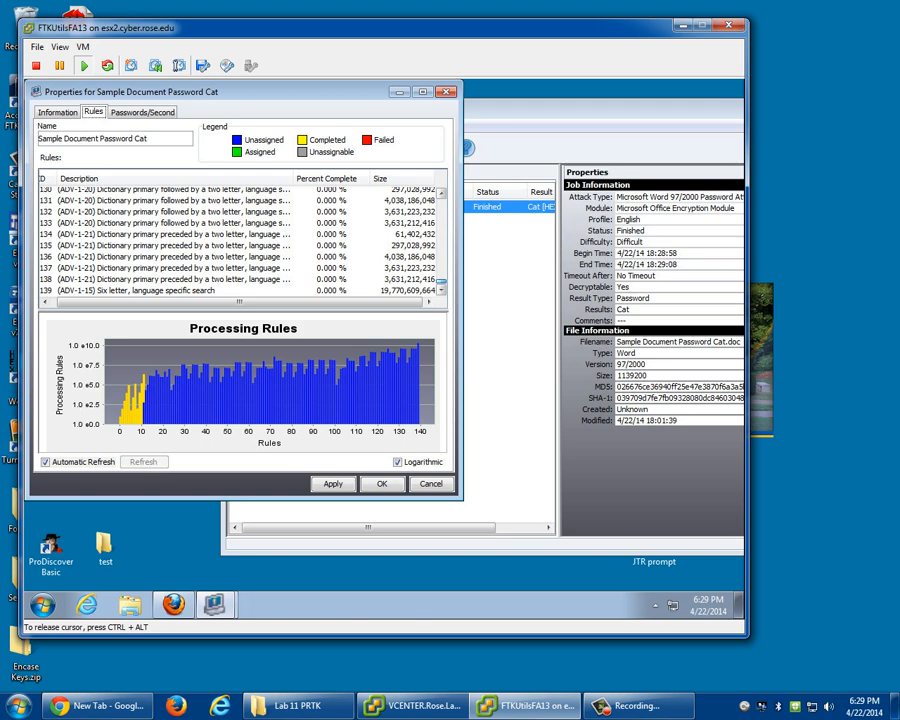
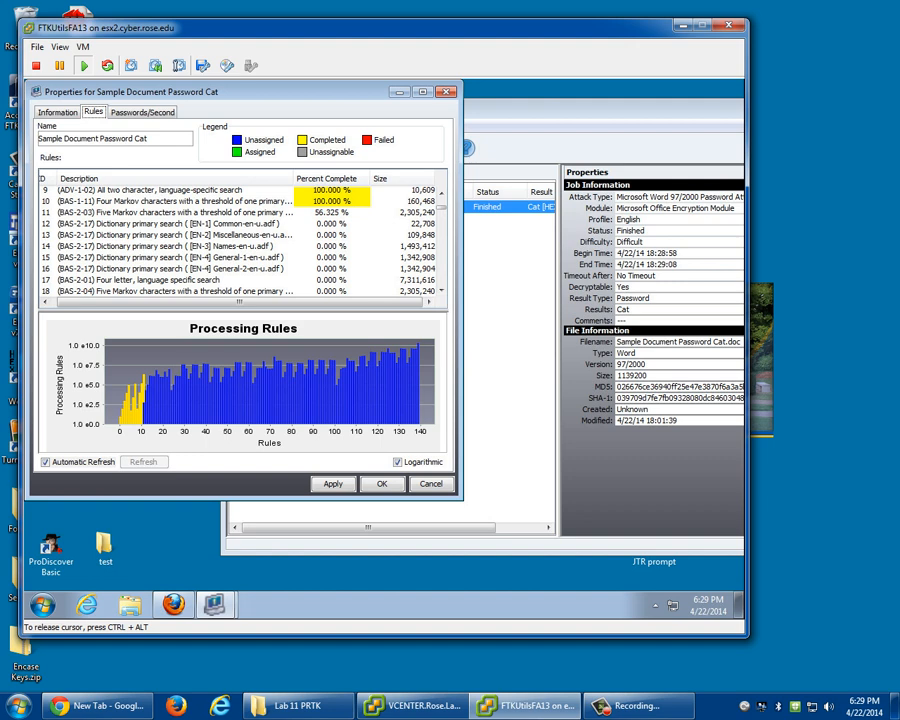
click(142, 112)
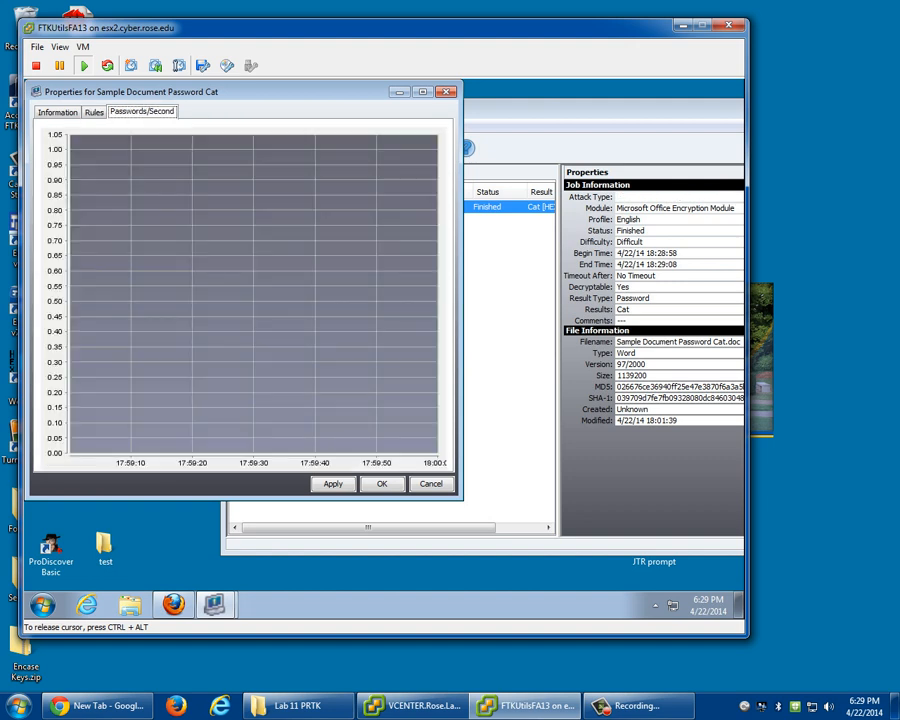
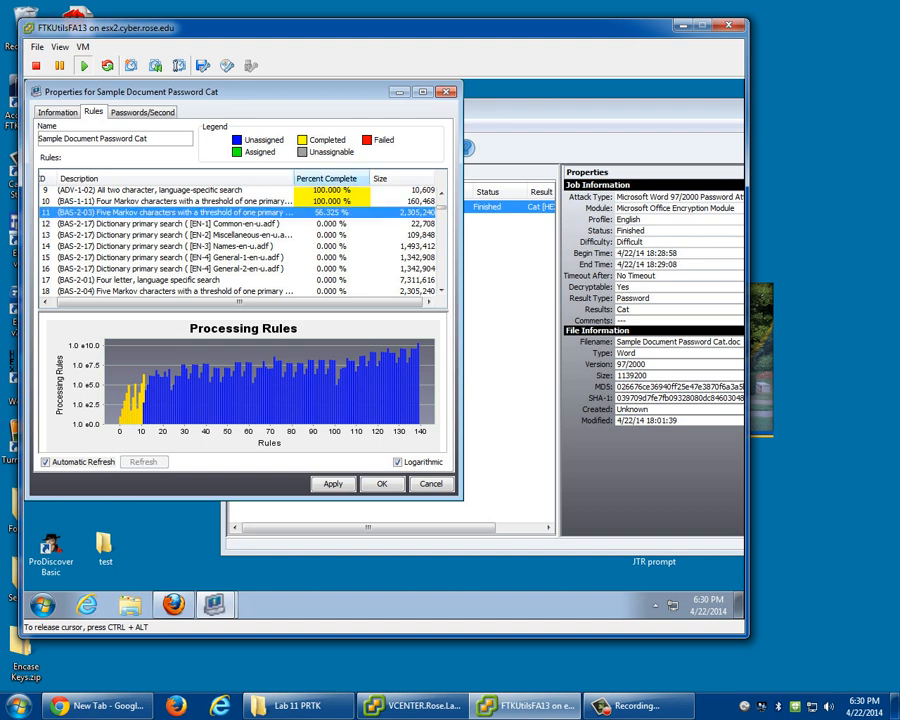
mouse_move(295, 179)
mouse_down()
mouse_move(339, 179)
mouse_move(284, 179)
mouse_up()
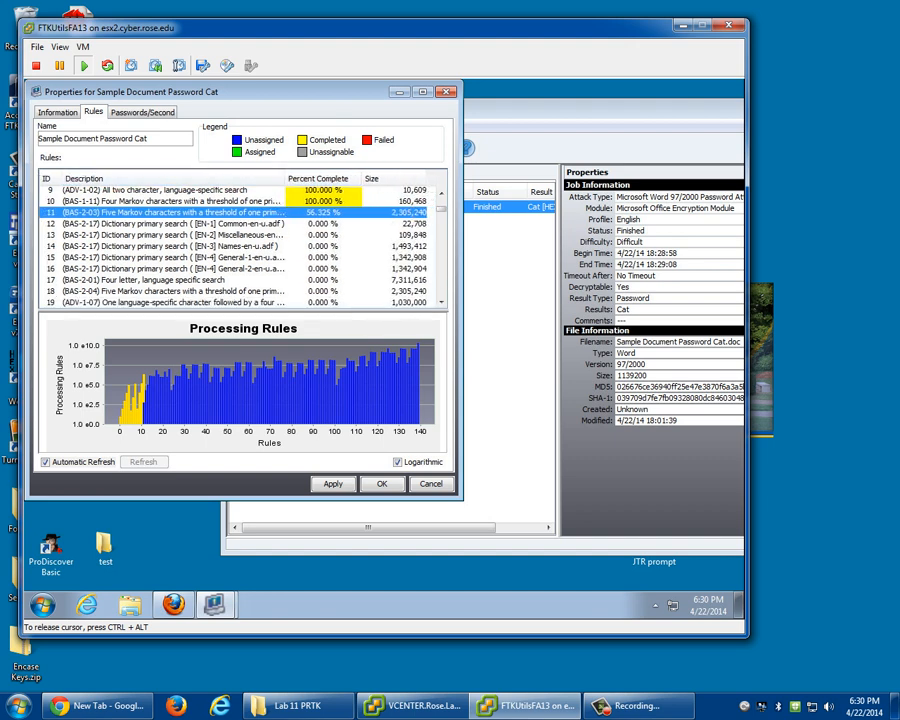
Compare the job's general information and results with its processing rules, then close the job properties without applying changes.
click(57, 112)
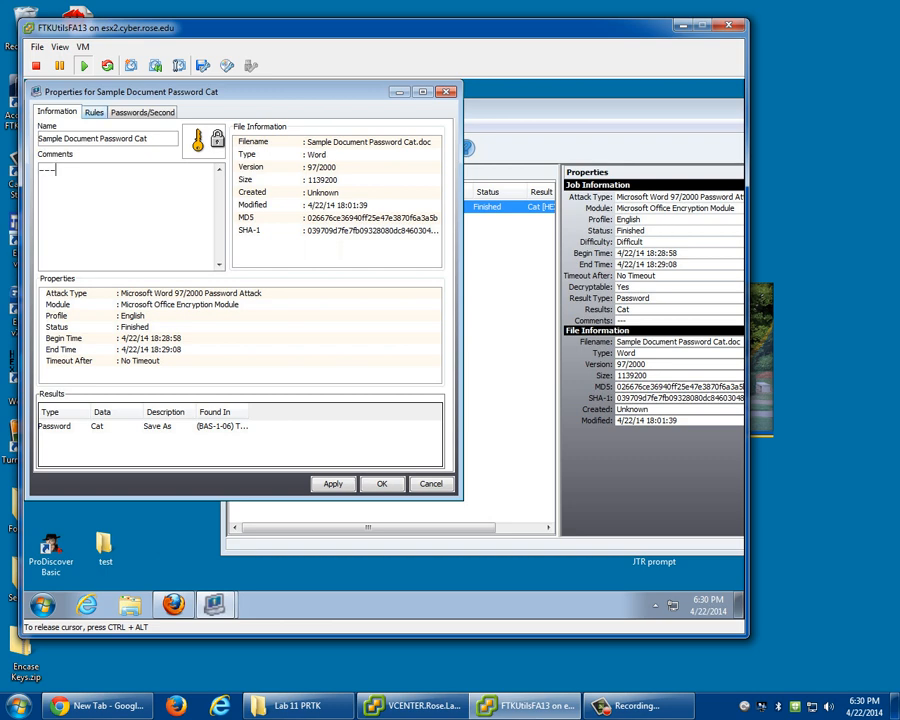
click(93, 111)
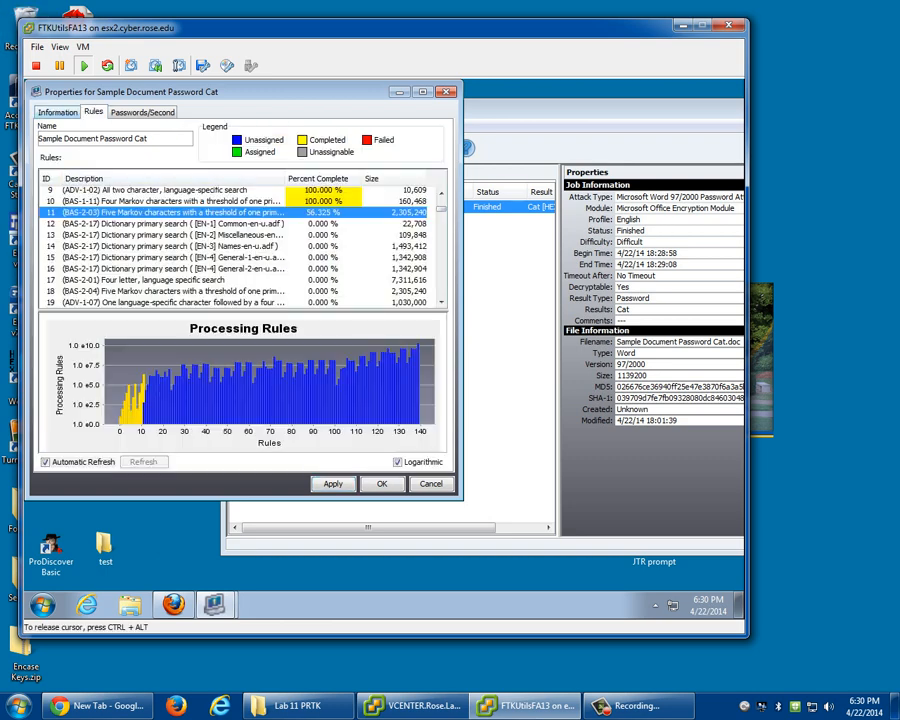
click(57, 112)
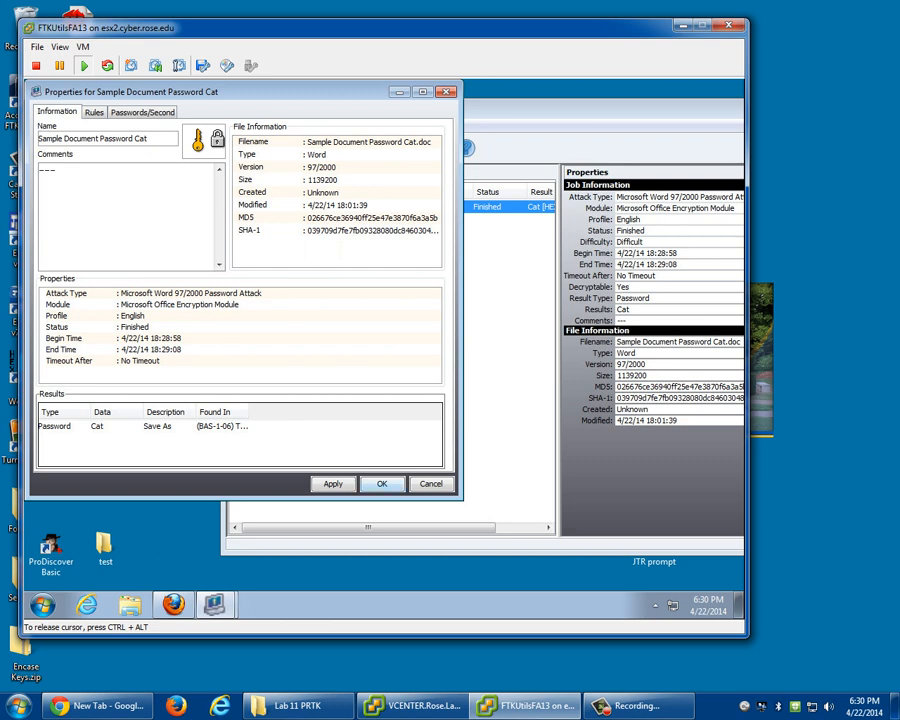
click(431, 484)
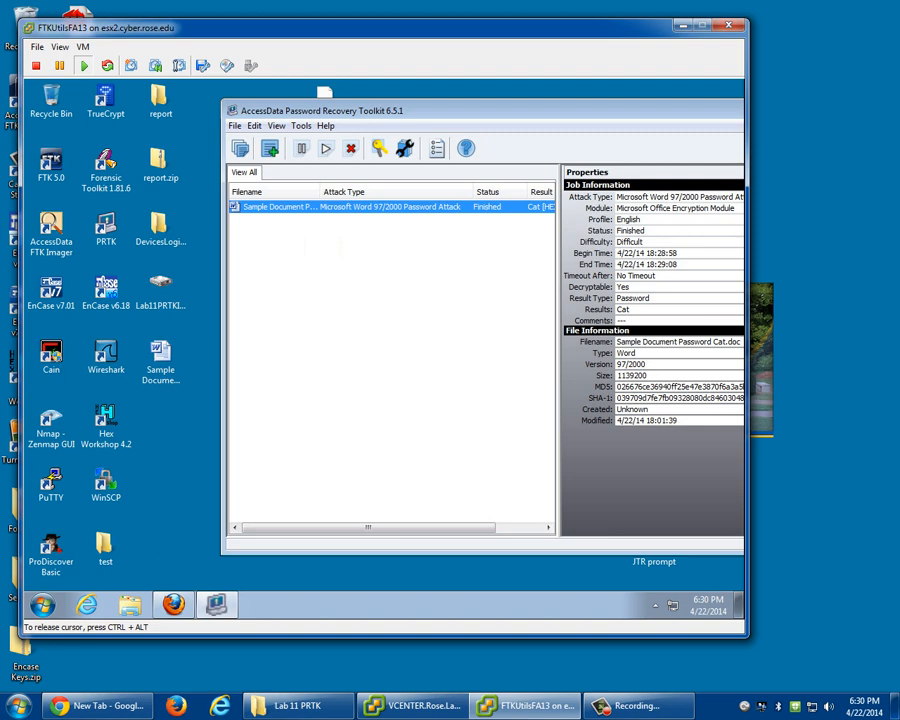
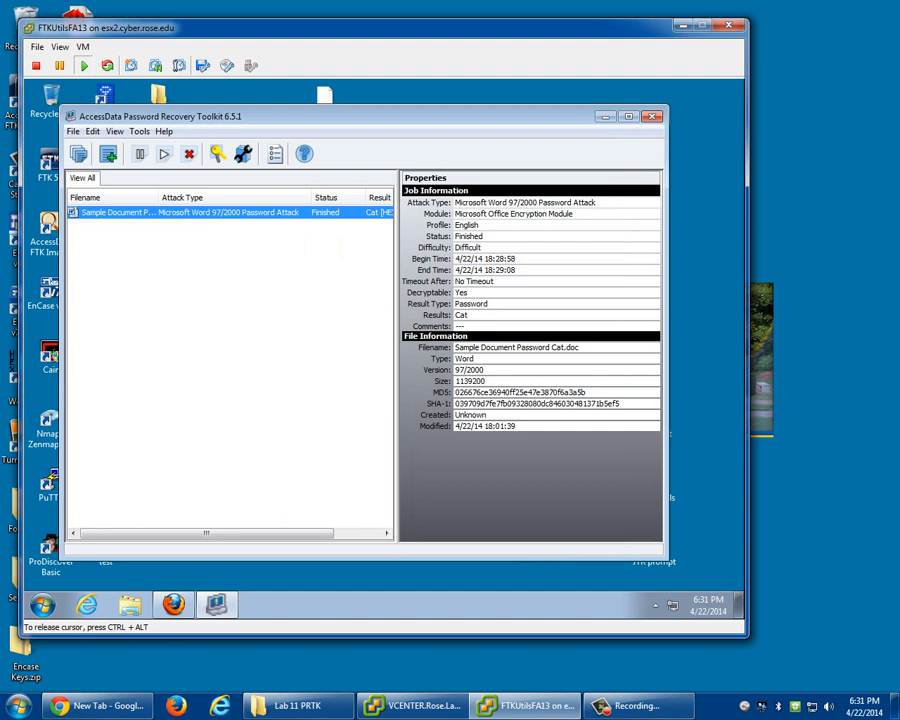
Check the job's result in the job list, then reopen its properties and view which rule found the password.
scroll(230, 360, right, 3)
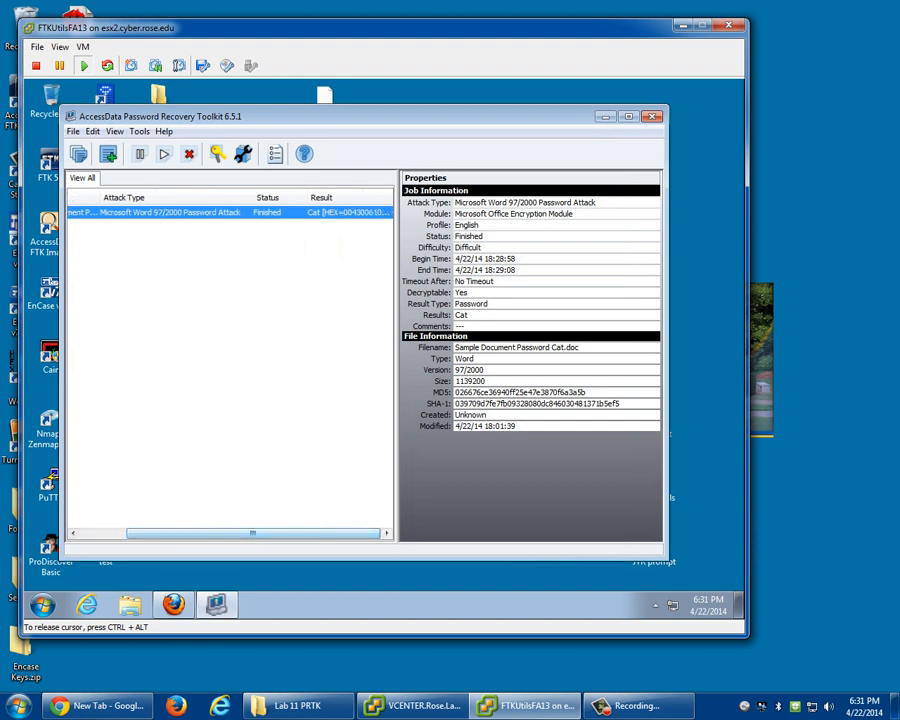
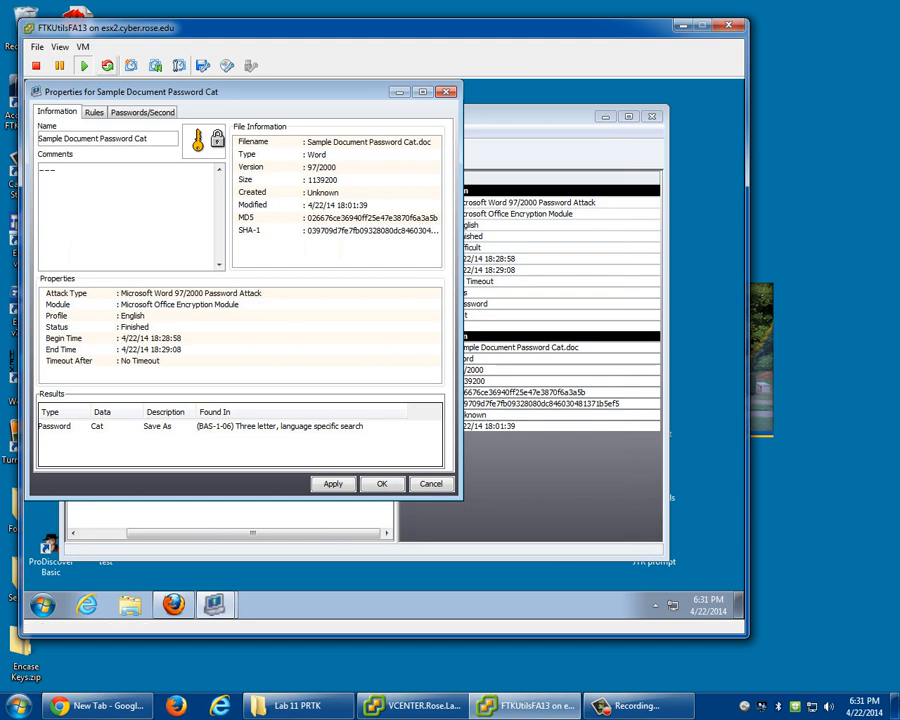
key(ctrl+Tab)
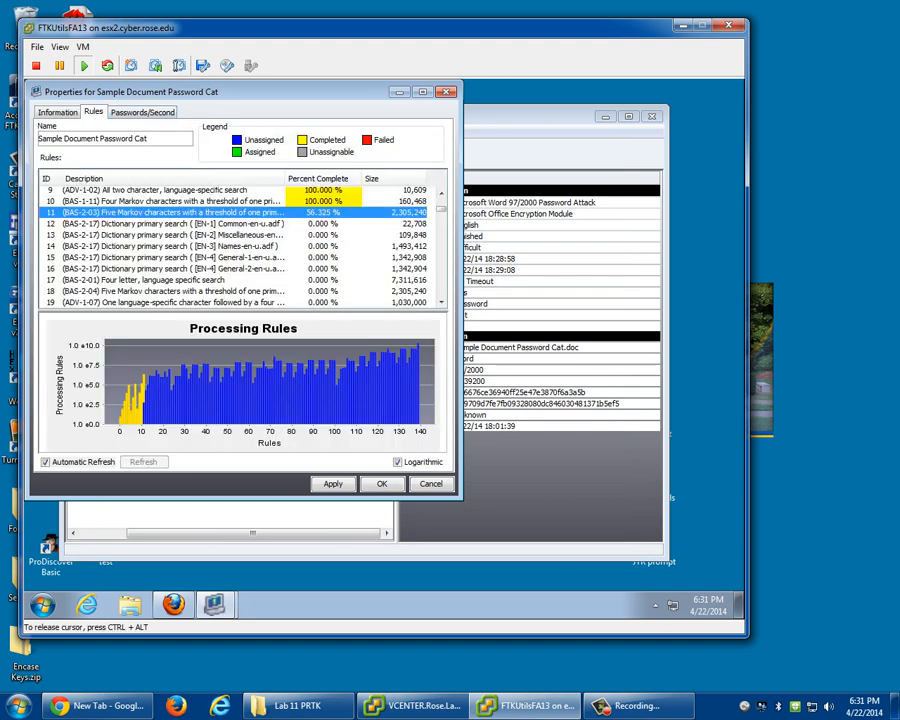
Check the job's passwords-per-second graph, then look through the dictionary primary search rules that follow rule 11.
key(ctrl+Tab)
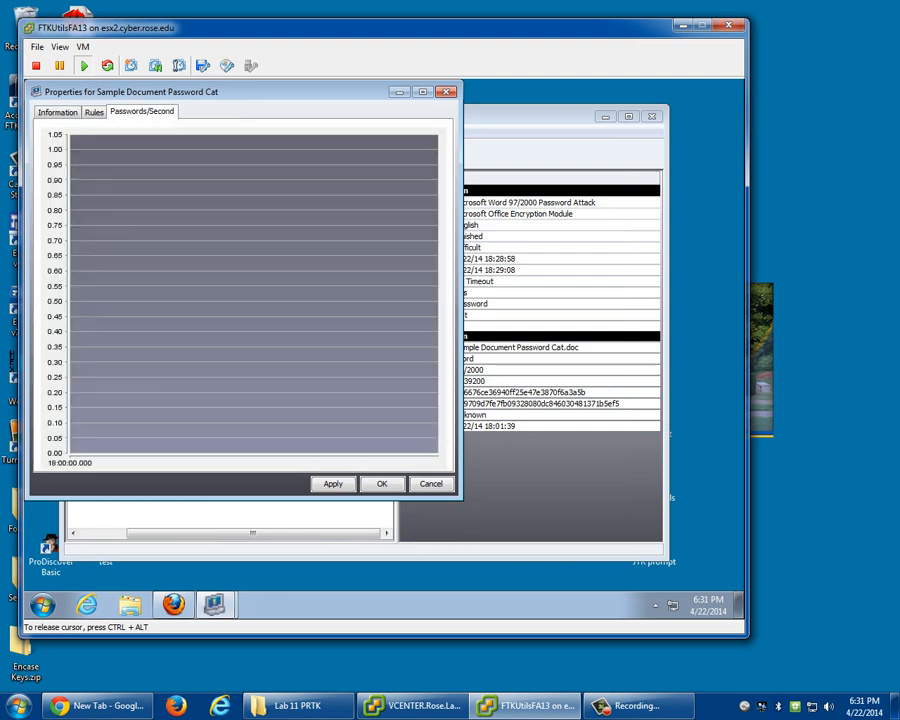
key(ctrl+shift+Tab)
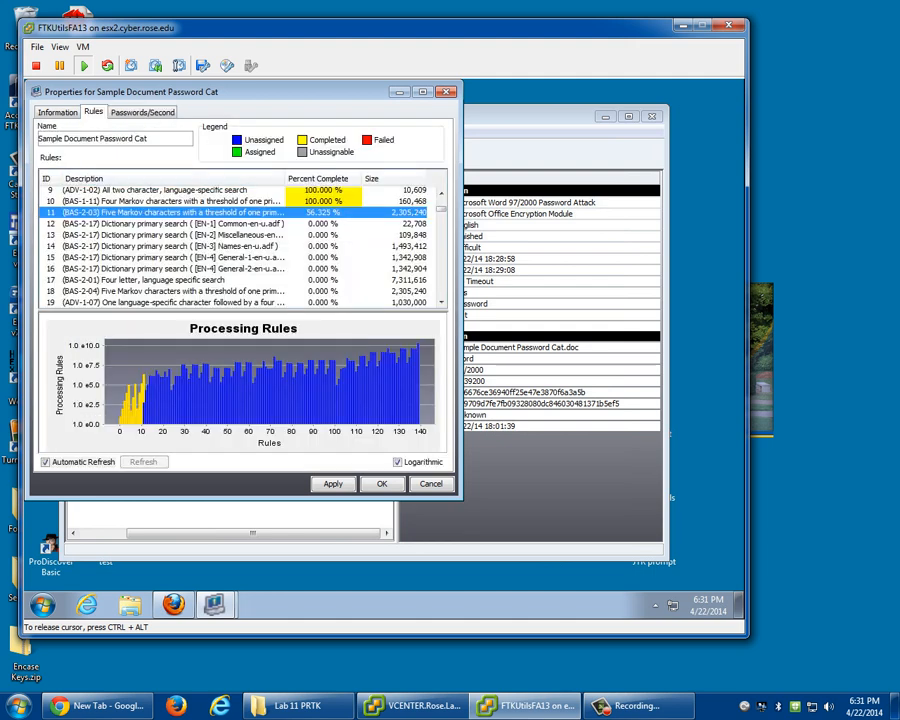
key(Down)
key(Down)
key(Up)
key(Down)
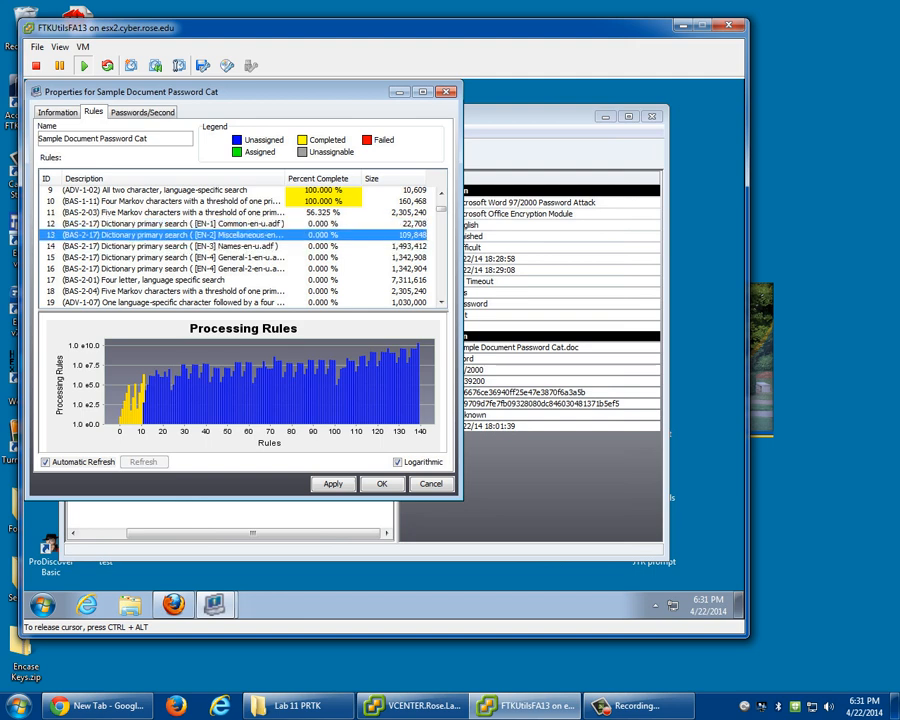
key(Down)
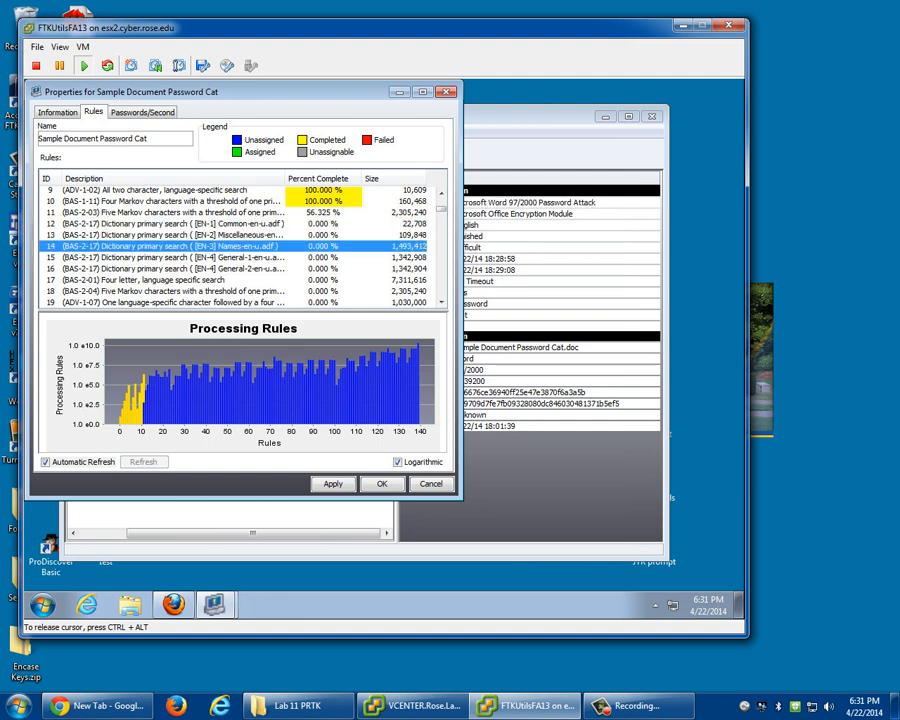
key(Up)
key(Up)
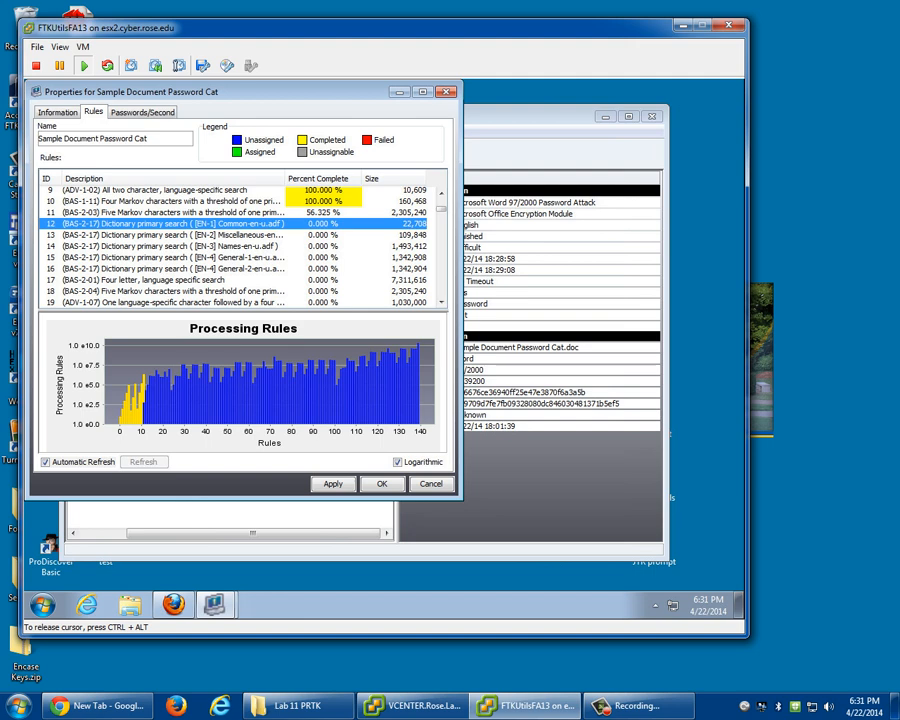
Highlight dictionary primary search rules 12 to 16 together, then compare them with rule 11 and inspect the processing rules chart.
key(shift+Down)
key(shift+Down)
key(shift+Down)
key(shift+Down)
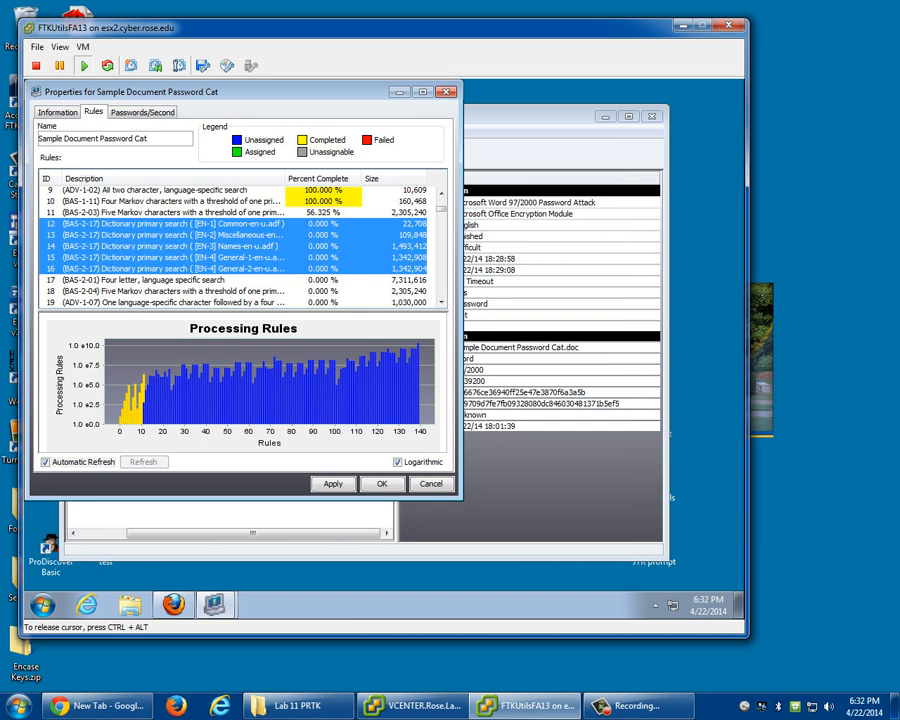
click(170, 246)
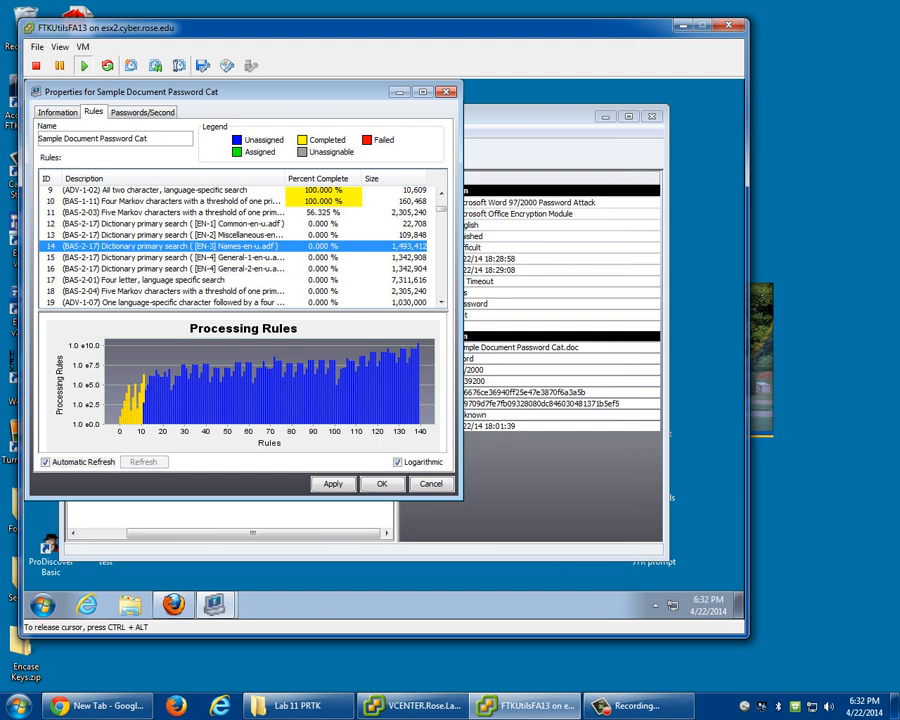
click(170, 212)
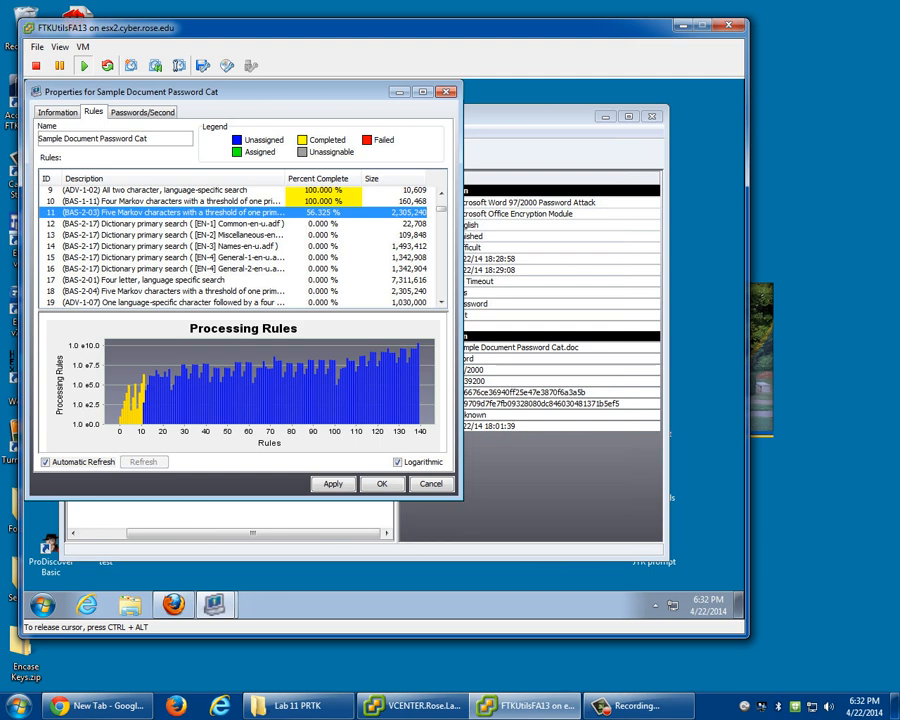
mouse_move(273, 386)
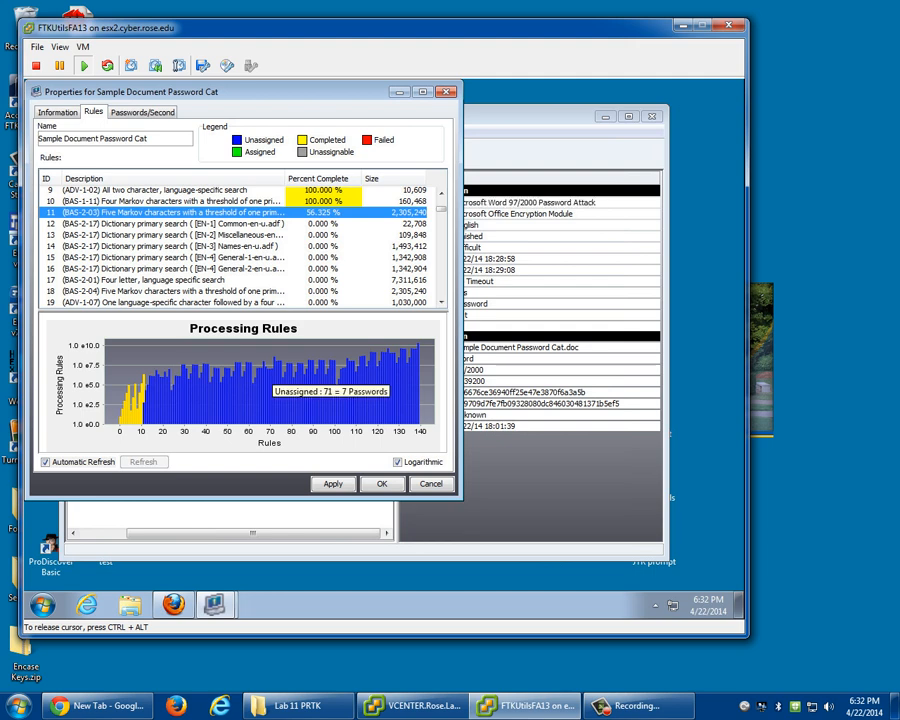
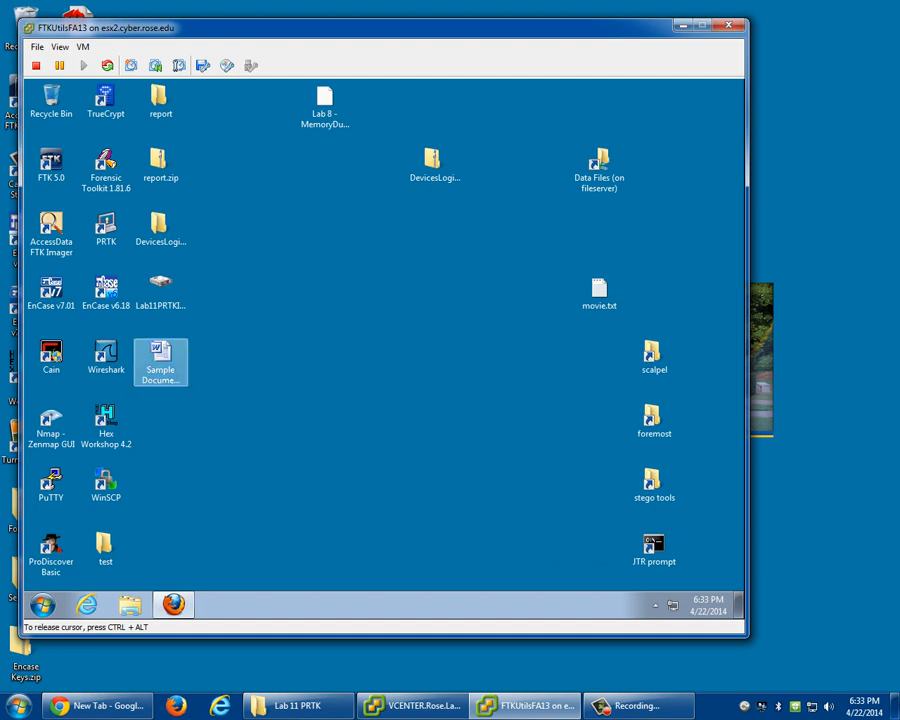
Locate the Lab 11 PRTK image on the desktop, then launch AccessData FTK Imager.
click(160, 292)
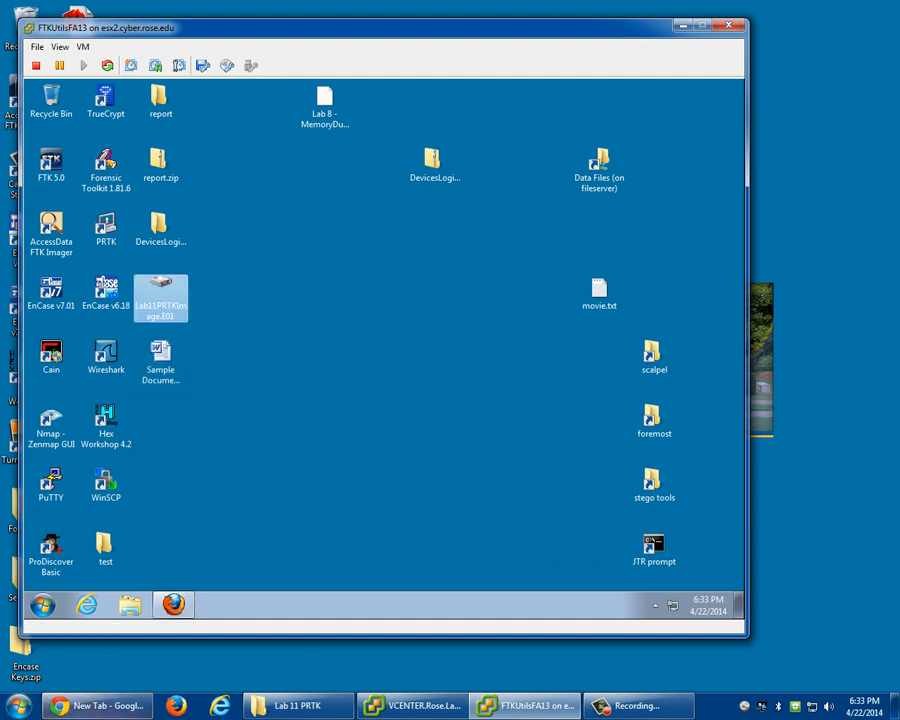
click(43, 605)
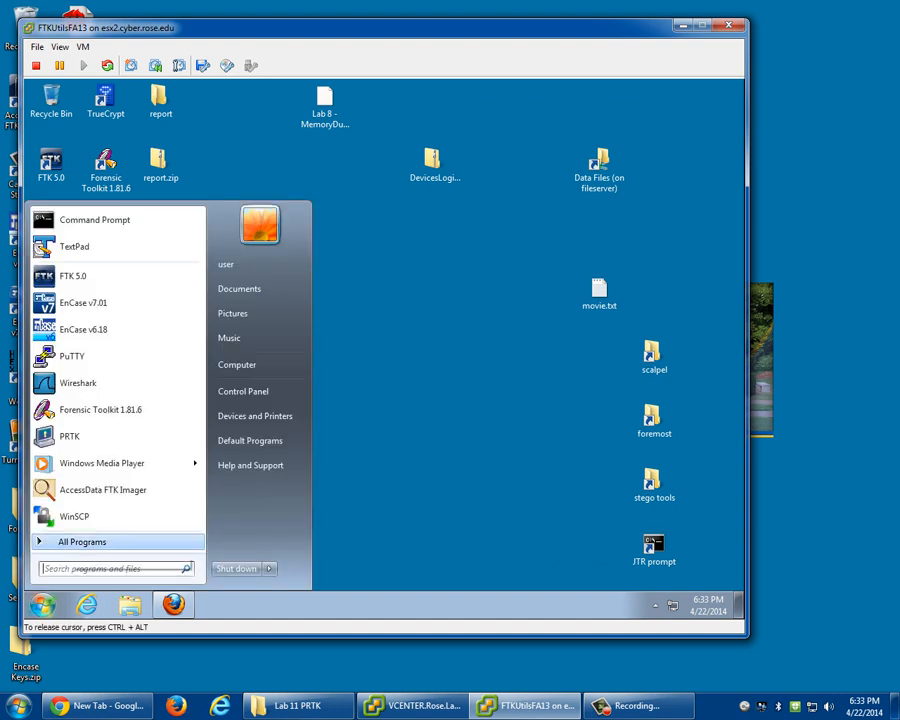
click(80, 541)
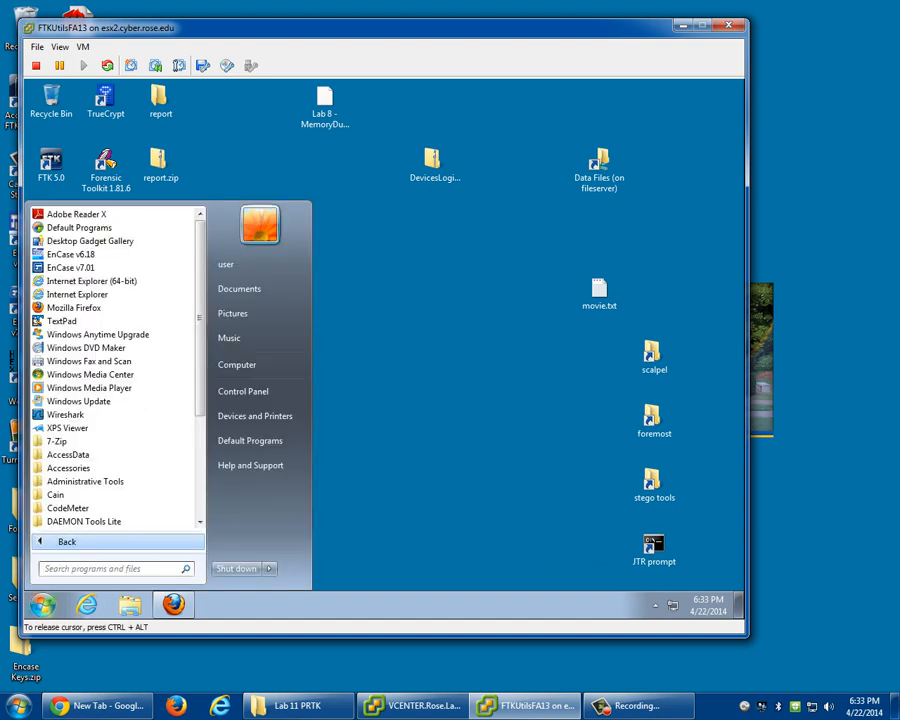
click(68, 454)
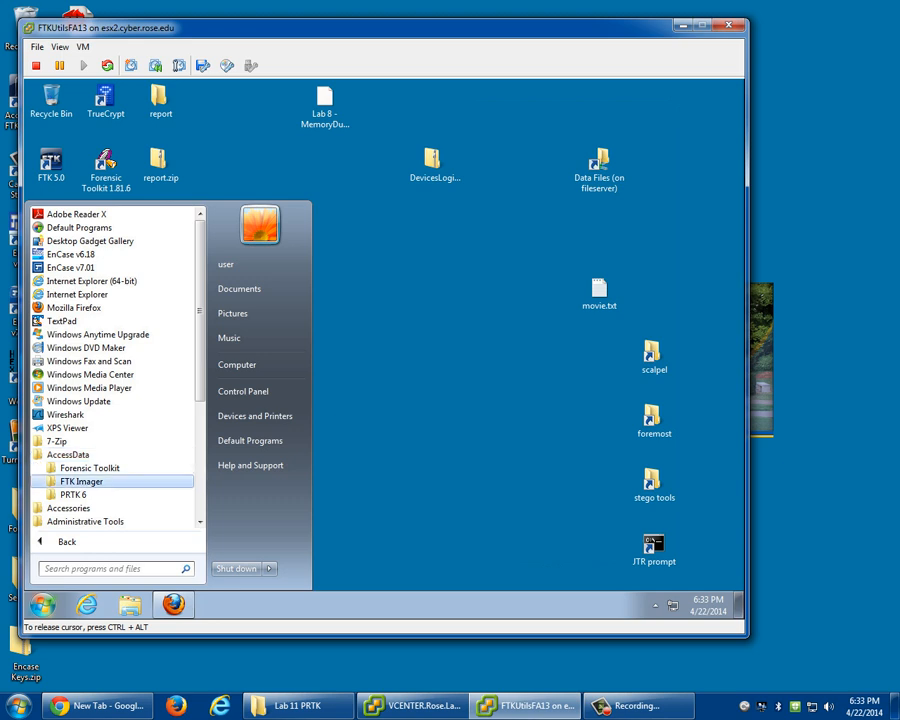
click(80, 481)
click(90, 492)
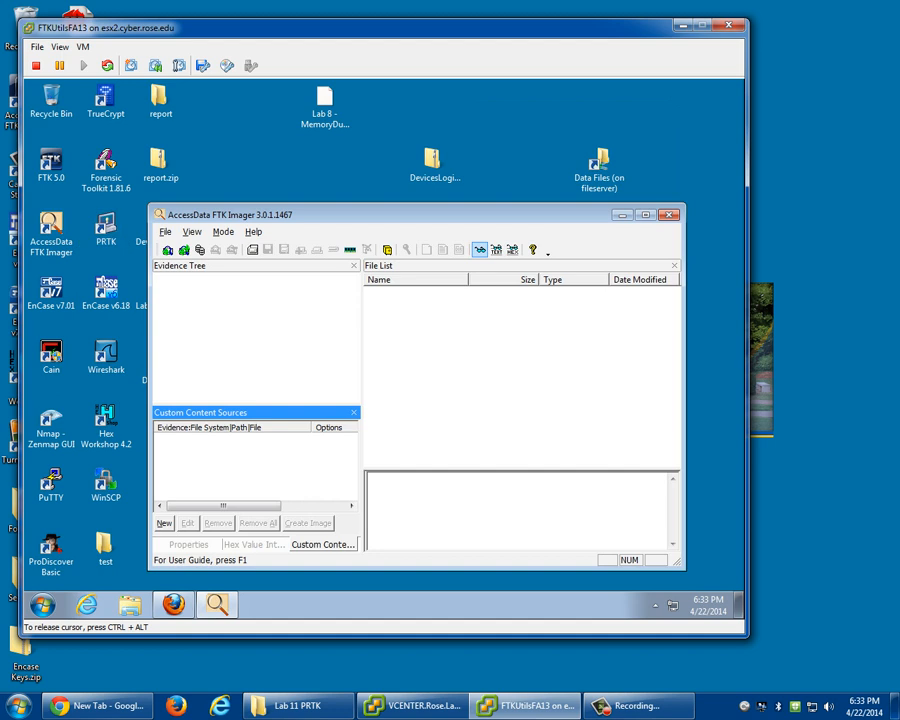
Start adding an evidence item with Image File as the source evidence type.
click(167, 250)
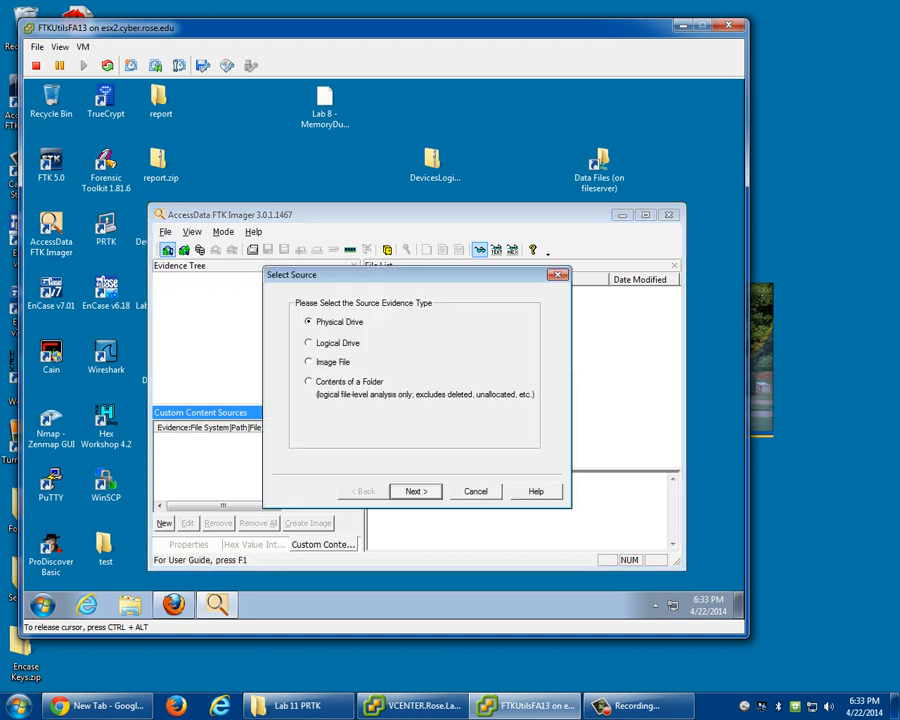
key(Escape)
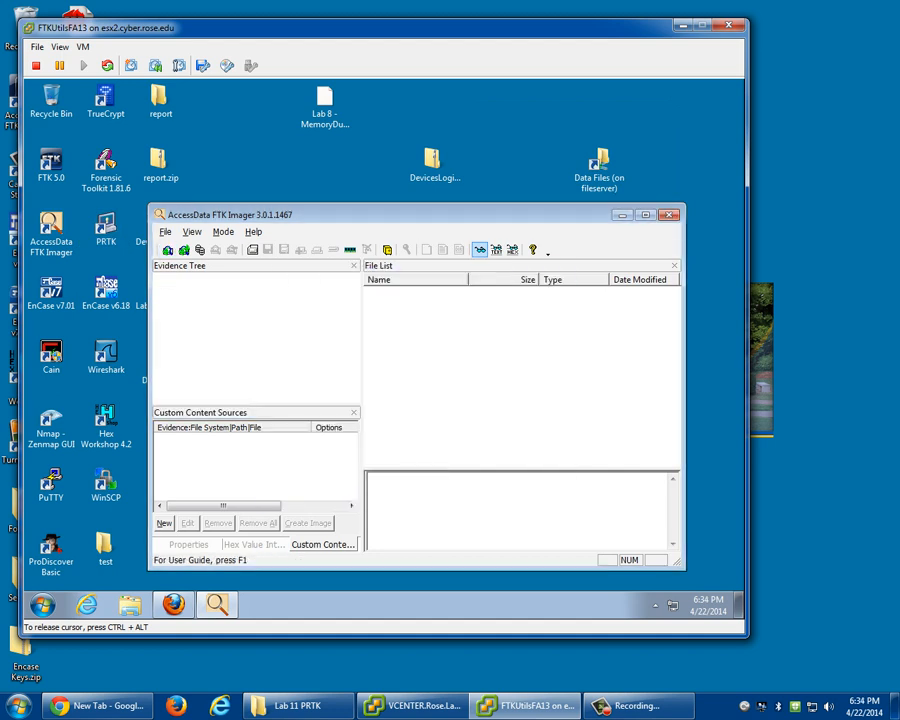
click(165, 232)
click(216, 247)
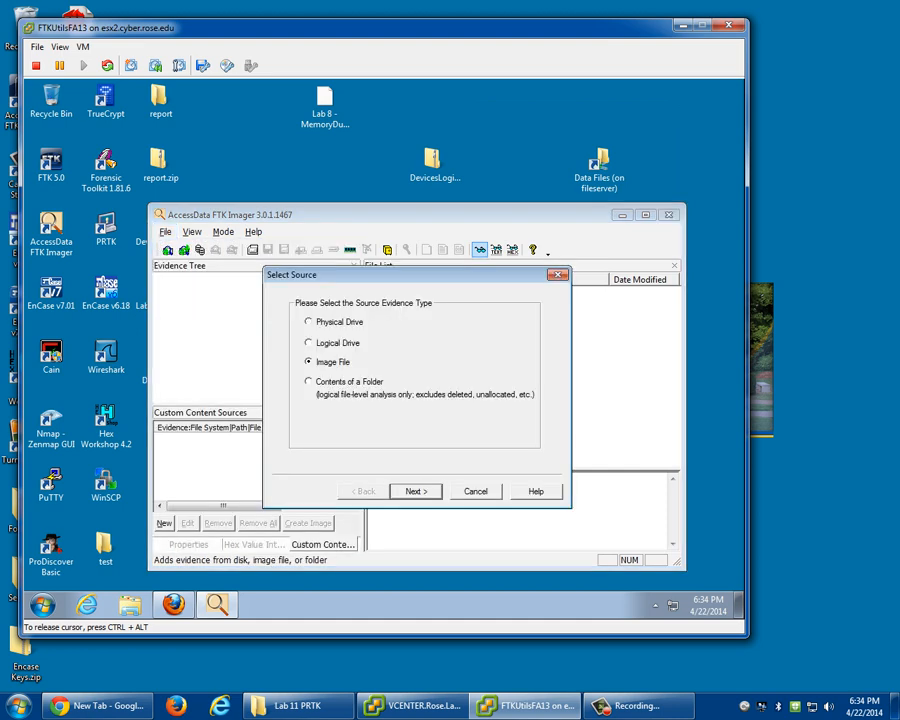
key(Return)
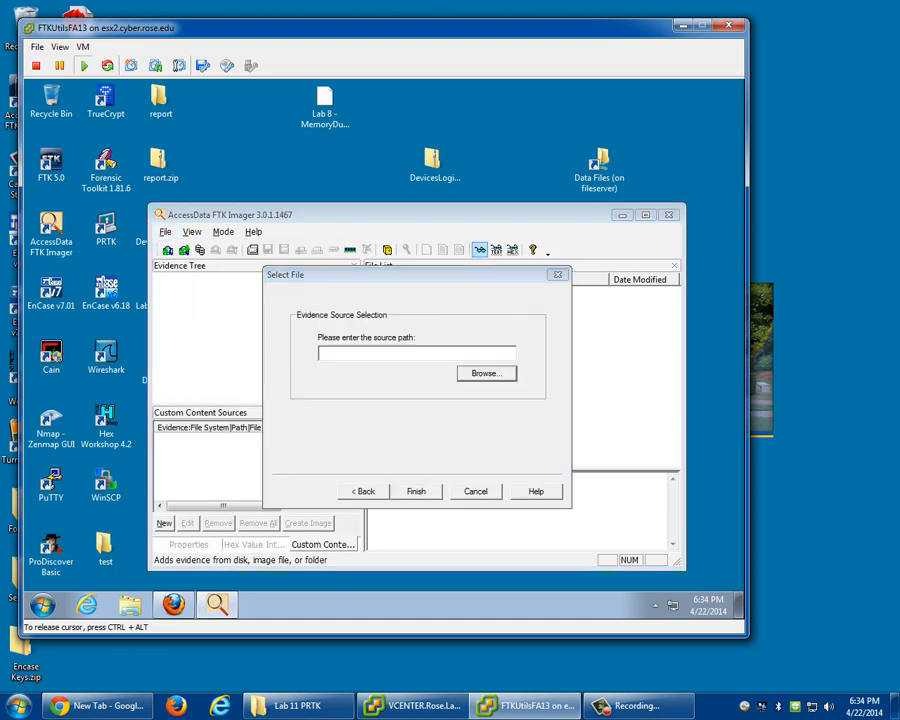
Choose Lab11PRTKImage.E01 from the Desktop as the source path and finish adding the evidence.
click(487, 373)
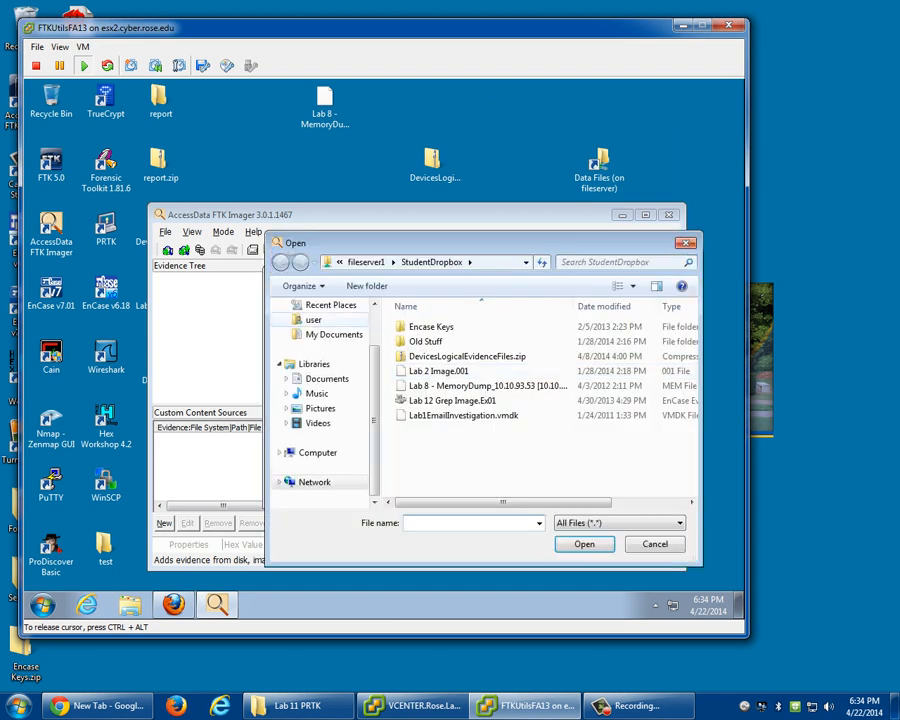
drag(374, 420, 374, 384)
click(321, 326)
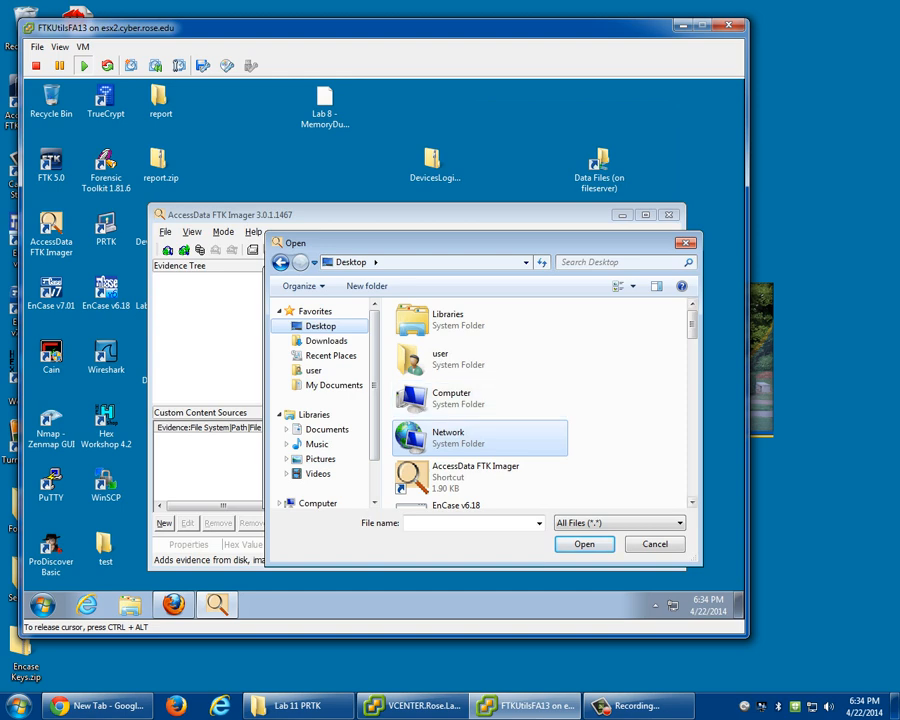
scroll(480, 400, down, 10)
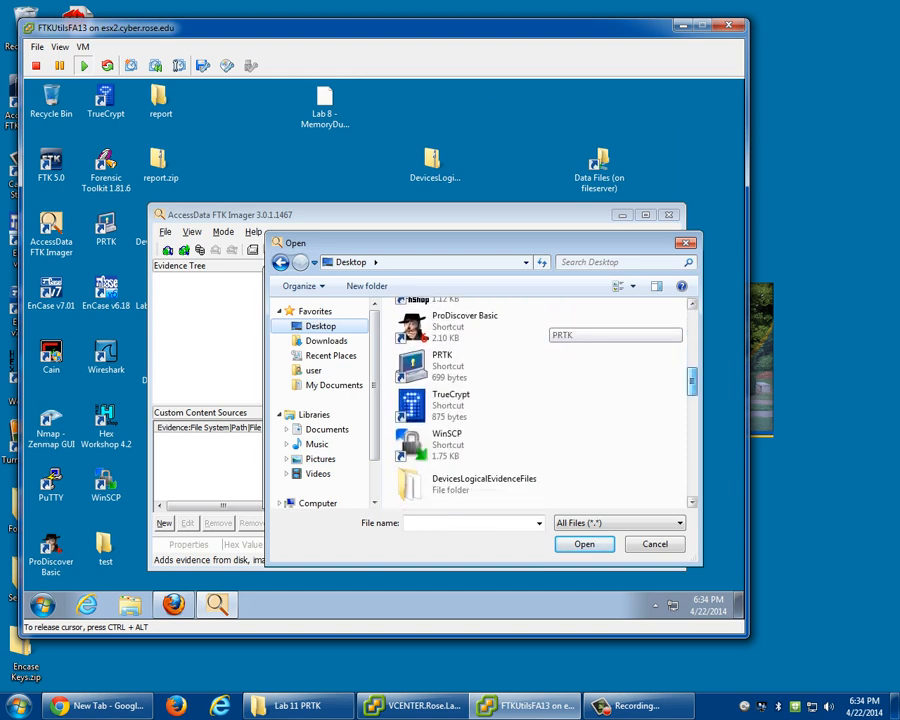
scroll(480, 400, down, 10)
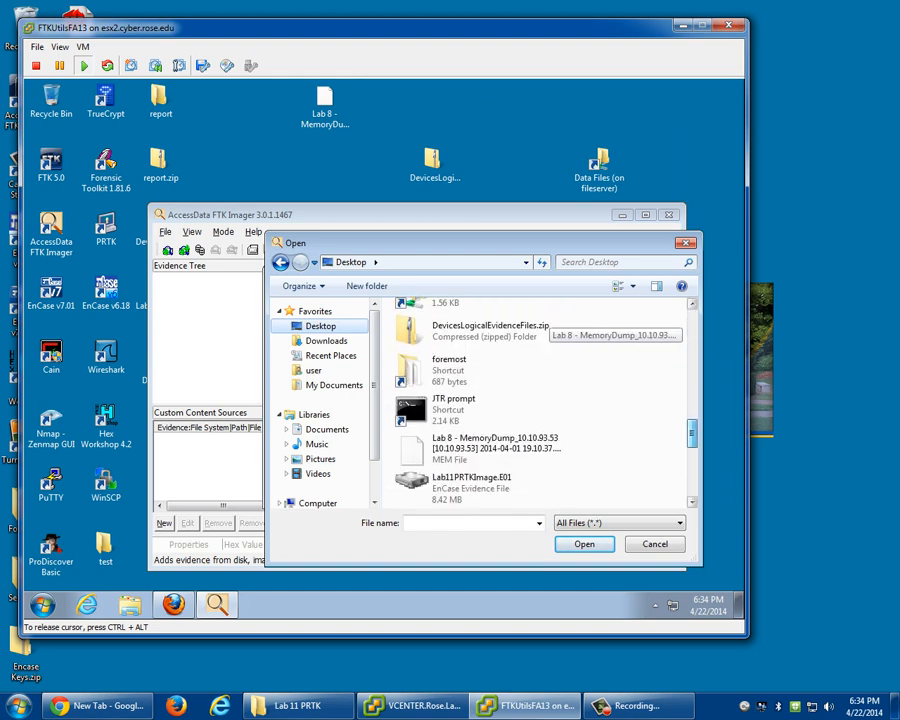
scroll(580, 334, down, 1)
click(472, 395)
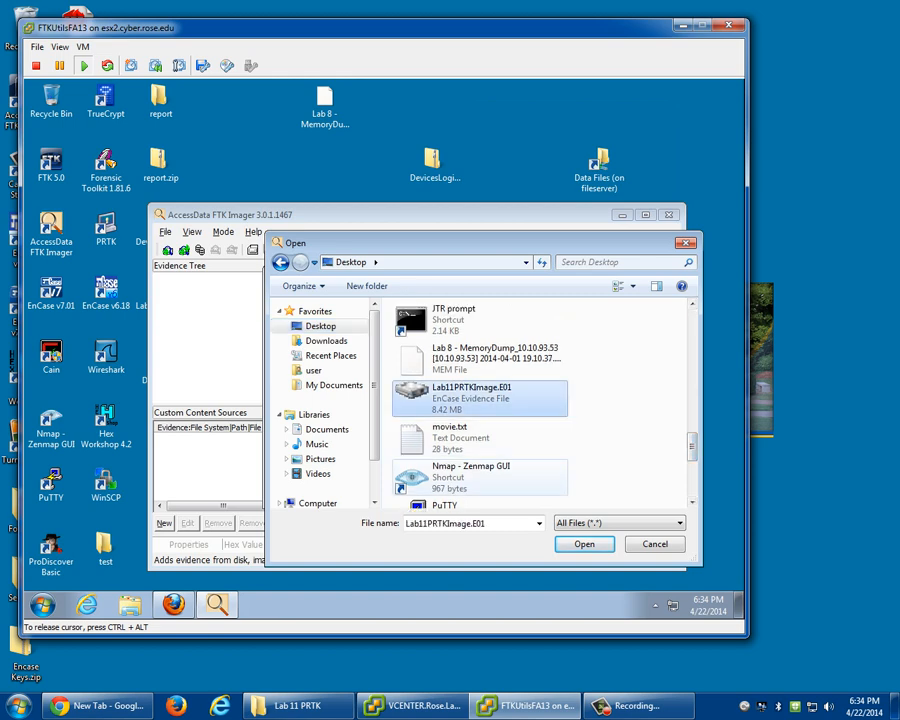
click(584, 544)
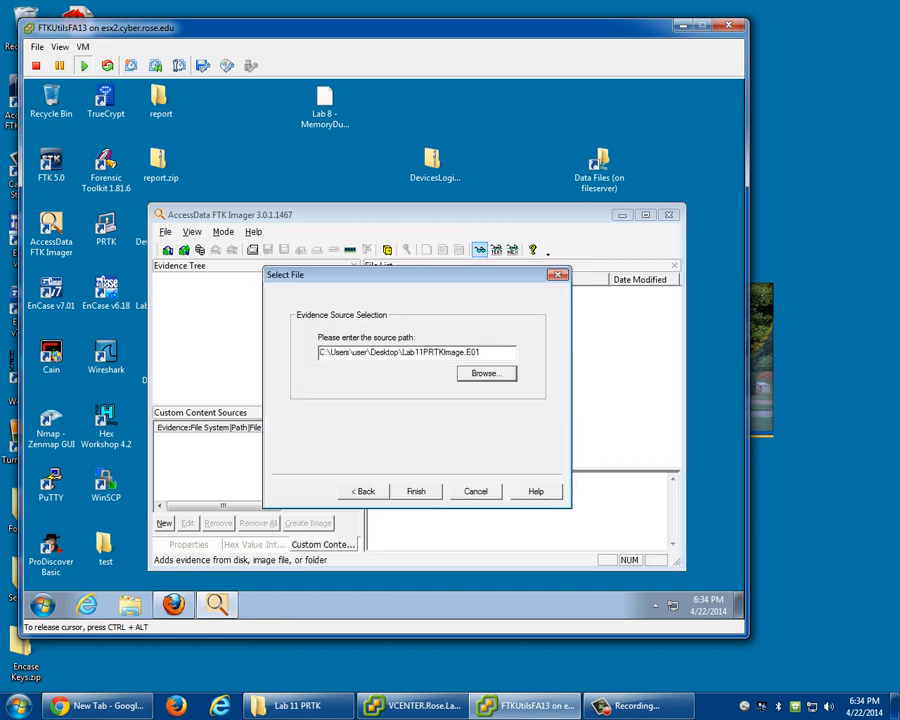
click(416, 491)
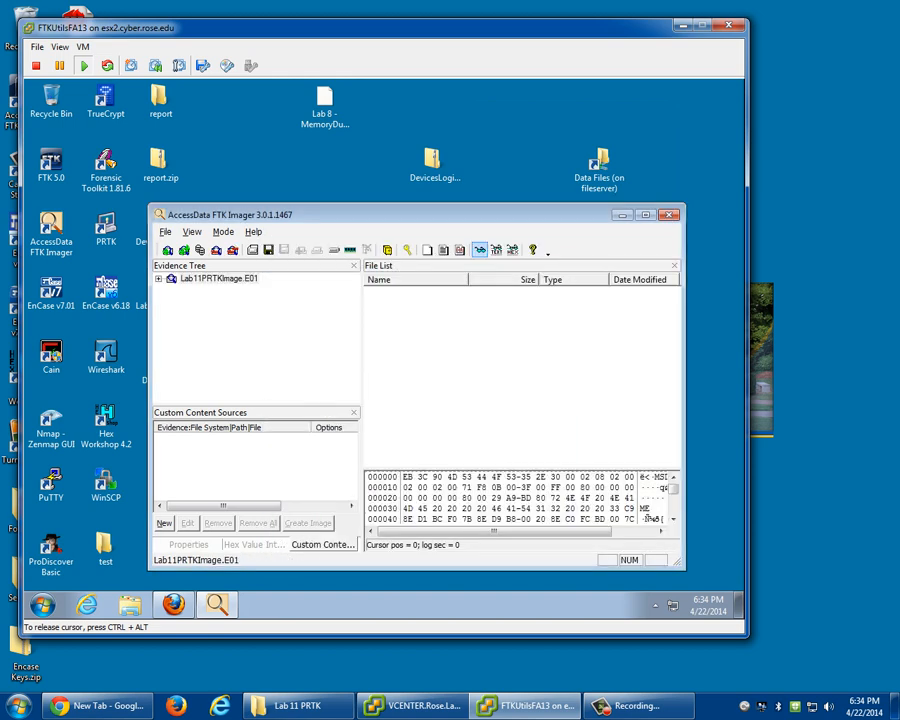
Expand Lab11PRTKImage.E01 and its LAB 11 [FAT12] volume, and list the contents of the [root] folder.
click(158, 279)
click(172, 290)
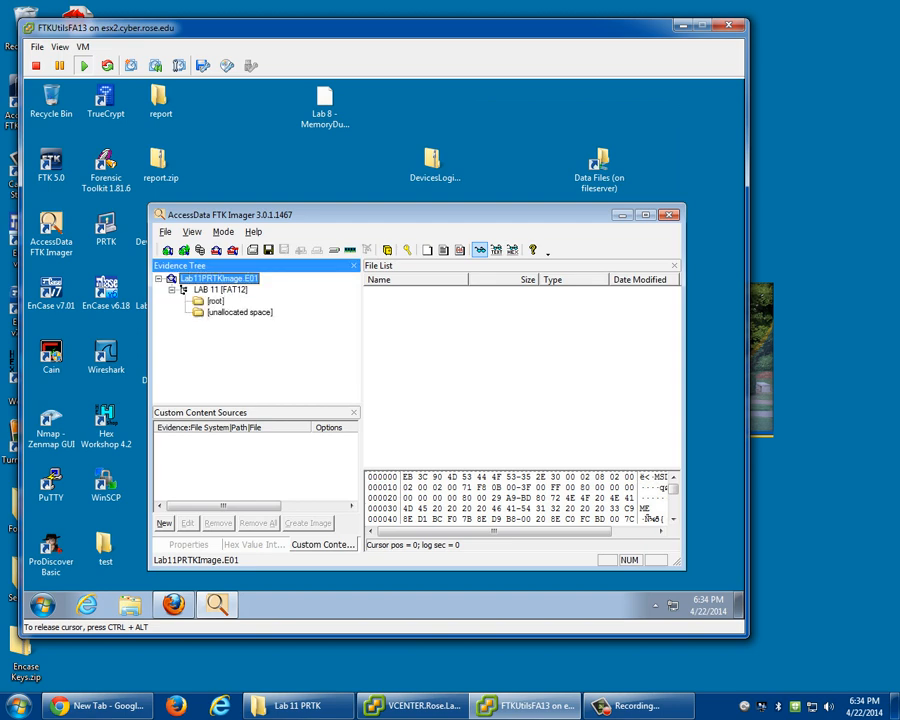
click(216, 301)
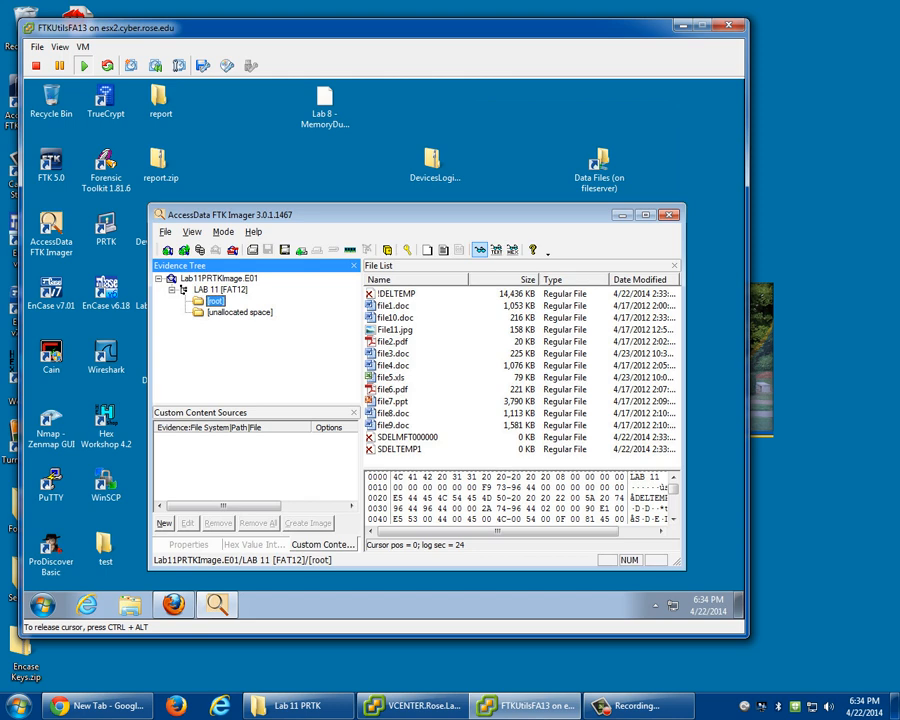
Export all files from file1.doc through file9.doc in the [root] list to the Desktop, then close FTK Imager.
click(393, 306)
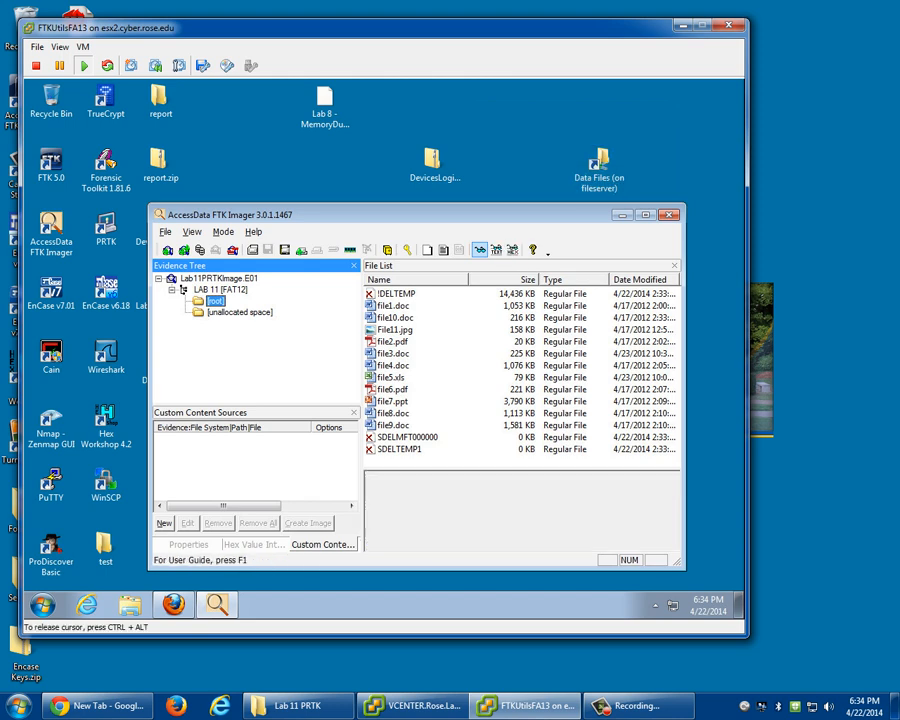
shift+click(393, 426)
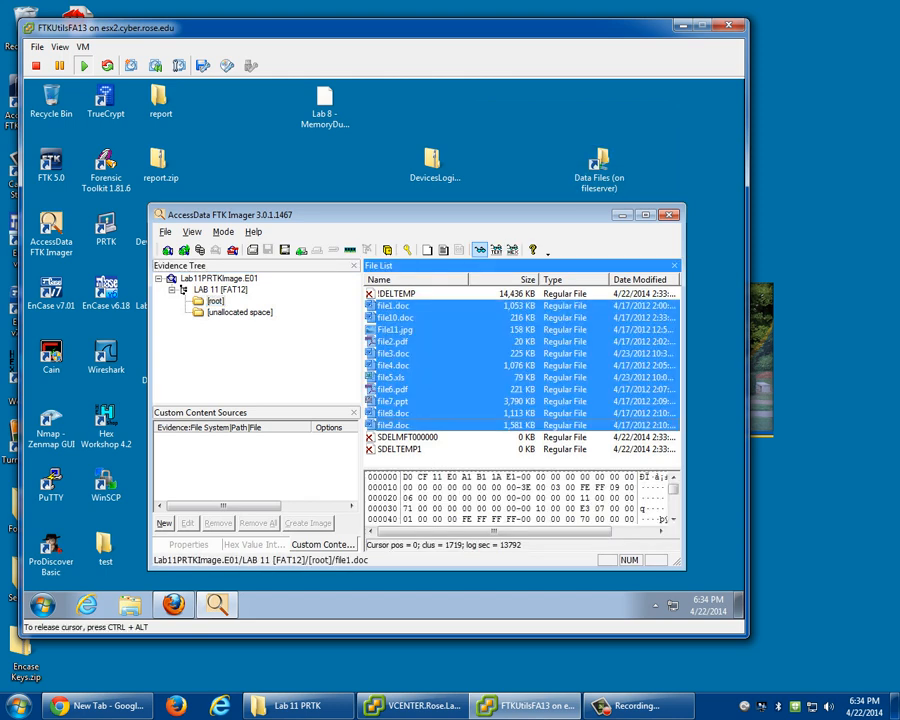
right_click(393, 426)
click(440, 433)
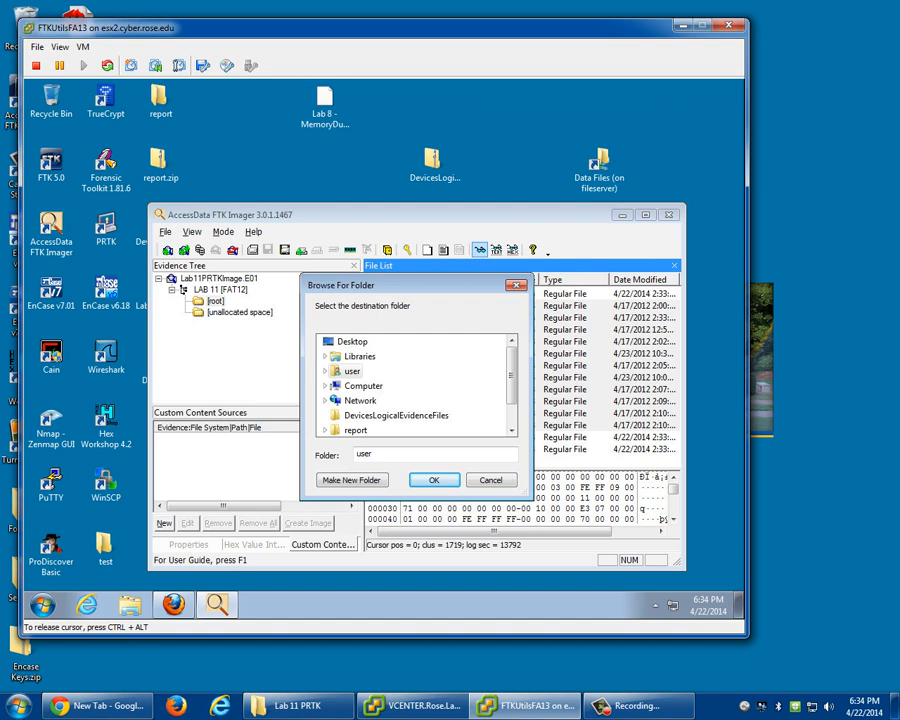
click(352, 341)
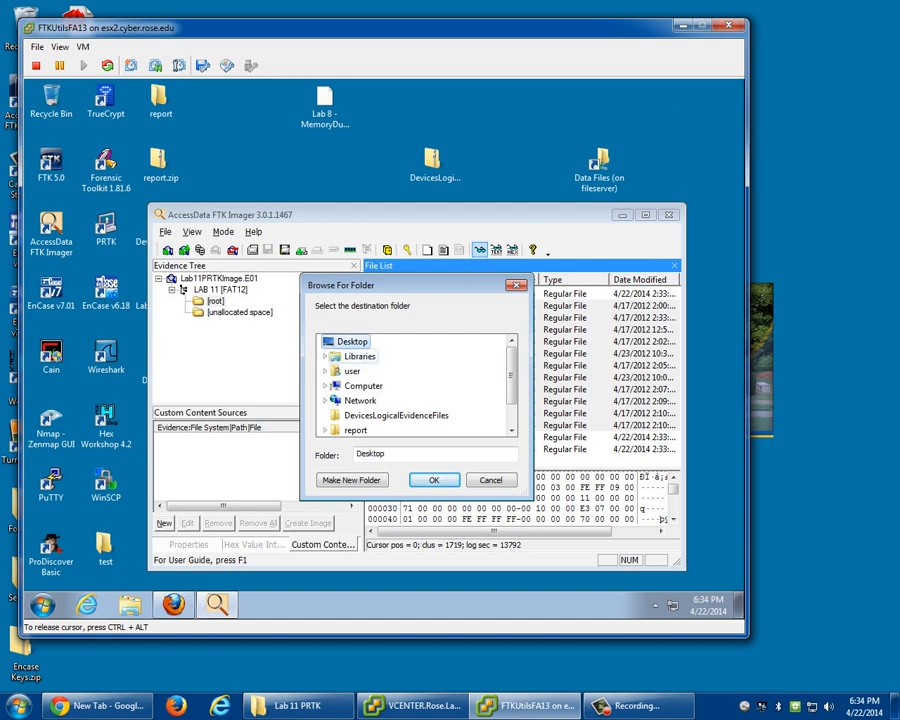
click(434, 480)
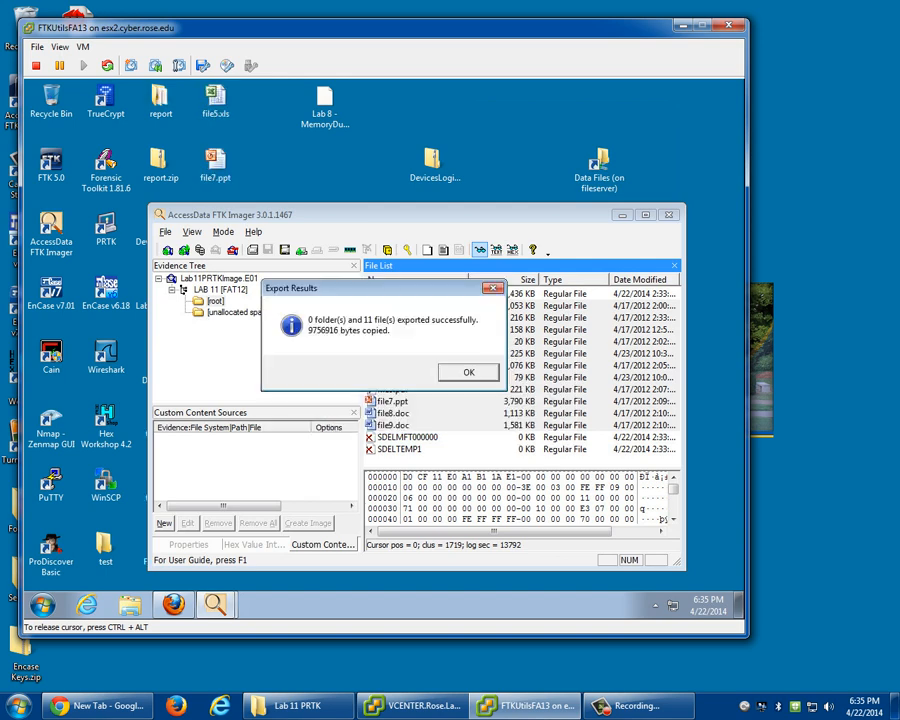
click(468, 372)
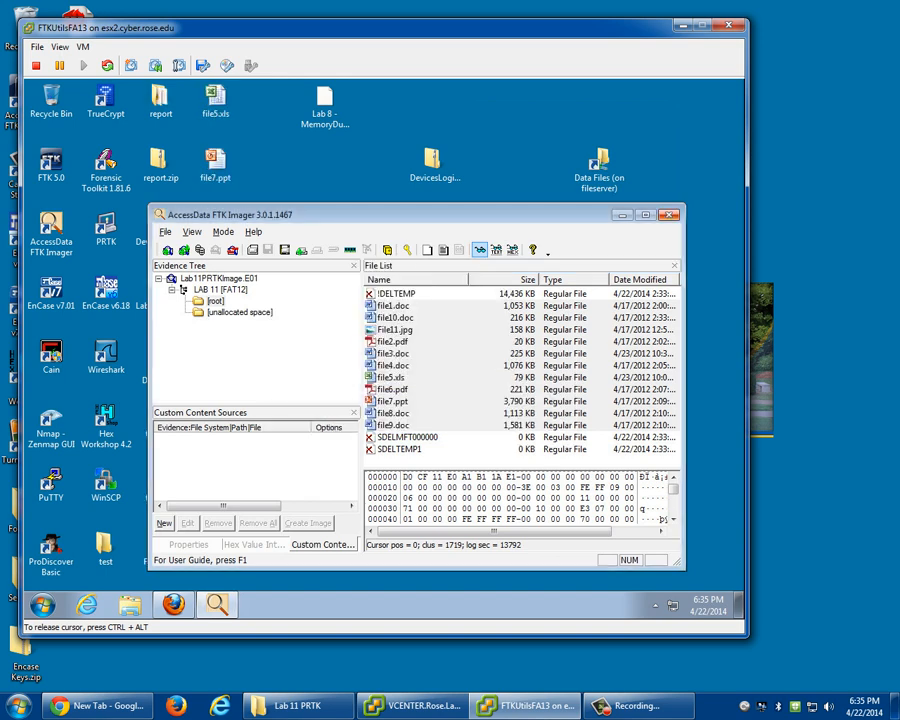
click(669, 215)
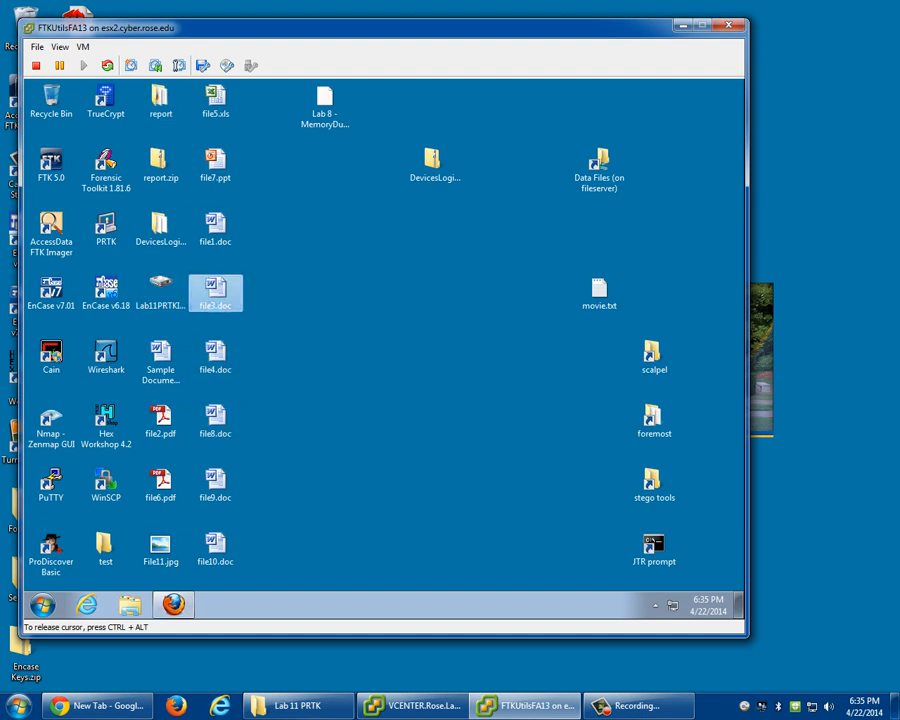
Open file3.doc from the virtual machine's desktop to check for password protection, then cancel the password request and close Word.
double_click(215, 292)
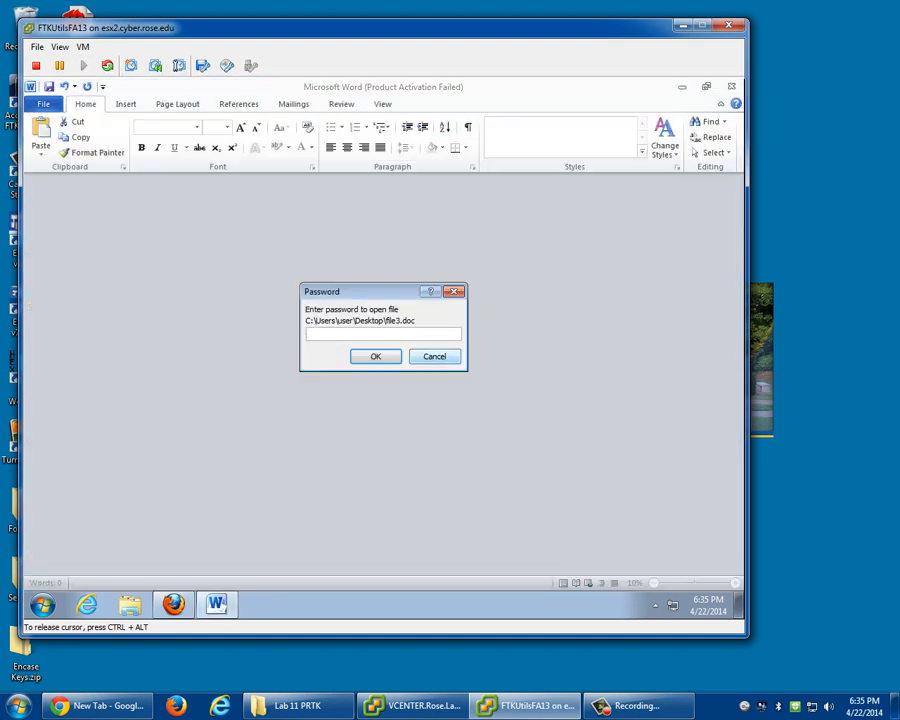
key(Escape)
key(alt+F4)
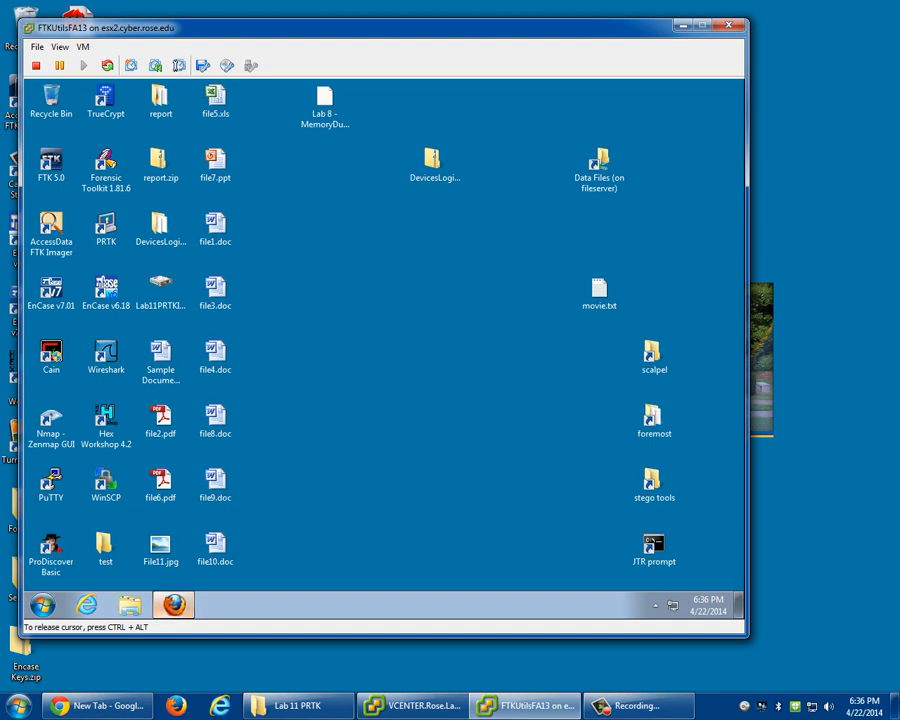
Bring up the Firefox window running in the virtual machine and close it.
click(174, 605)
click(705, 99)
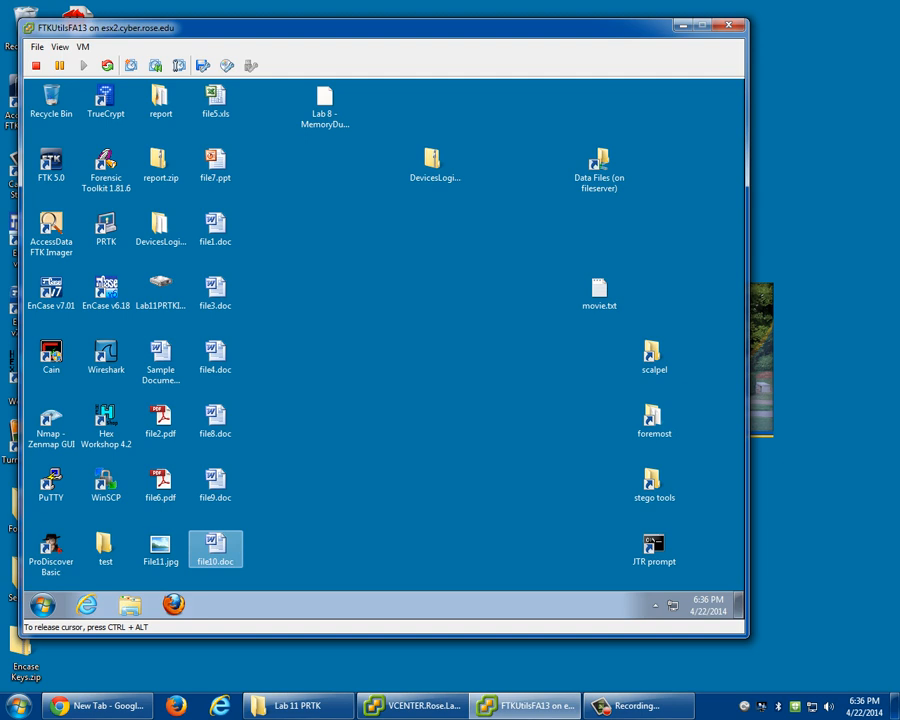
Shut down the FTKUtilsFA13 virtual machine and close its console window.
click(42, 604)
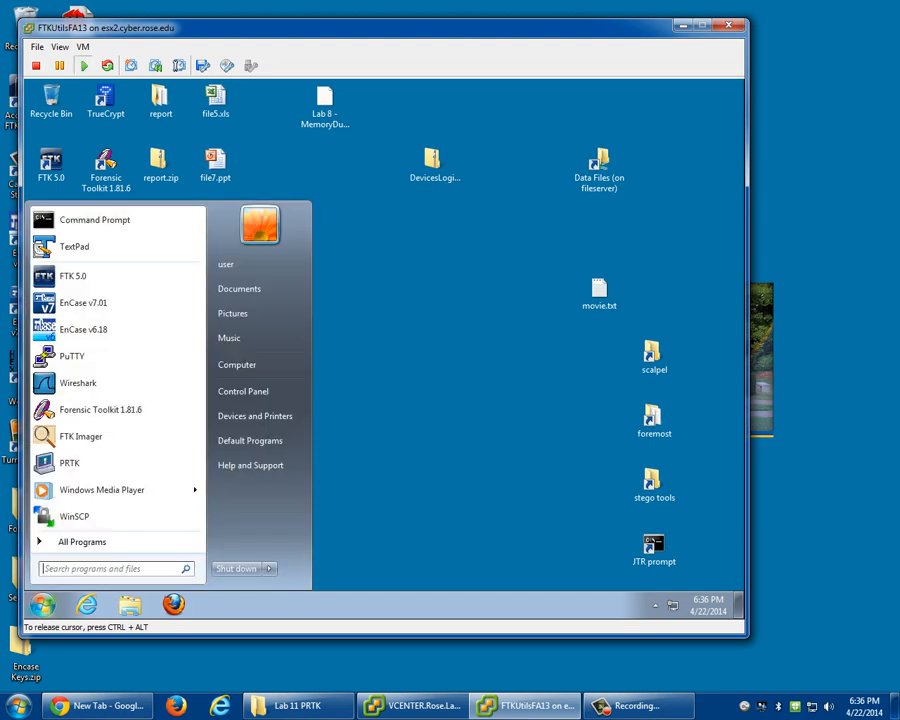
click(237, 569)
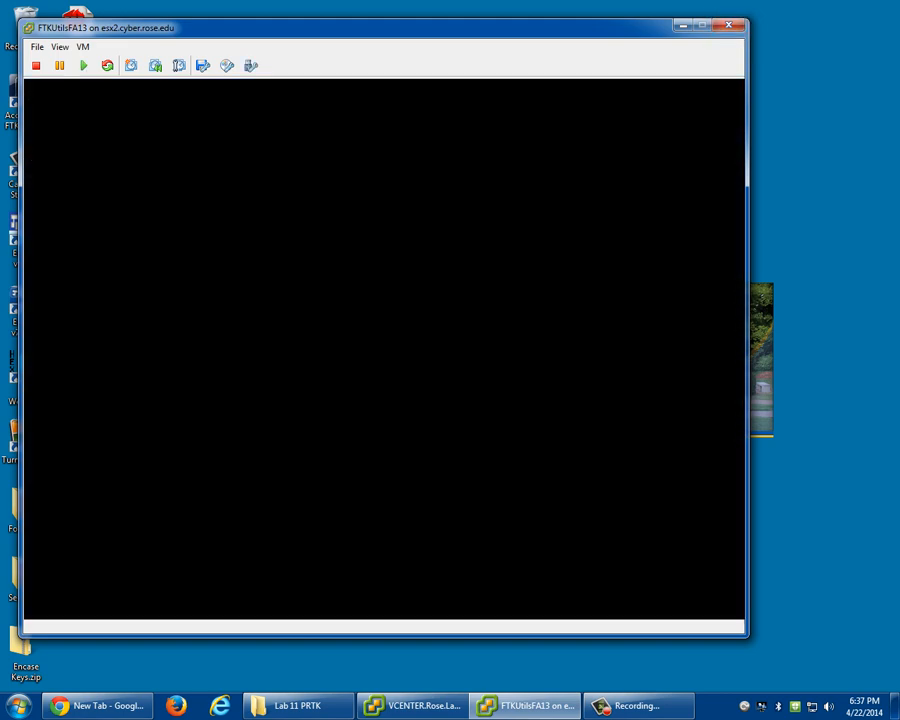
click(727, 24)
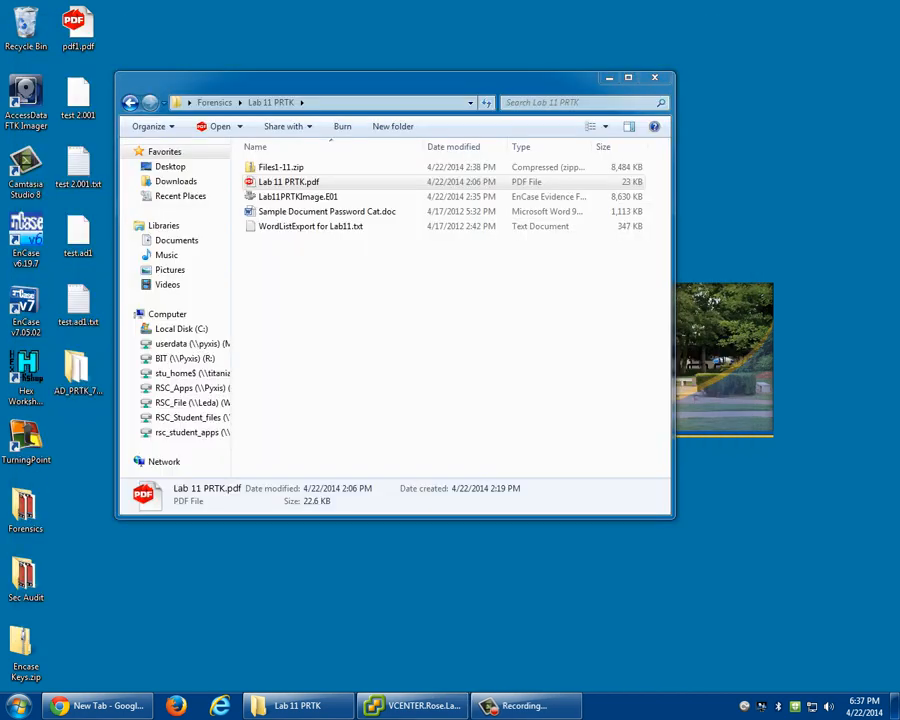
click(525, 706)
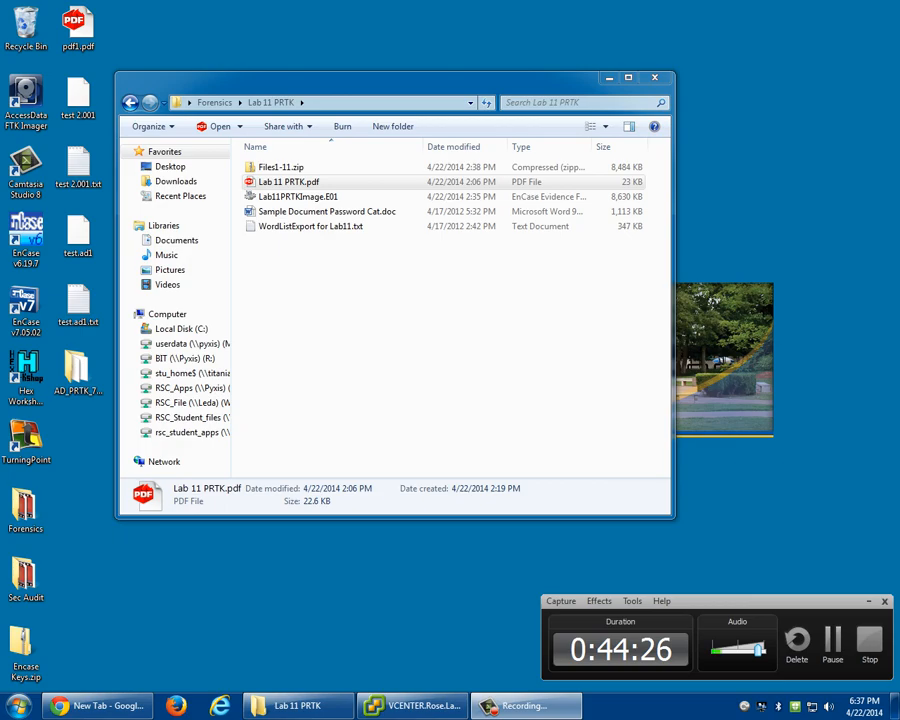